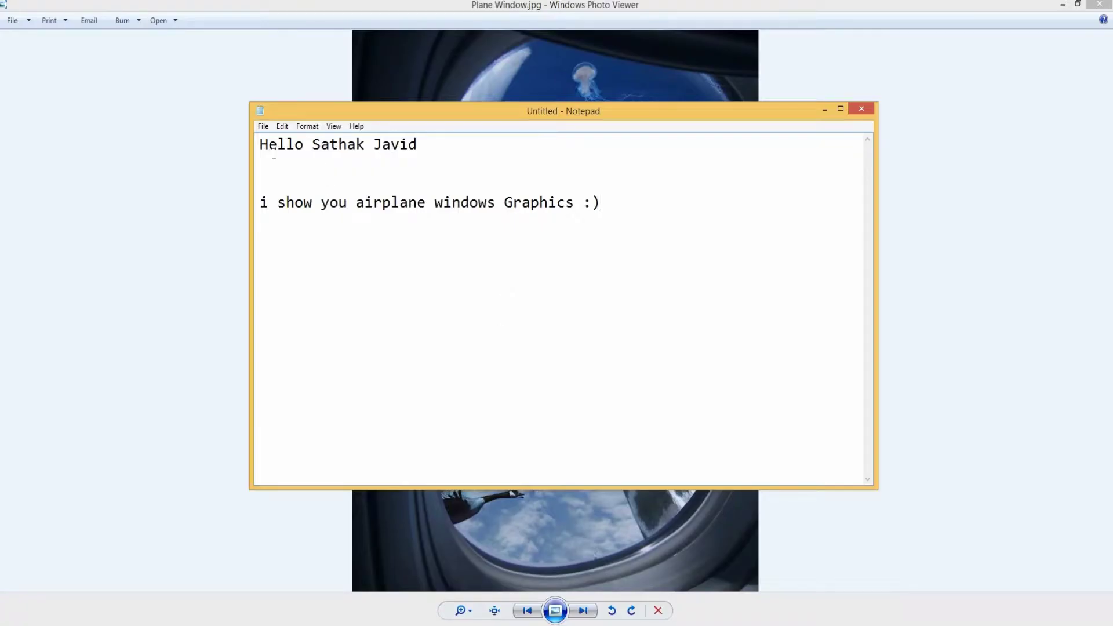
# Minimize the Notepad note and zoom in and out on Plane Window.jpg in Photo Viewer.
pyautogui.moveTo(274, 154)
pyautogui.mouseDown()
pyautogui.moveTo(259, 181)
pyautogui.moveTo(603, 204)
pyautogui.mouseUp()
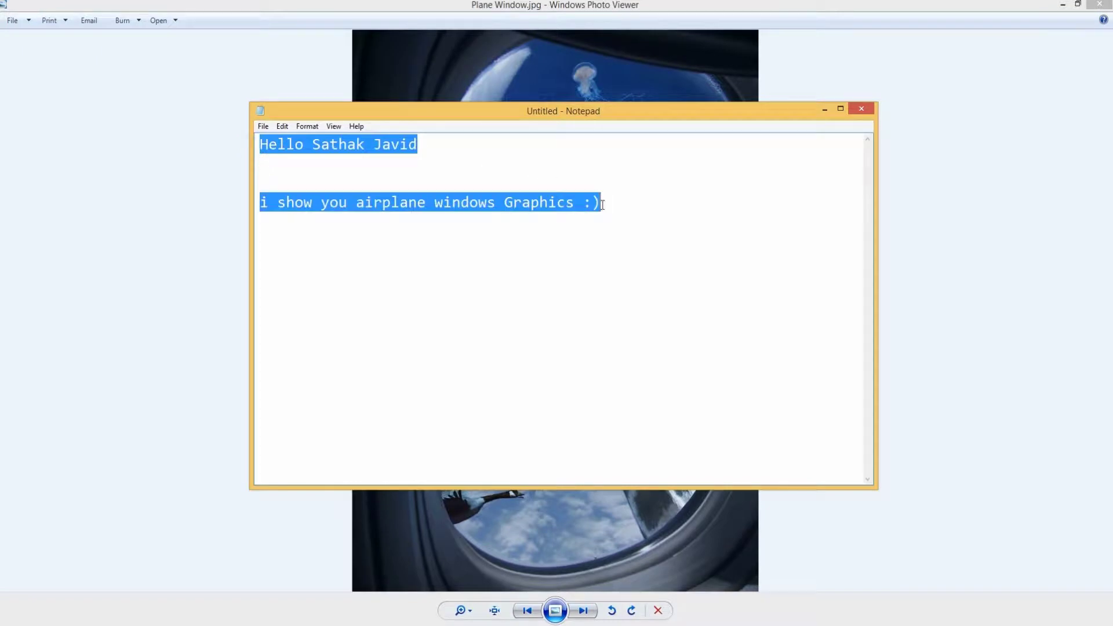
pyautogui.click(800, 149)
pyautogui.click(823, 109)
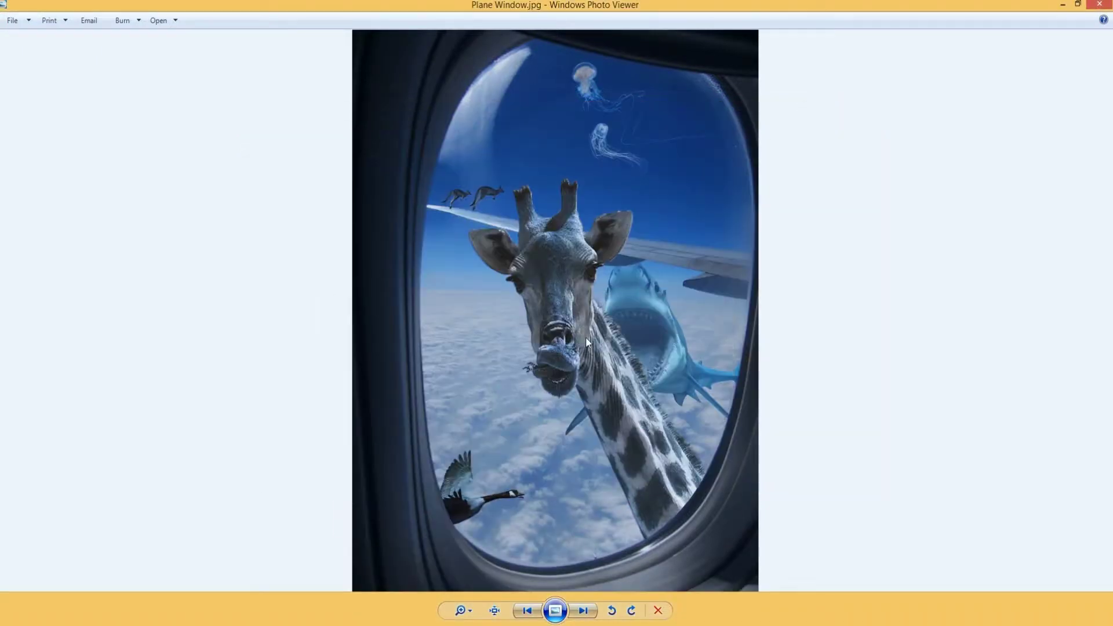
pyautogui.scroll(3, 585, 337)
pyautogui.scroll(-3, 594, 326)
# Close Photo Viewer and open View Out Plane Window.JPG in Photoshop.
pyautogui.click(1098, 4)
pyautogui.click(29, 6)
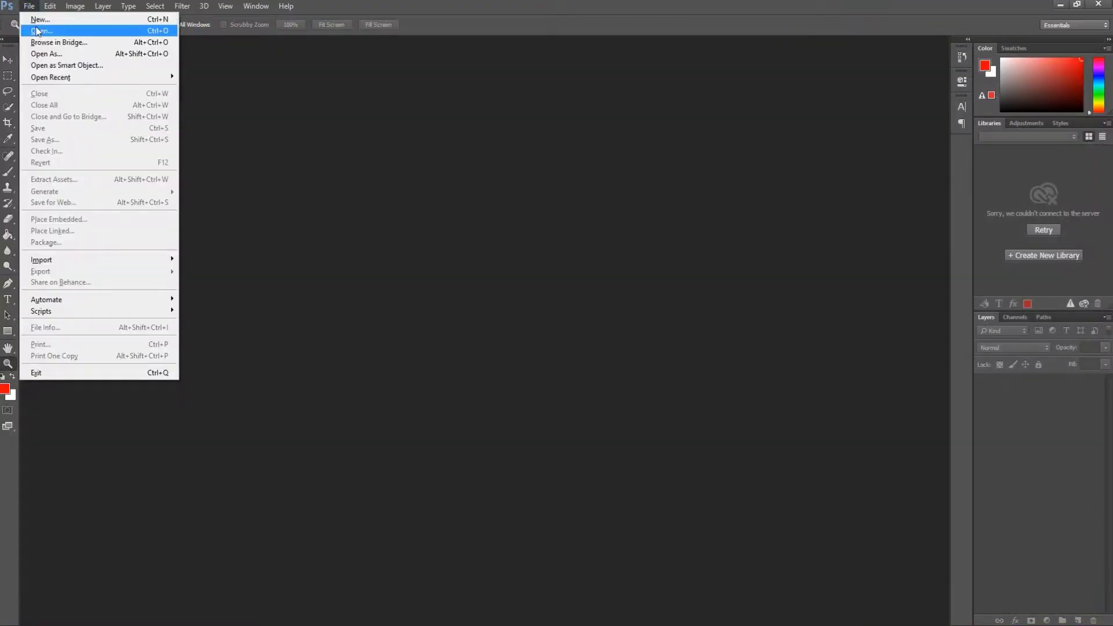
pyautogui.click(35, 30)
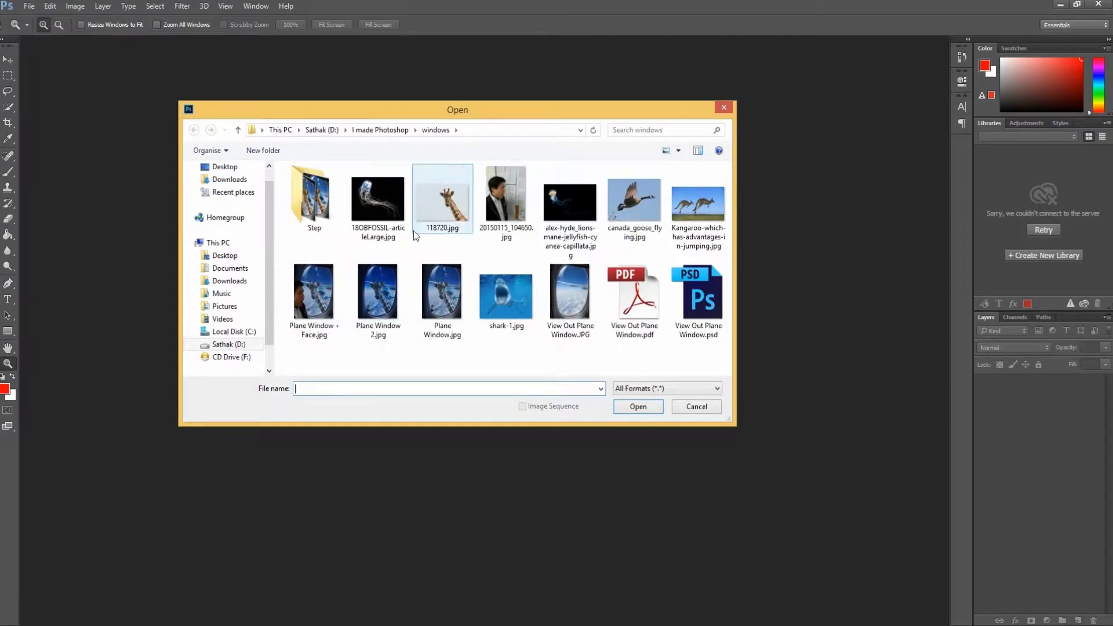
pyautogui.click(442, 203)
pyautogui.click(577, 324)
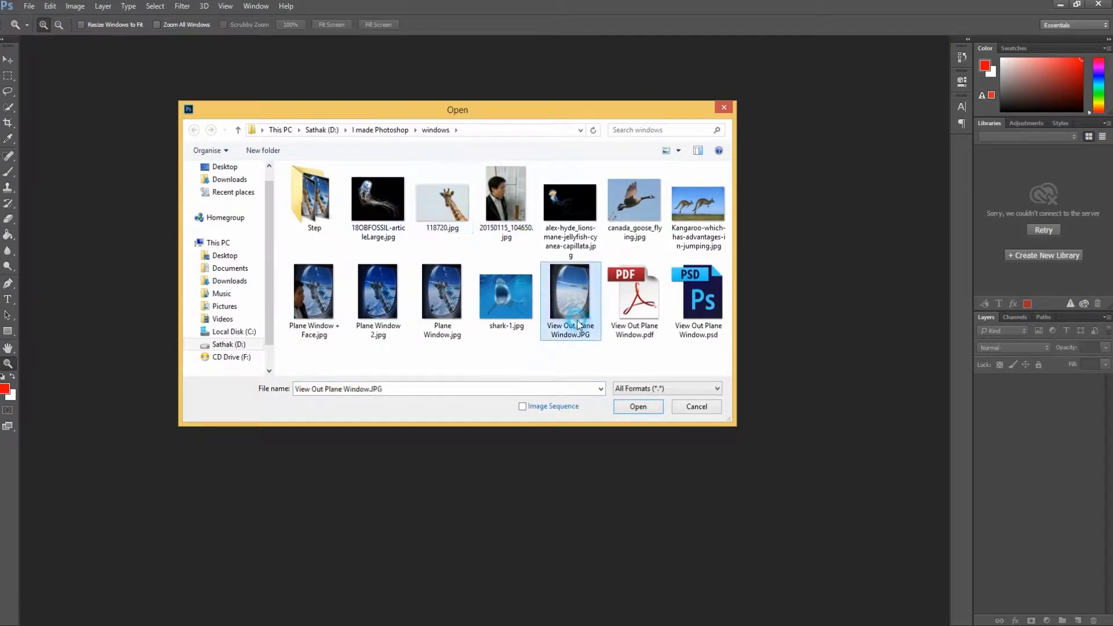
pyautogui.click(648, 407)
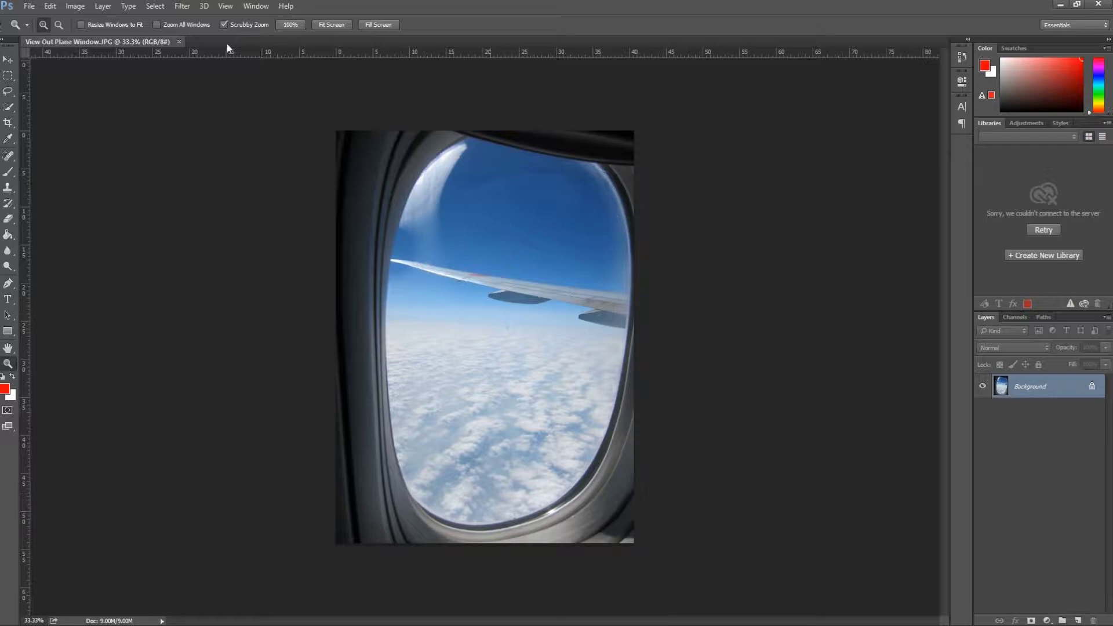
# Create a blank International Paper A4 document at 100 ppi, then return to the plane-window photo.
pyautogui.click(29, 6)
pyautogui.click(26, 17)
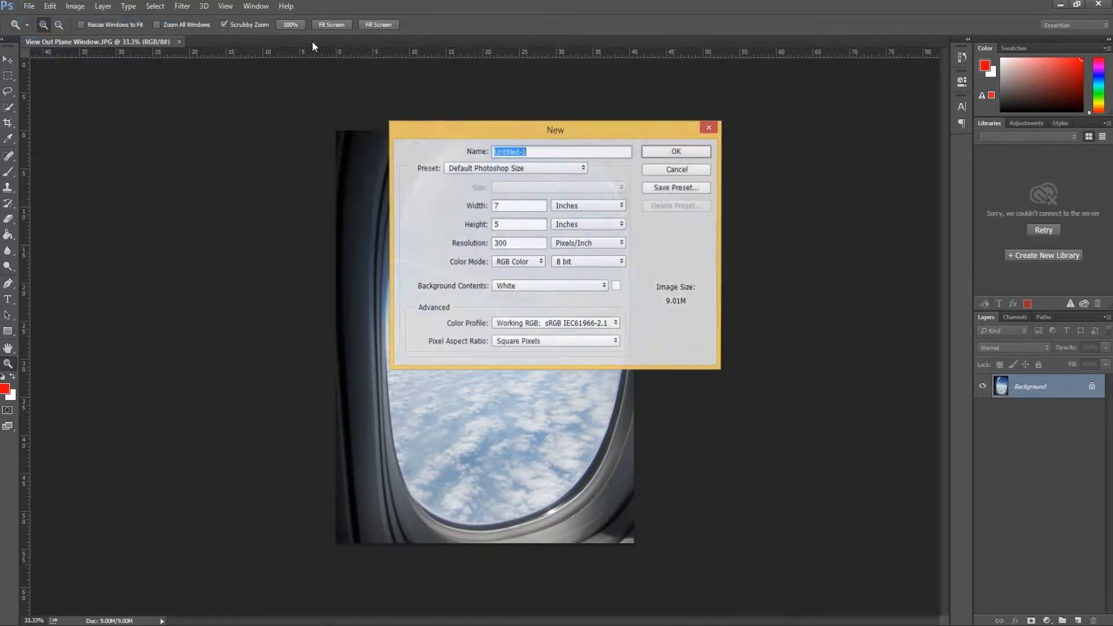
pyautogui.click(490, 168)
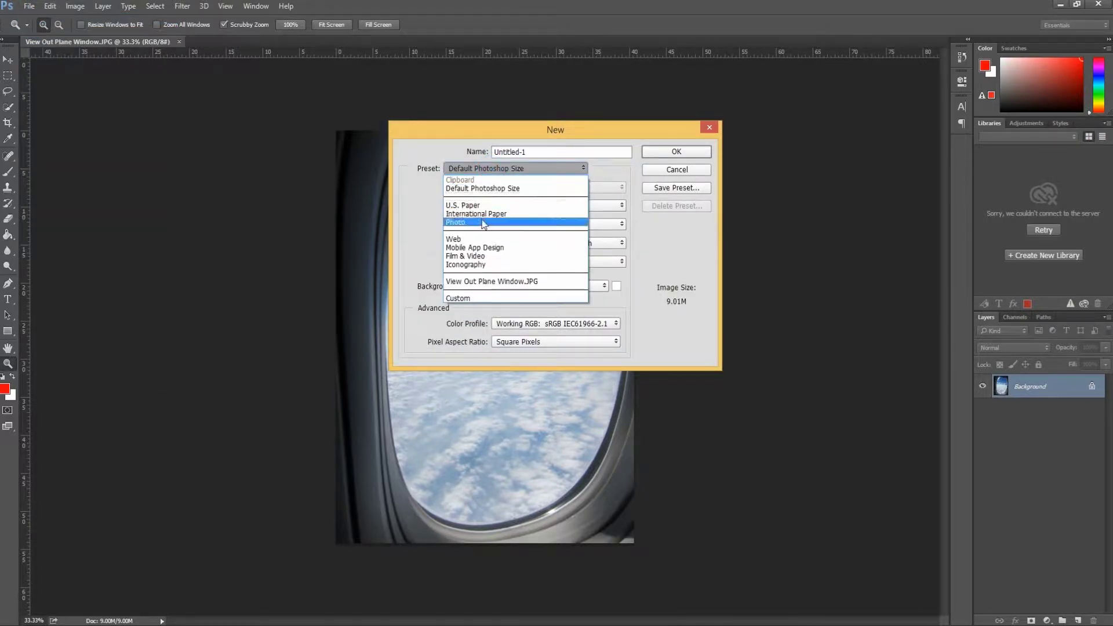
pyautogui.click(484, 214)
pyautogui.click(506, 188)
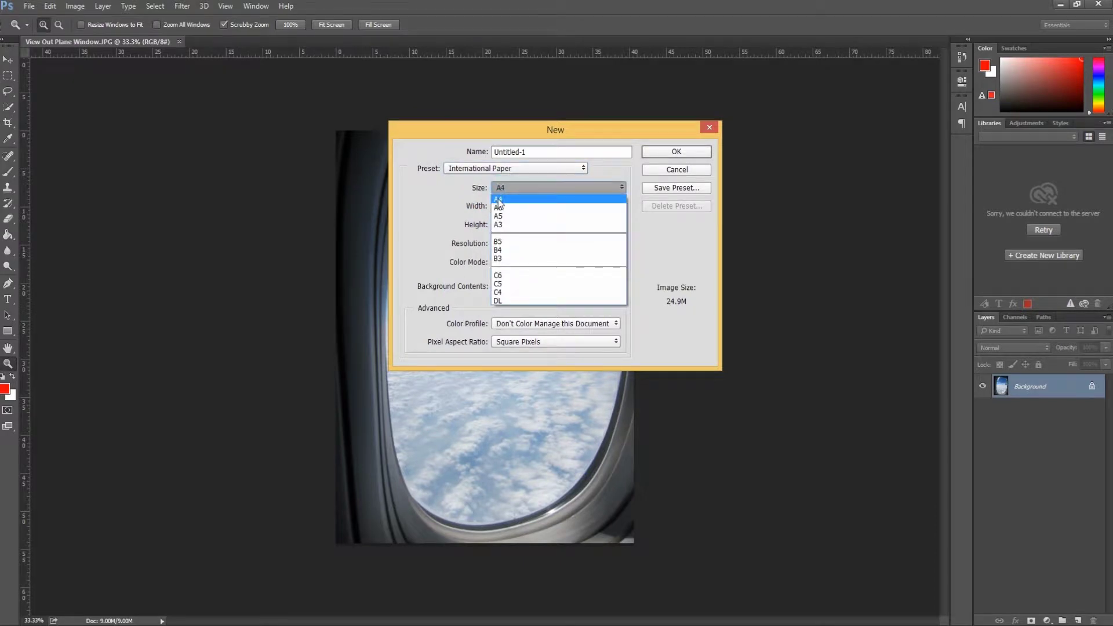
pyautogui.click(498, 201)
pyautogui.click(474, 247)
pyautogui.write('1')
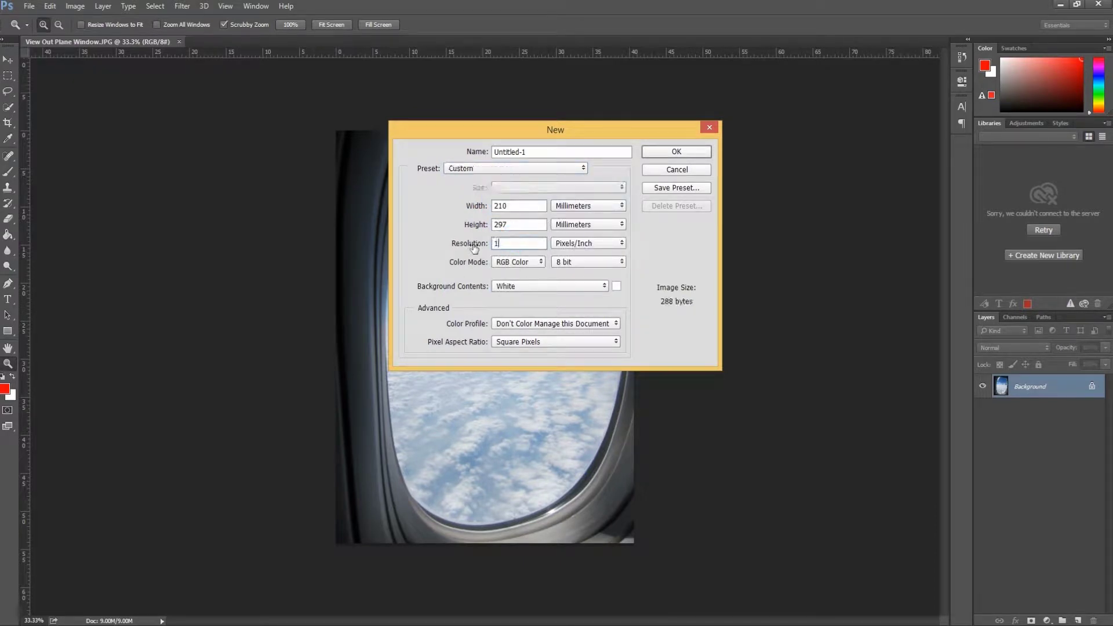
pyautogui.write('00')
pyautogui.click(667, 153)
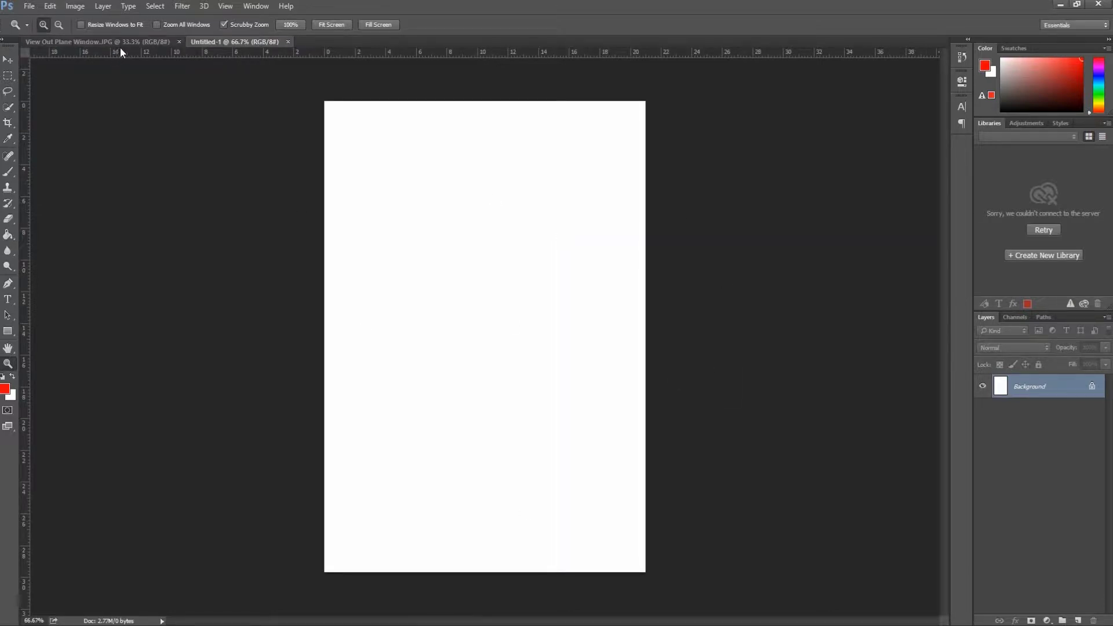
pyautogui.click(110, 42)
pyautogui.click(8, 59)
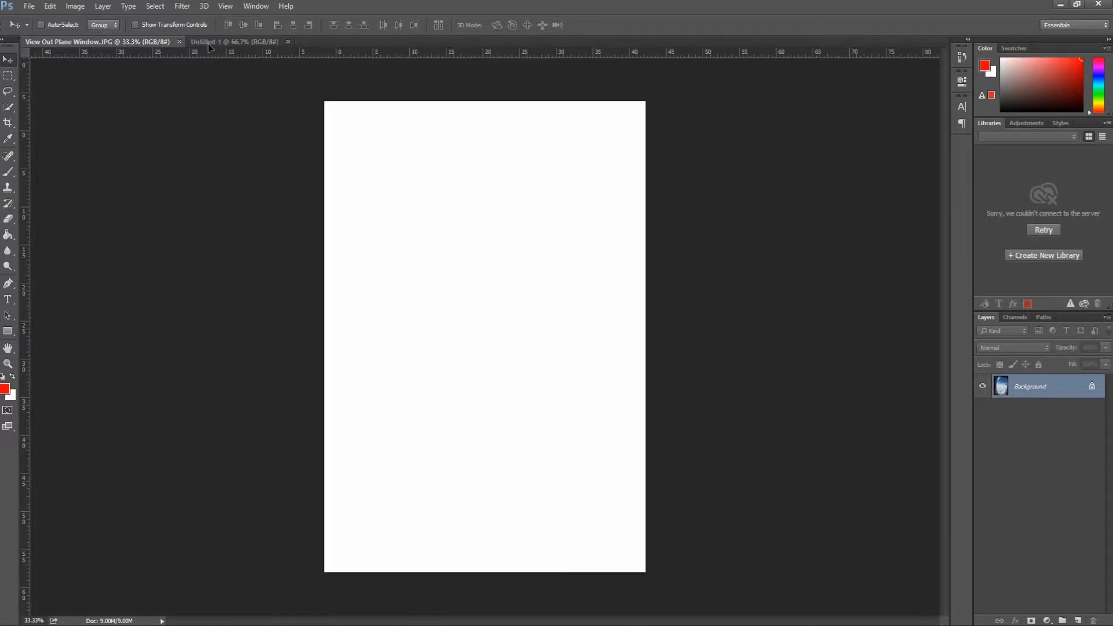
# Copy the plane photo into Untitled-1, close the original, and scale it down onto the canvas.
pyautogui.moveTo(208, 47)
pyautogui.mouseDown()
pyautogui.moveTo(485, 274)
pyautogui.moveTo(448, 291)
pyautogui.mouseUp()
pyautogui.click(179, 42)
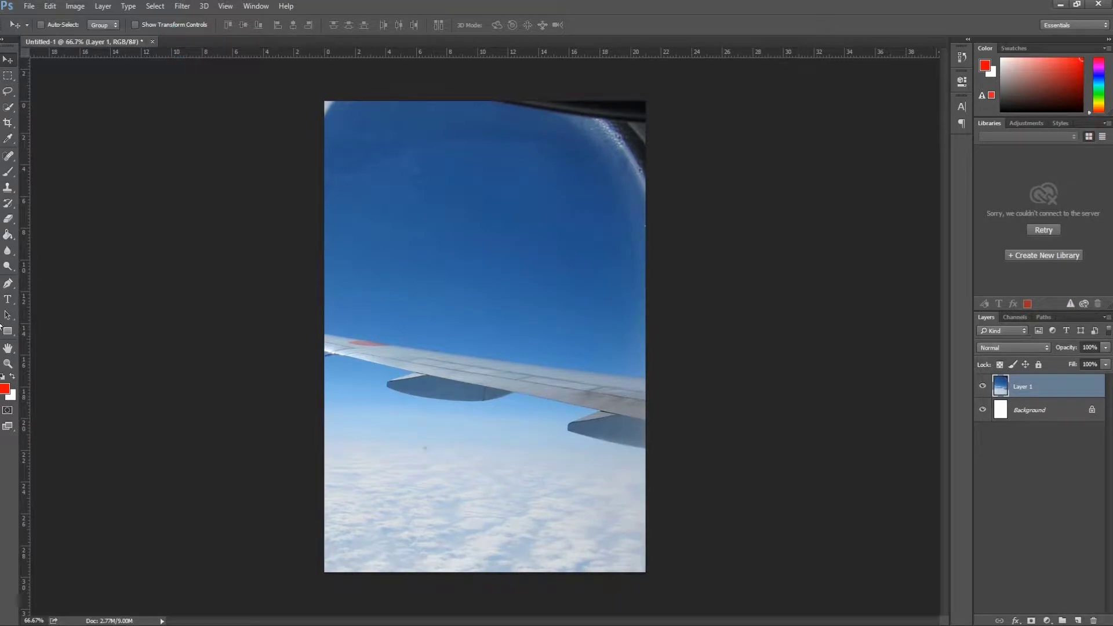
pyautogui.press('ctrl')
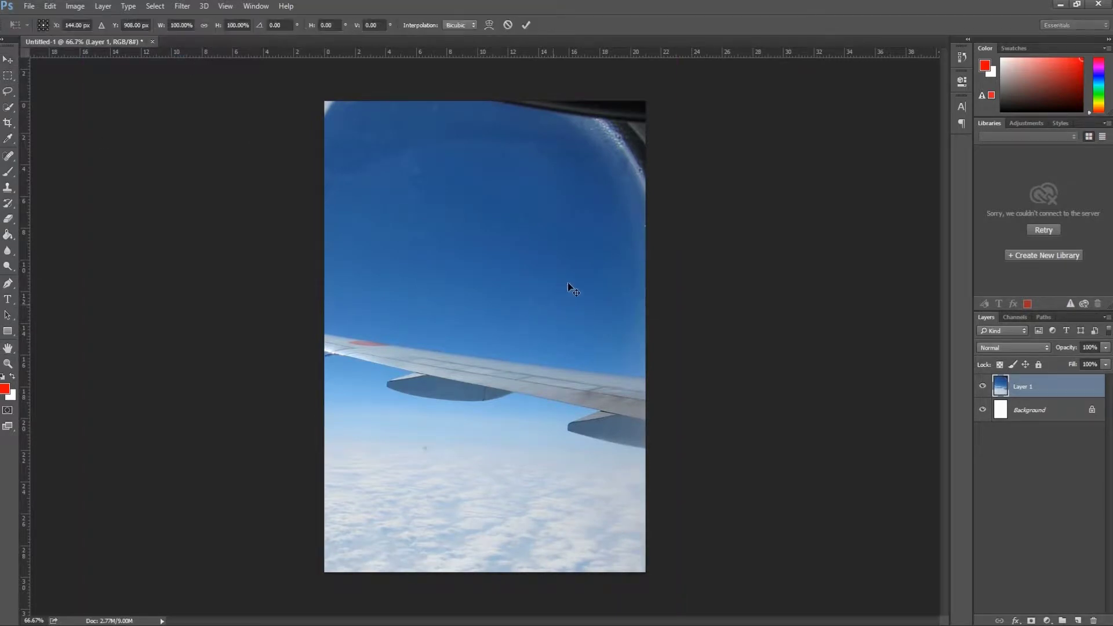
pyautogui.hotkey('ctrl', 't')
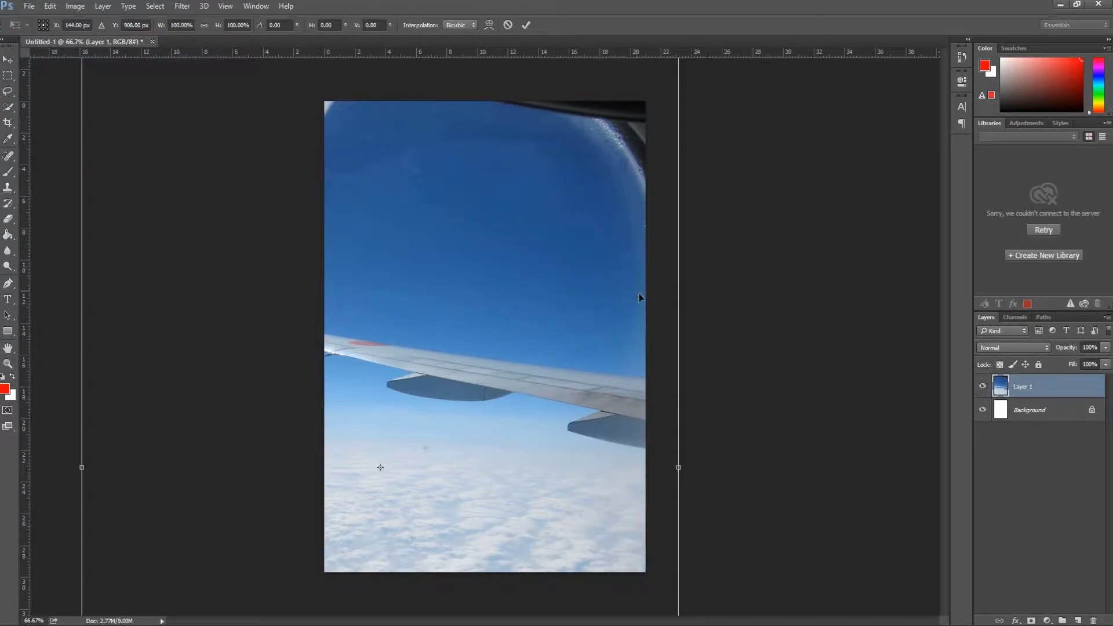
pyautogui.hotkey('ctrl', '-')
pyautogui.hotkey('ctrl', '-')
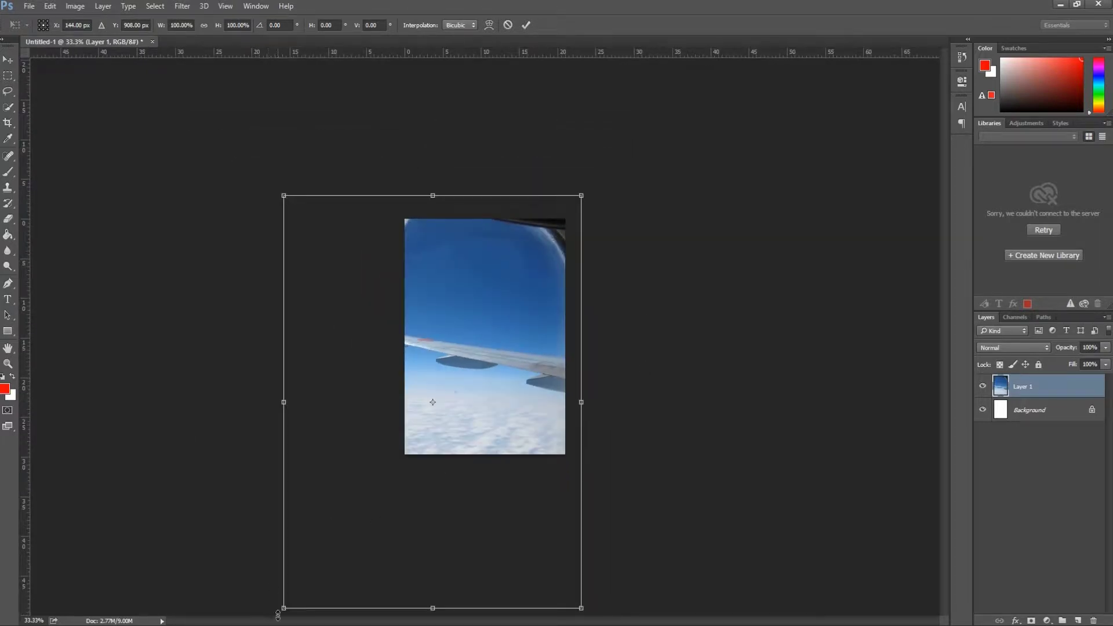
pyautogui.moveTo(282, 609); pyautogui.dragTo(437, 454)
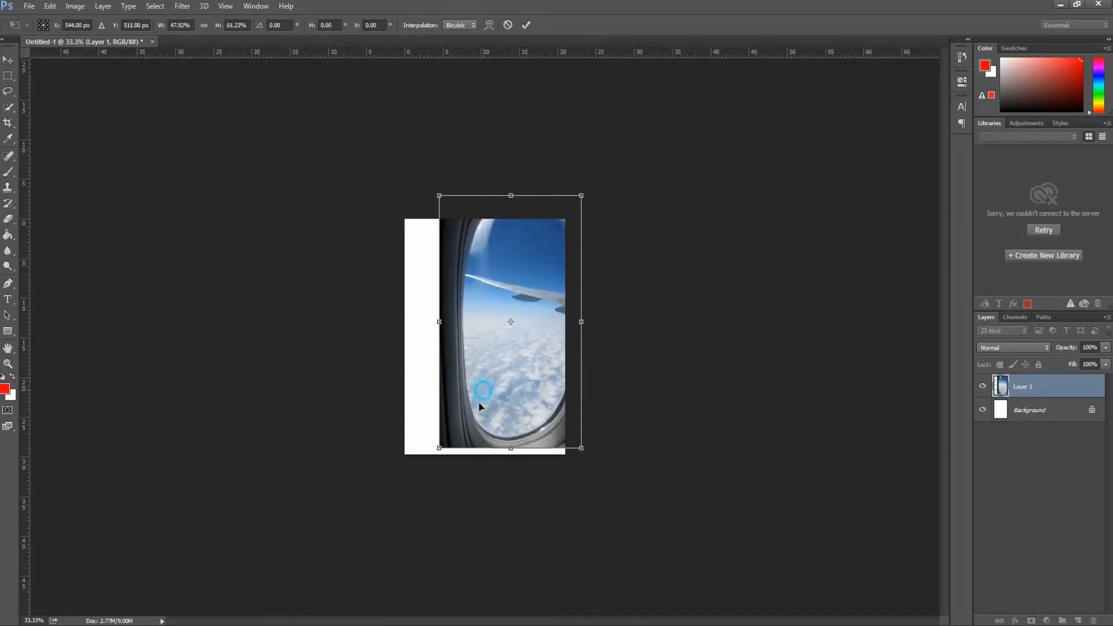
pyautogui.moveTo(472, 384)
pyautogui.mouseDown()
pyautogui.moveTo(464, 409)
pyautogui.moveTo(447, 402)
pyautogui.mouseUp()
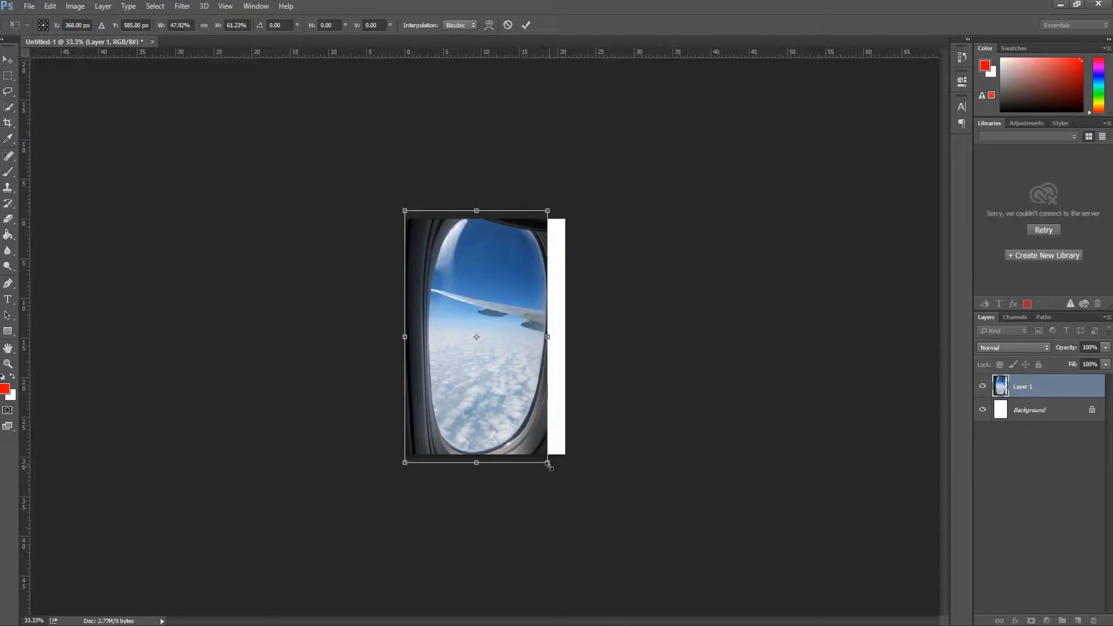
pyautogui.moveTo(549, 464); pyautogui.dragTo(546, 454)
# Stretch the photo's edges to fill the canvas, apply the transform, and fit the view to screen.
pyautogui.moveTo(546, 334); pyautogui.dragTo(565, 334)
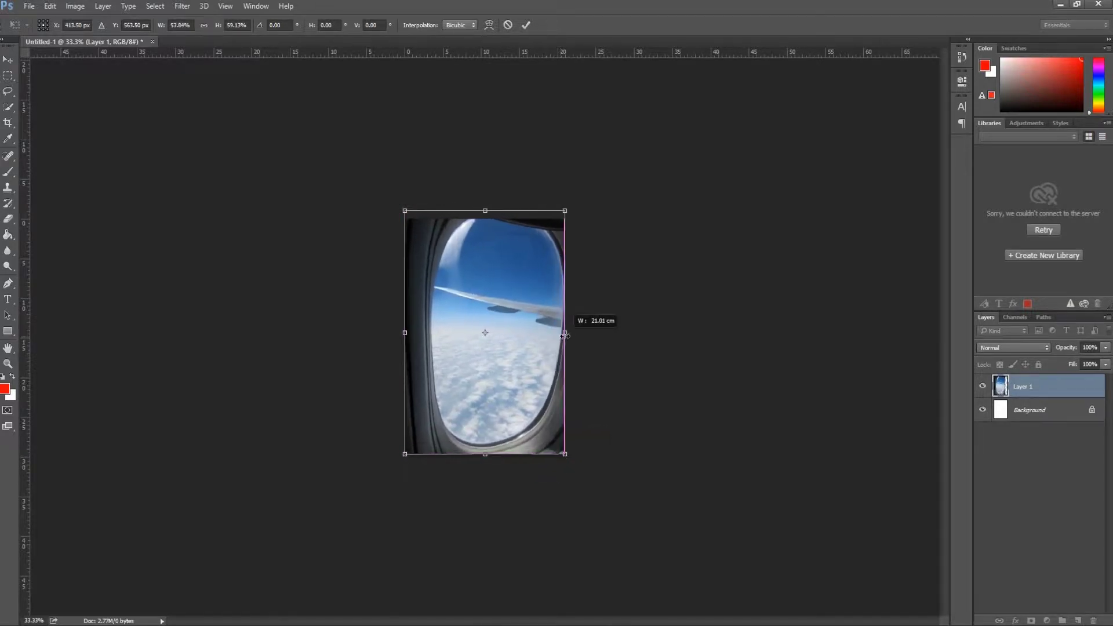
pyautogui.moveTo(493, 219); pyautogui.dragTo(493, 228)
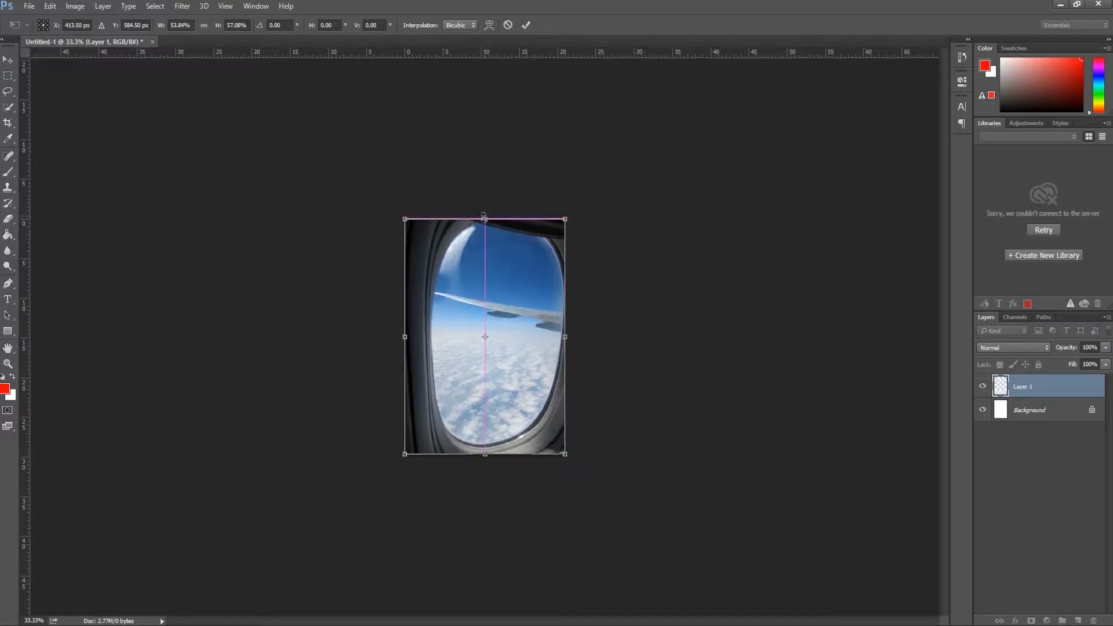
pyautogui.moveTo(484, 454); pyautogui.dragTo(485, 454)
pyautogui.moveTo(404, 335); pyautogui.dragTo(405, 335)
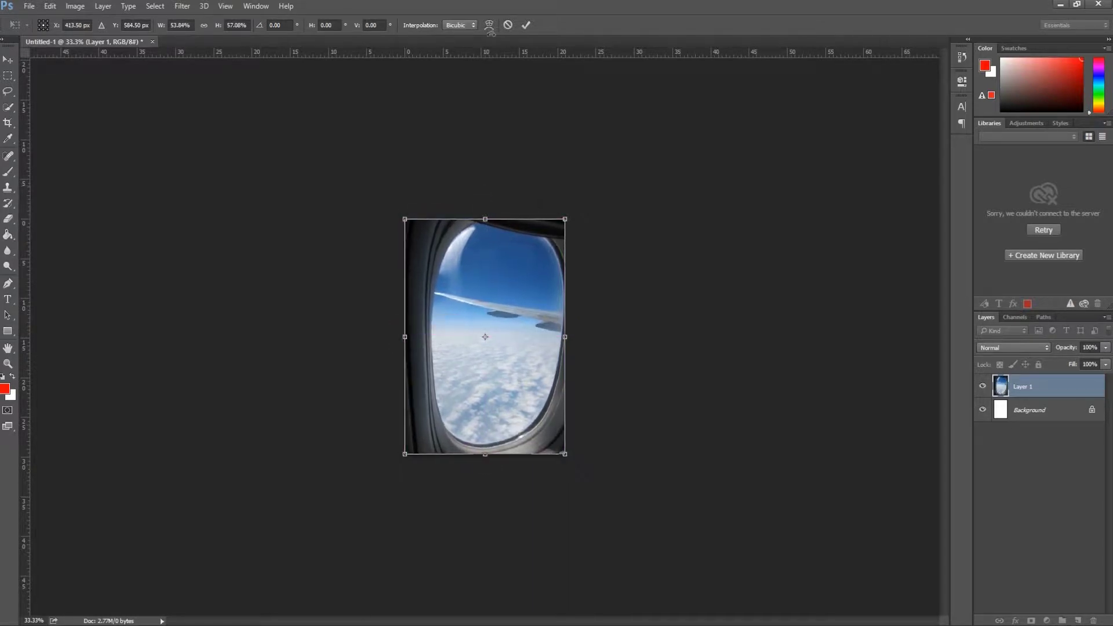
pyautogui.click(526, 25)
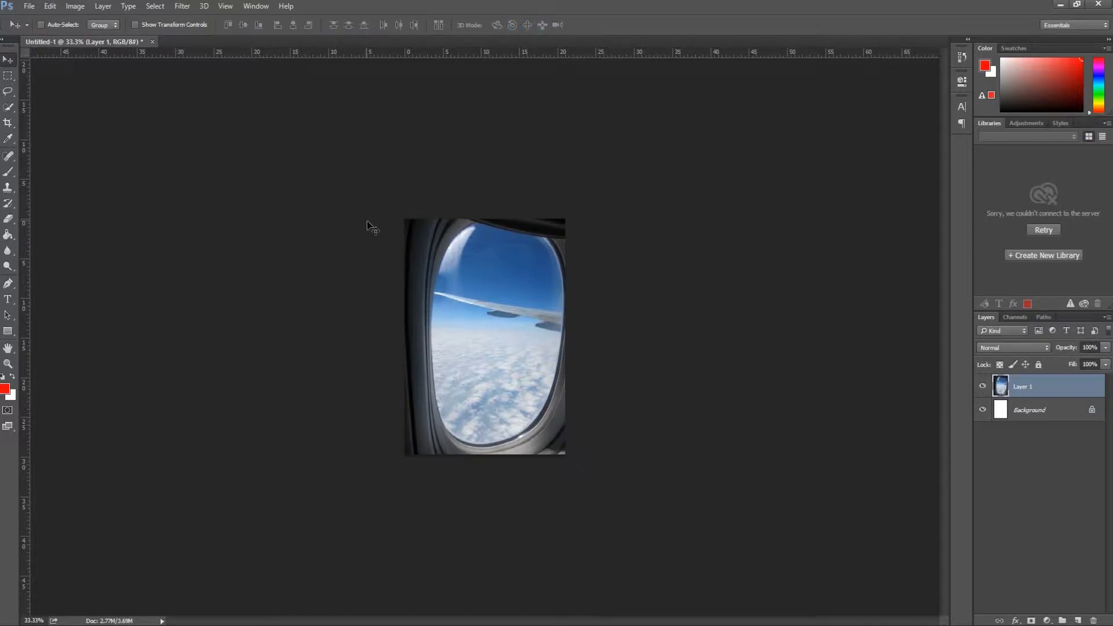
pyautogui.click(9, 364)
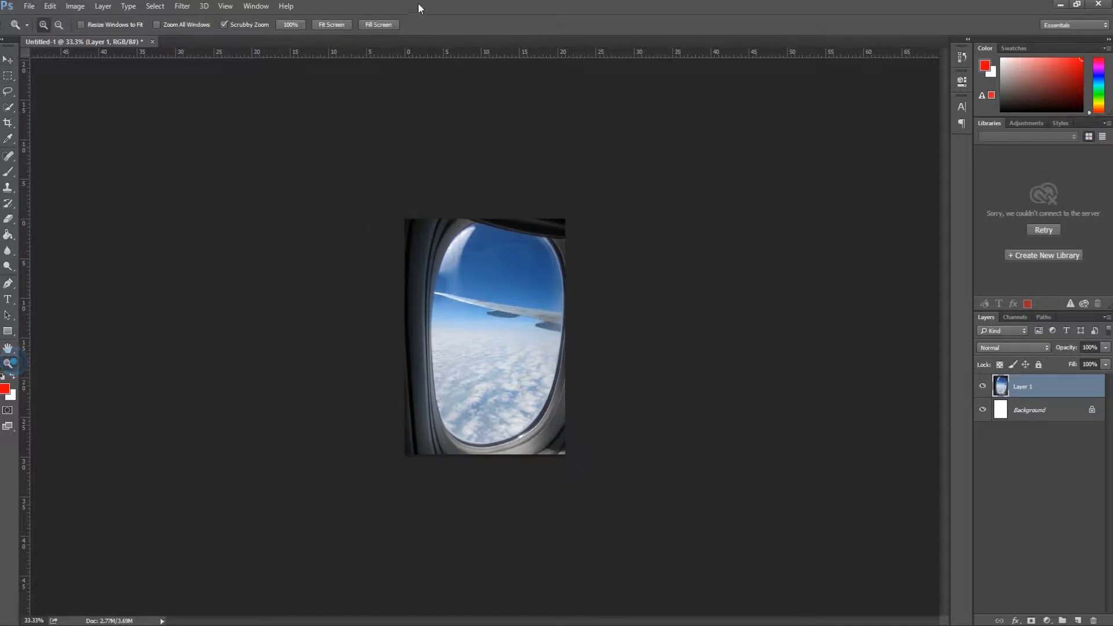
pyautogui.click(331, 24)
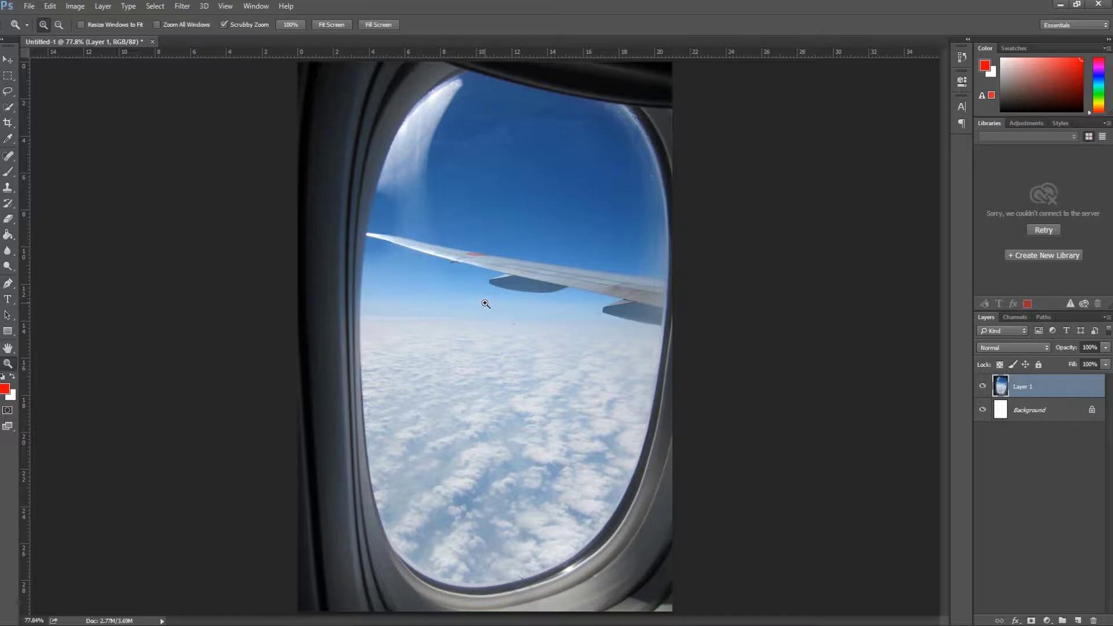
# Unlock the composite's Background layer, then open the giraffe photo 118720.jpg.
pyautogui.doubleClick(1058, 409)
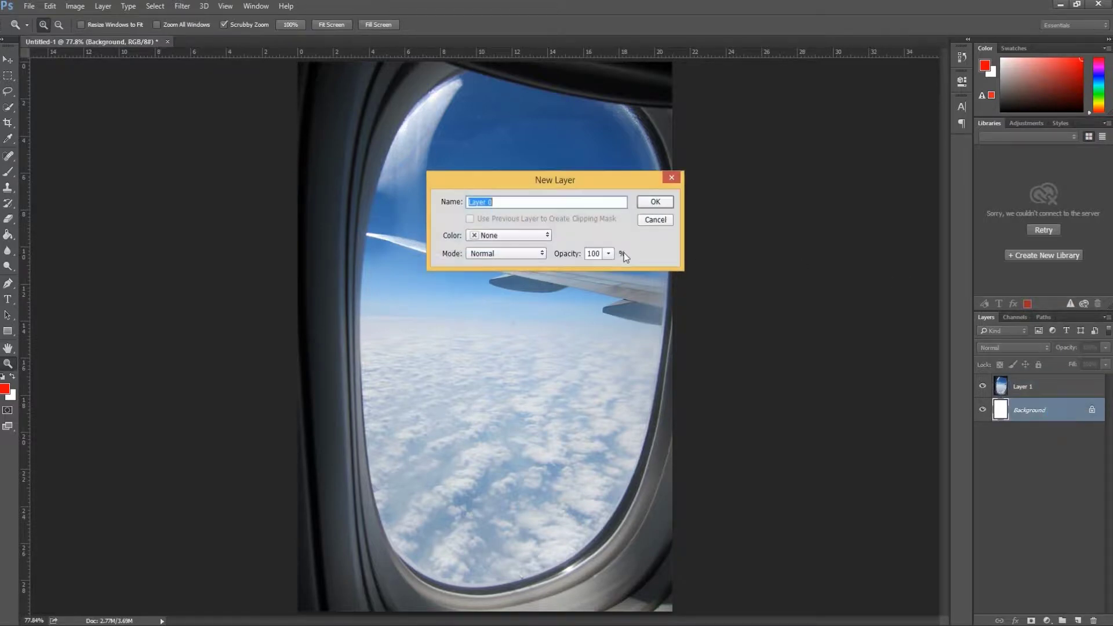
pyautogui.click(655, 201)
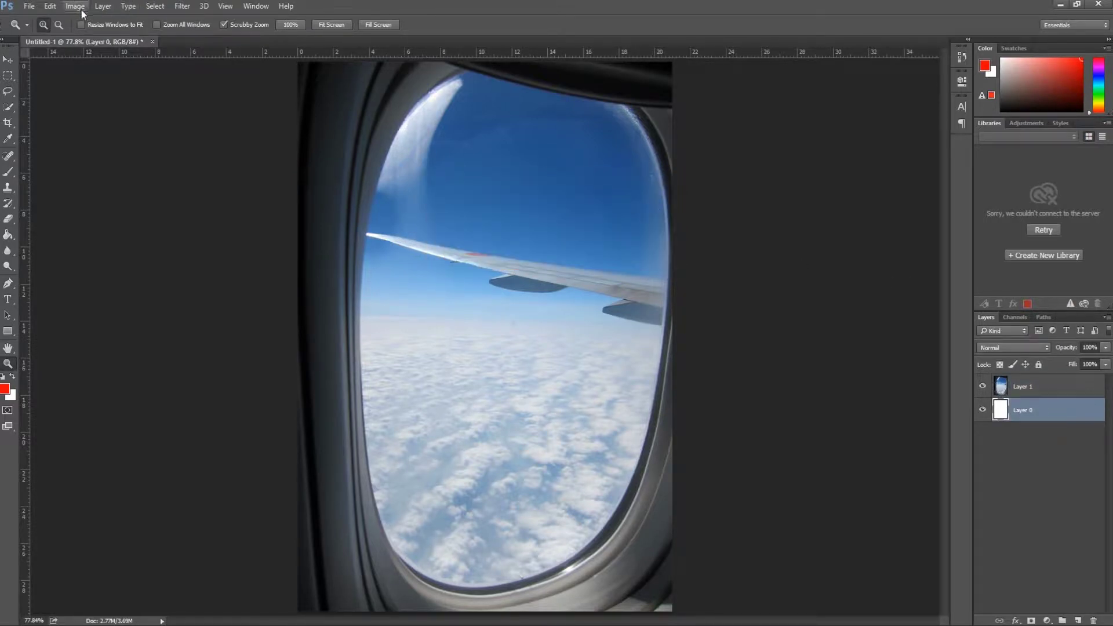
pyautogui.click(29, 6)
pyautogui.click(43, 31)
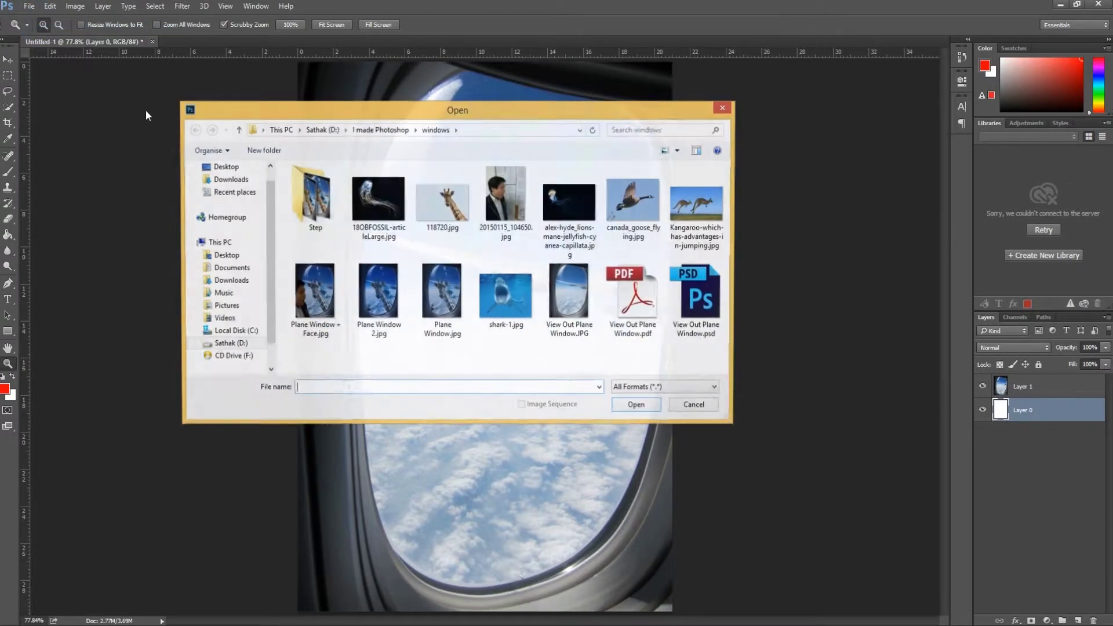
pyautogui.doubleClick(458, 206)
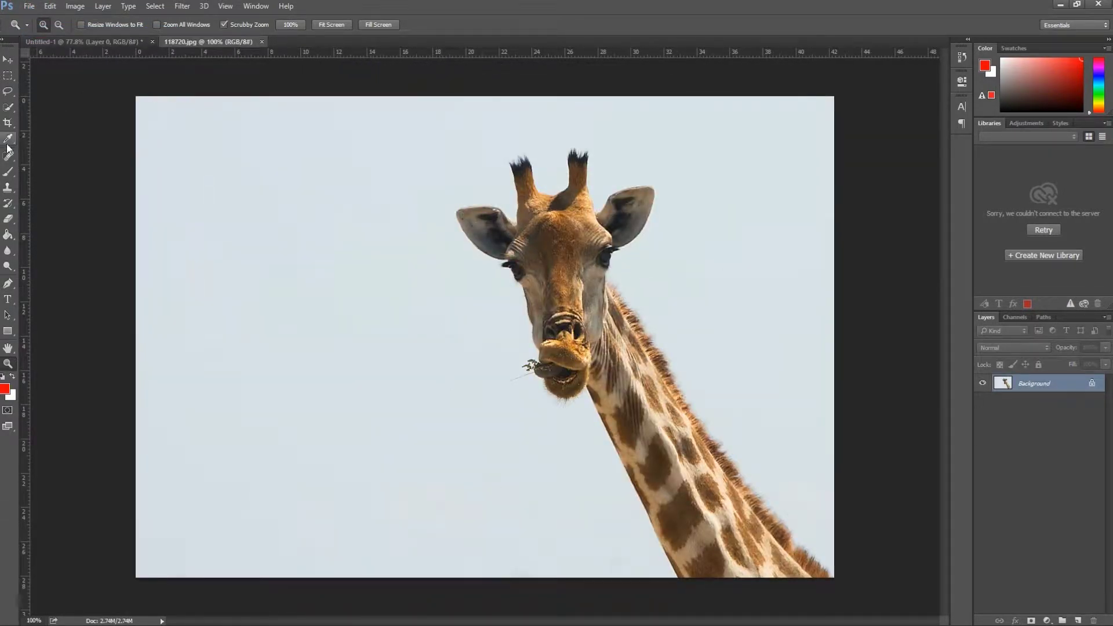
# Select the Background Eraser, adjust its Tolerance, and click the sky to create Layer 0.
pyautogui.click(9, 219)
pyautogui.click(52, 226)
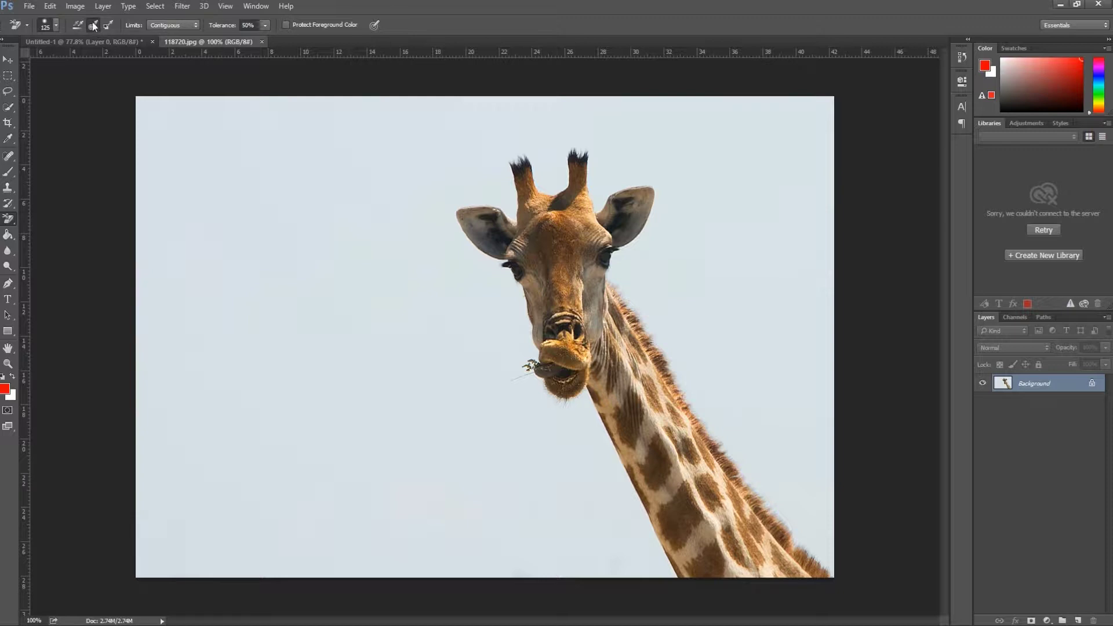
pyautogui.click(250, 25)
pyautogui.click(271, 171)
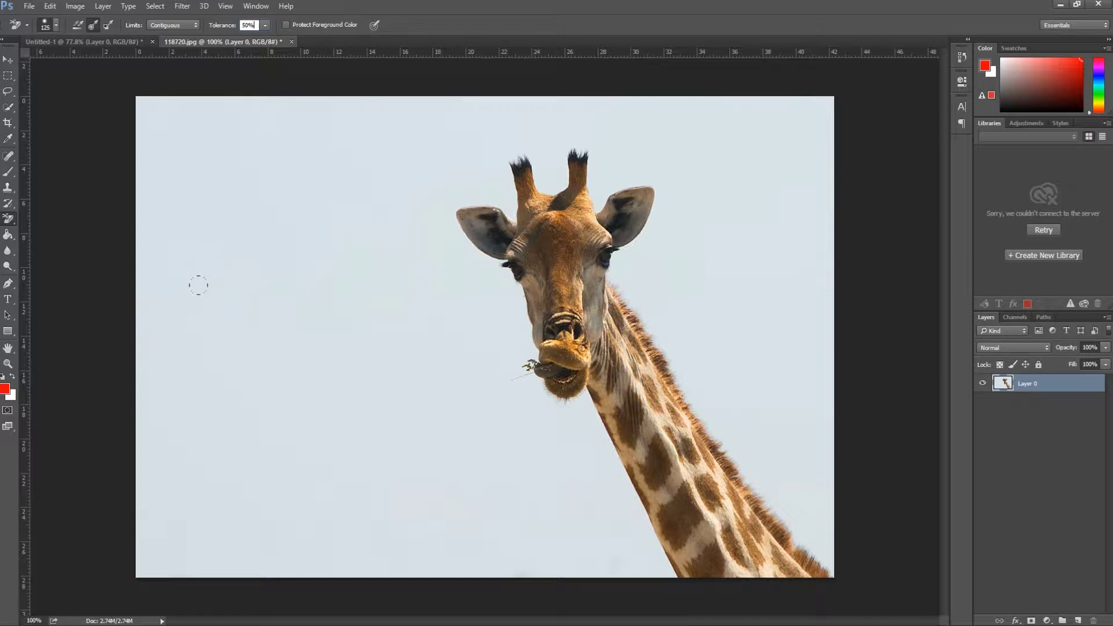
# Soften the Background Eraser to about 12% hardness and erase the sky around the giraffe's head and neck.
pyautogui.click(58, 27)
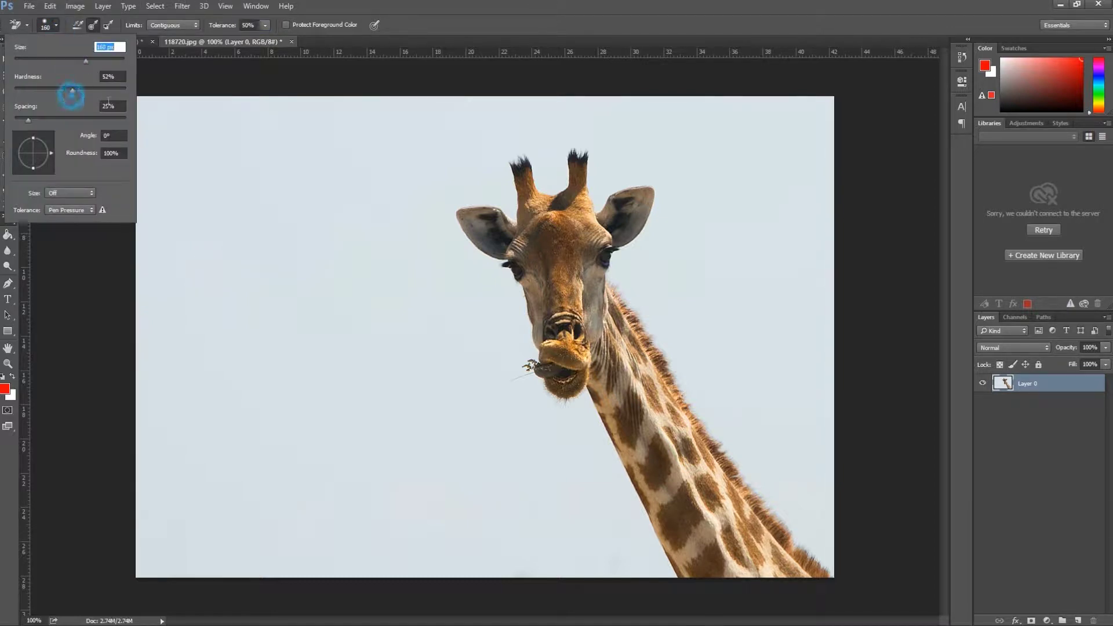
pyautogui.moveTo(72, 91); pyautogui.dragTo(54, 92)
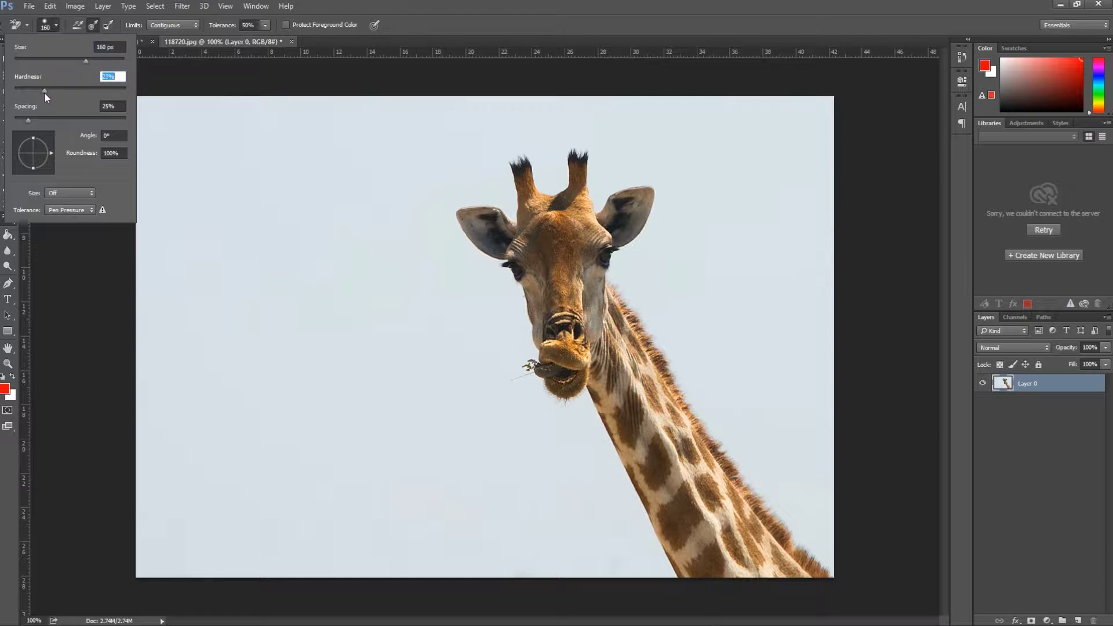
pyautogui.click(278, 226)
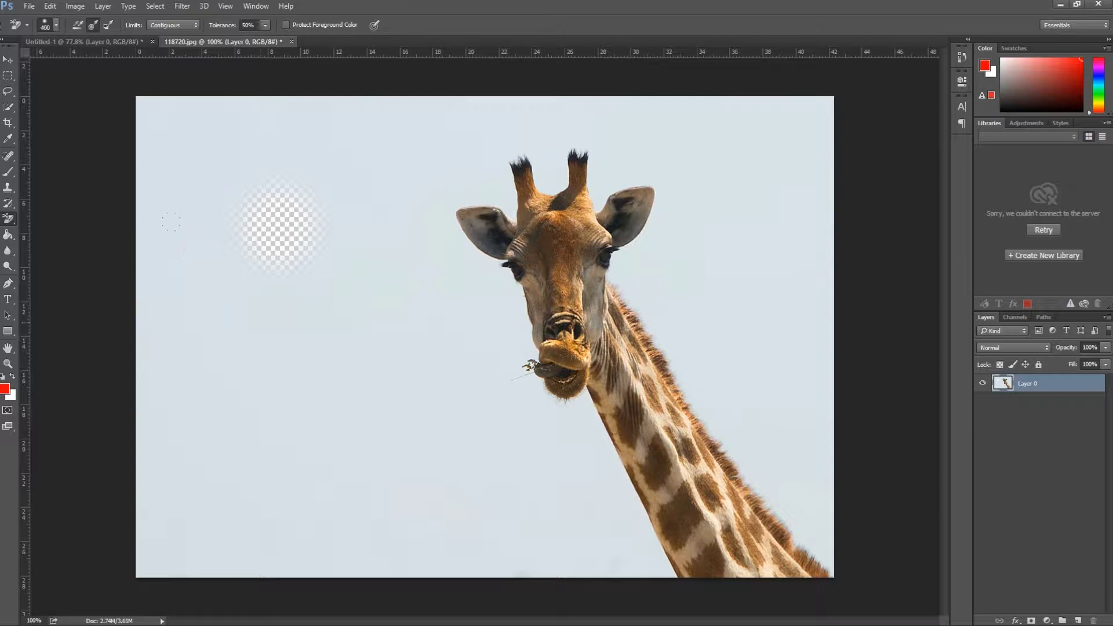
pyautogui.moveTo(204, 221); pyautogui.dragTo(194, 122)
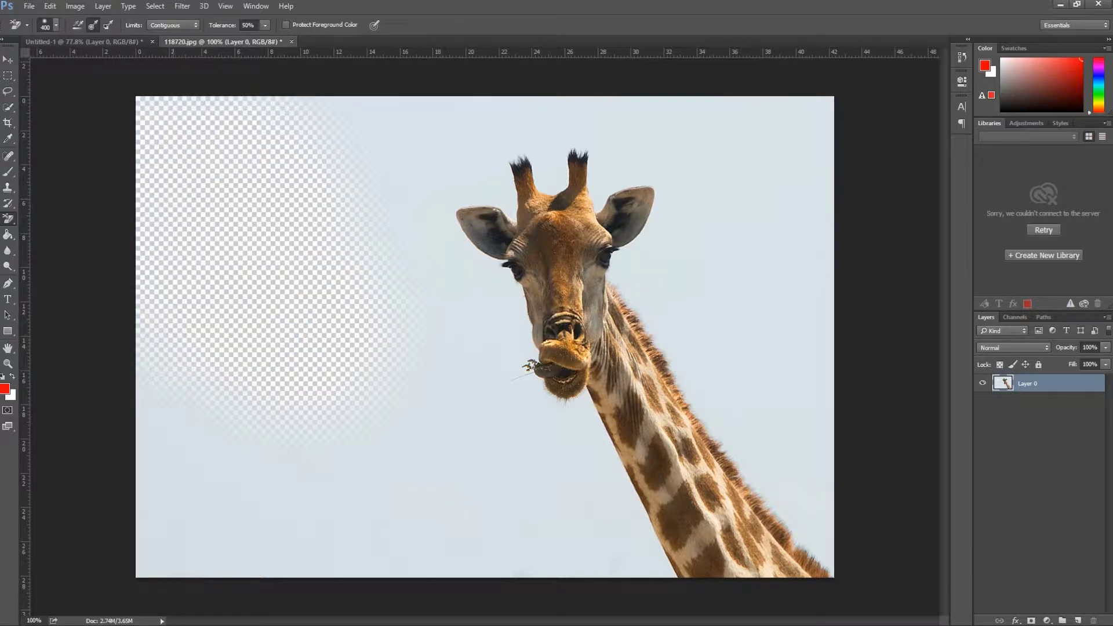
pyautogui.moveTo(197, 475)
pyautogui.mouseDown()
pyautogui.moveTo(302, 510)
pyautogui.moveTo(446, 463)
pyautogui.moveTo(551, 522)
pyautogui.moveTo(614, 534)
pyautogui.mouseUp()
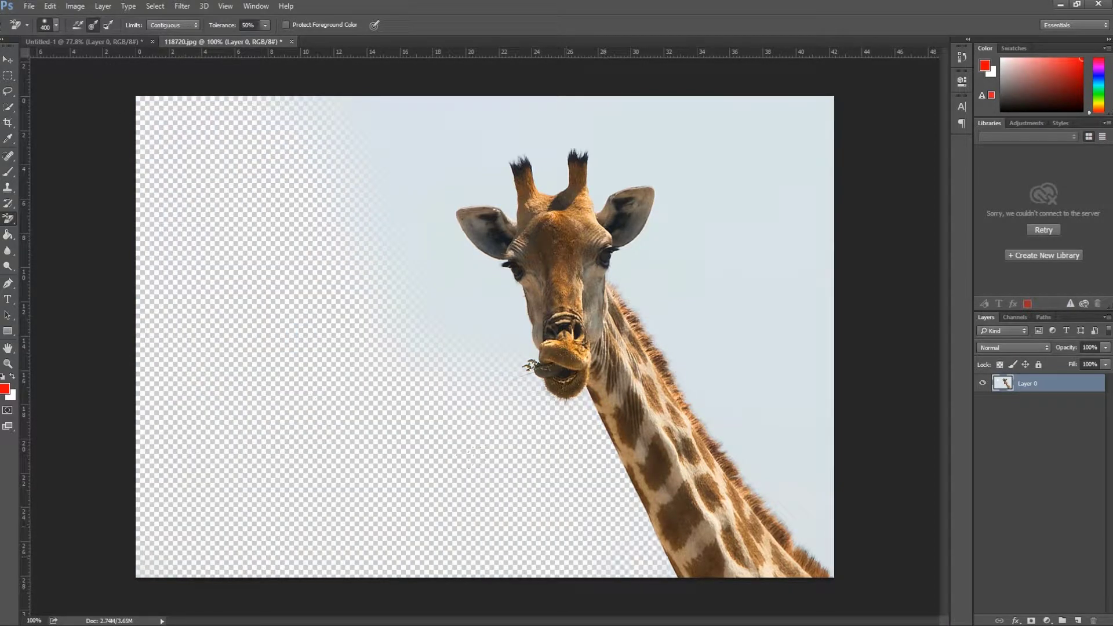
pyautogui.moveTo(470, 454)
pyautogui.mouseDown()
pyautogui.moveTo(510, 348)
pyautogui.moveTo(423, 226)
pyautogui.moveTo(308, 103)
pyautogui.moveTo(619, 151)
pyautogui.moveTo(753, 220)
pyautogui.moveTo(794, 481)
pyautogui.moveTo(823, 557)
pyautogui.mouseUp()
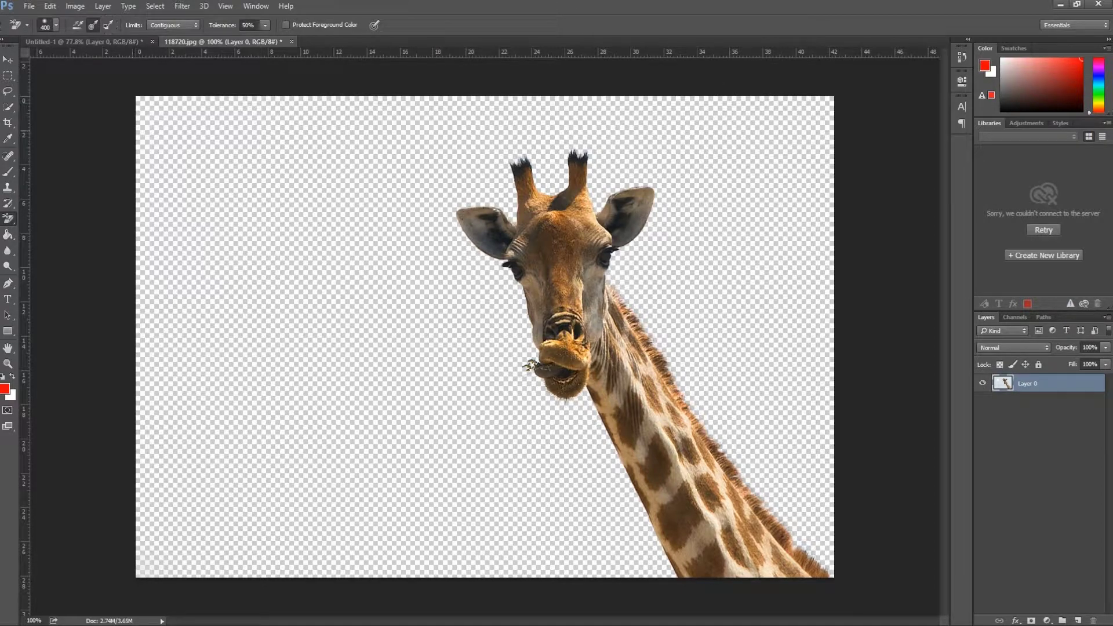
pyautogui.rightClick(10, 218)
pyautogui.click(55, 219)
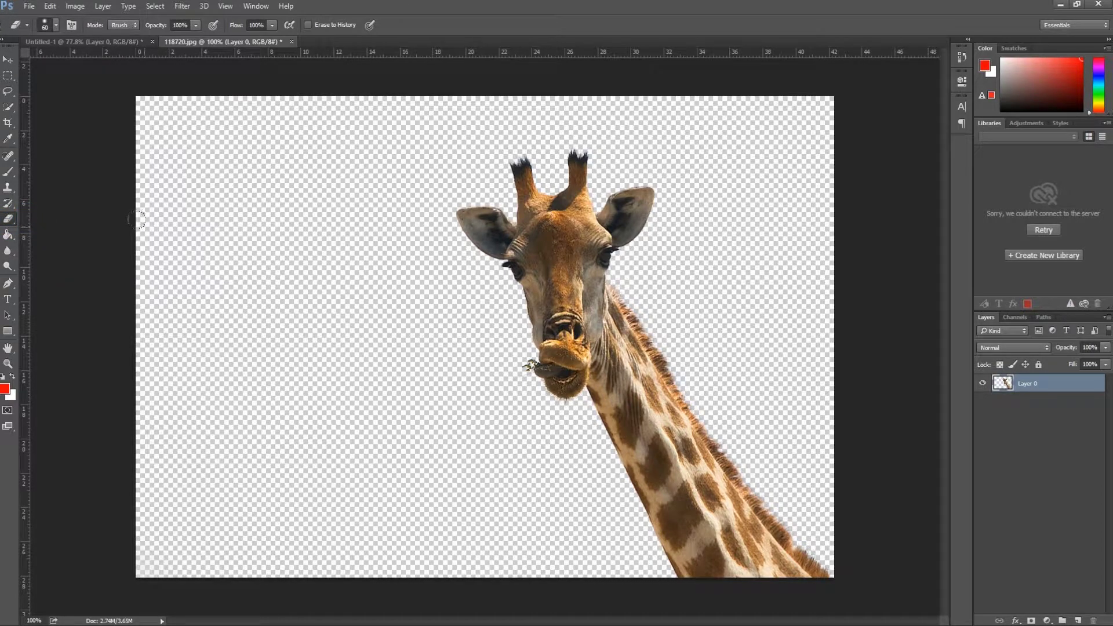
pyautogui.press(']')
pyautogui.rightClick(232, 270)
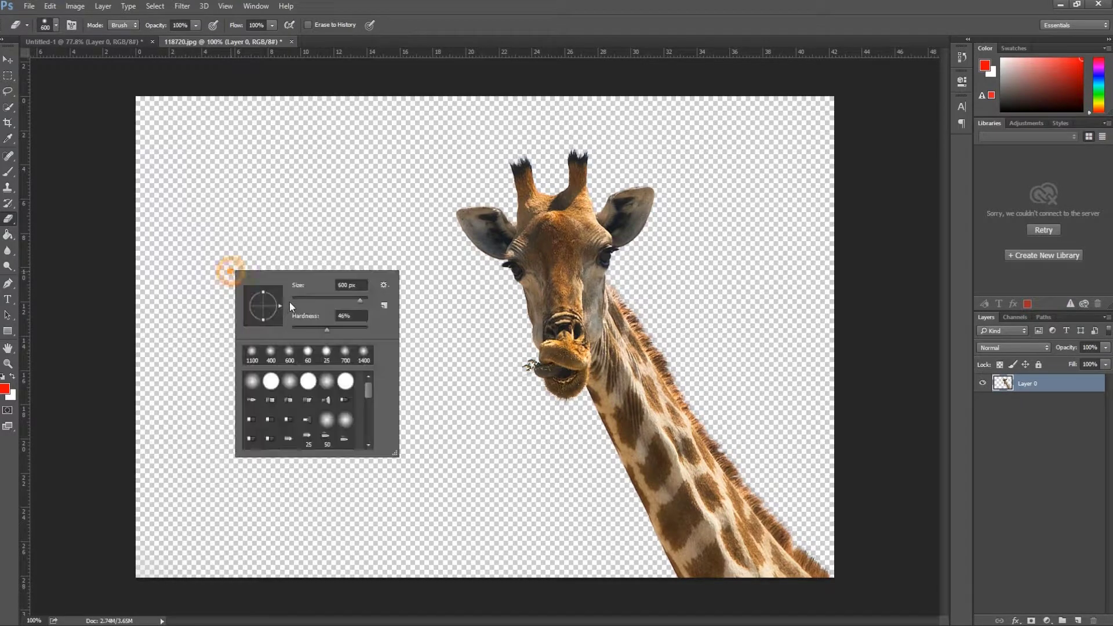
pyautogui.click(369, 331)
pyautogui.press('Return')
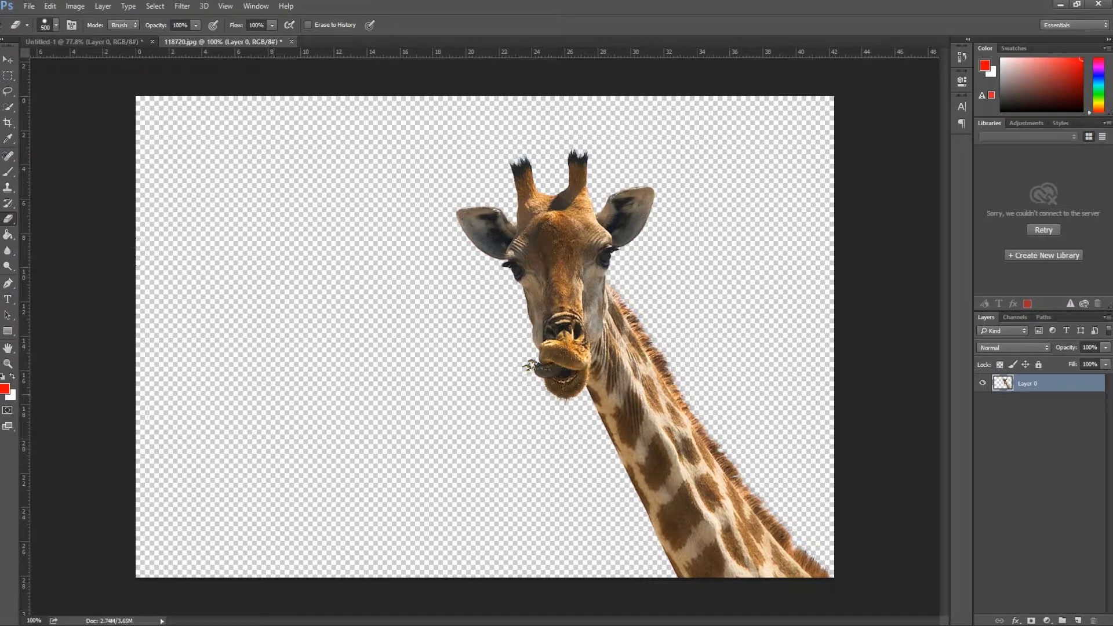
pyautogui.click(269, 298)
pyautogui.press('[')
pyautogui.press('[')
pyautogui.click(821, 249)
pyautogui.click(438, 129)
# Crop the giraffe image in from the left and top, then pick it up with the Move tool.
pyautogui.click(8, 122)
pyautogui.moveTo(133, 337); pyautogui.dragTo(290, 337)
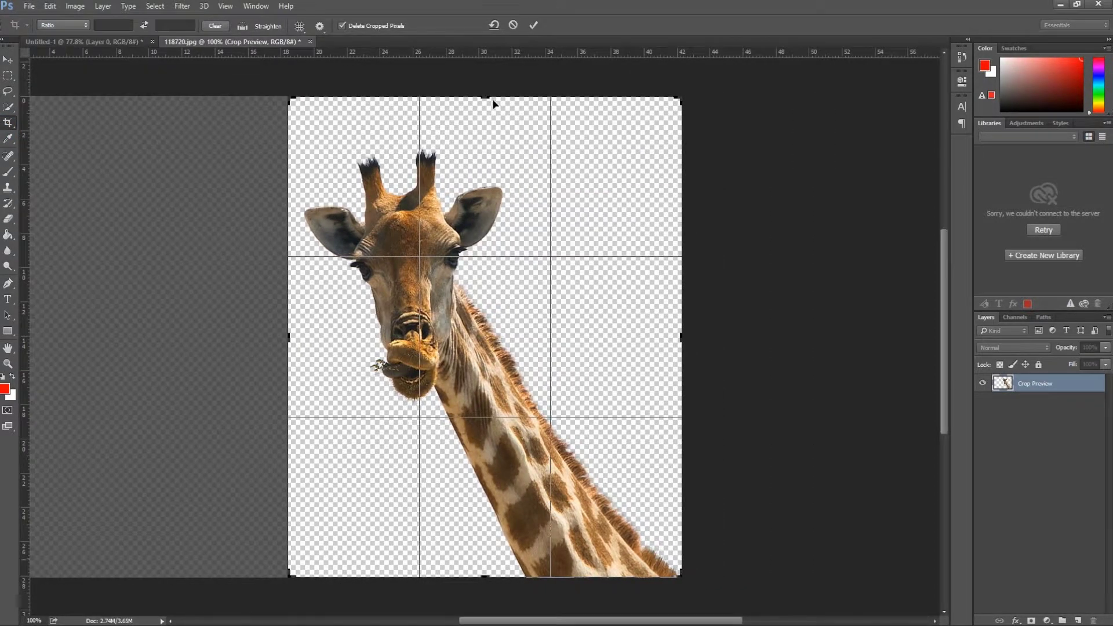
pyautogui.moveTo(486, 96)
pyautogui.mouseDown()
pyautogui.moveTo(490, 113)
pyautogui.moveTo(489, 95)
pyautogui.mouseUp()
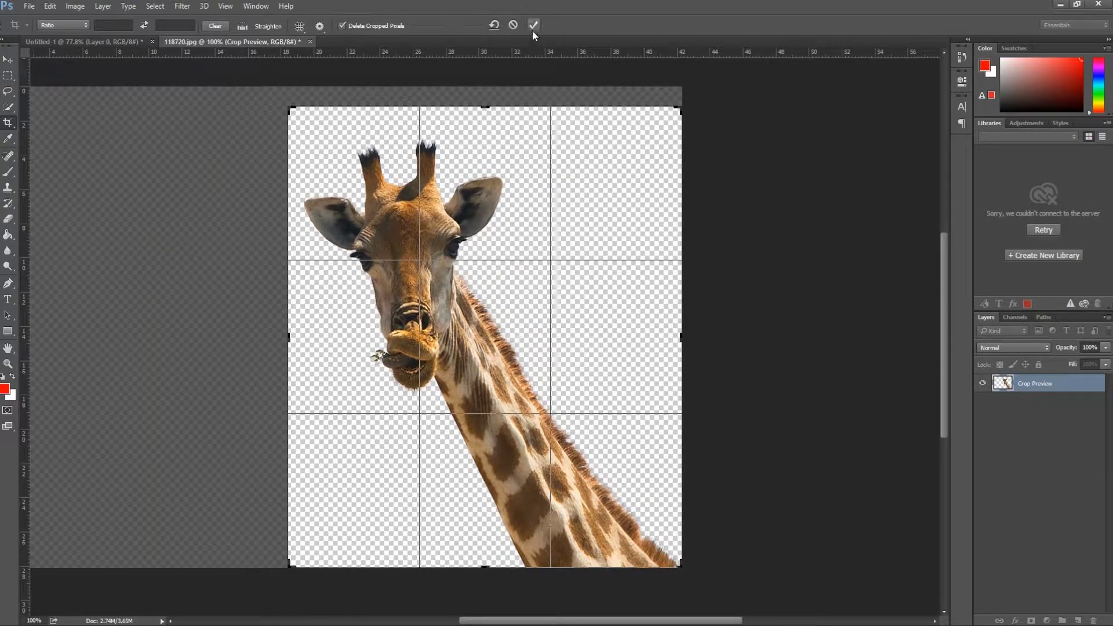
pyautogui.click(532, 27)
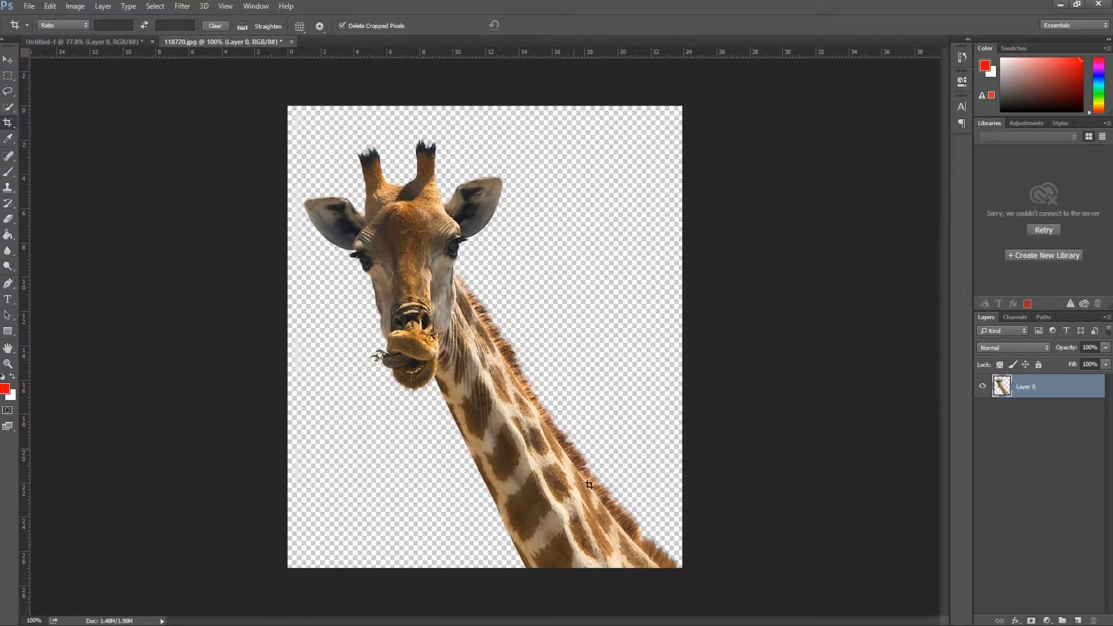
pyautogui.click(8, 59)
pyautogui.moveTo(379, 211); pyautogui.dragTo(368, 197)
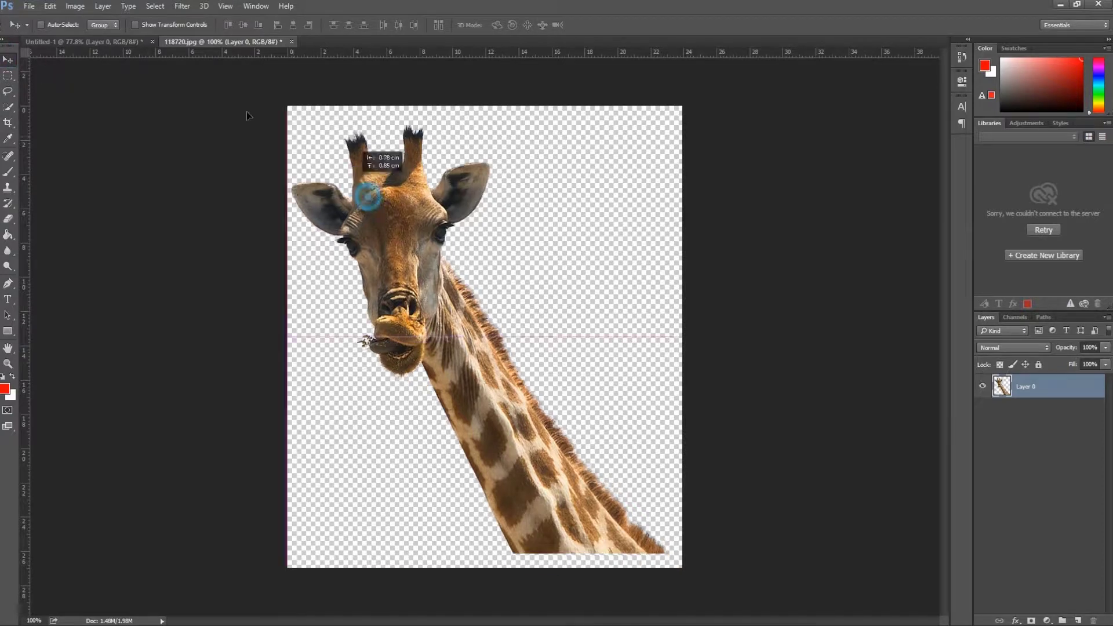
# Copy the giraffe into the composite as Layer 2 and stack it above Layer 1.
pyautogui.moveTo(248, 116); pyautogui.dragTo(441, 282)
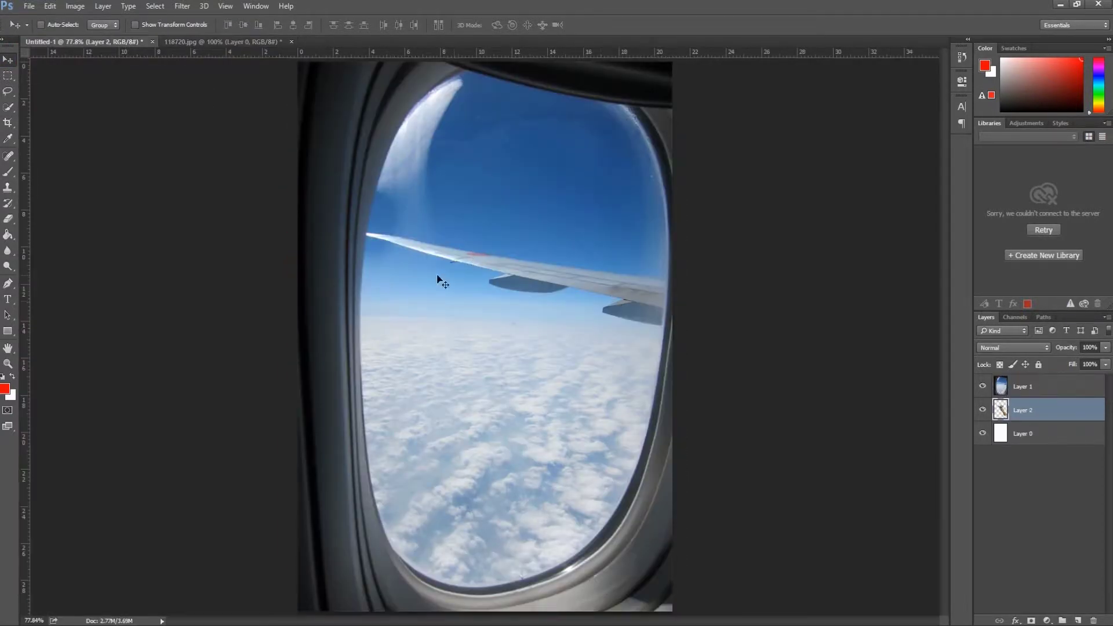
pyautogui.moveTo(1026, 413); pyautogui.dragTo(1032, 380)
pyautogui.moveTo(557, 401)
pyautogui.mouseDown()
pyautogui.moveTo(539, 347)
pyautogui.moveTo(561, 464)
pyautogui.moveTo(555, 392)
pyautogui.mouseUp()
# Scale the giraffe to about 106%, settle its head in the window, and zoom to 100%.
pyautogui.hotkey('ctrl', 't')
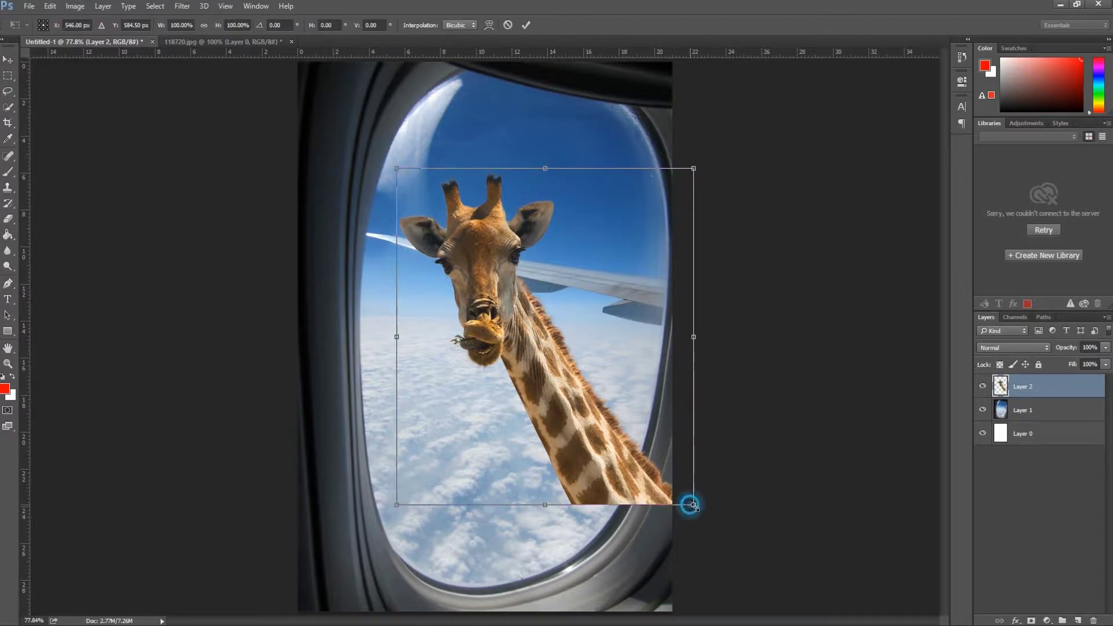
pyautogui.moveTo(693, 505); pyautogui.dragTo(741, 542)
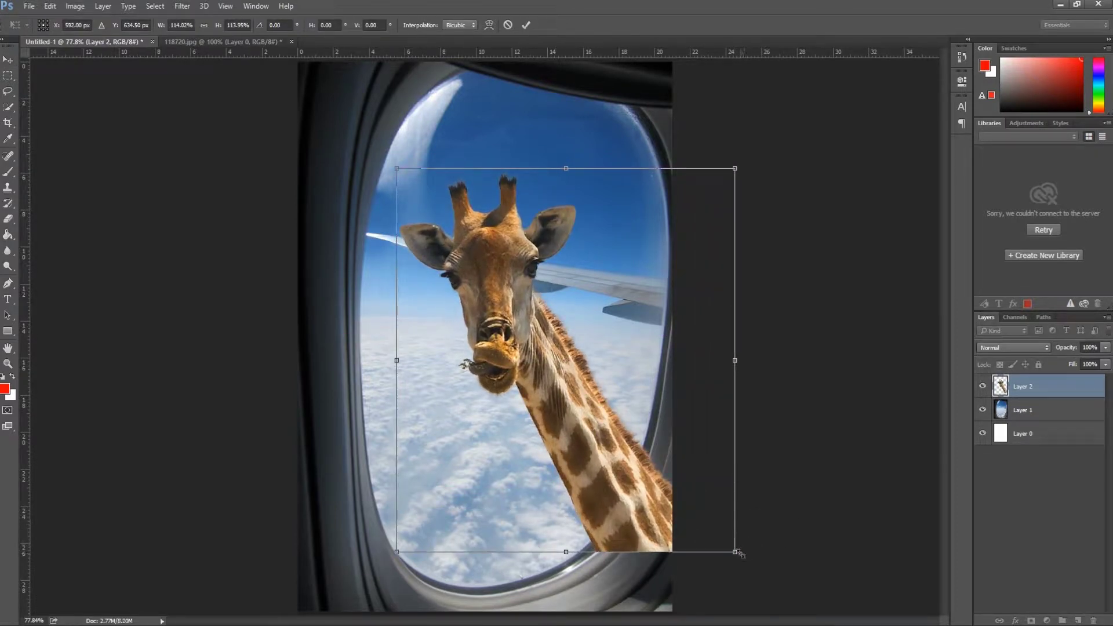
pyautogui.moveTo(739, 553); pyautogui.dragTo(697, 509)
pyautogui.moveTo(565, 438)
pyautogui.mouseDown()
pyautogui.moveTo(586, 469)
pyautogui.moveTo(579, 457)
pyautogui.mouseUp()
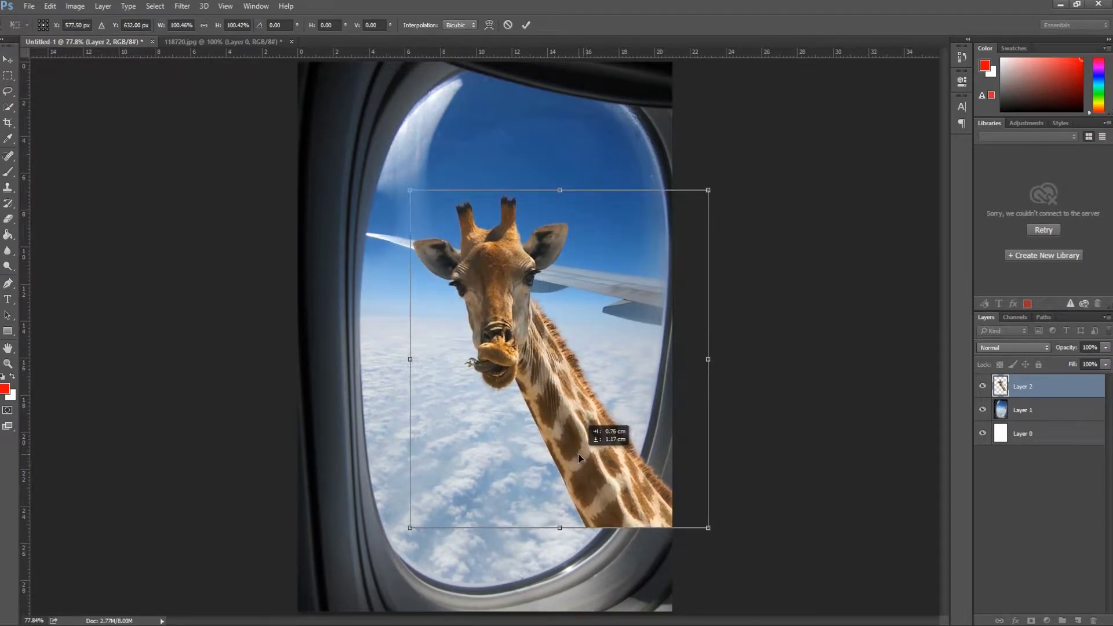
pyautogui.moveTo(582, 461)
pyautogui.mouseDown()
pyautogui.moveTo(601, 469)
pyautogui.moveTo(585, 457)
pyautogui.mouseUp()
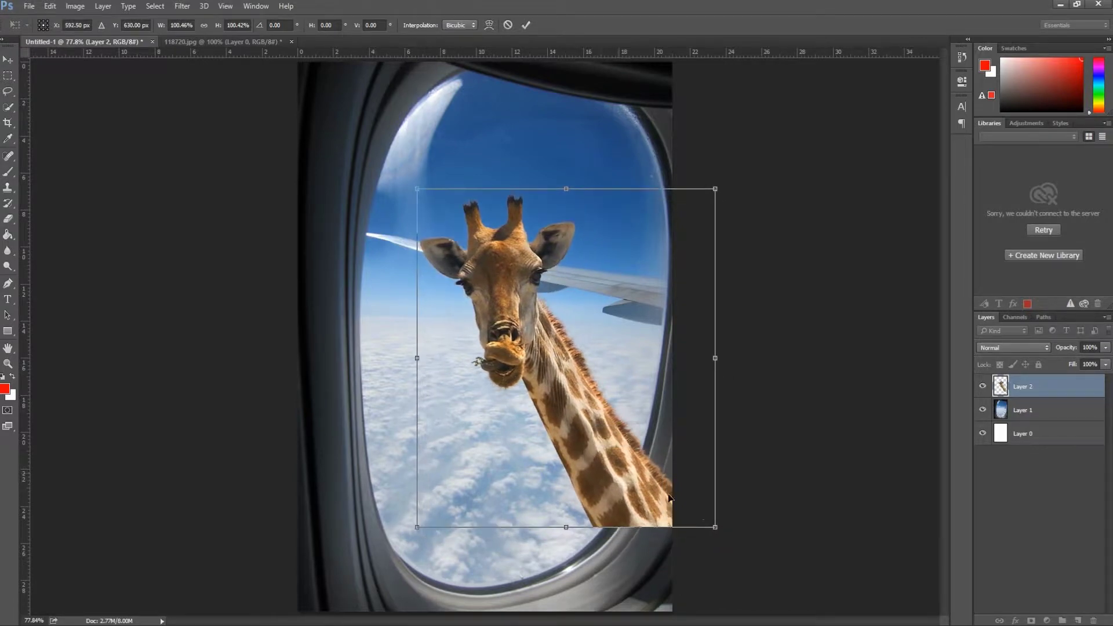
pyautogui.moveTo(714, 527); pyautogui.dragTo(729, 543)
pyautogui.moveTo(625, 518); pyautogui.dragTo(634, 535)
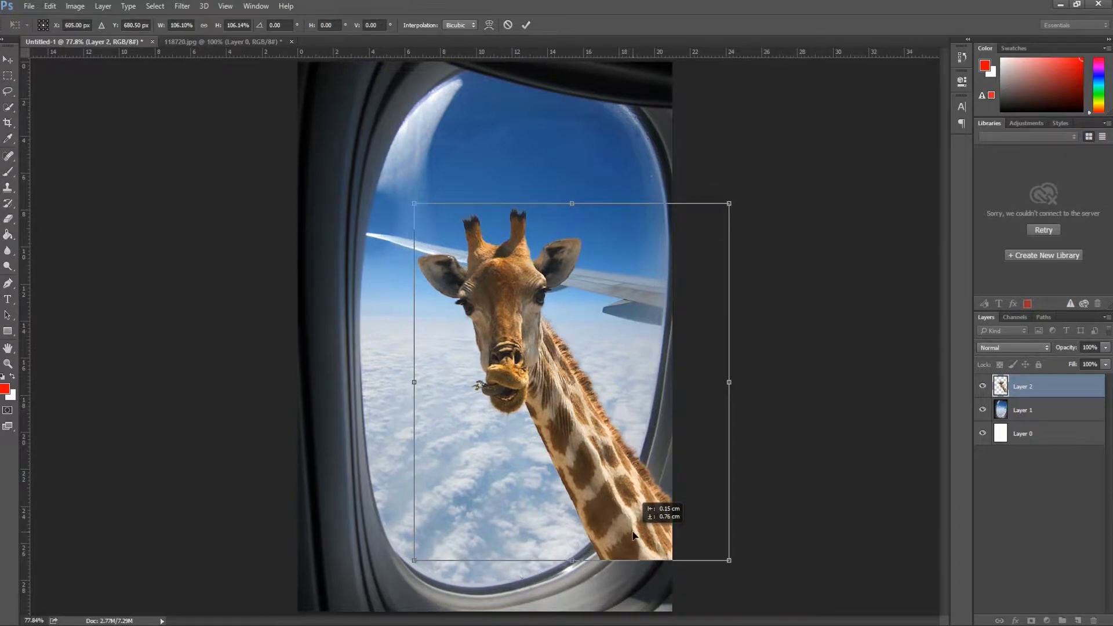
pyautogui.click(526, 25)
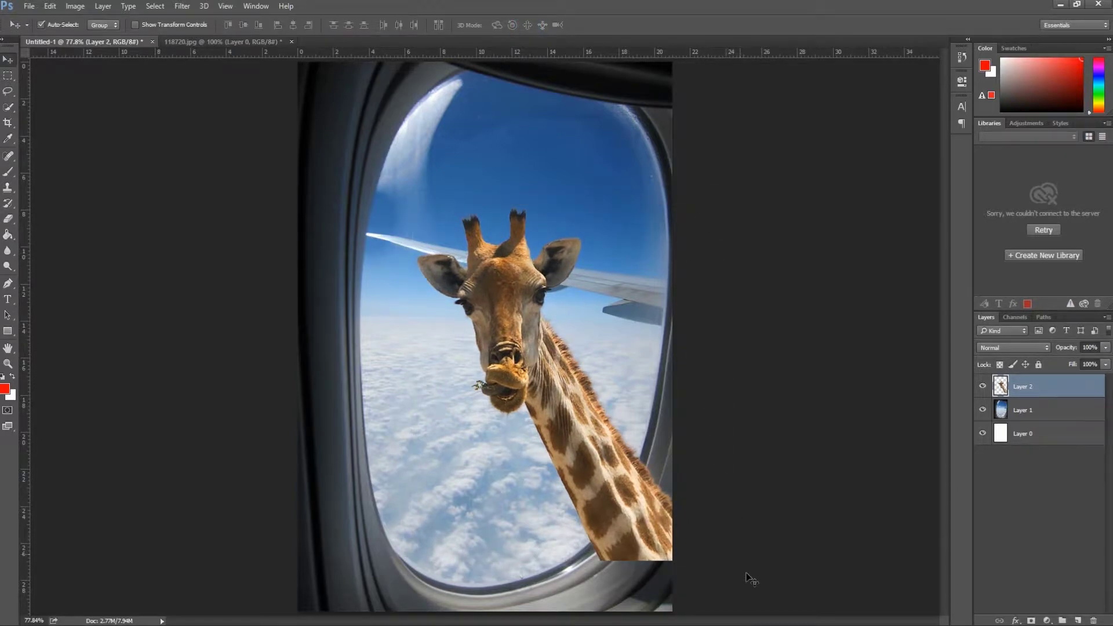
pyautogui.hotkey('ctrl', '1')
# Zoom to 200% on the giraffe's neck, reset colours to black and white, and add a layer mask.
pyautogui.scroll(-2, 522, 432)
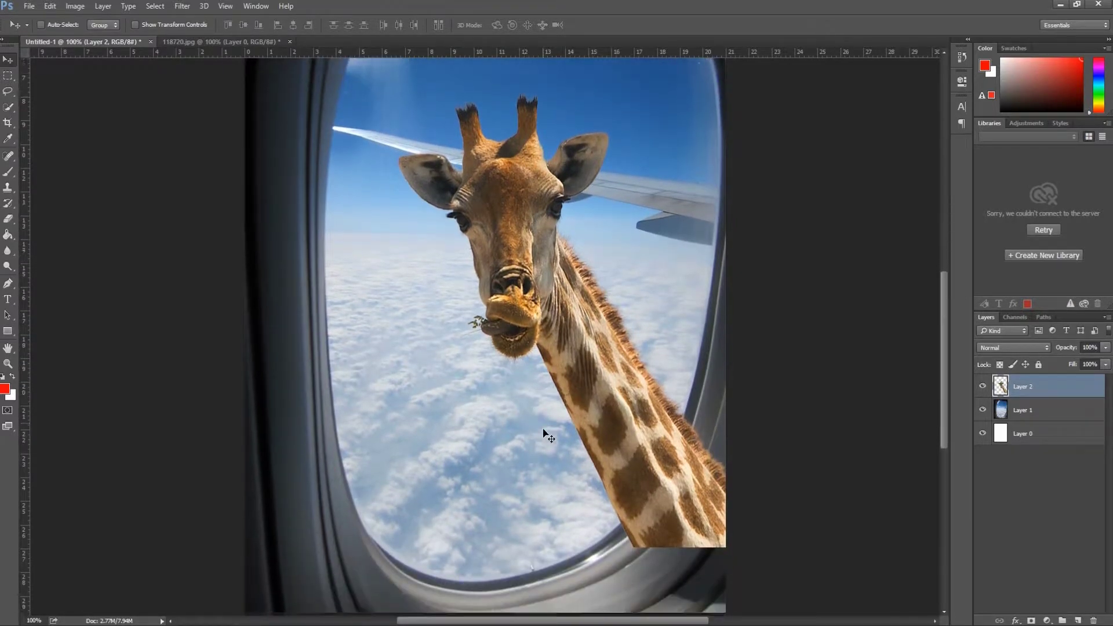
pyautogui.scroll(-2, 548, 437)
pyautogui.press('ctrl')
pyautogui.hotkey('ctrl', '+')
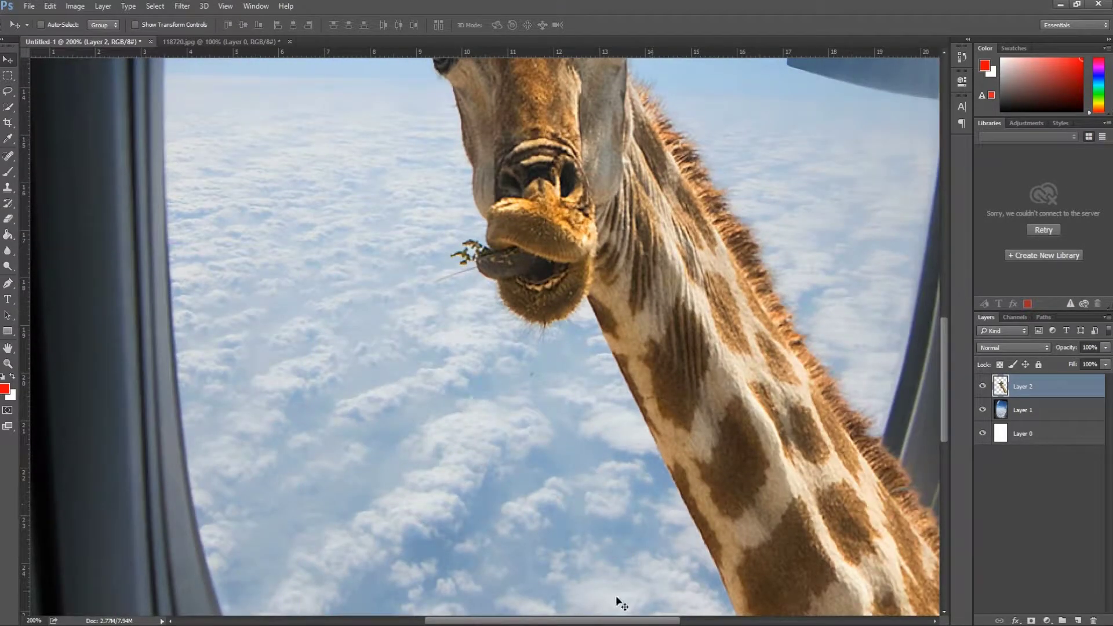
pyautogui.moveTo(636, 621); pyautogui.dragTo(689, 620)
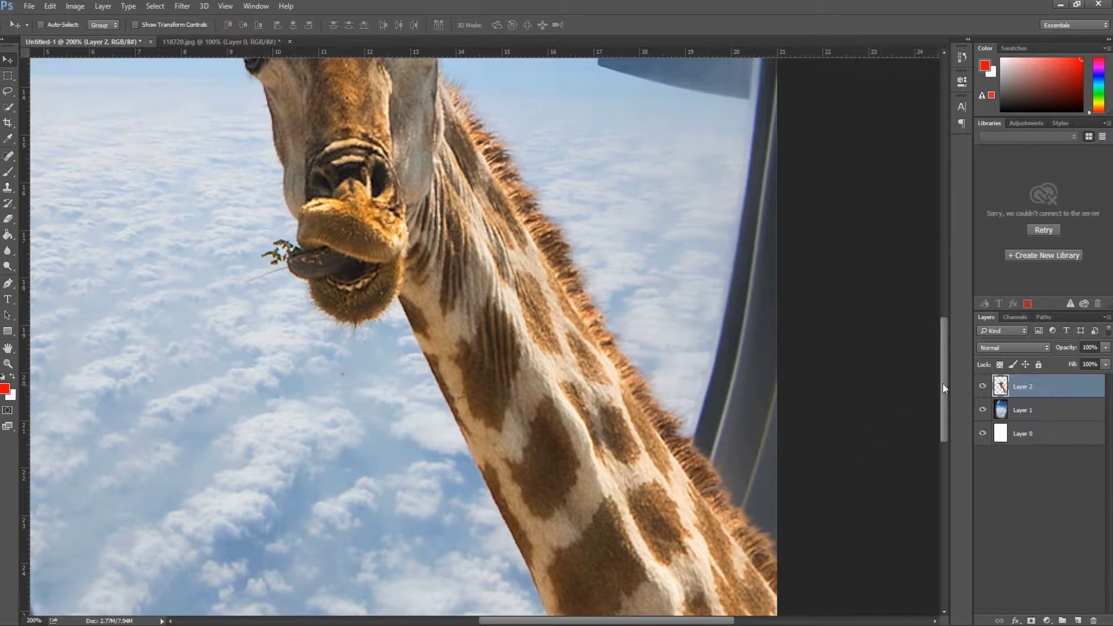
pyautogui.moveTo(942, 384); pyautogui.dragTo(944, 422)
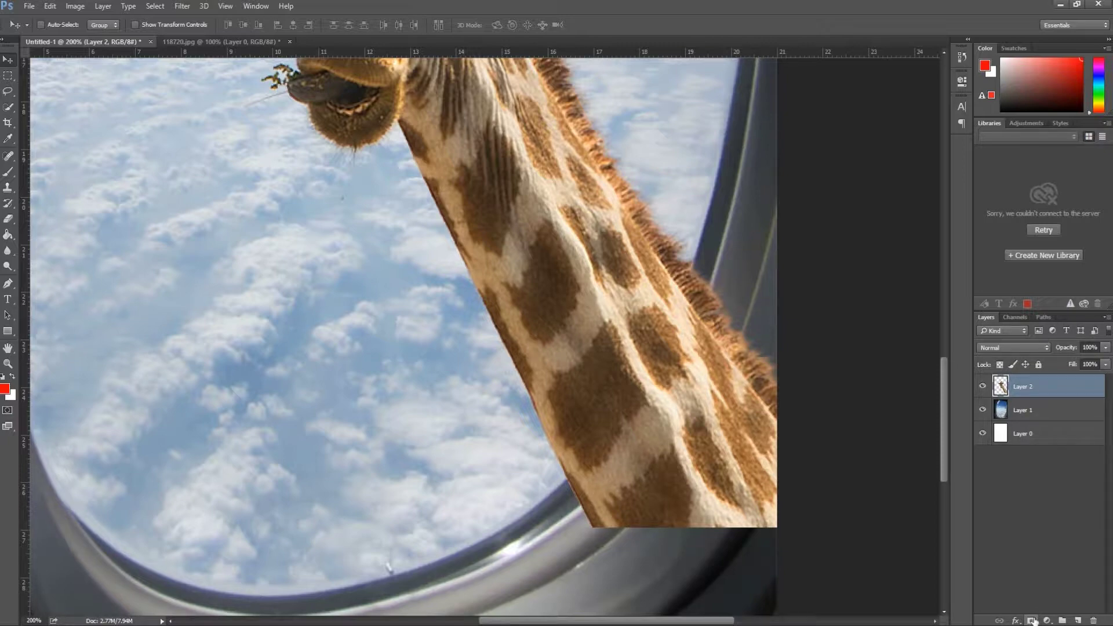
pyautogui.click(3, 376)
pyautogui.click(14, 377)
pyautogui.click(13, 377)
pyautogui.click(14, 377)
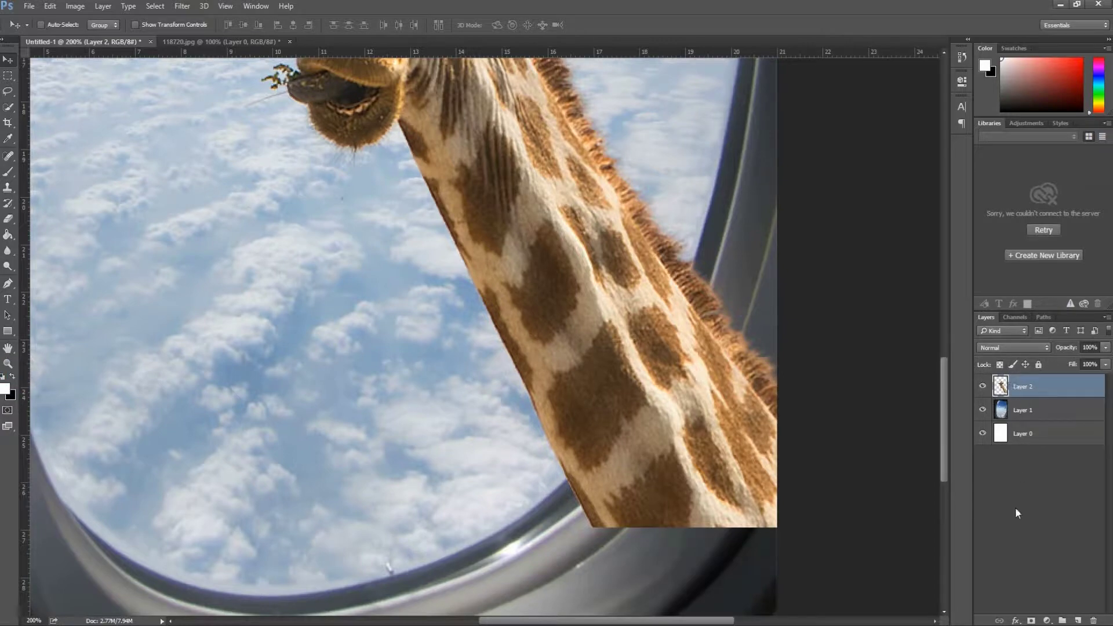
pyautogui.click(1031, 620)
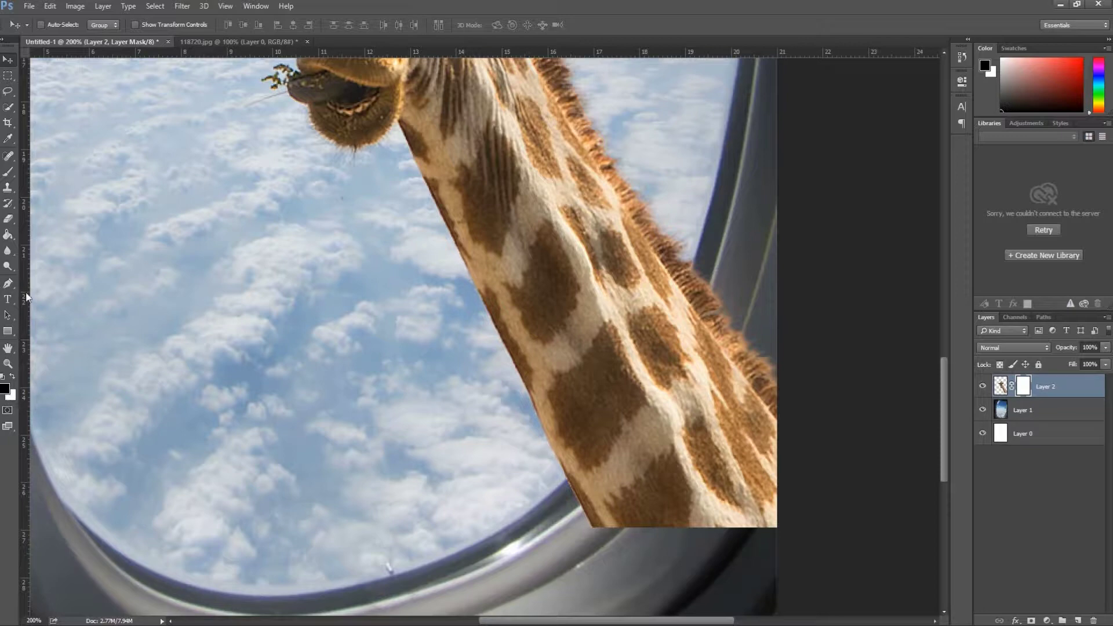
# Pick the Brush tool, set its size, and lower Layer 2 opacity to 70% to see the frame.
pyautogui.click(9, 173)
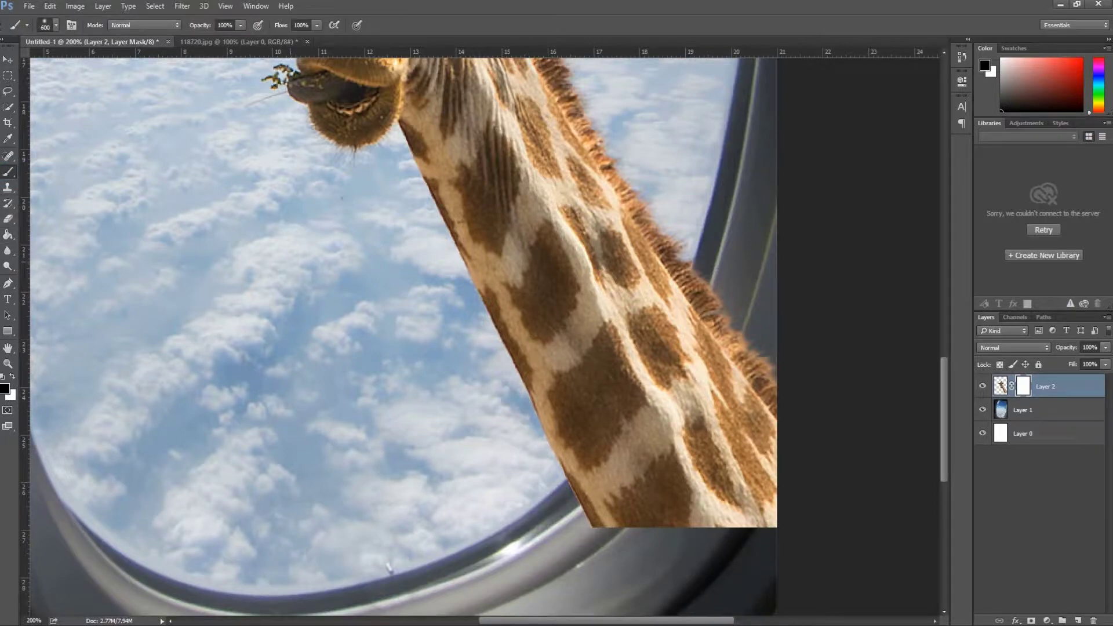
pyautogui.rightClick(365, 366)
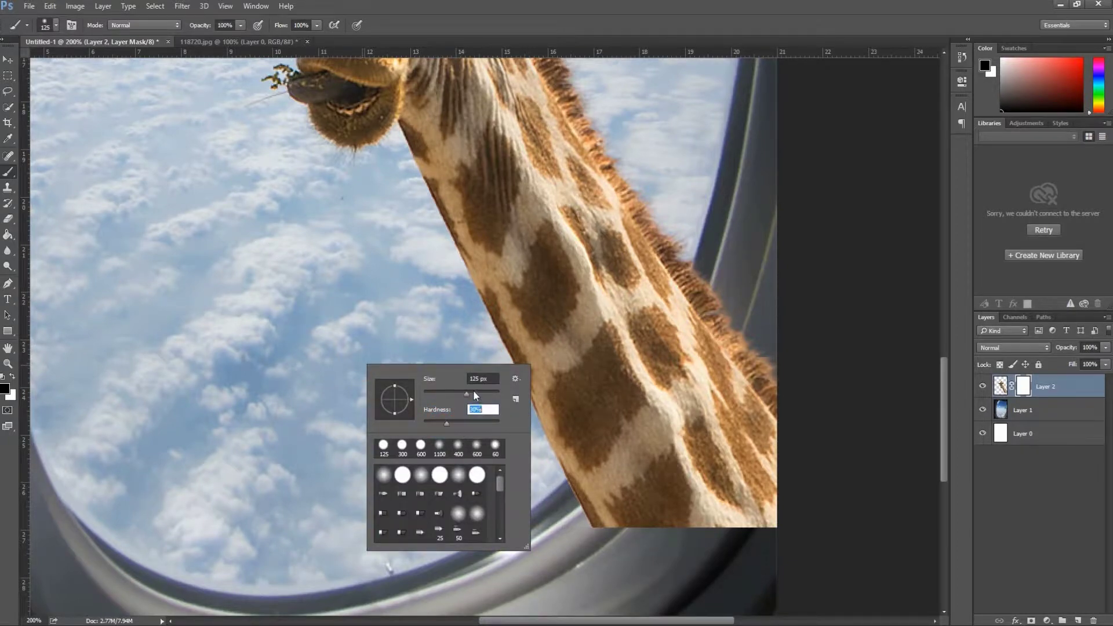
pyautogui.press('Return')
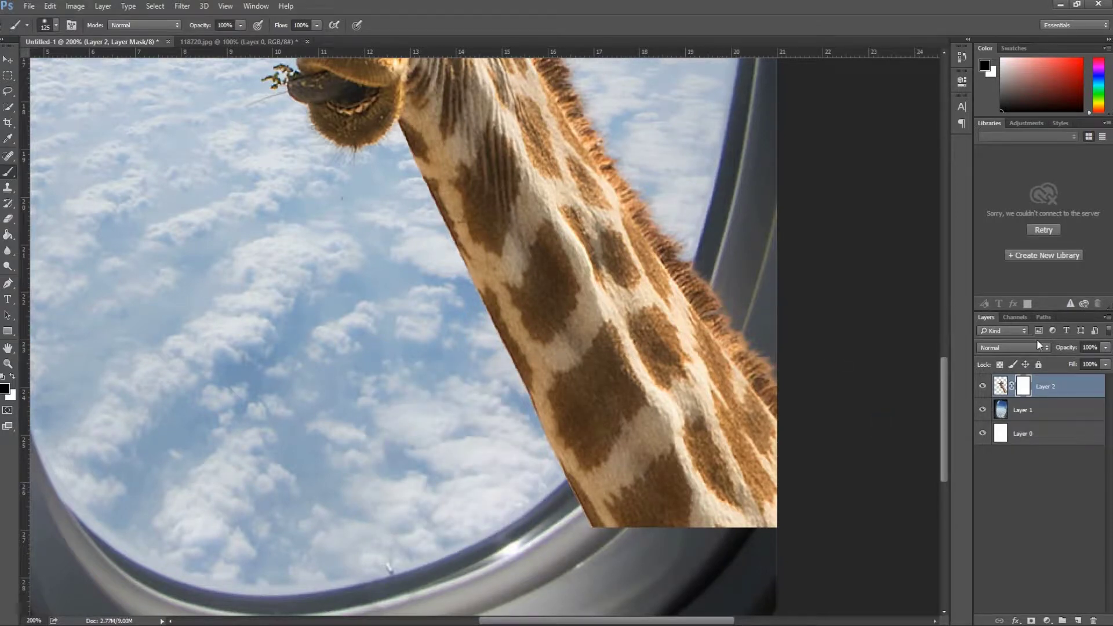
pyautogui.moveTo(1063, 352); pyautogui.dragTo(1045, 351)
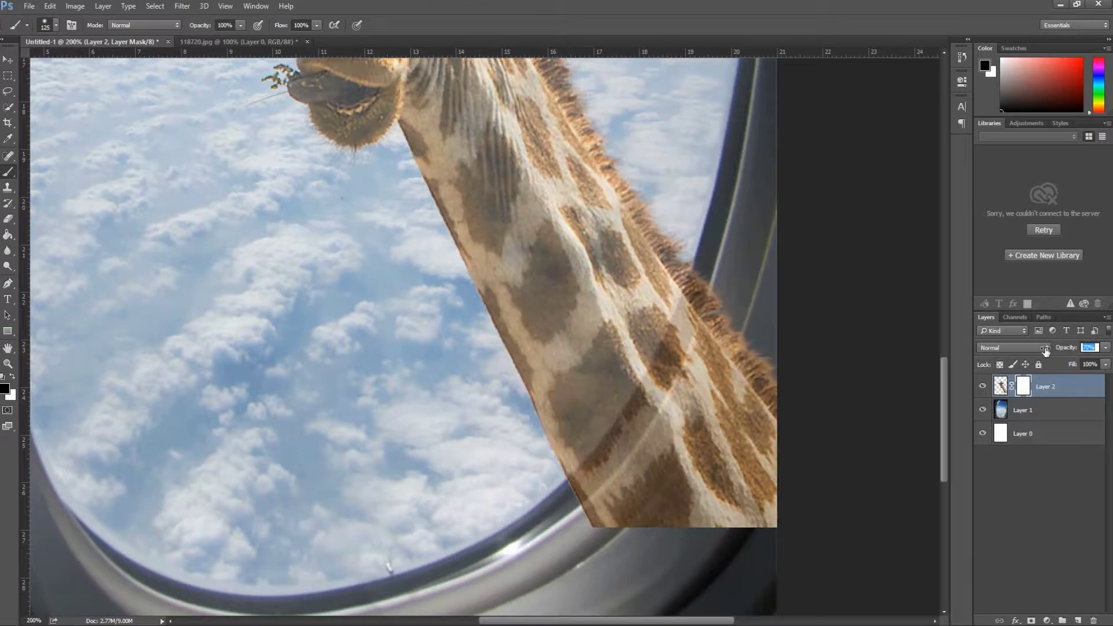
pyautogui.hotkey('ctrl', '+')
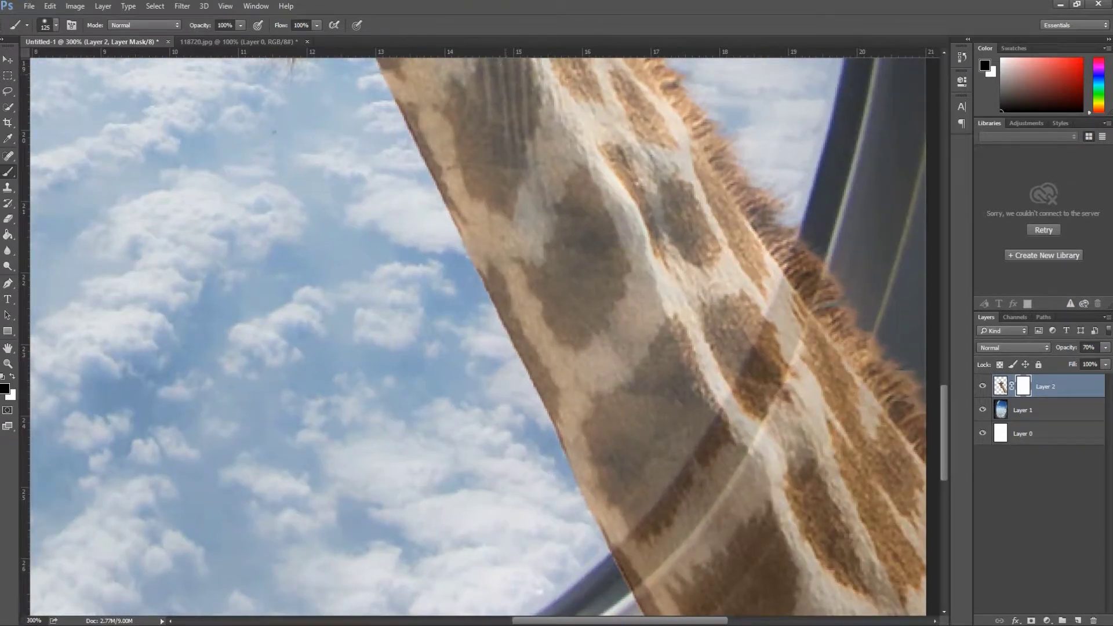
pyautogui.hscroll(3, 476, 336)
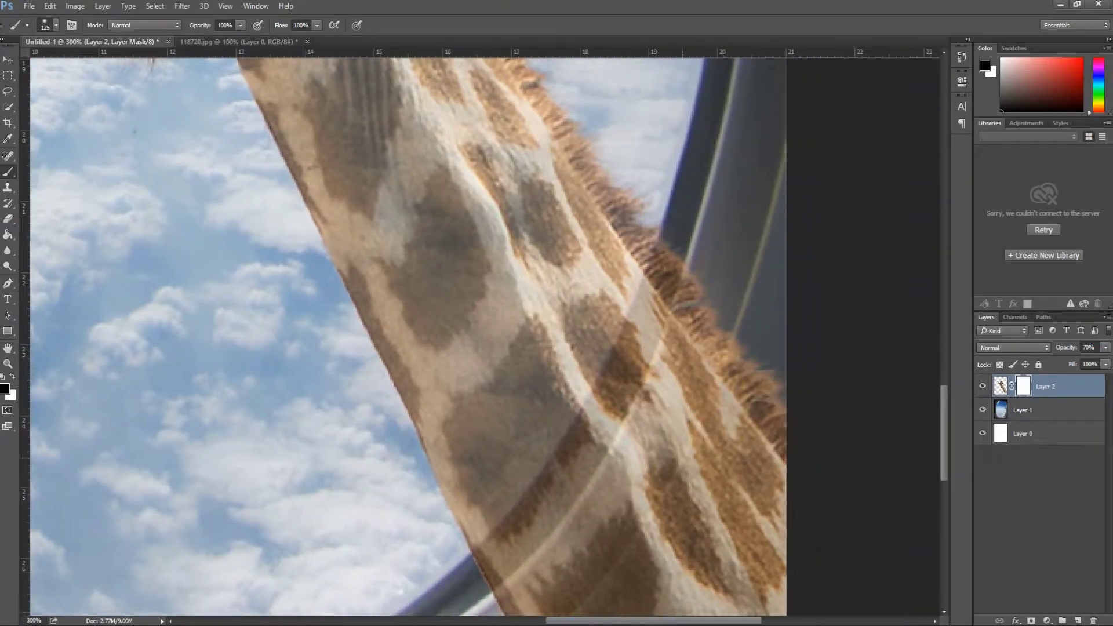
pyautogui.scroll(-3, 476, 337)
# Paint black on the mask to hide the giraffe's lower neck behind the window frame.
pyautogui.moveTo(753, 458); pyautogui.dragTo(672, 336)
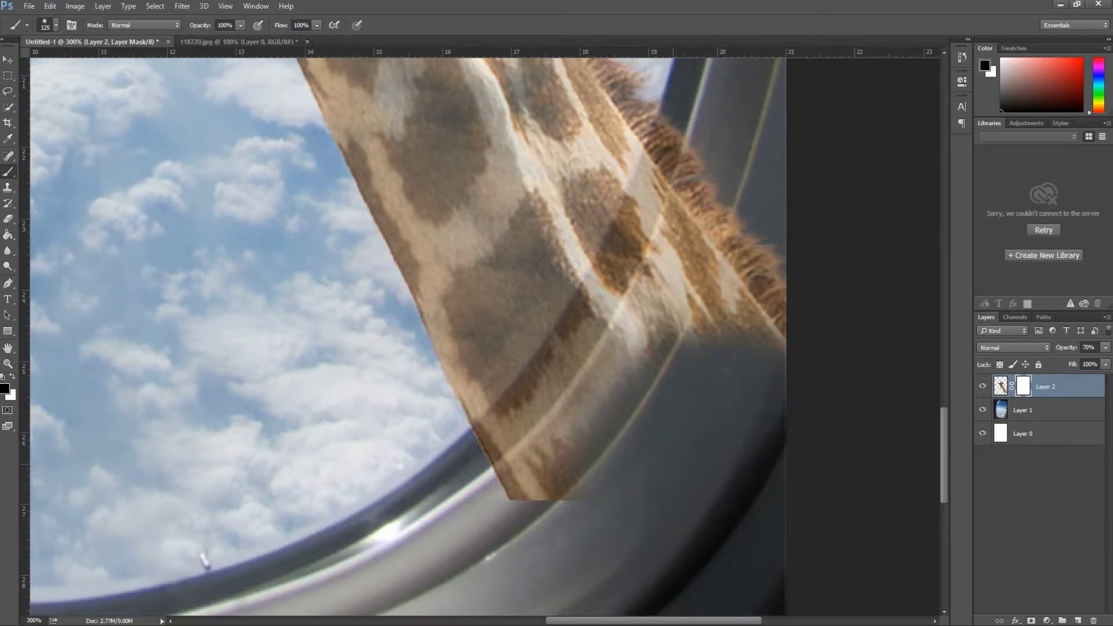
pyautogui.rightClick(715, 415)
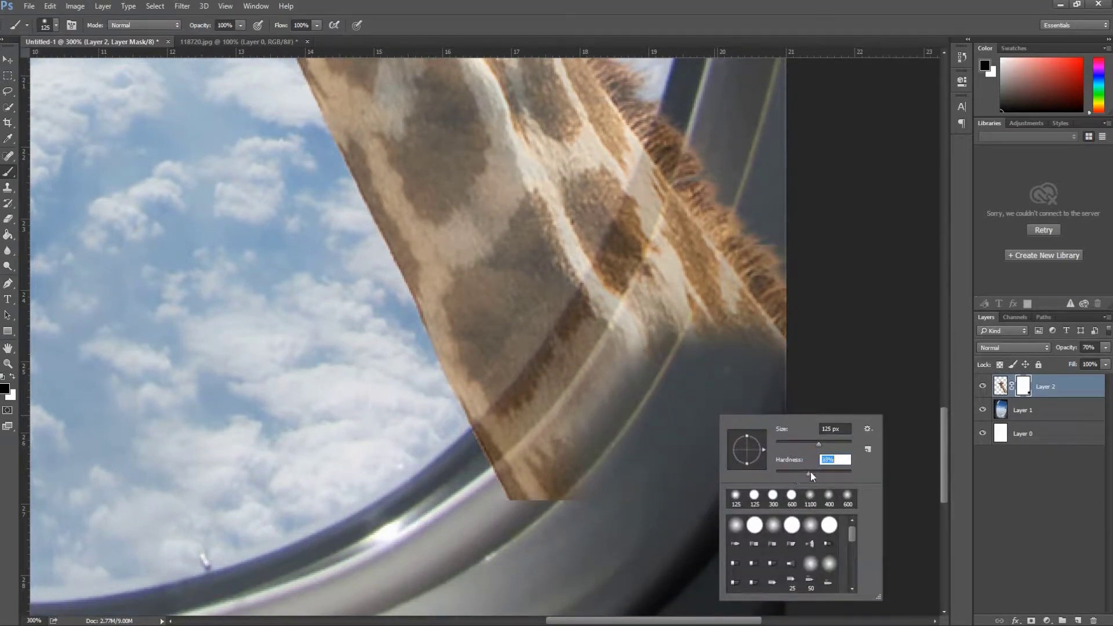
pyautogui.press('Return')
pyautogui.moveTo(510, 481); pyautogui.dragTo(596, 484)
pyautogui.moveTo(637, 366)
pyautogui.mouseDown()
pyautogui.moveTo(675, 137)
pyautogui.moveTo(620, 347)
pyautogui.mouseUp()
pyautogui.moveTo(501, 481)
pyautogui.mouseDown()
pyautogui.moveTo(503, 440)
pyautogui.moveTo(602, 336)
pyautogui.moveTo(649, 243)
pyautogui.moveTo(643, 174)
pyautogui.moveTo(672, 127)
pyautogui.mouseUp()
pyautogui.rightClick(754, 315)
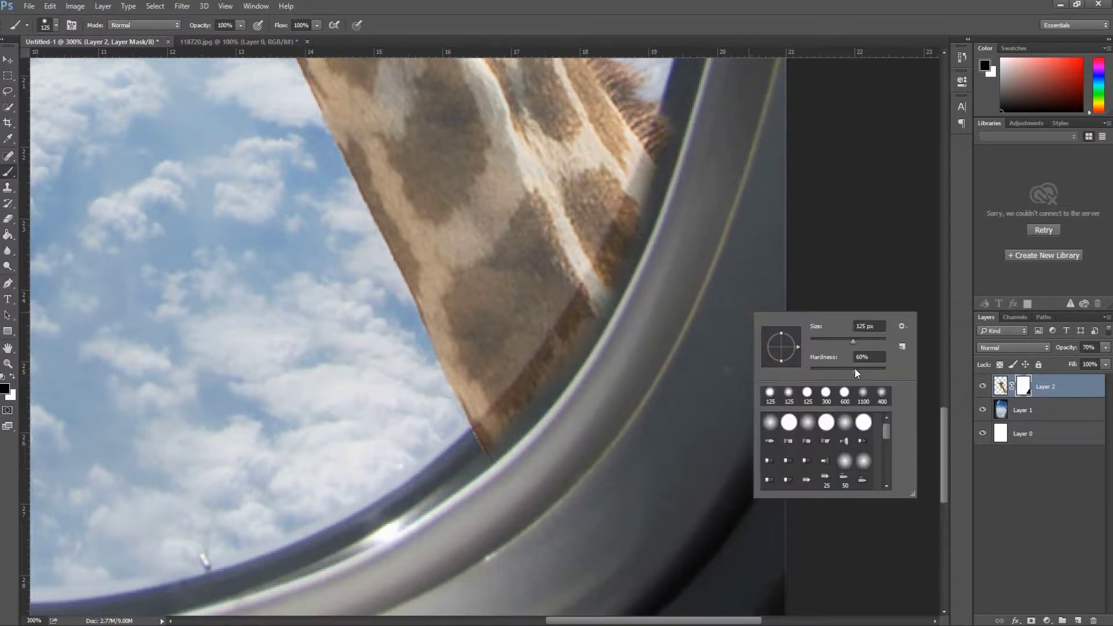
pyautogui.press('Return')
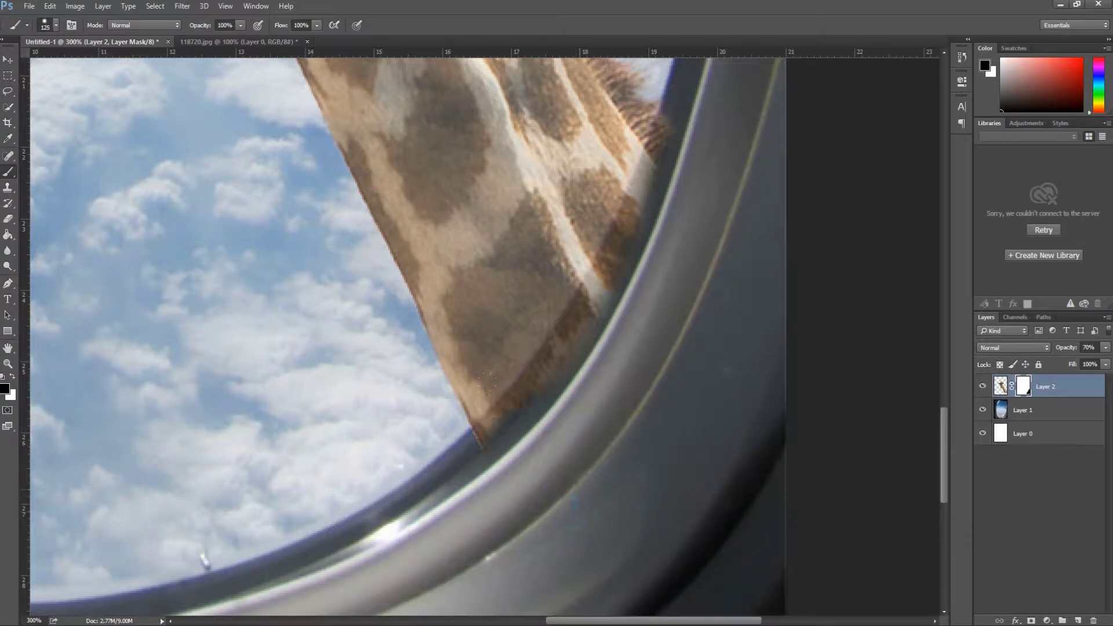
pyautogui.moveTo(556, 371)
pyautogui.mouseDown()
pyautogui.moveTo(602, 299)
pyautogui.moveTo(643, 171)
pyautogui.mouseUp()
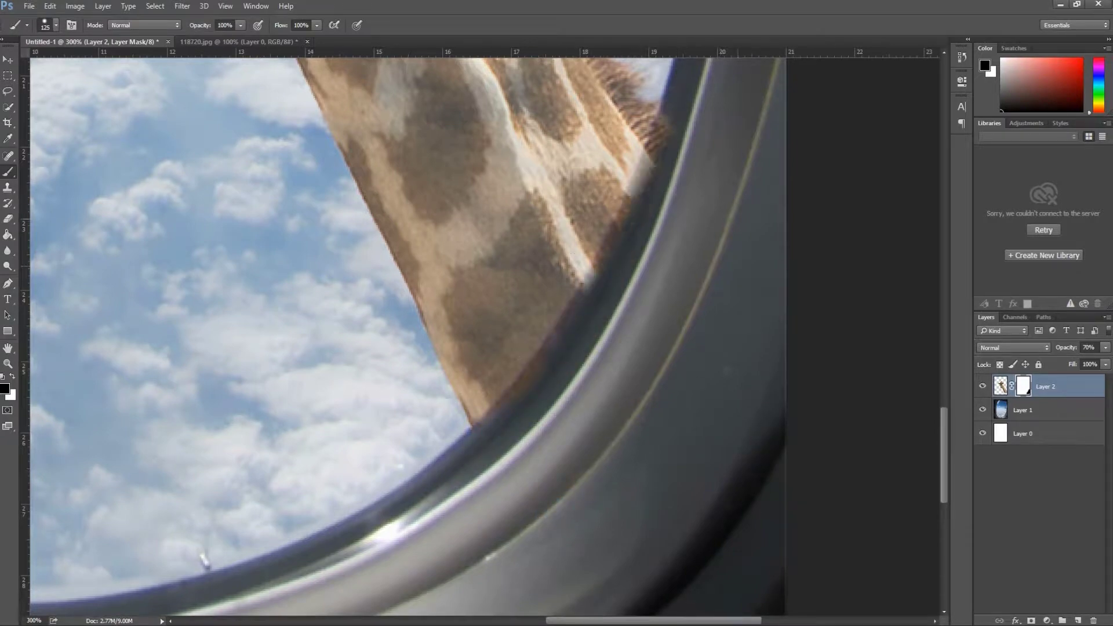
pyautogui.moveTo(752, 181); pyautogui.dragTo(738, 216)
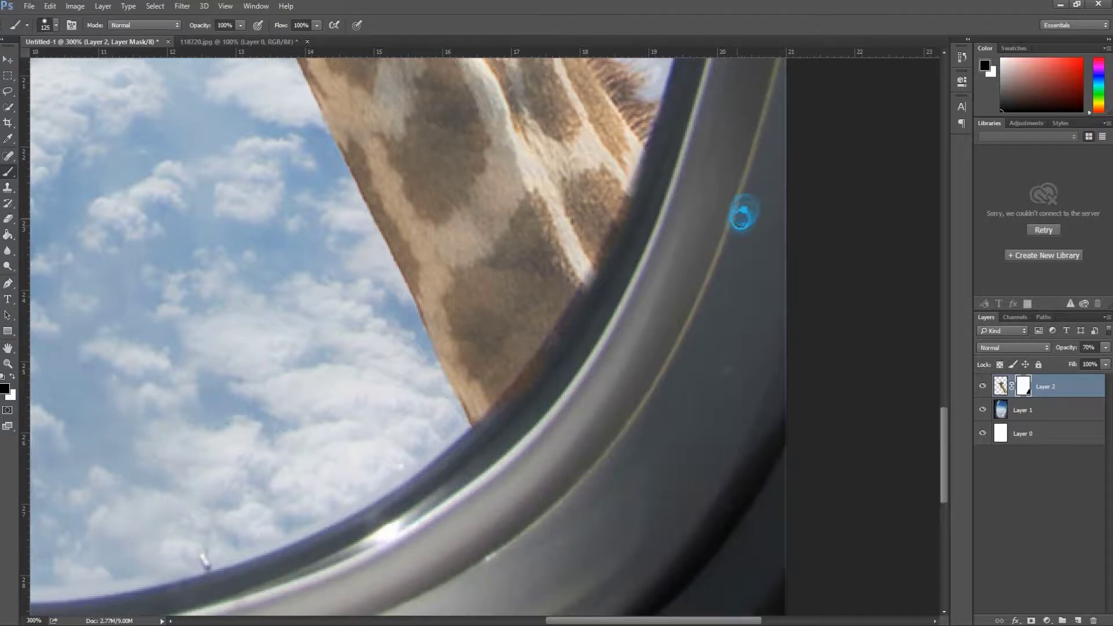
# Change the brush hardness, refine the mask along the frame edge, and restore 100% opacity.
pyautogui.rightClick(742, 259)
pyautogui.click(867, 316)
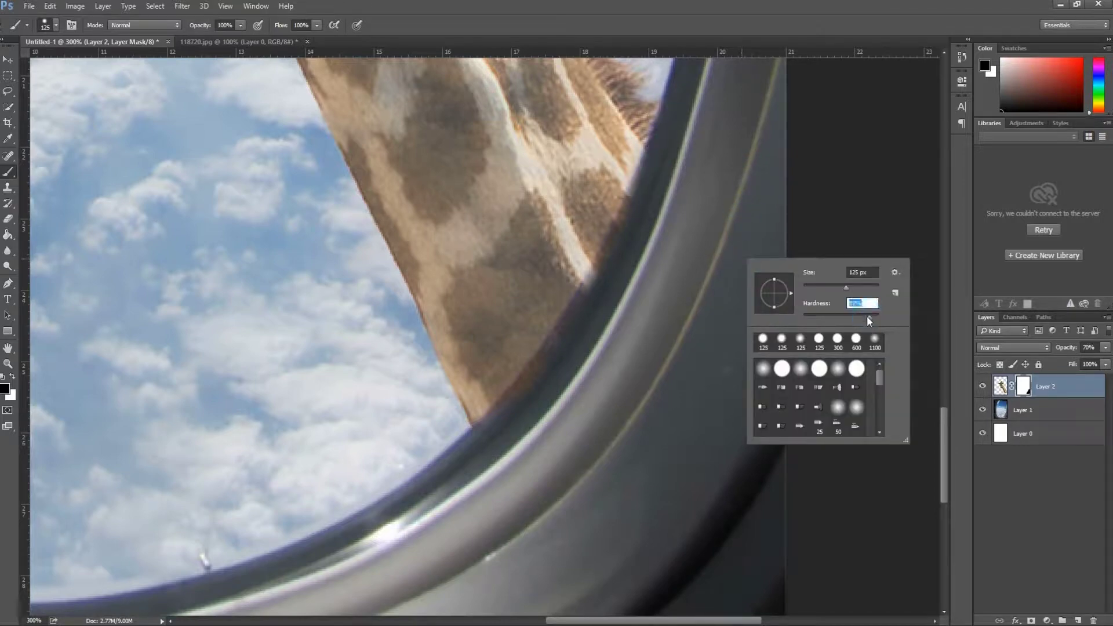
pyautogui.press('Return')
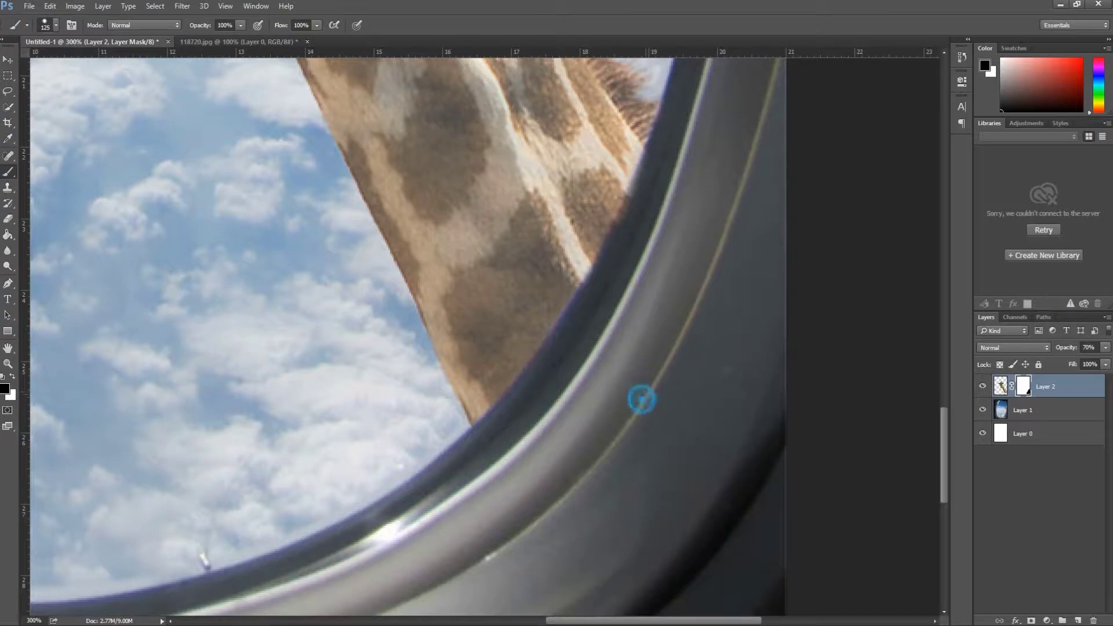
pyautogui.moveTo(756, 156); pyautogui.dragTo(723, 255)
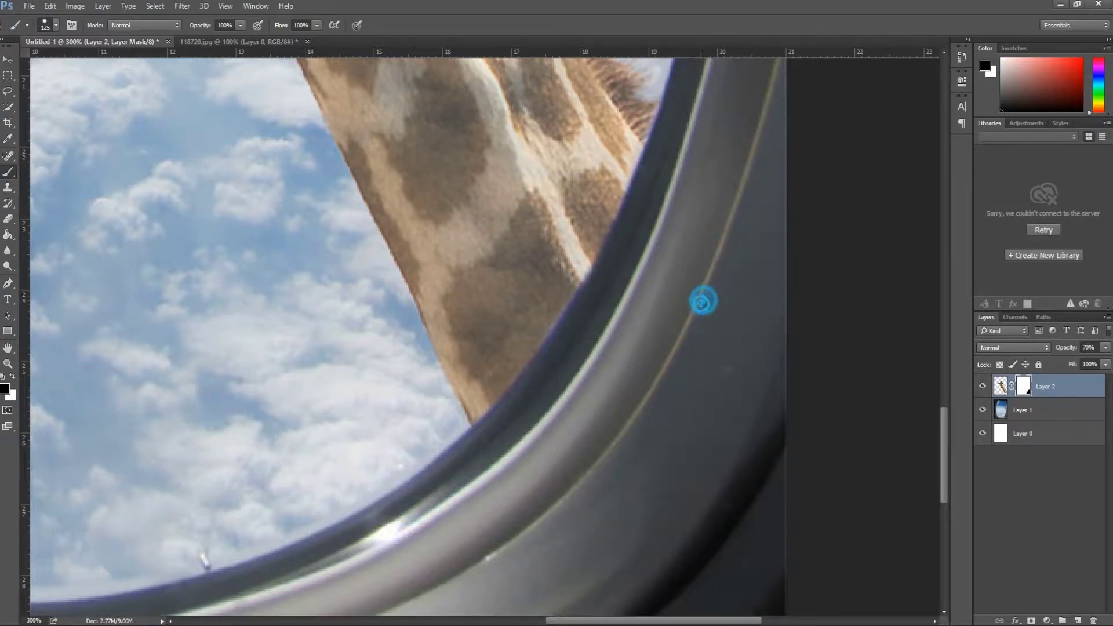
pyautogui.moveTo(723, 255); pyautogui.dragTo(696, 310)
pyautogui.moveTo(624, 440)
pyautogui.mouseDown()
pyautogui.moveTo(620, 427)
pyautogui.moveTo(541, 514)
pyautogui.mouseUp()
pyautogui.click(550, 508)
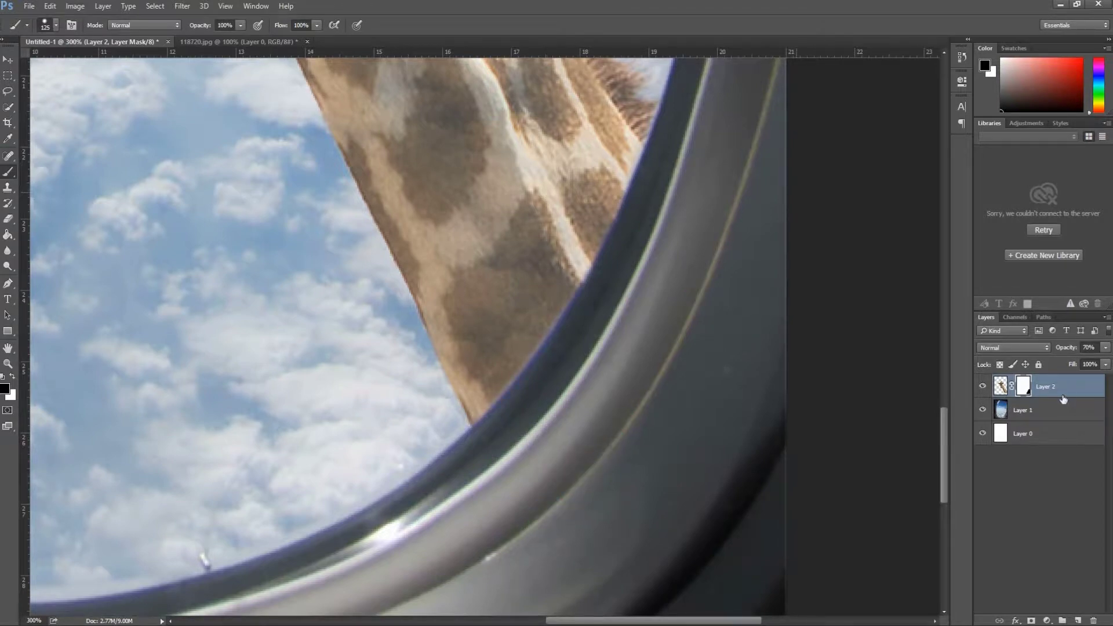
pyautogui.moveTo(1064, 353); pyautogui.dragTo(1082, 354)
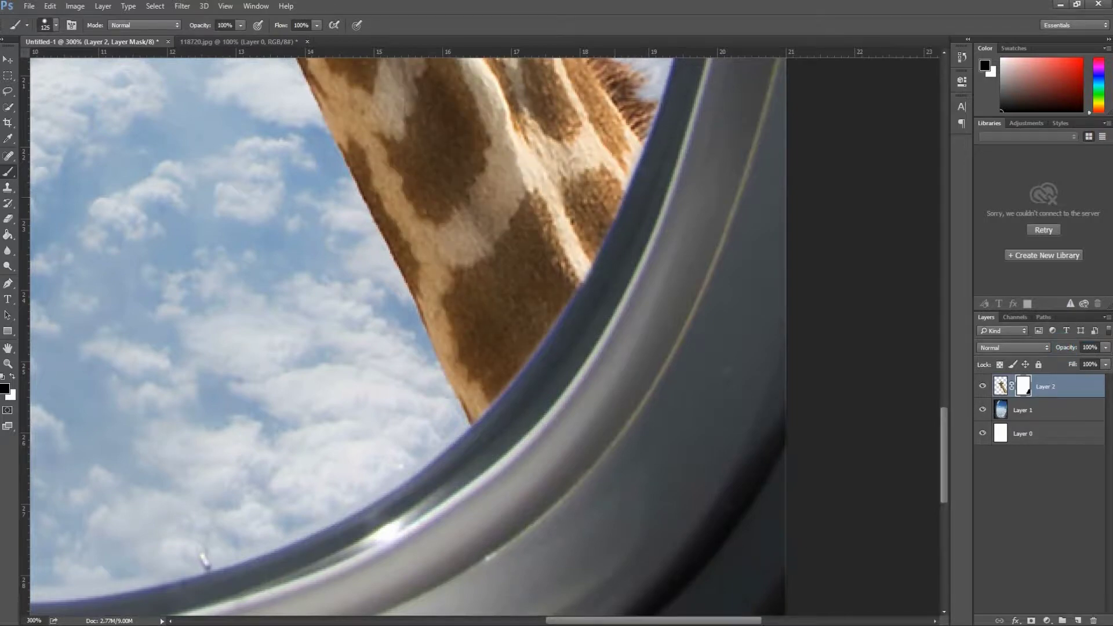
# Fit the composite to the screen and close the giraffe source image without saving.
pyautogui.click(7, 363)
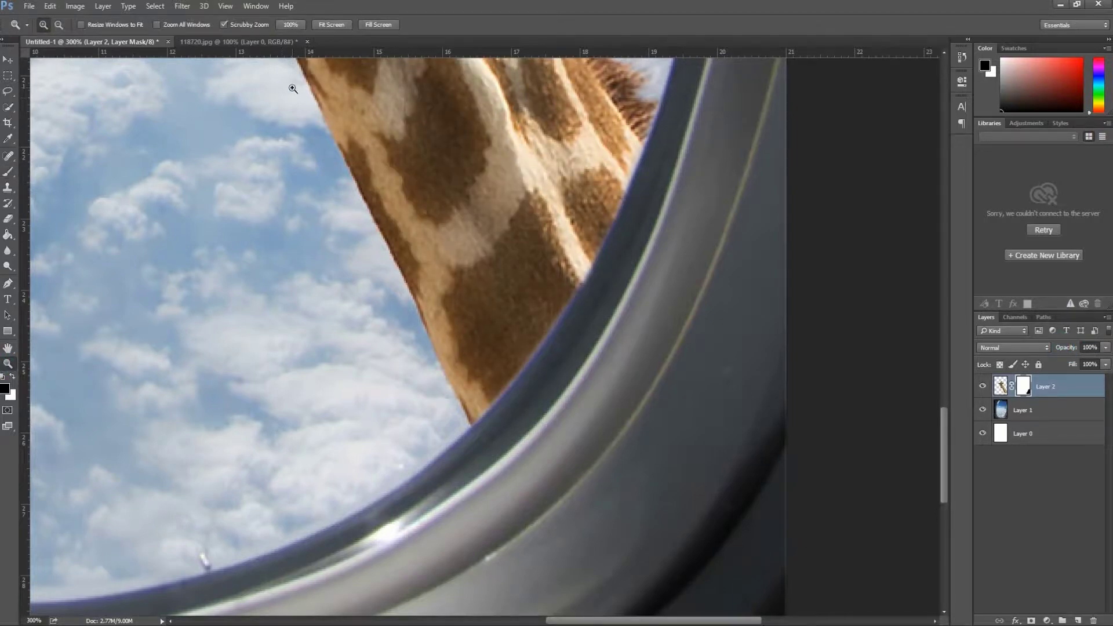
pyautogui.click(329, 26)
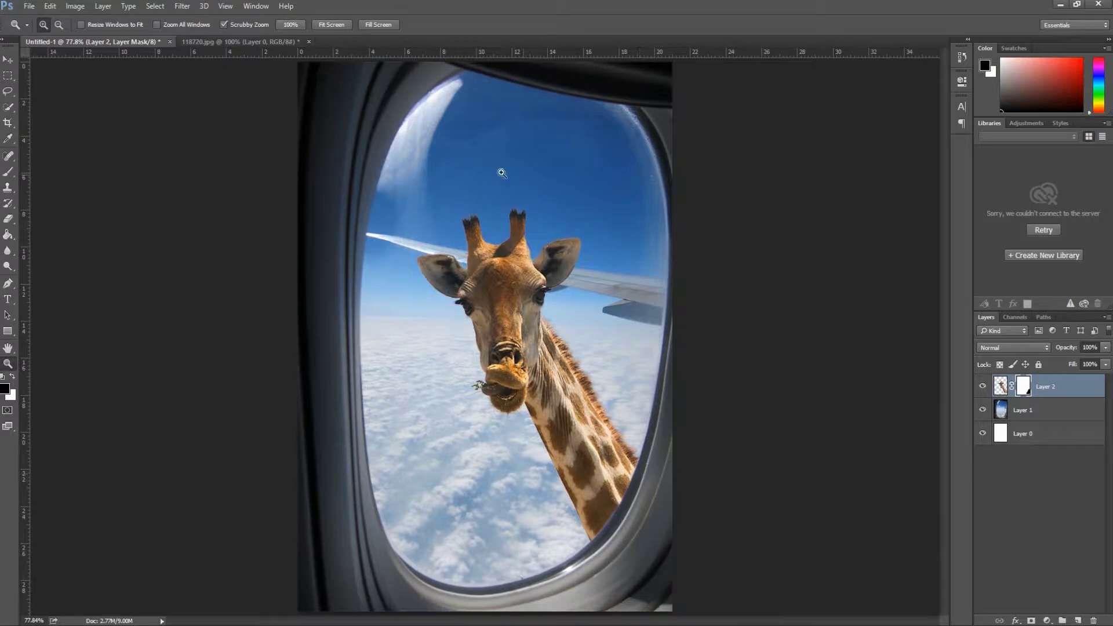
pyautogui.click(29, 6)
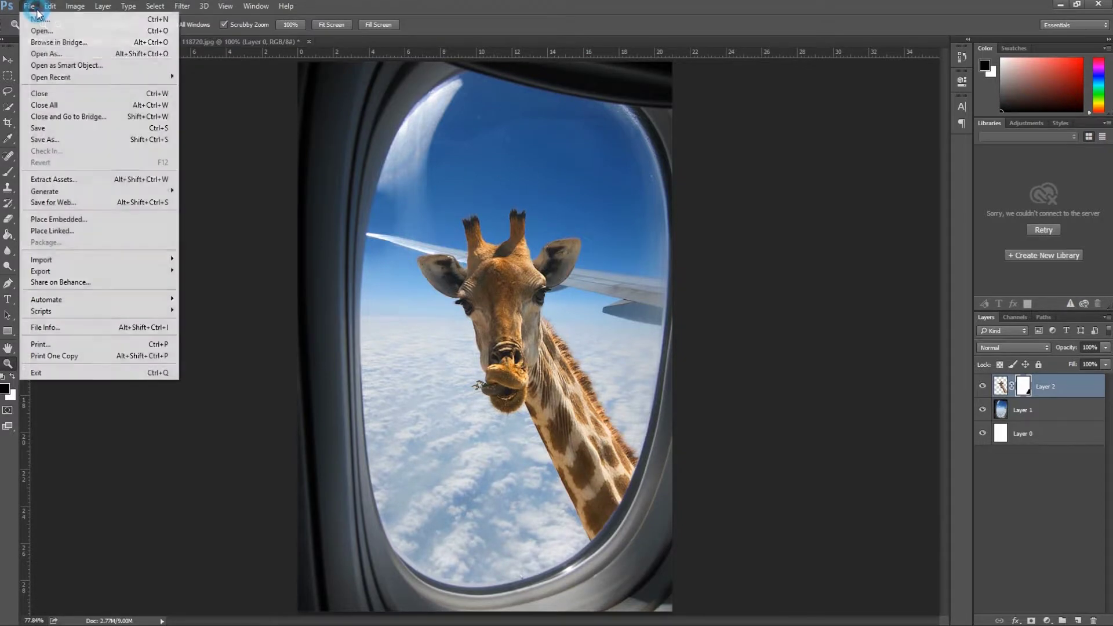
pyautogui.click(296, 44)
pyautogui.click(309, 41)
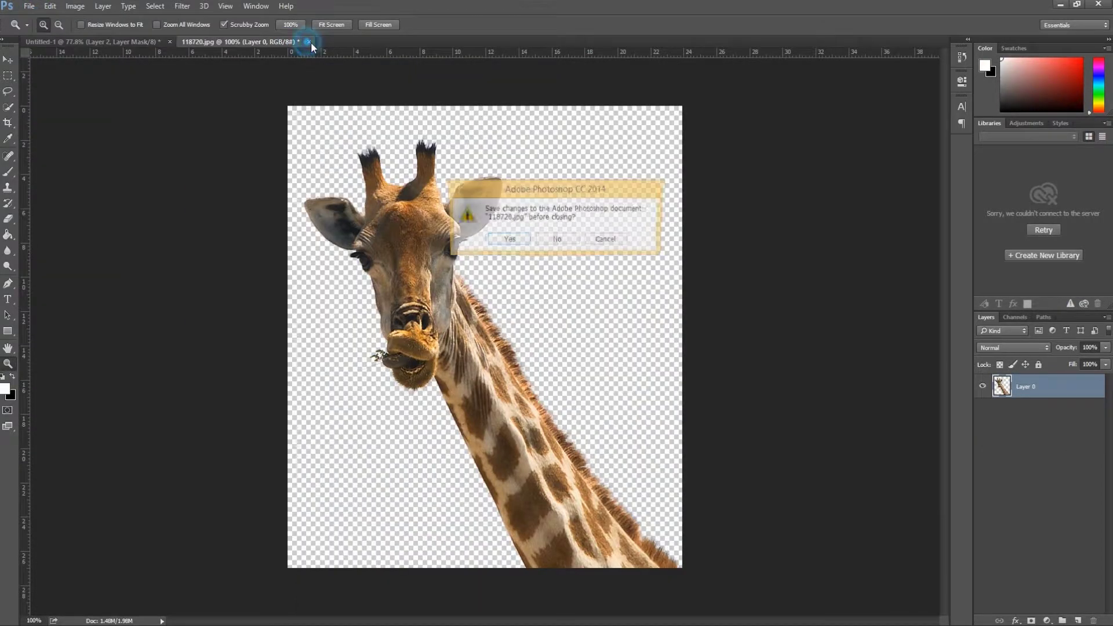
pyautogui.click(572, 242)
# Open shark-1.jpg as its own document beside the composite.
pyautogui.click(29, 6)
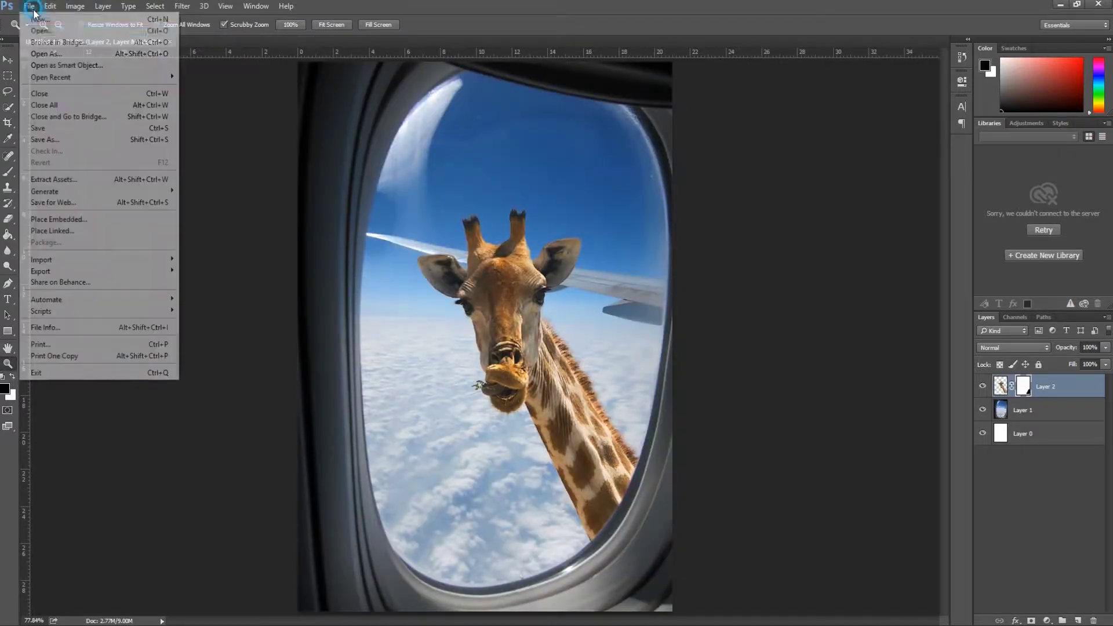
pyautogui.click(35, 29)
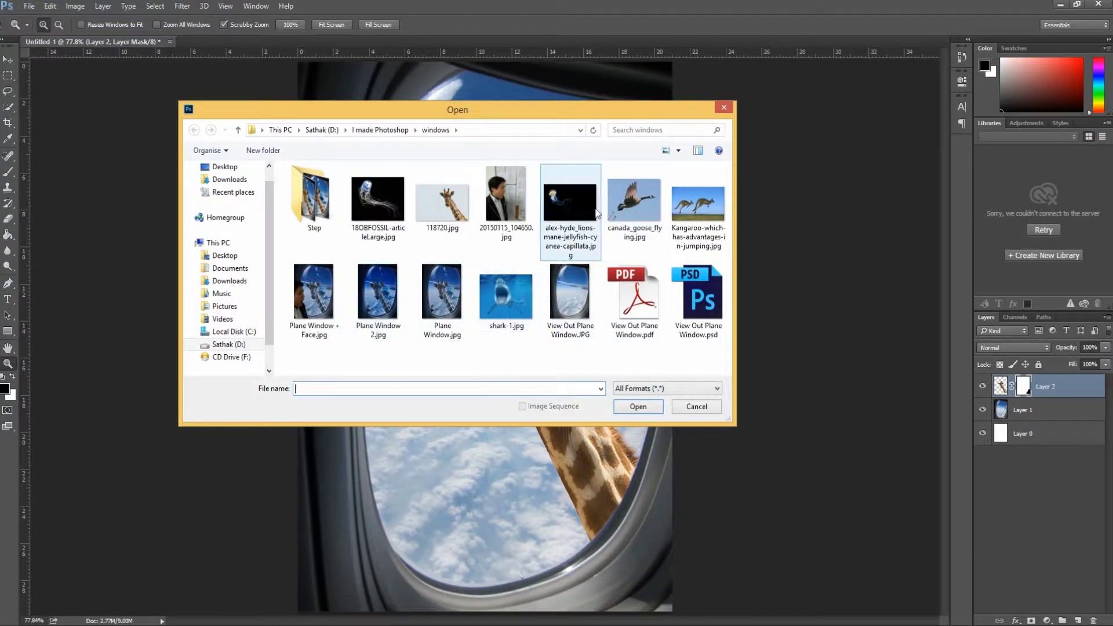
pyautogui.click(509, 282)
pyautogui.doubleClick(509, 281)
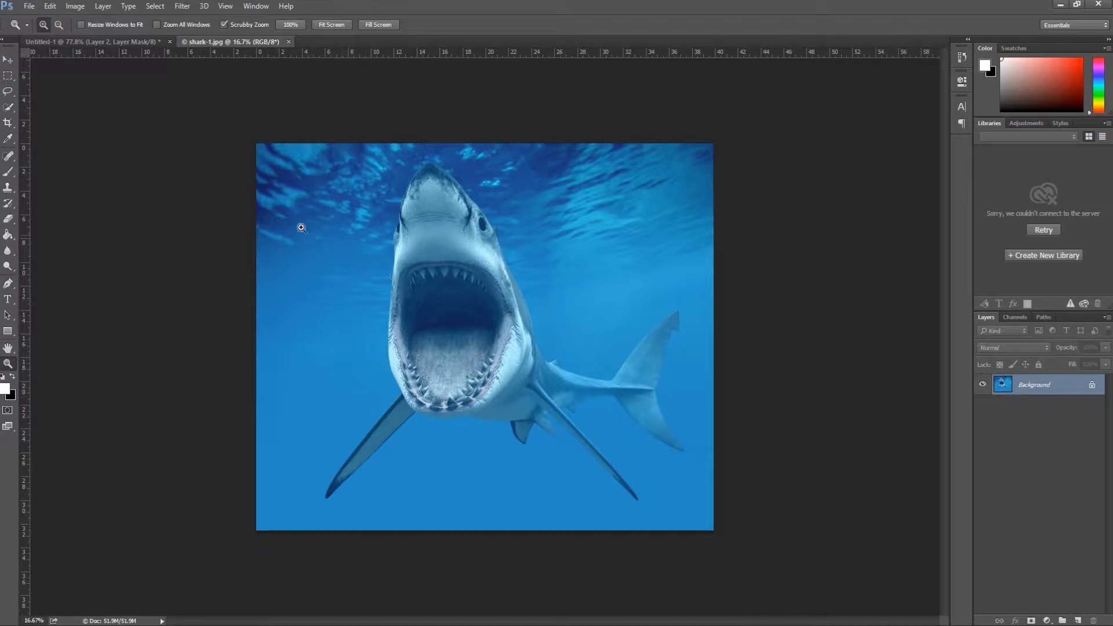
pyautogui.click(10, 220)
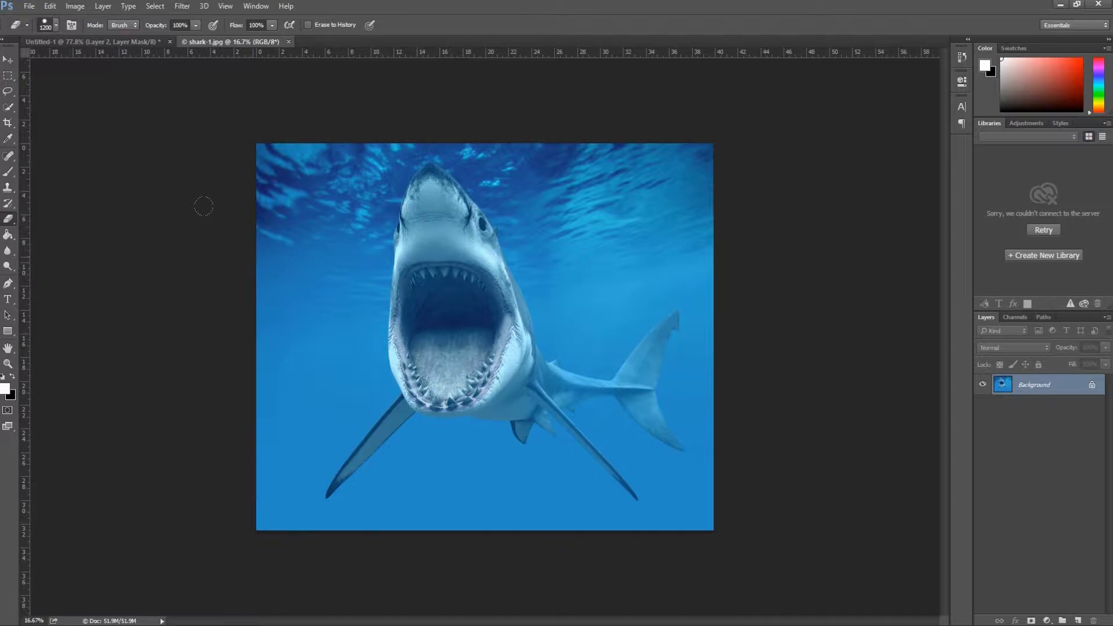
# Try erasing a strip of the shark photo with an enlarged eraser, then undo it.
pyautogui.rightClick(9, 220)
pyautogui.click(52, 214)
pyautogui.press(']')
pyautogui.moveTo(215, 155)
pyautogui.mouseDown()
pyautogui.moveTo(227, 512)
pyautogui.moveTo(473, 472)
pyautogui.moveTo(485, 487)
pyautogui.mouseUp()
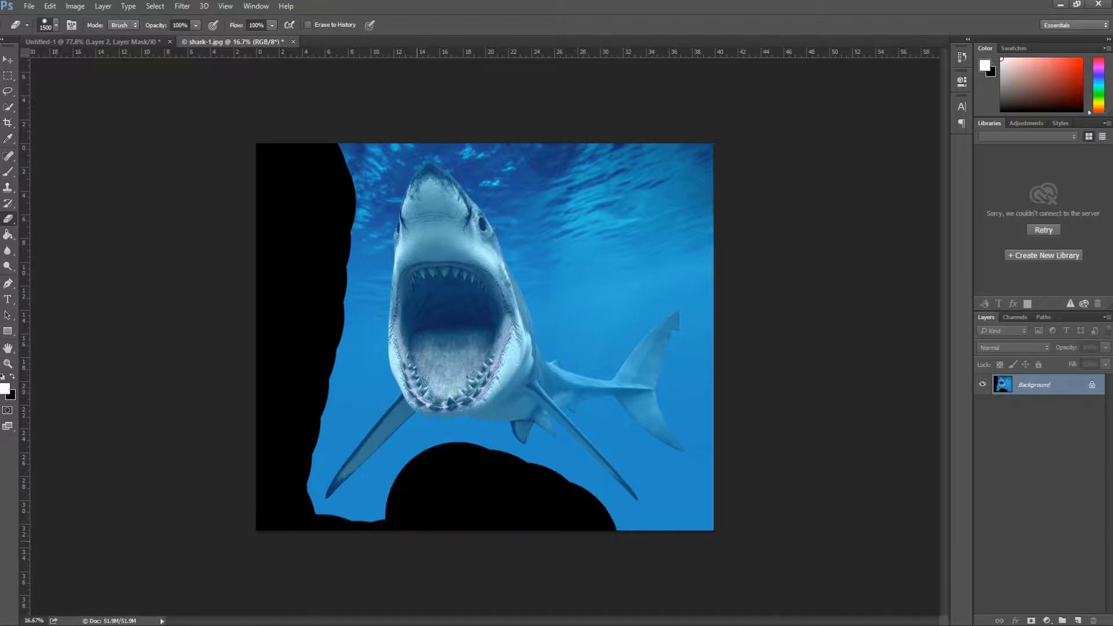
pyautogui.hotkey('ctrl', 'alt', 'z')
pyautogui.hotkey('ctrl', 'alt', 'z')
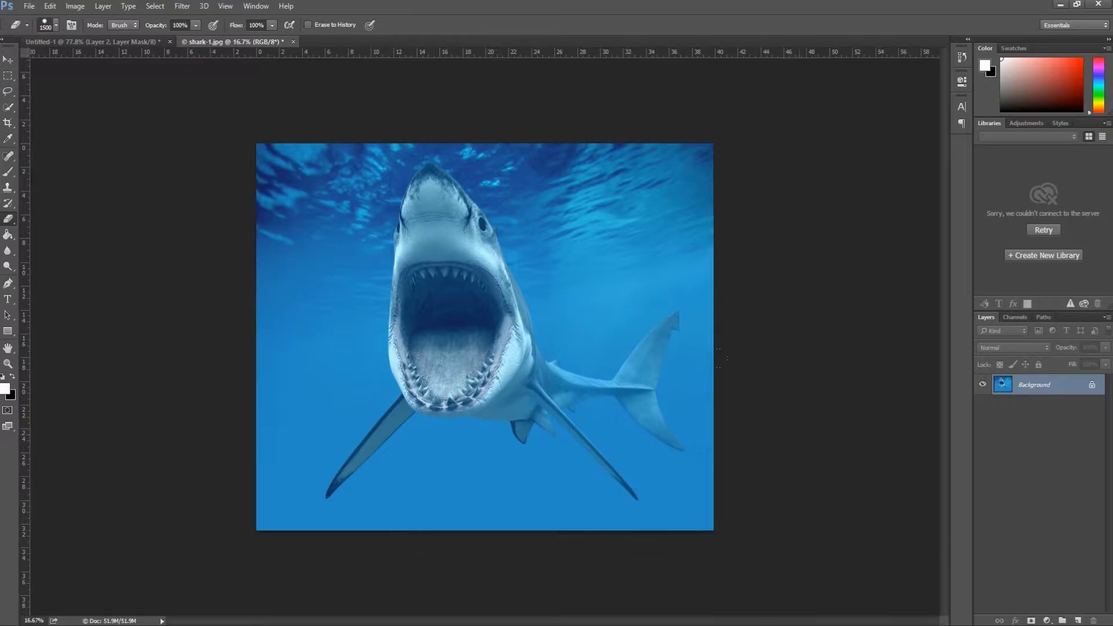
# With white as the background colour, erase the blue water on the shark photo's sides and edges.
pyautogui.click(4, 377)
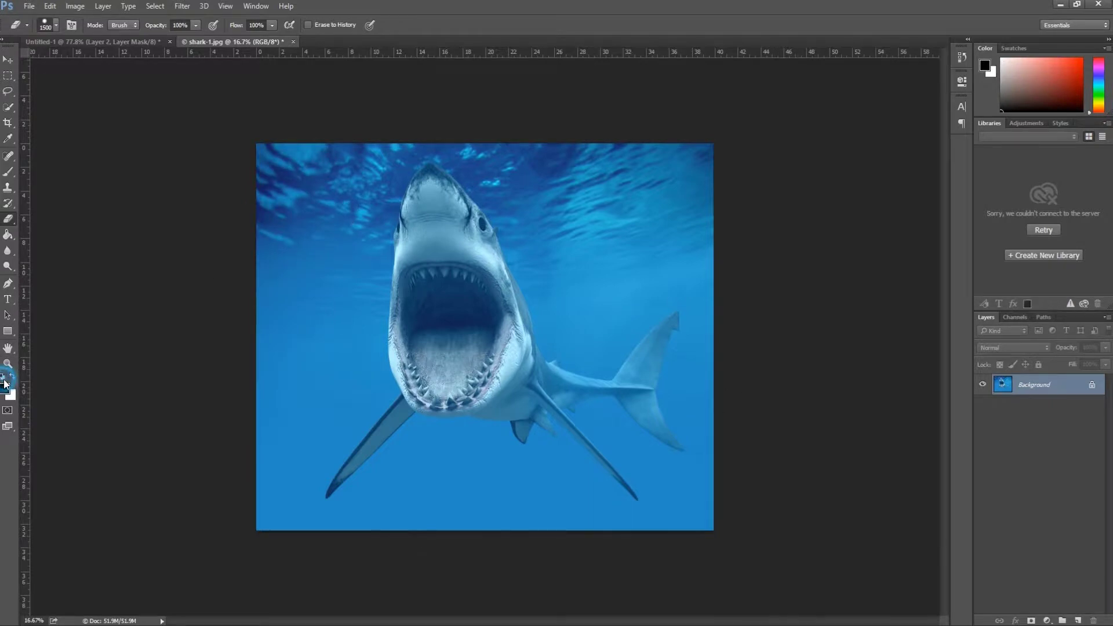
pyautogui.rightClick(6, 221)
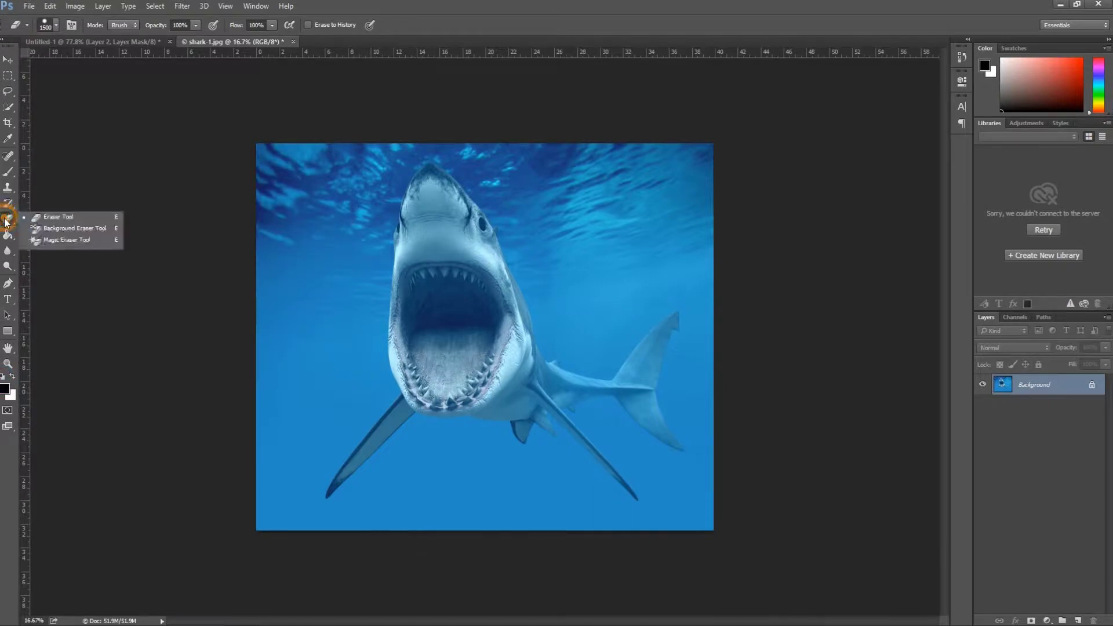
pyautogui.click(41, 214)
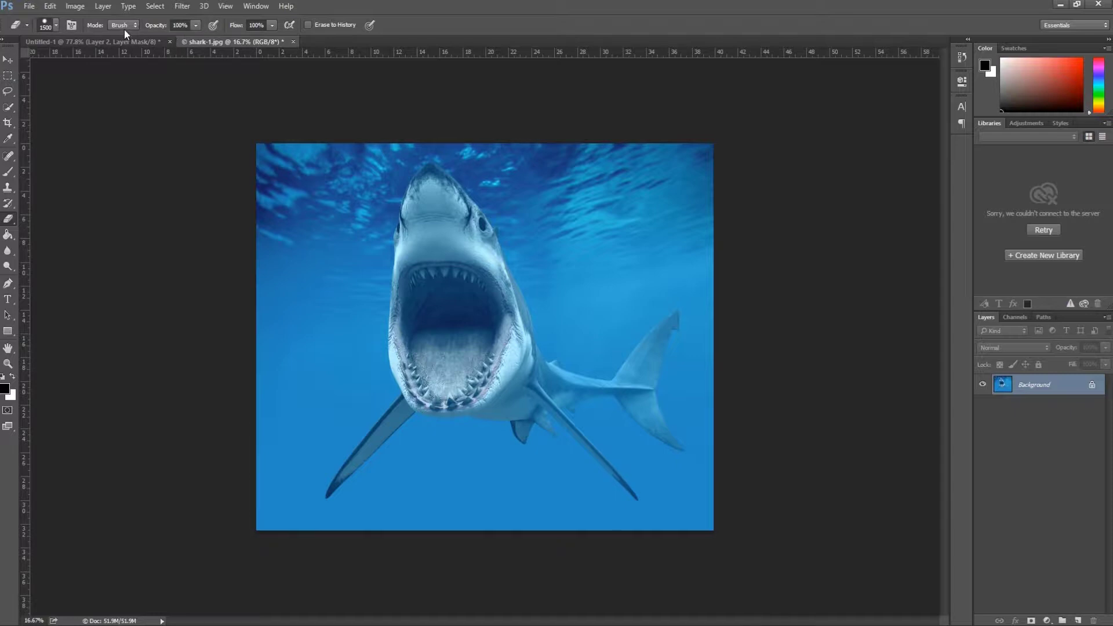
pyautogui.moveTo(183, 197)
pyautogui.mouseDown()
pyautogui.moveTo(186, 487)
pyautogui.moveTo(243, 556)
pyautogui.moveTo(428, 579)
pyautogui.moveTo(800, 579)
pyautogui.moveTo(823, 481)
pyautogui.moveTo(823, 371)
pyautogui.mouseUp()
pyautogui.moveTo(754, 348)
pyautogui.mouseDown()
pyautogui.moveTo(730, 191)
pyautogui.moveTo(608, 214)
pyautogui.moveTo(458, 122)
pyautogui.moveTo(342, 116)
pyautogui.mouseUp()
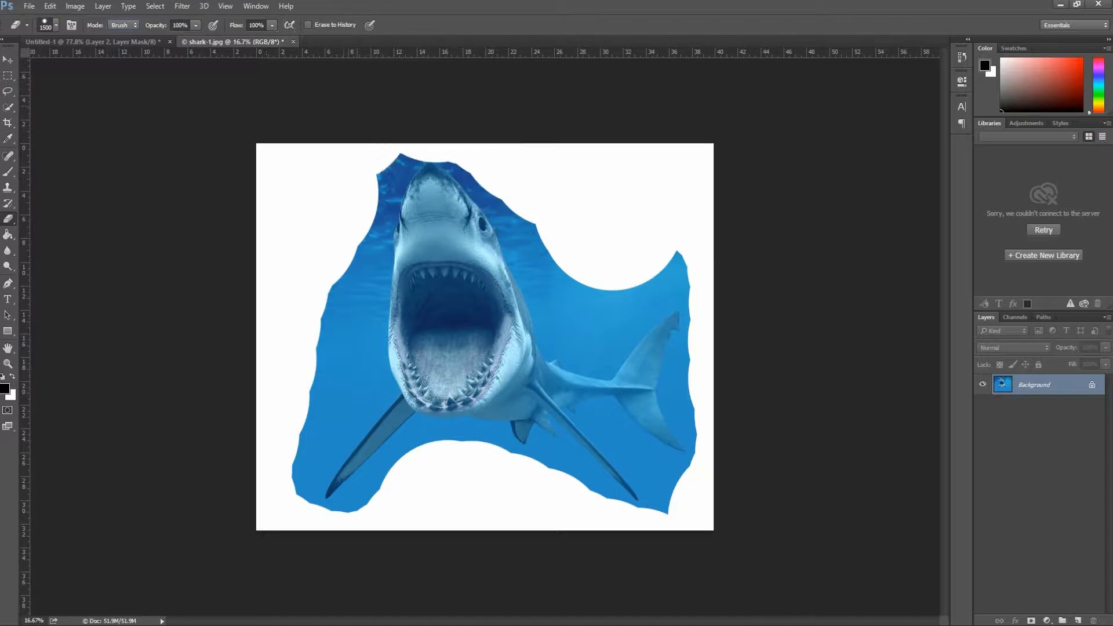
pyautogui.moveTo(270, 86)
pyautogui.mouseDown()
pyautogui.moveTo(180, 386)
pyautogui.moveTo(243, 487)
pyautogui.mouseUp()
pyautogui.moveTo(376, 481); pyautogui.dragTo(416, 462)
# Erase the remaining blue around the shark's head, tail and fins, then zoom to 33%.
pyautogui.moveTo(696, 555); pyautogui.dragTo(684, 544)
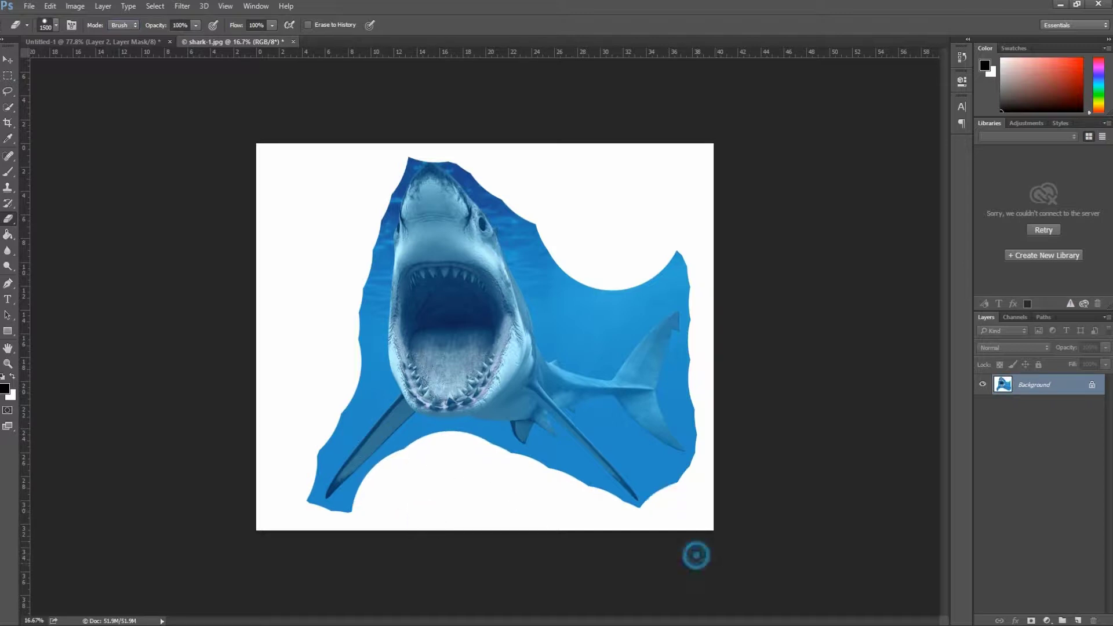
pyautogui.moveTo(731, 239)
pyautogui.mouseDown()
pyautogui.moveTo(608, 232)
pyautogui.moveTo(534, 273)
pyautogui.mouseUp()
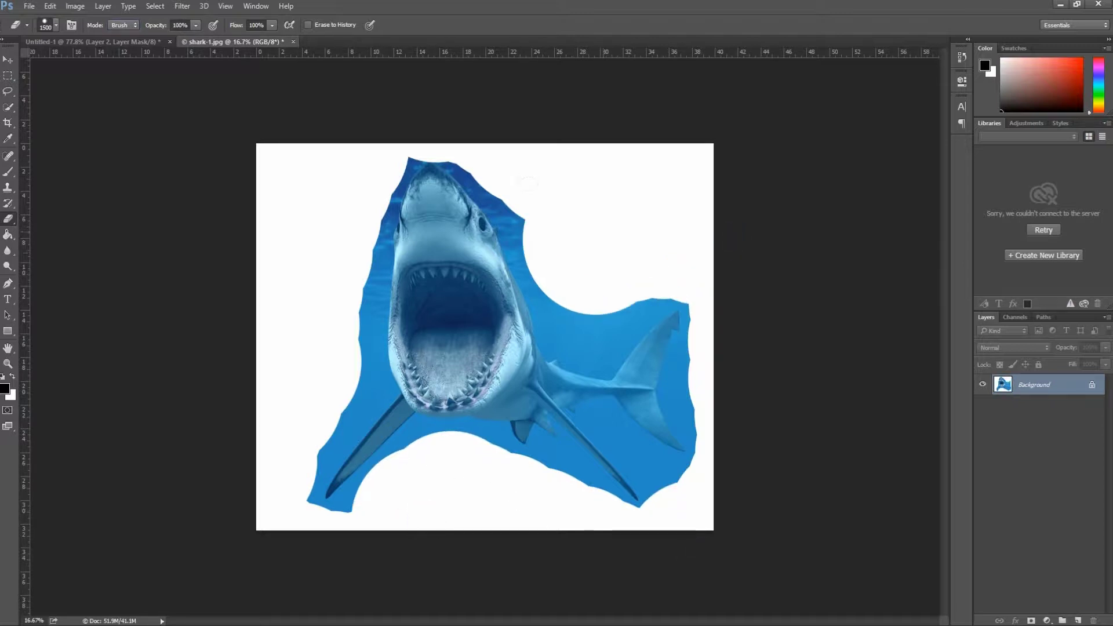
pyautogui.moveTo(655, 313); pyautogui.dragTo(599, 258)
pyautogui.moveTo(596, 221)
pyautogui.mouseDown()
pyautogui.moveTo(513, 223)
pyautogui.moveTo(499, 200)
pyautogui.mouseUp()
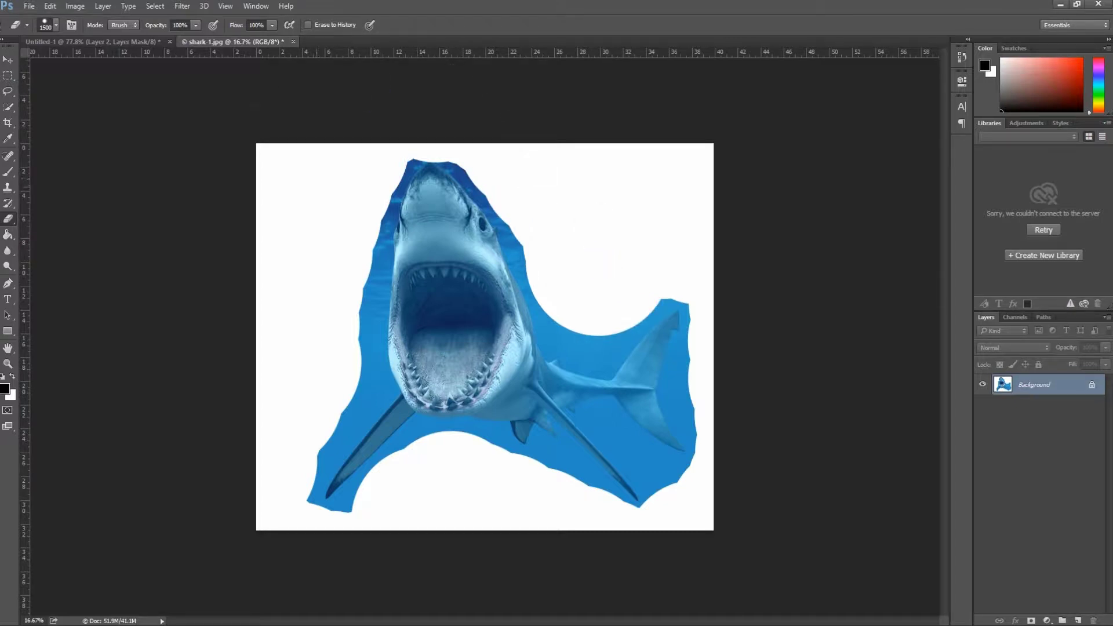
pyautogui.moveTo(377, 223); pyautogui.dragTo(362, 371)
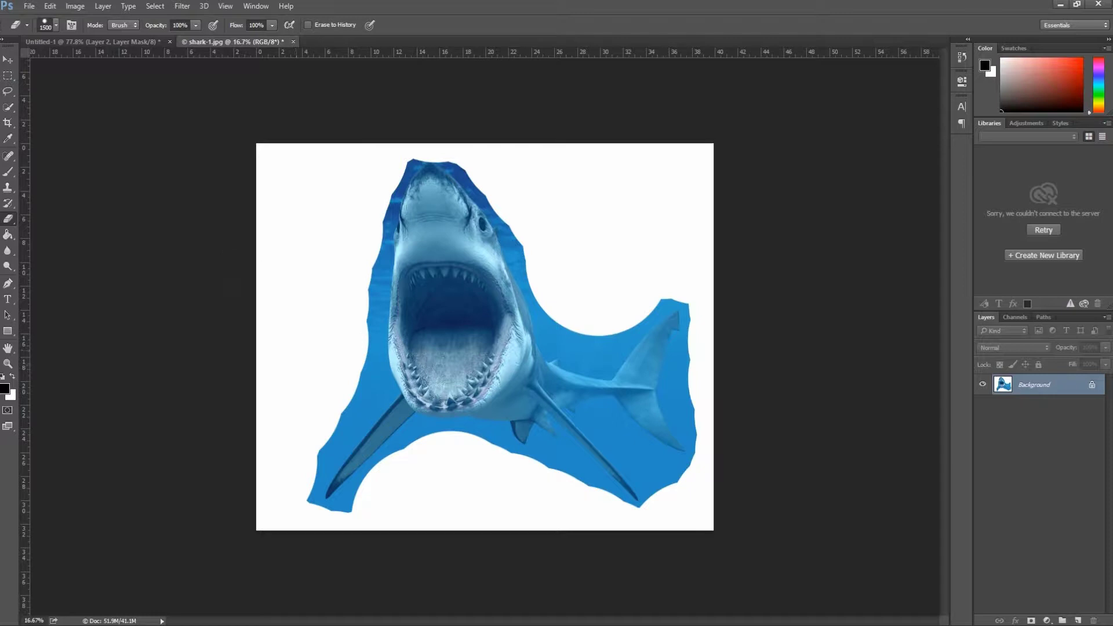
pyautogui.moveTo(272, 400); pyautogui.dragTo(253, 466)
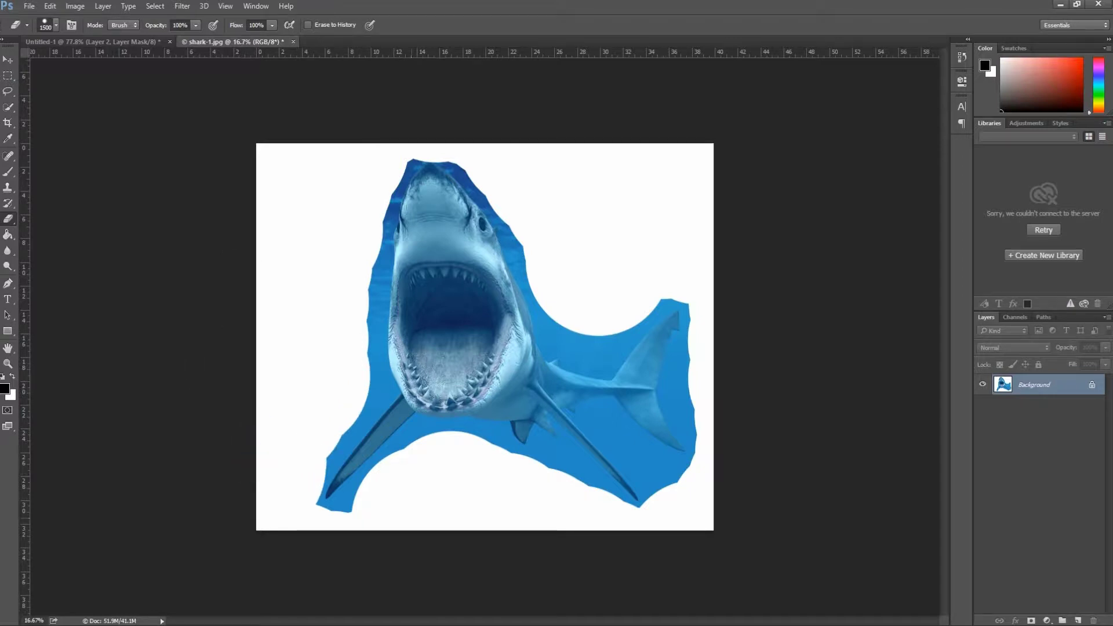
pyautogui.moveTo(347, 500); pyautogui.dragTo(371, 512)
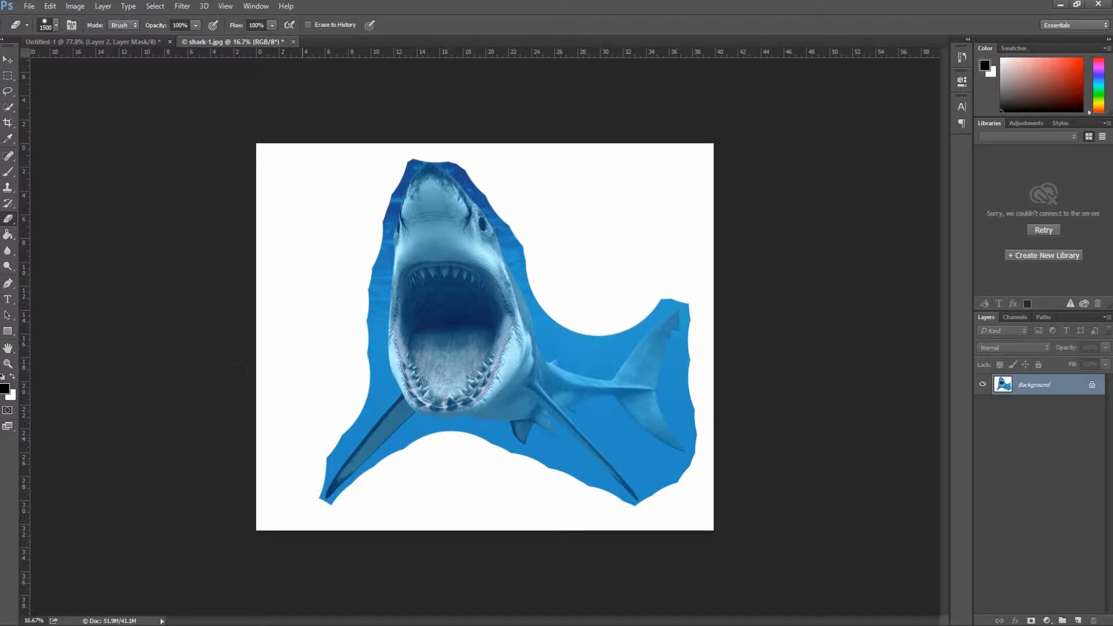
pyautogui.hotkey('ctrl', '+')
pyautogui.hotkey('ctrl', '+')
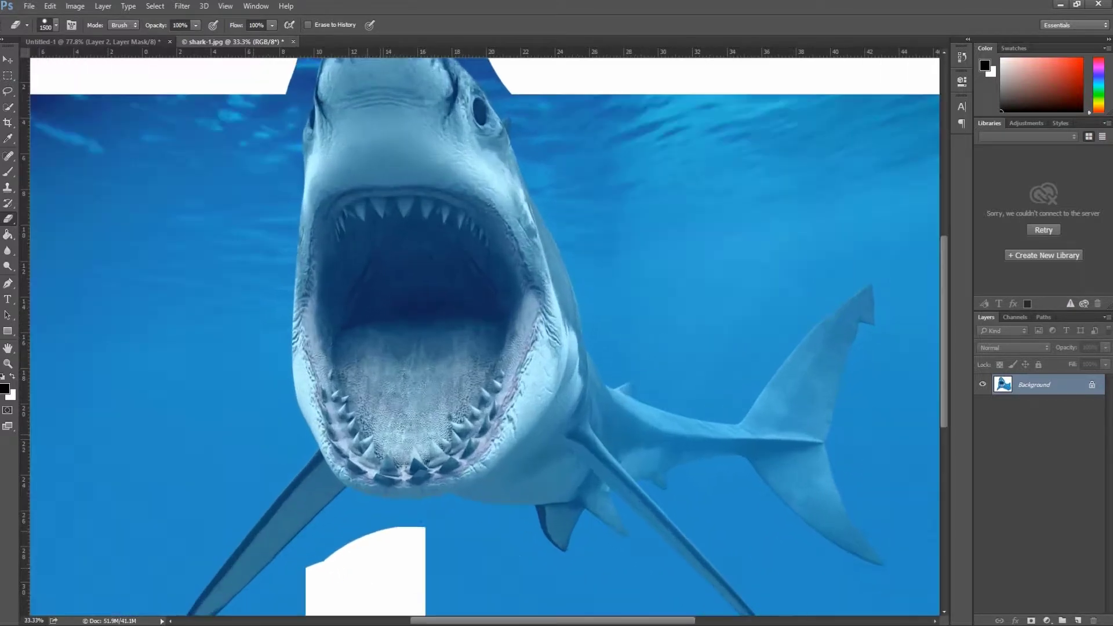
pyautogui.scroll(-2, 178, 261)
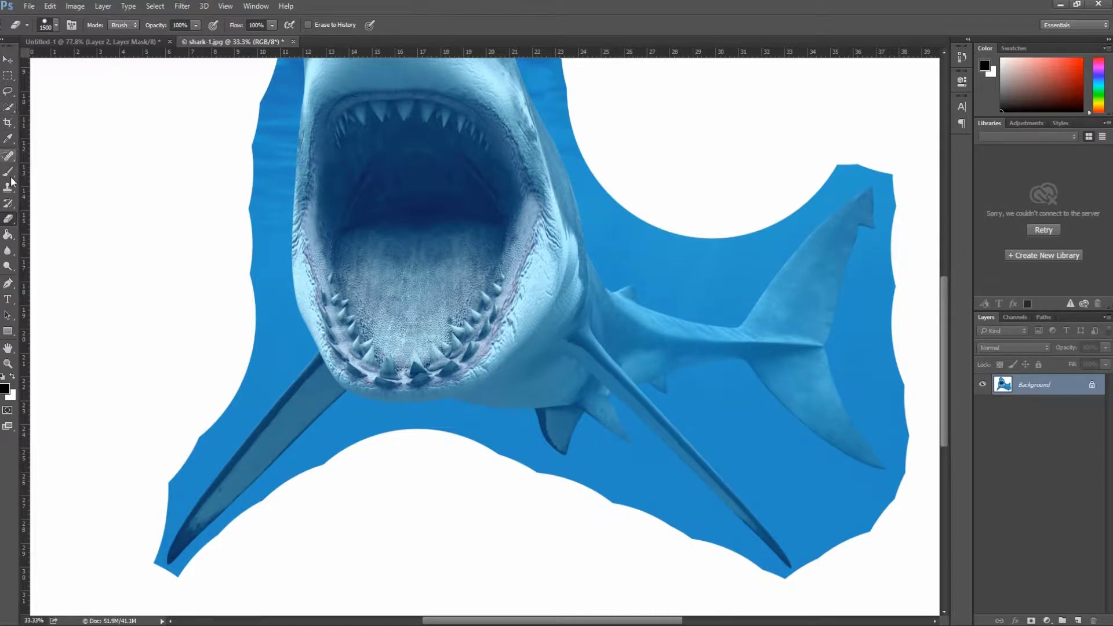
# Choose the Magnetic Lasso and zoom to 50% near the shark's lower fin.
pyautogui.rightClick(8, 91)
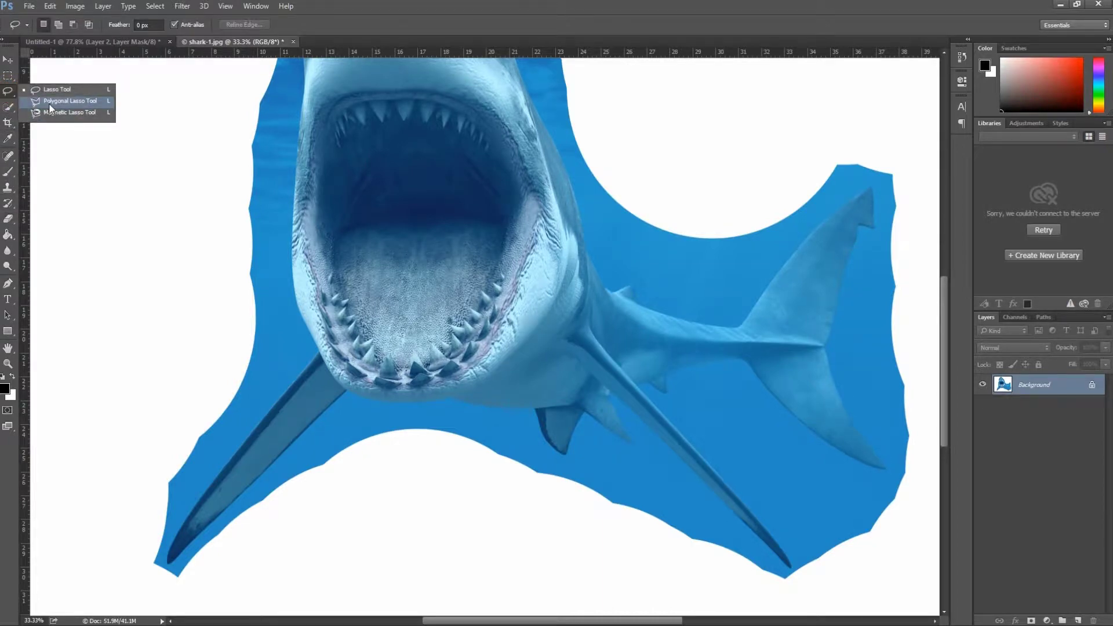
pyautogui.click(48, 109)
pyautogui.rightClick(8, 91)
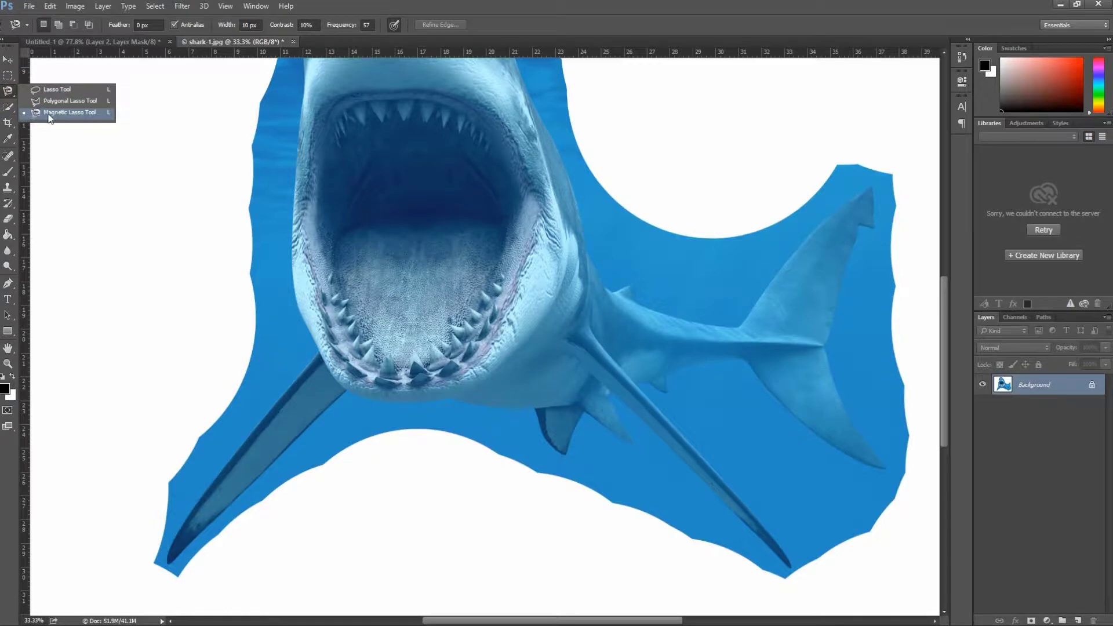
pyautogui.click(52, 118)
pyautogui.click(183, 559)
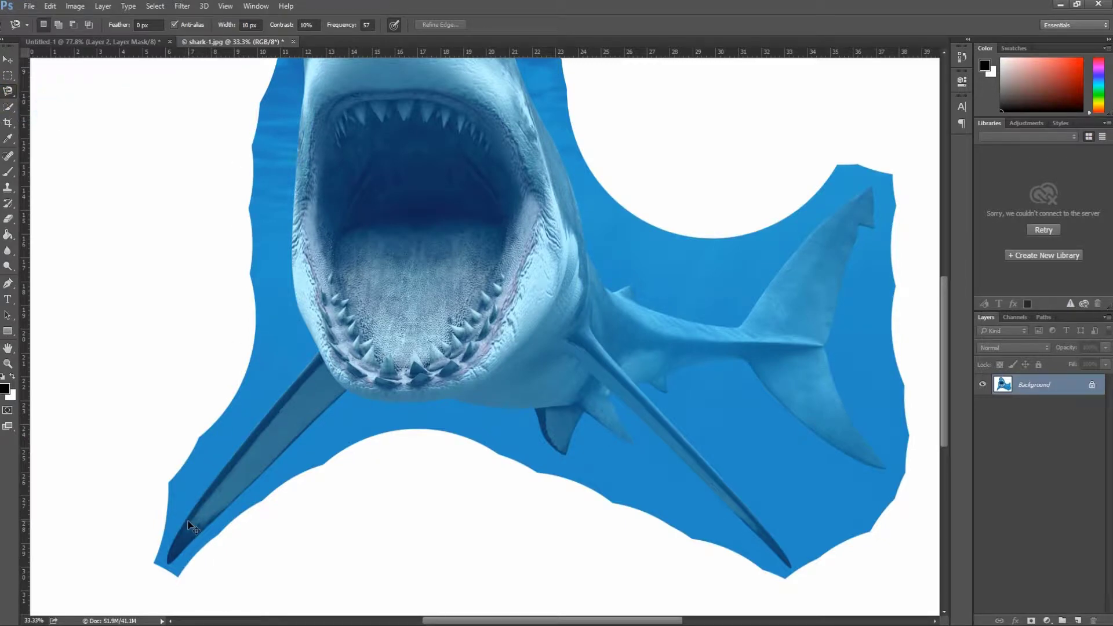
pyautogui.hotkey('ctrl', '+')
pyautogui.moveTo(475, 623); pyautogui.dragTo(402, 620)
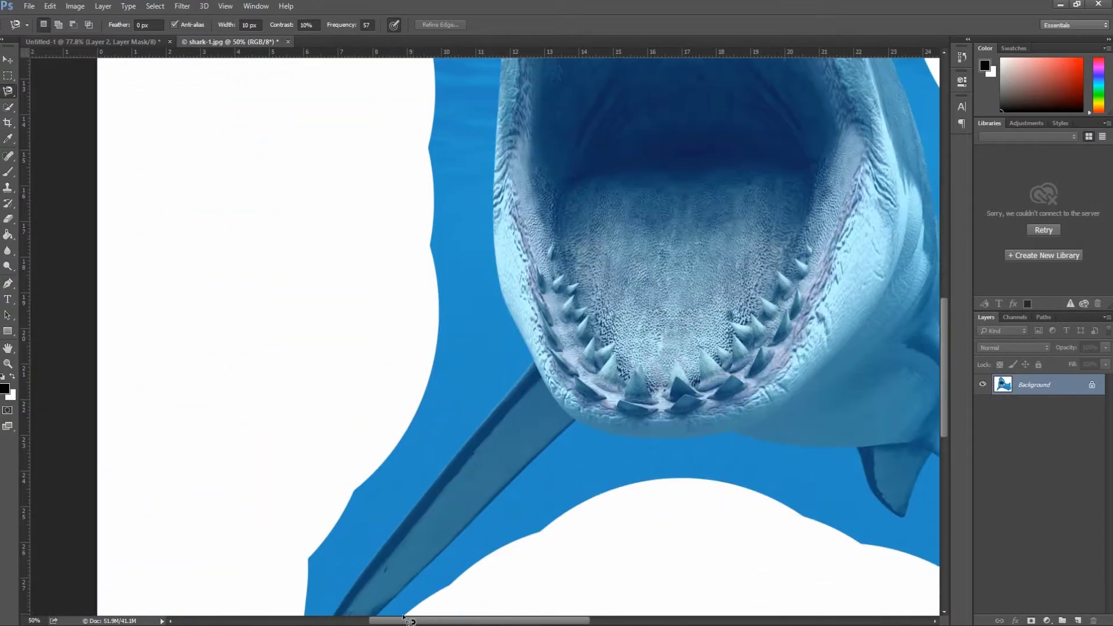
pyautogui.scroll(-2, 415, 506)
pyautogui.scroll(-1, 377, 522)
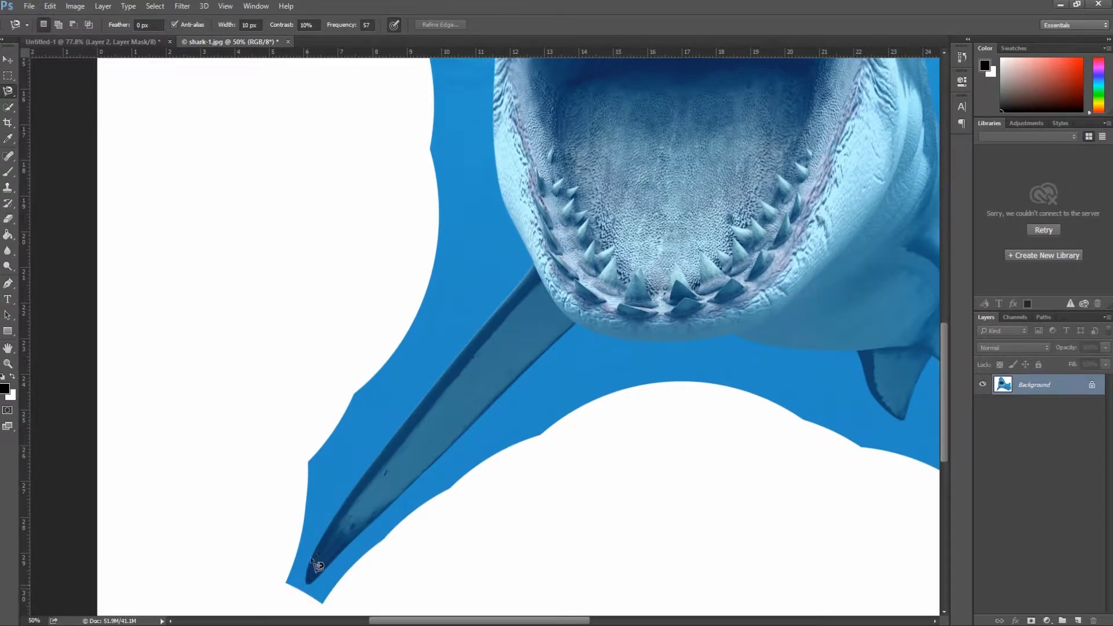
# Trace the Magnetic Lasso around the shark's body and fins and close the selection.
pyautogui.click(307, 581)
pyautogui.scroll(5, 536, 272)
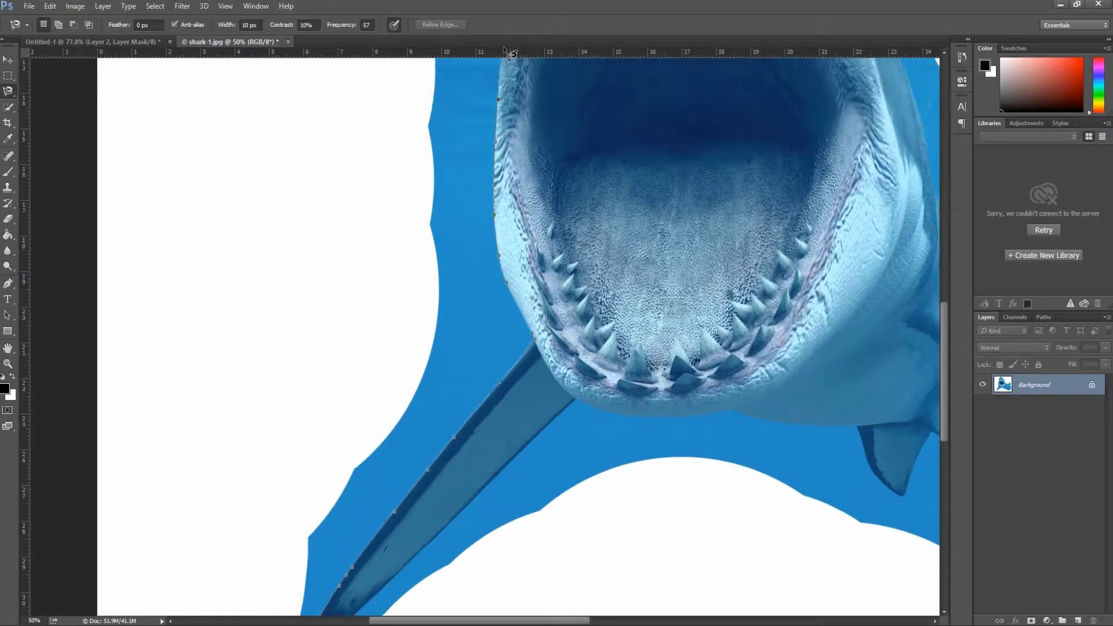
pyautogui.scroll(2, 544, 104)
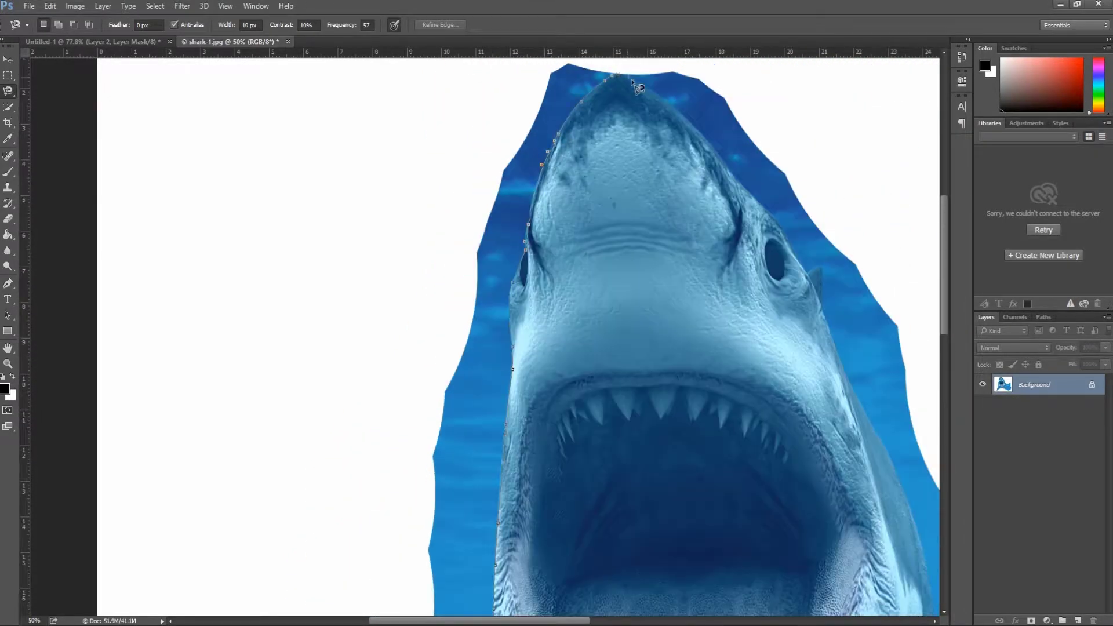
pyautogui.moveTo(931, 554)
pyautogui.mouseDown()
pyautogui.moveTo(692, 416)
pyautogui.moveTo(850, 601)
pyautogui.mouseUp()
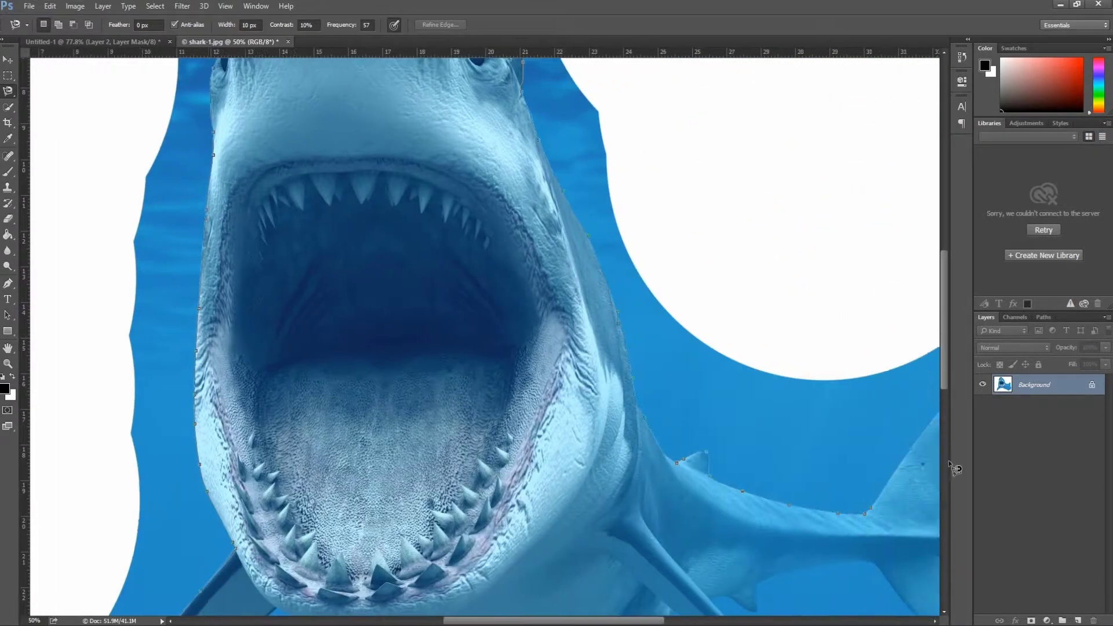
pyautogui.scroll(-3, 850, 601)
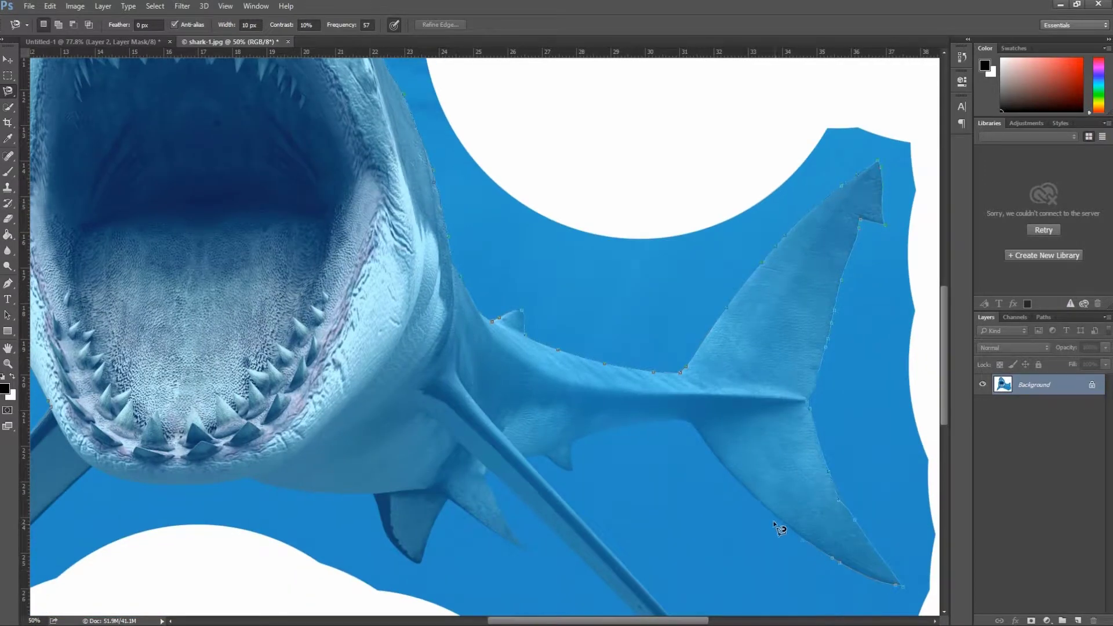
pyautogui.scroll(-3, 578, 474)
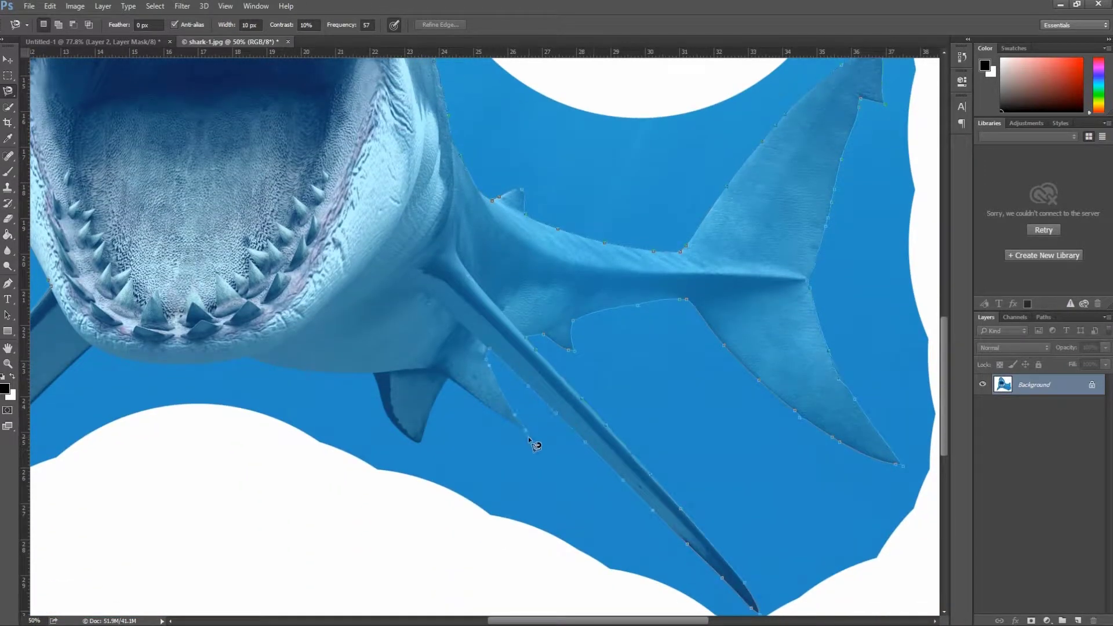
pyautogui.hscroll(-5, 383, 389)
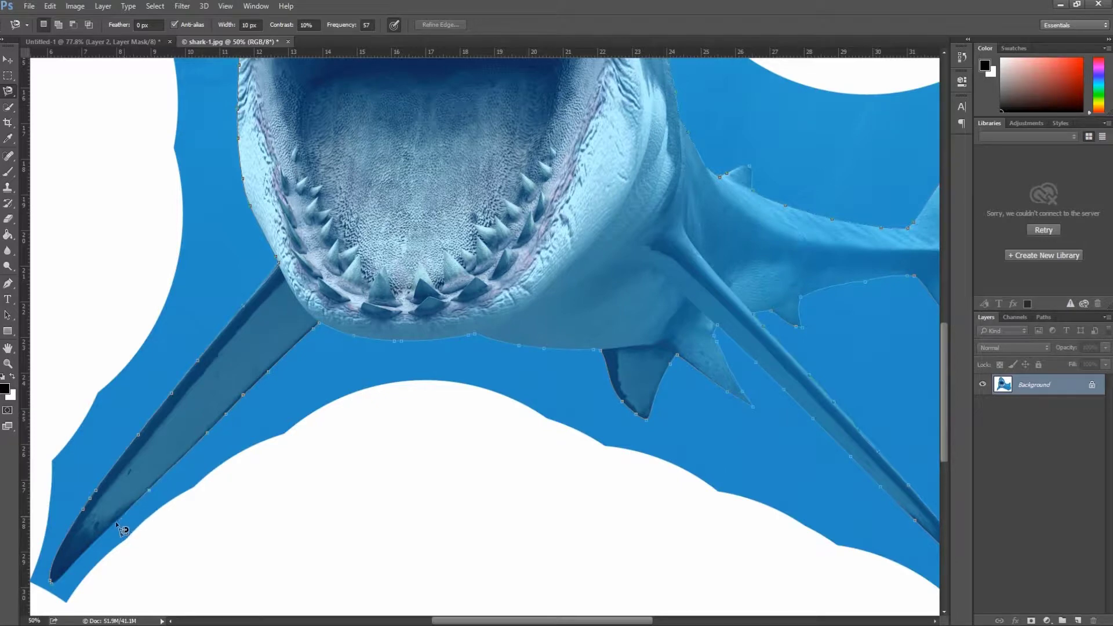
pyautogui.doubleClick(55, 583)
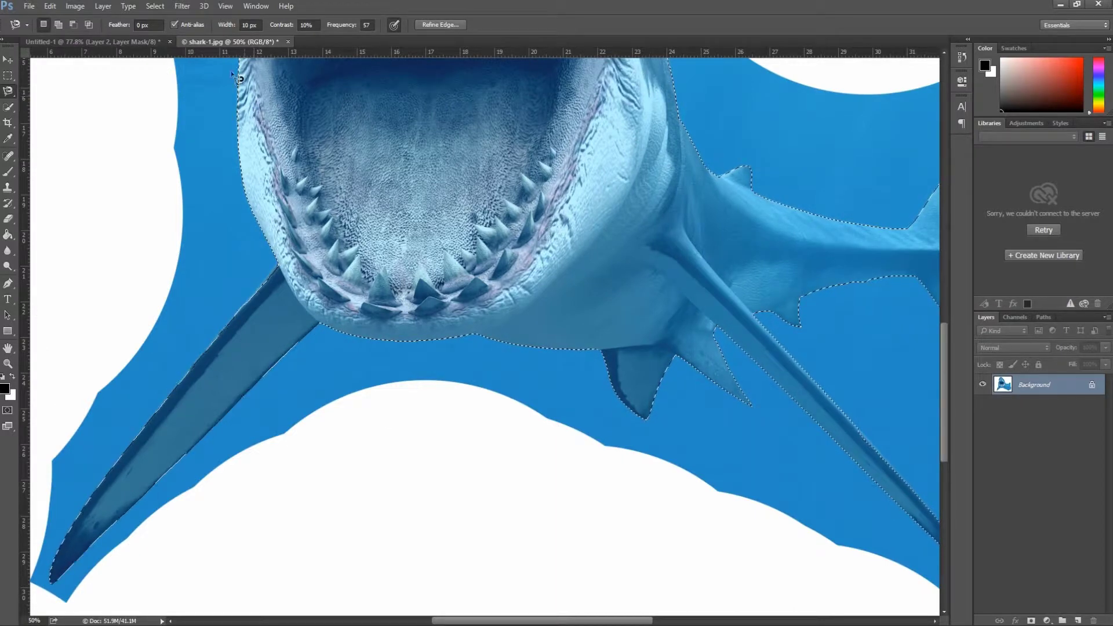
# Drag the selected shark into the composite and close shark-1.jpg without saving.
pyautogui.press('v')
pyautogui.moveTo(340, 162)
pyautogui.mouseDown()
pyautogui.moveTo(167, 53)
pyautogui.moveTo(387, 148)
pyautogui.mouseUp()
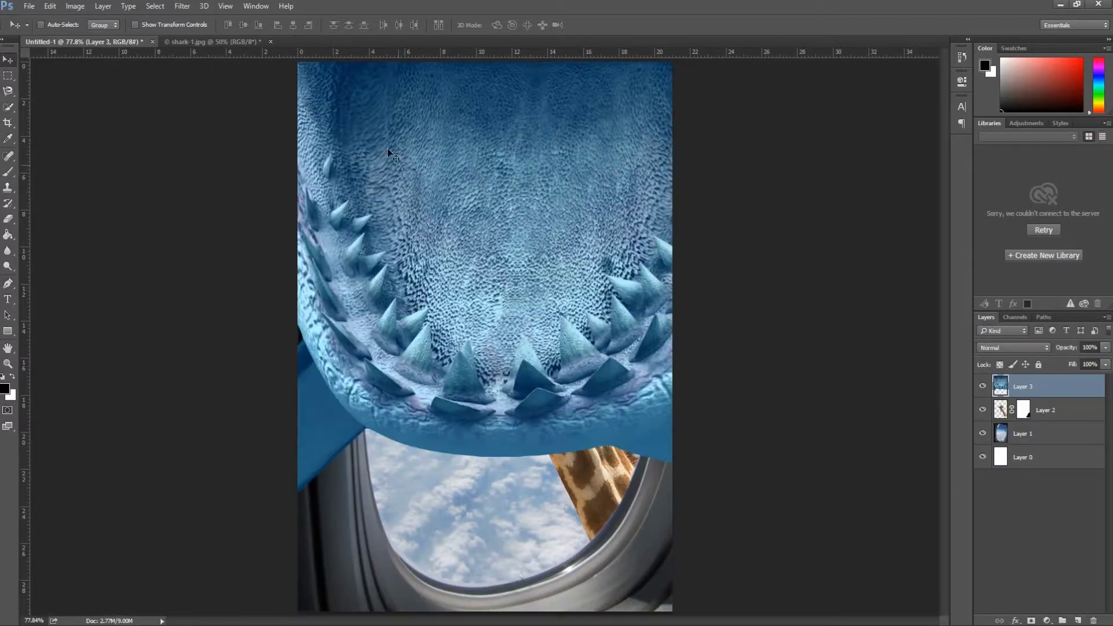
pyautogui.click(270, 42)
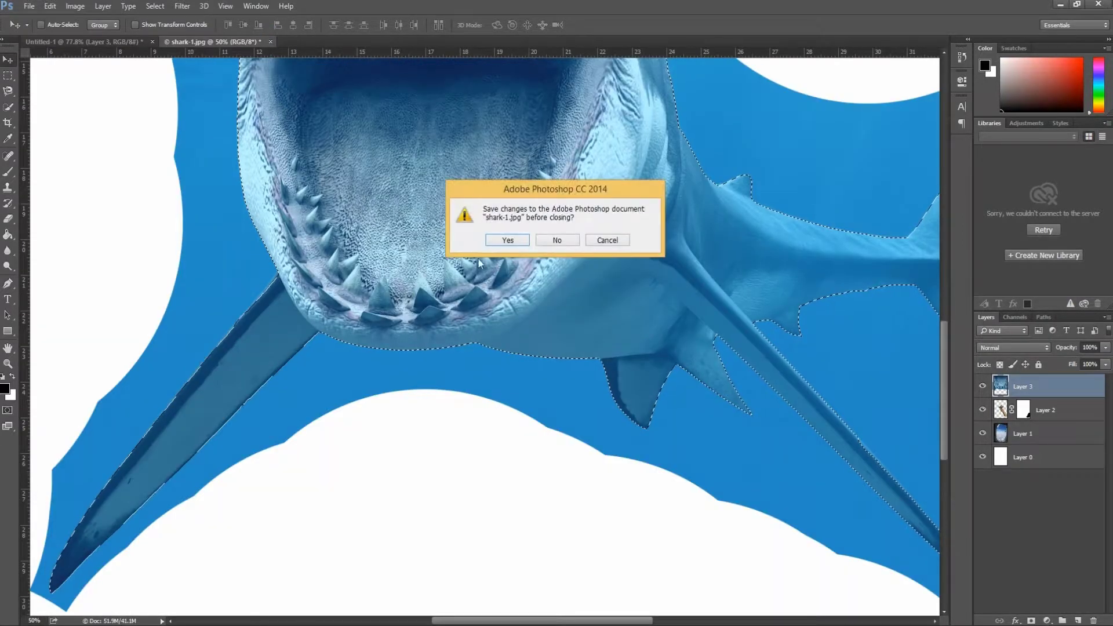
pyautogui.click(560, 240)
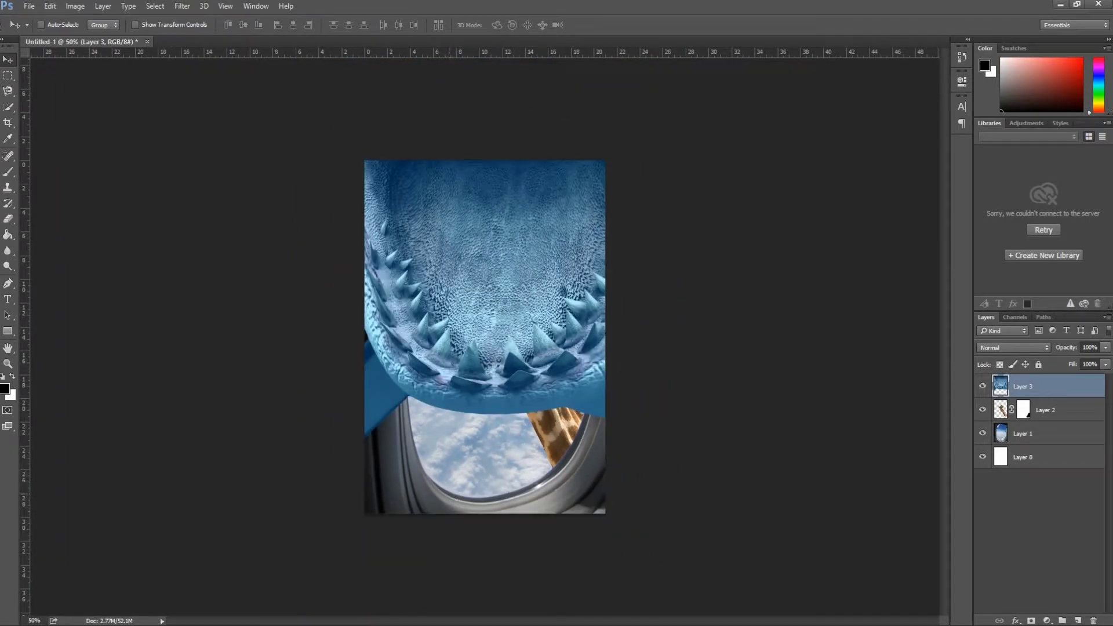
# Zoom out on the composite and put the shark layer into Free Transform.
pyautogui.hotkey('ctrl', '-')
pyautogui.hotkey('ctrl', '-')
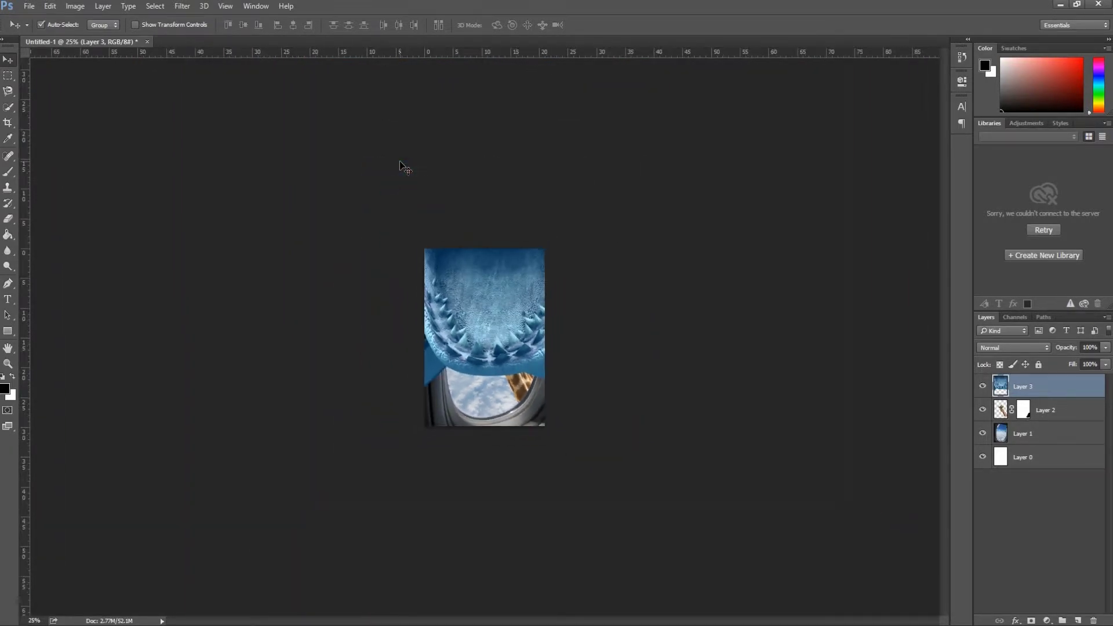
pyautogui.hotkey('ctrl', '-')
pyautogui.hotkey('ctrl', '+')
pyautogui.hotkey('ctrl', '-')
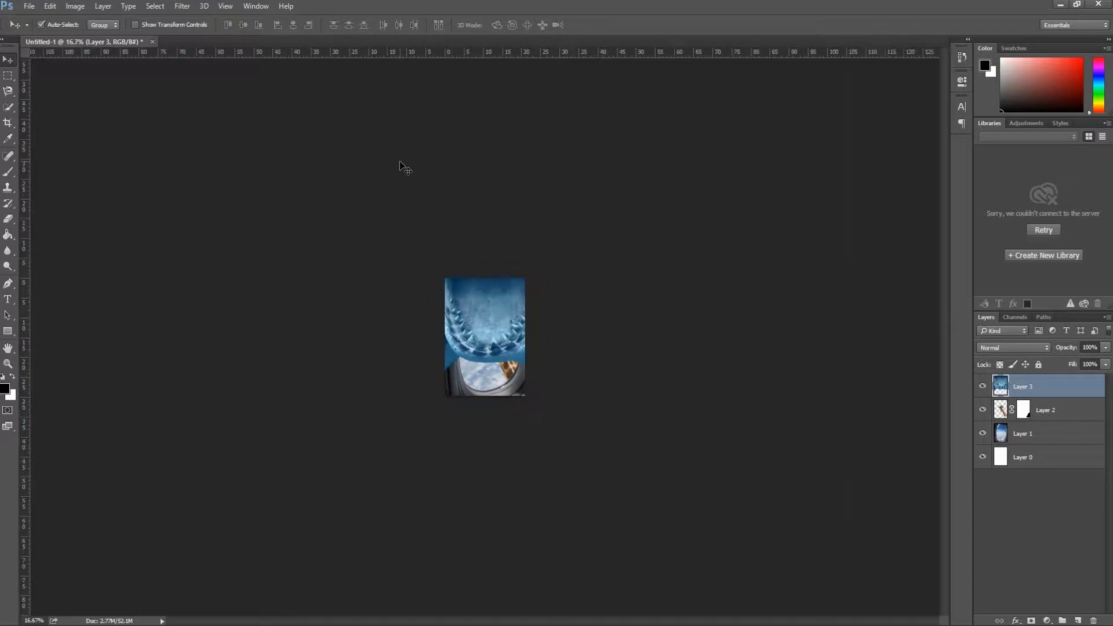
pyautogui.hotkey('ctrl', 't')
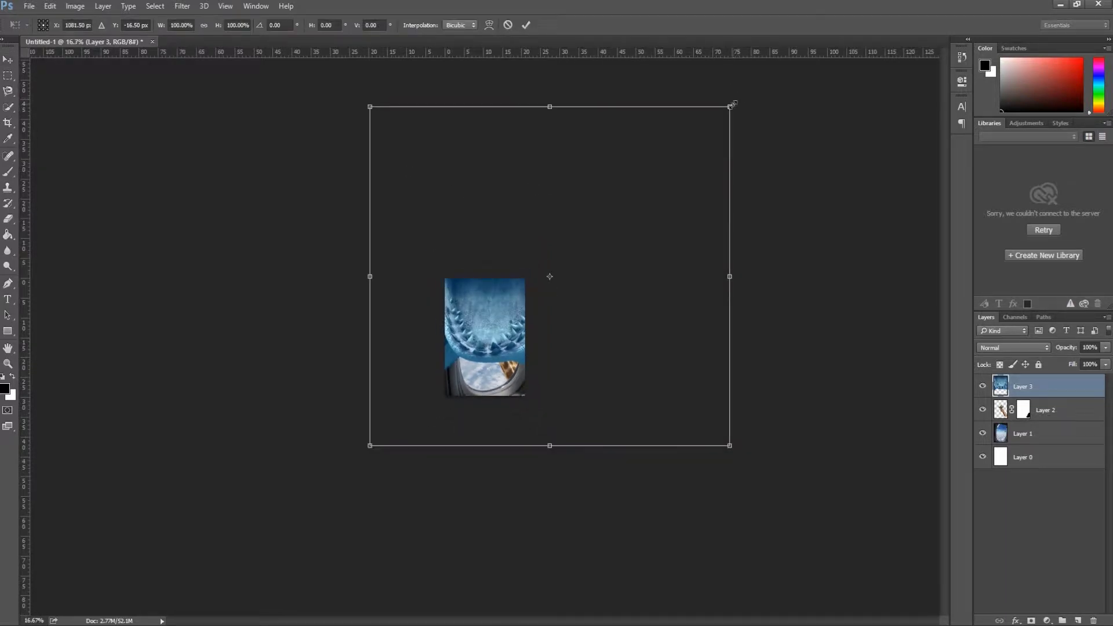
# Shrink the shark to about 13% and place it over the giraffe's head.
pyautogui.moveTo(732, 105); pyautogui.dragTo(411, 317)
pyautogui.moveTo(434, 410)
pyautogui.mouseDown()
pyautogui.moveTo(527, 336)
pyautogui.moveTo(492, 325)
pyautogui.mouseUp()
pyautogui.hotkey('ctrl', '+')
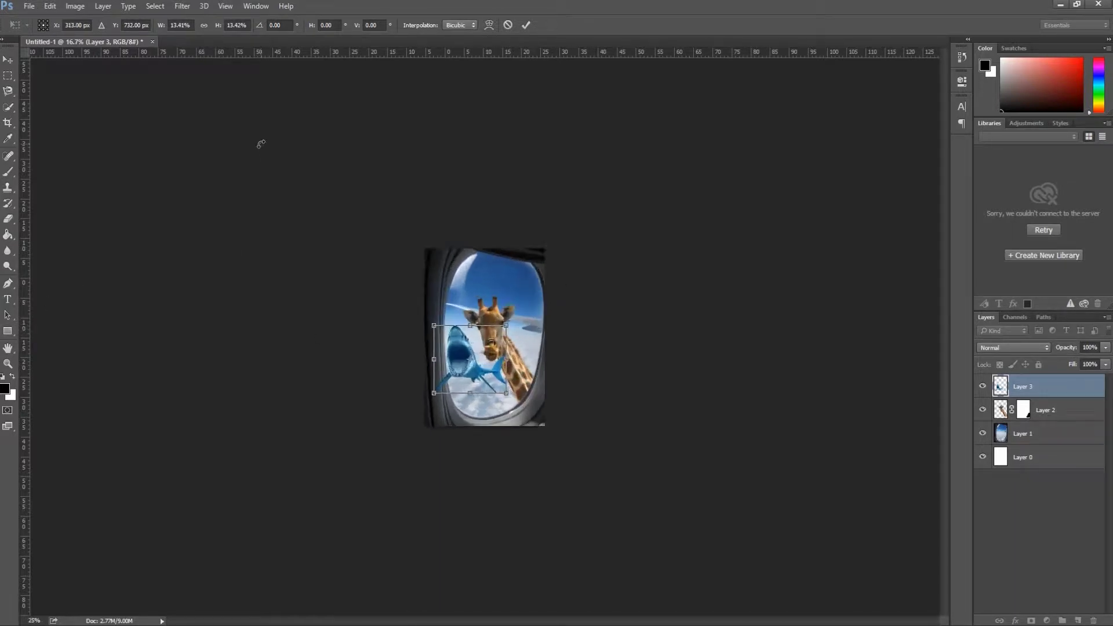
pyautogui.hotkey('ctrl', '+')
pyautogui.hotkey('ctrl', '+')
pyautogui.hotkey('ctrl', '+')
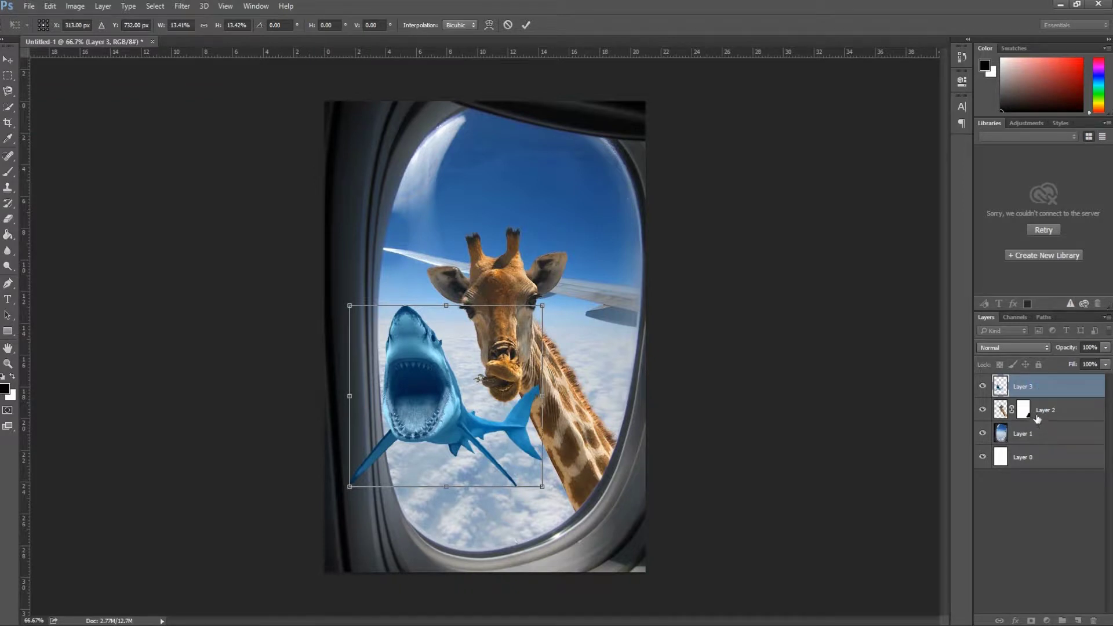
pyautogui.moveTo(409, 395); pyautogui.dragTo(484, 303)
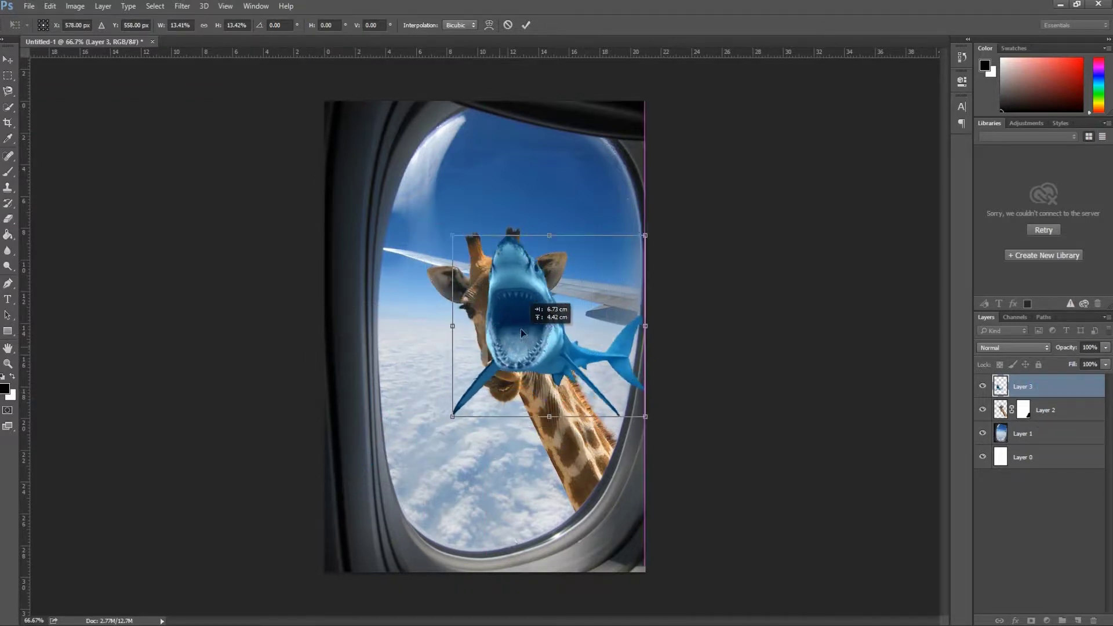
pyautogui.click(525, 25)
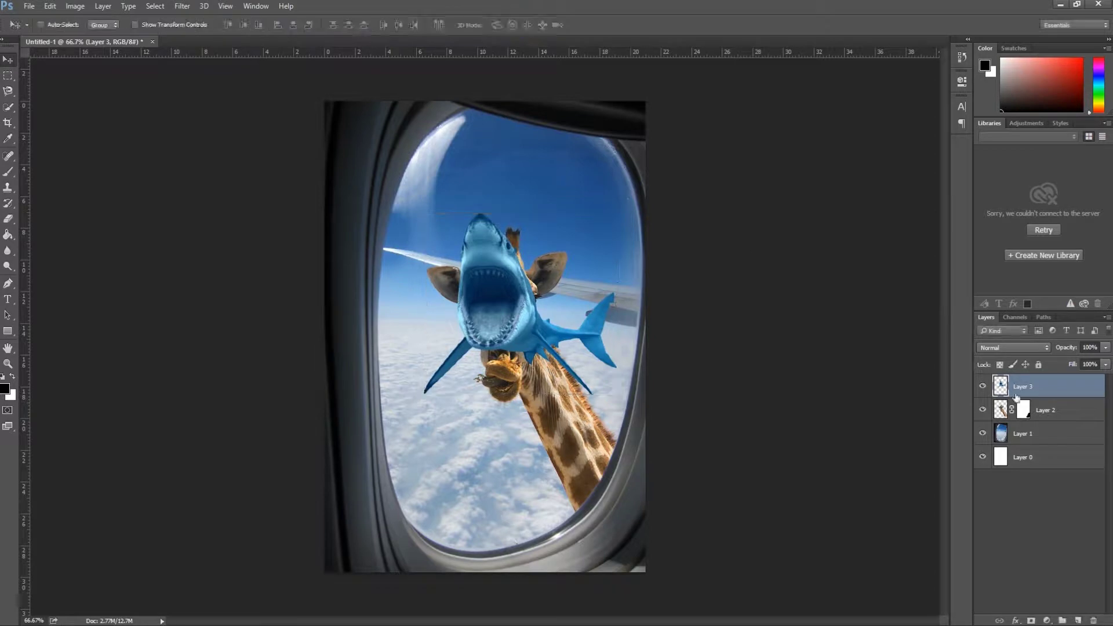
# Move Layer 3 below Layer 2 and slide the shark right behind the giraffe's head.
pyautogui.moveTo(1058, 388); pyautogui.dragTo(1049, 412)
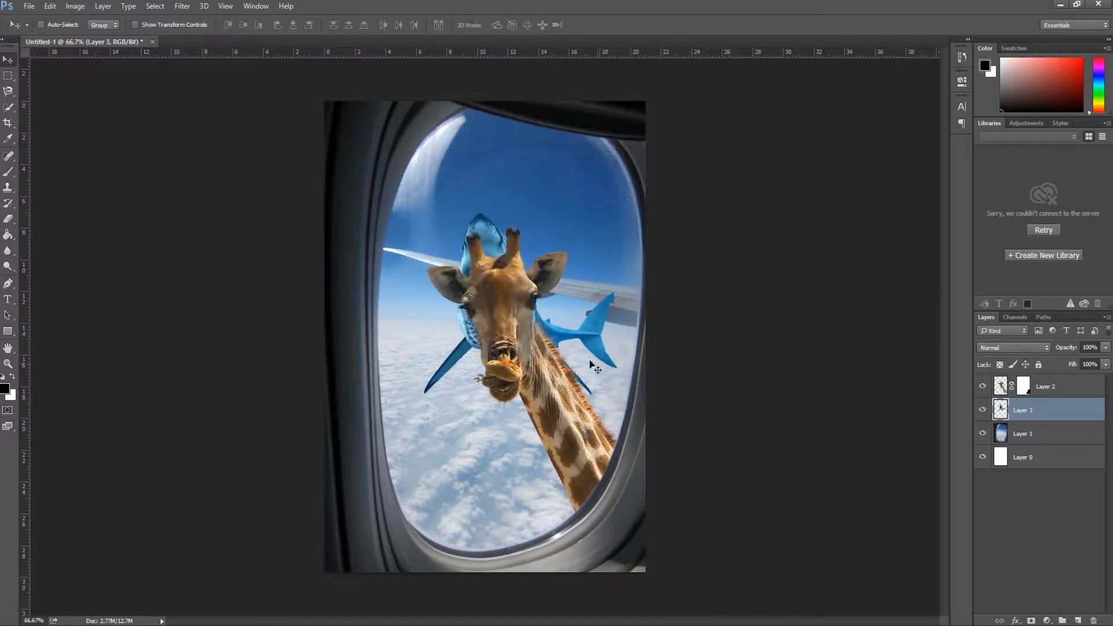
pyautogui.moveTo(579, 342)
pyautogui.mouseDown()
pyautogui.moveTo(593, 349)
pyautogui.moveTo(580, 316)
pyautogui.moveTo(586, 366)
pyautogui.moveTo(636, 337)
pyautogui.moveTo(580, 340)
pyautogui.moveTo(590, 336)
pyautogui.mouseUp()
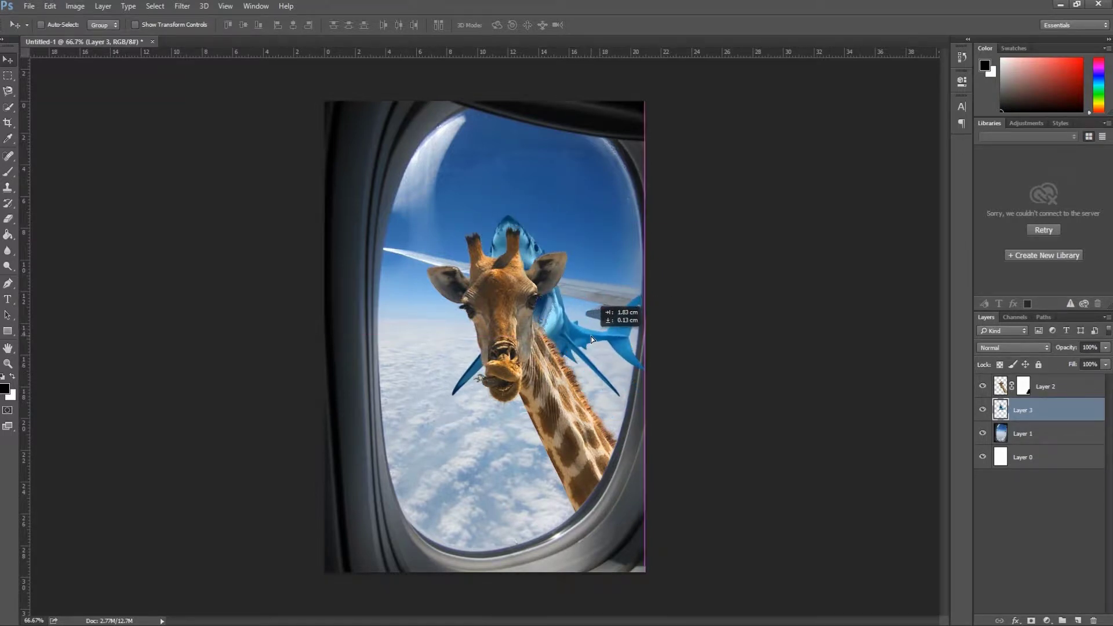
pyautogui.click(117, 607)
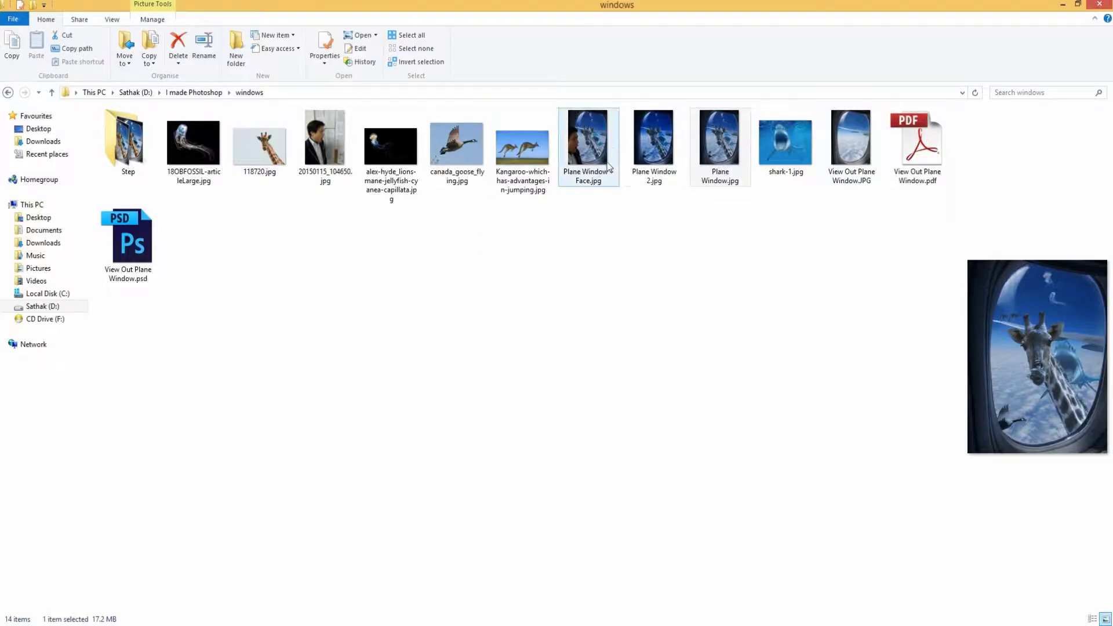
pyautogui.click(1063, 5)
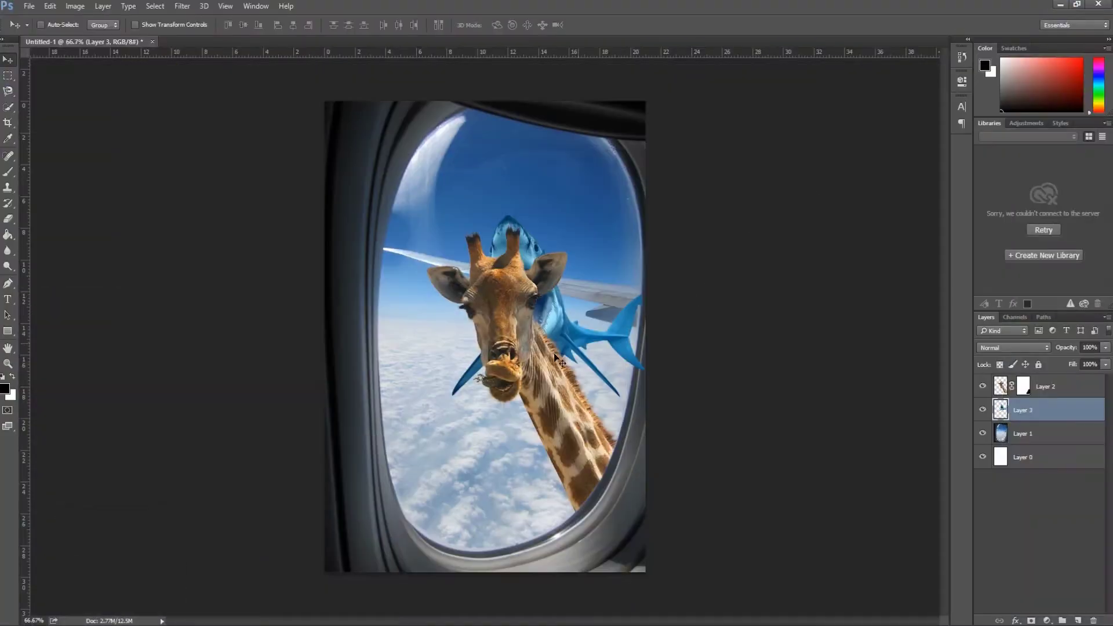
# Move the shark beside the giraffe's neck, scale it to about 78%, and nudge it right.
pyautogui.click(1004, 392)
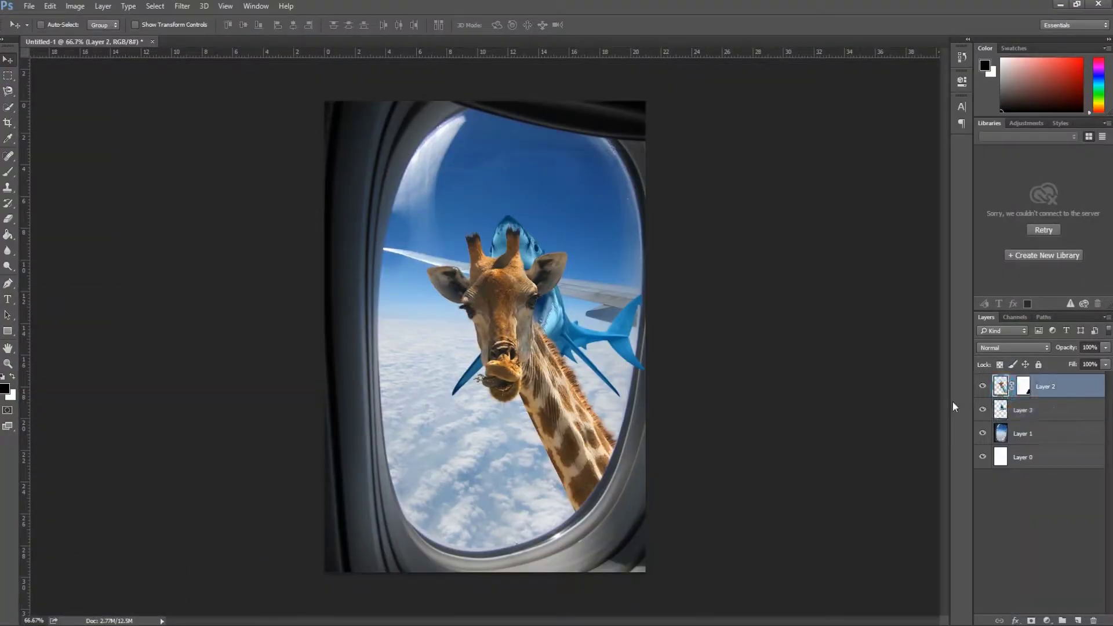
pyautogui.click(1043, 410)
pyautogui.moveTo(569, 347); pyautogui.dragTo(571, 385)
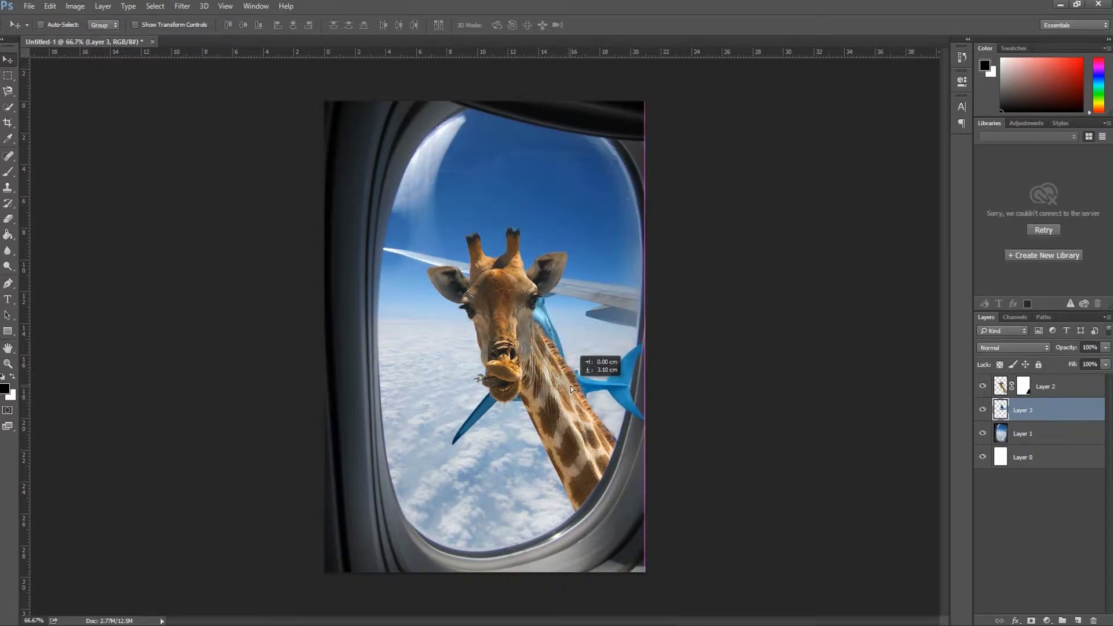
pyautogui.hotkey('ctrl', 't')
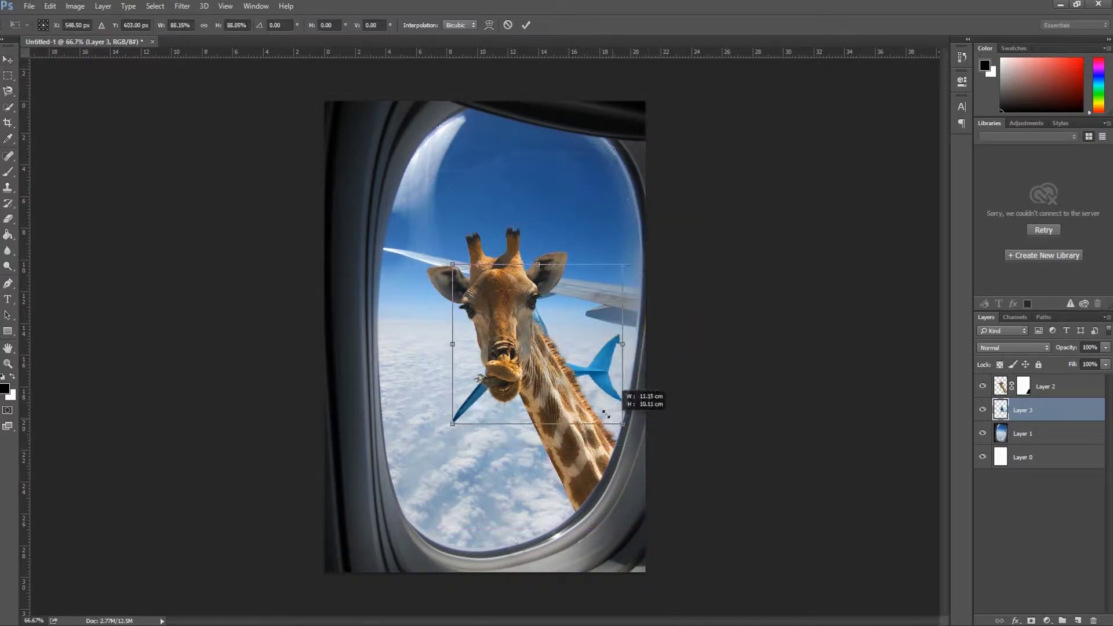
pyautogui.moveTo(647, 448); pyautogui.dragTo(608, 409)
pyautogui.moveTo(618, 352); pyautogui.dragTo(608, 371)
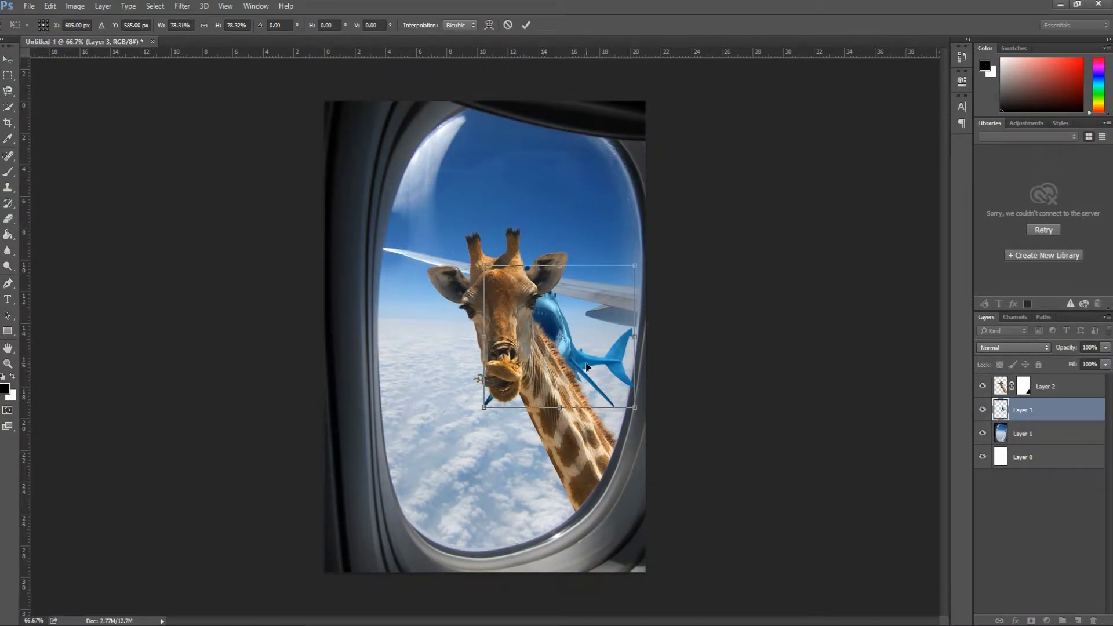
pyautogui.moveTo(554, 338); pyautogui.dragTo(586, 329)
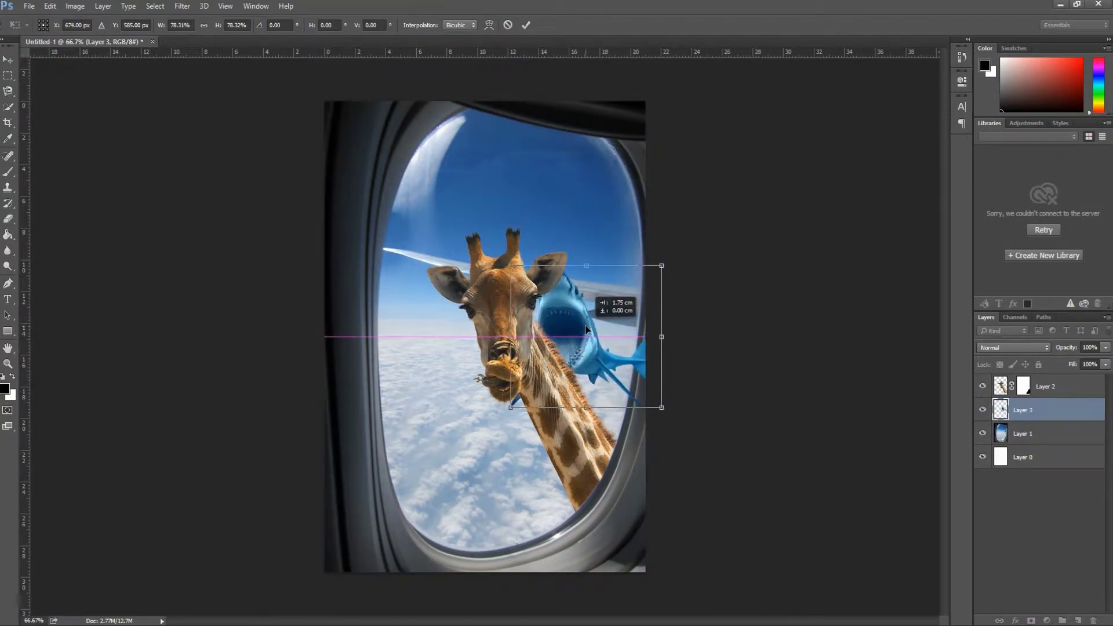
pyautogui.moveTo(586, 331); pyautogui.dragTo(587, 331)
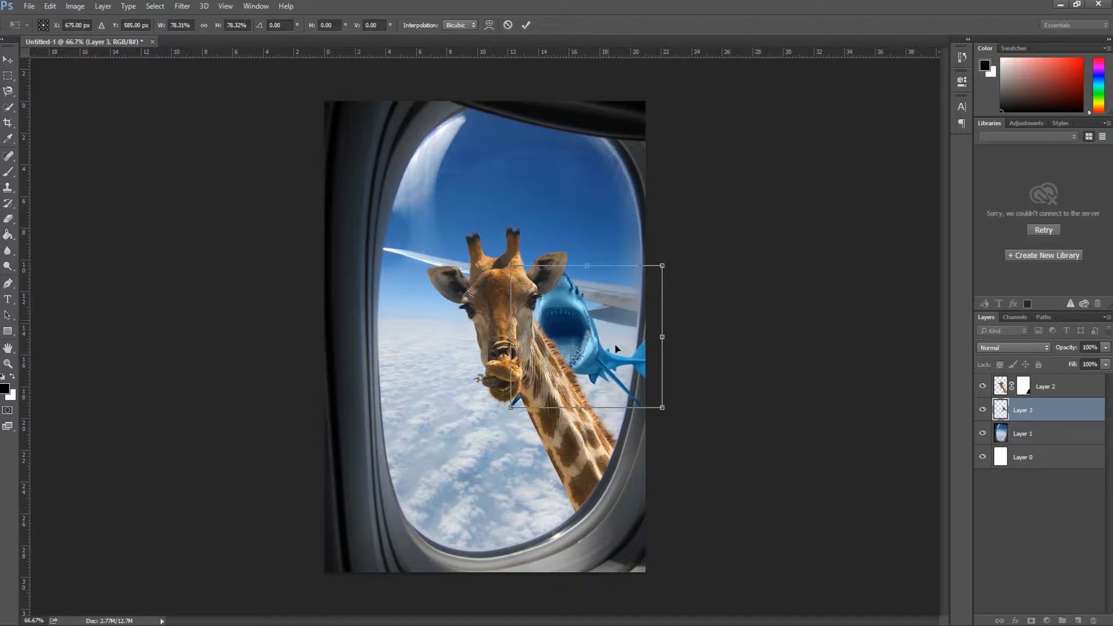
pyautogui.click(525, 24)
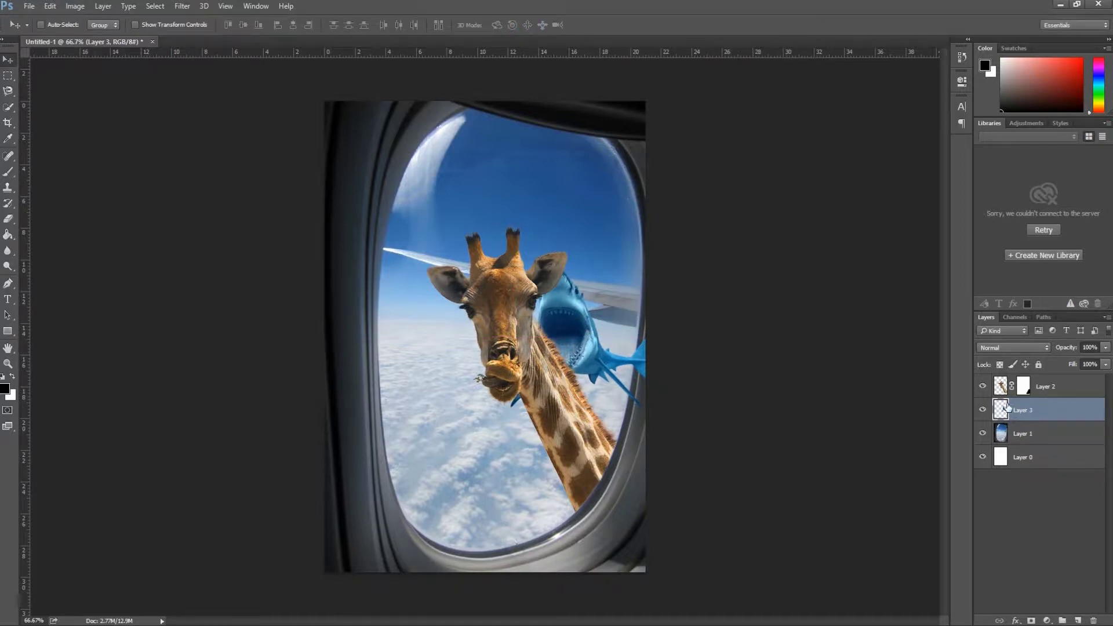
# Set Layer 3 opacity to 96%, add a layer mask, and zoom in on the tail fin.
pyautogui.click(1066, 348)
pyautogui.moveTo(1067, 349); pyautogui.dragTo(1067, 349)
pyautogui.click(1031, 618)
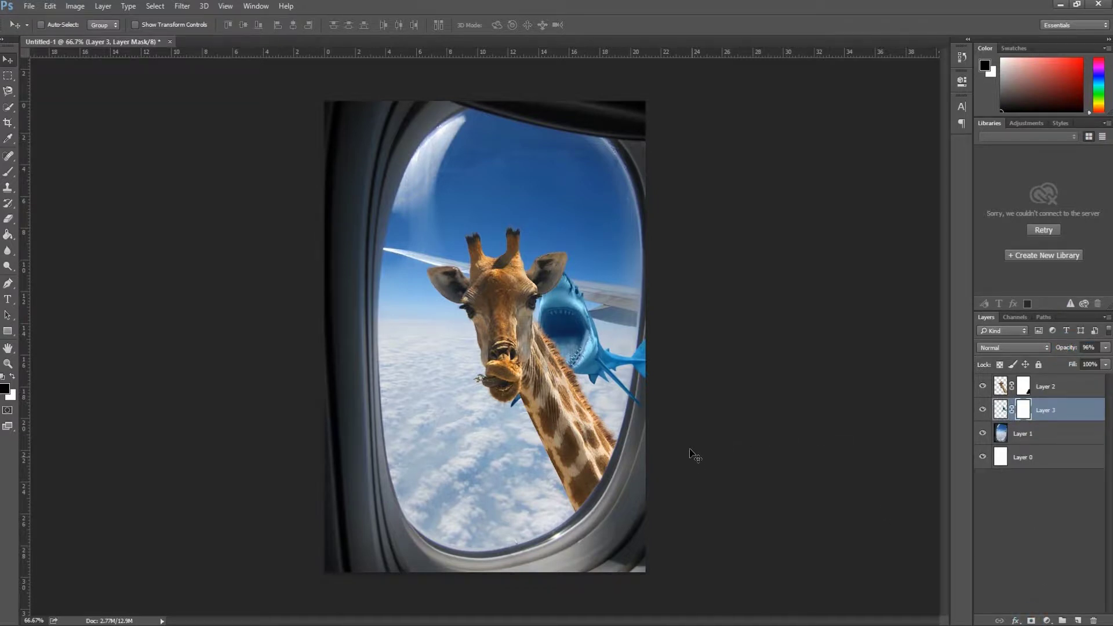
pyautogui.hotkey('ctrl', '+')
pyautogui.hotkey('ctrl', '+')
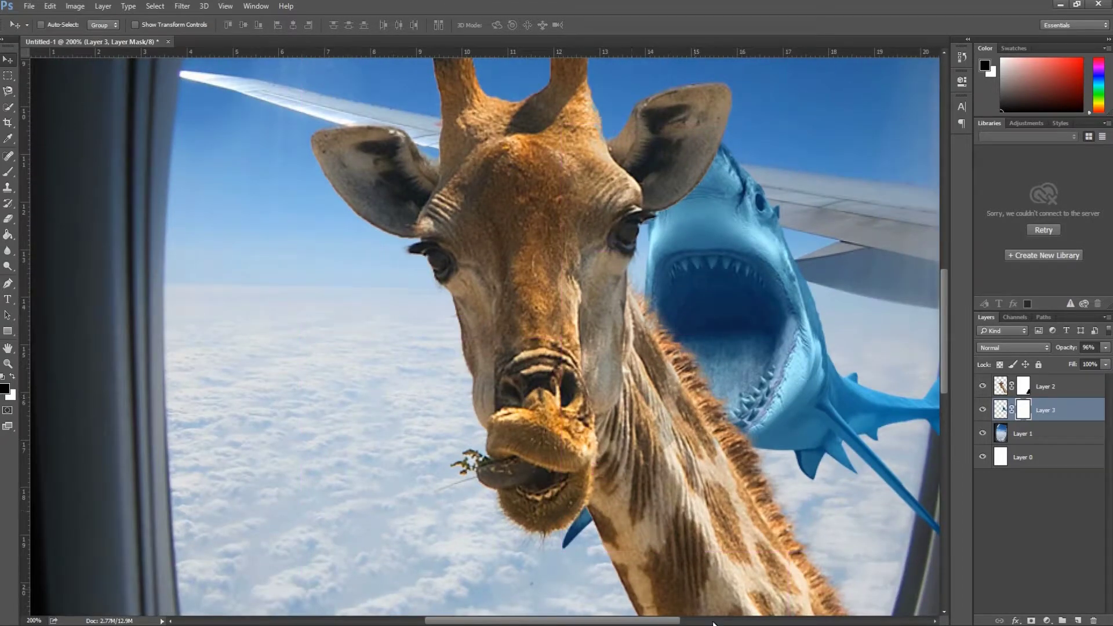
pyautogui.hscroll(7, 749, 609)
pyautogui.hscroll(3, 762, 602)
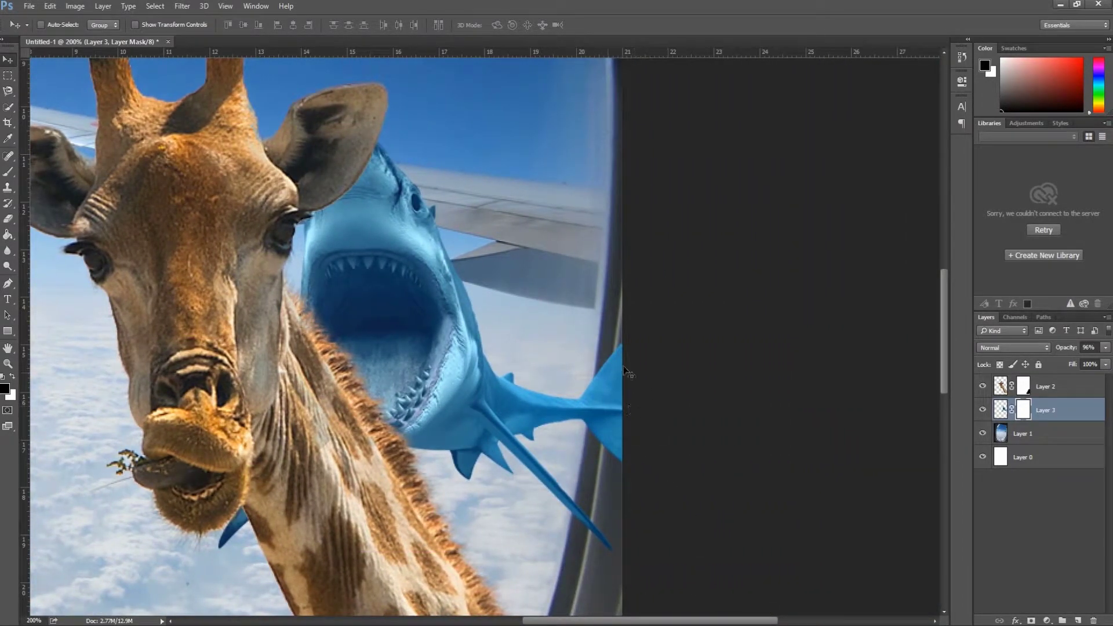
pyautogui.click(8, 219)
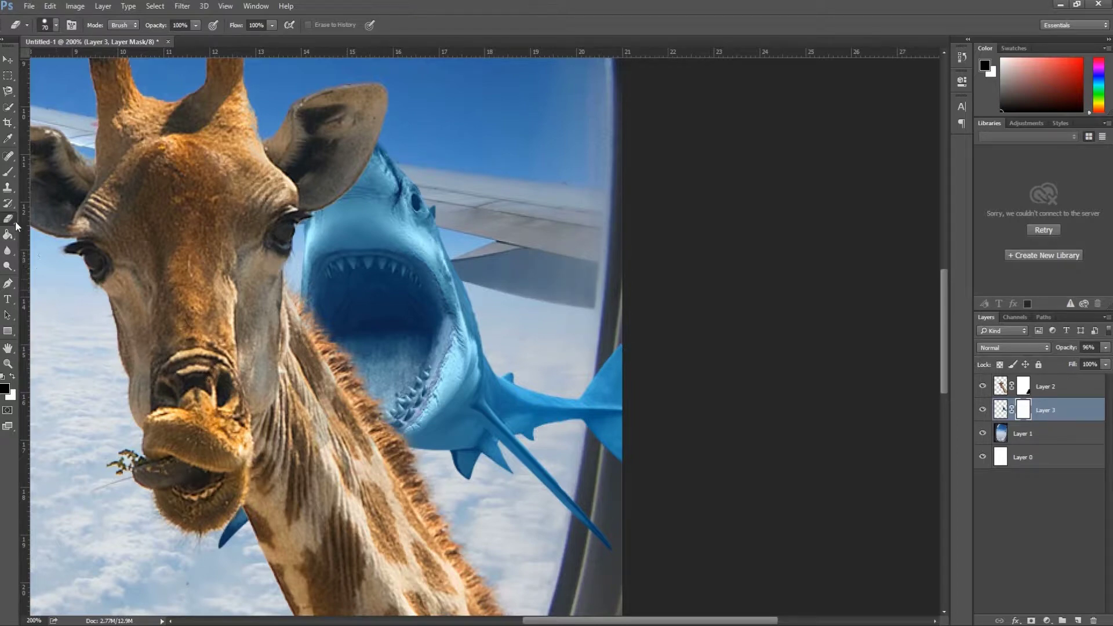
pyautogui.click(8, 173)
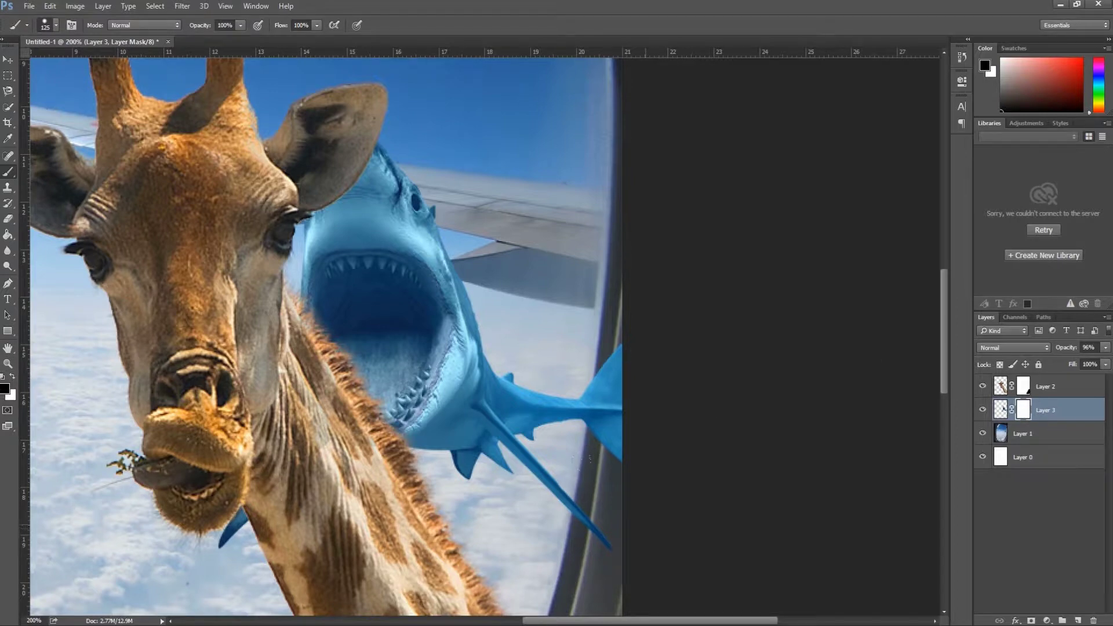
# Paint black on the mask to hide the shark's tail fin over the window frame.
pyautogui.click(643, 519)
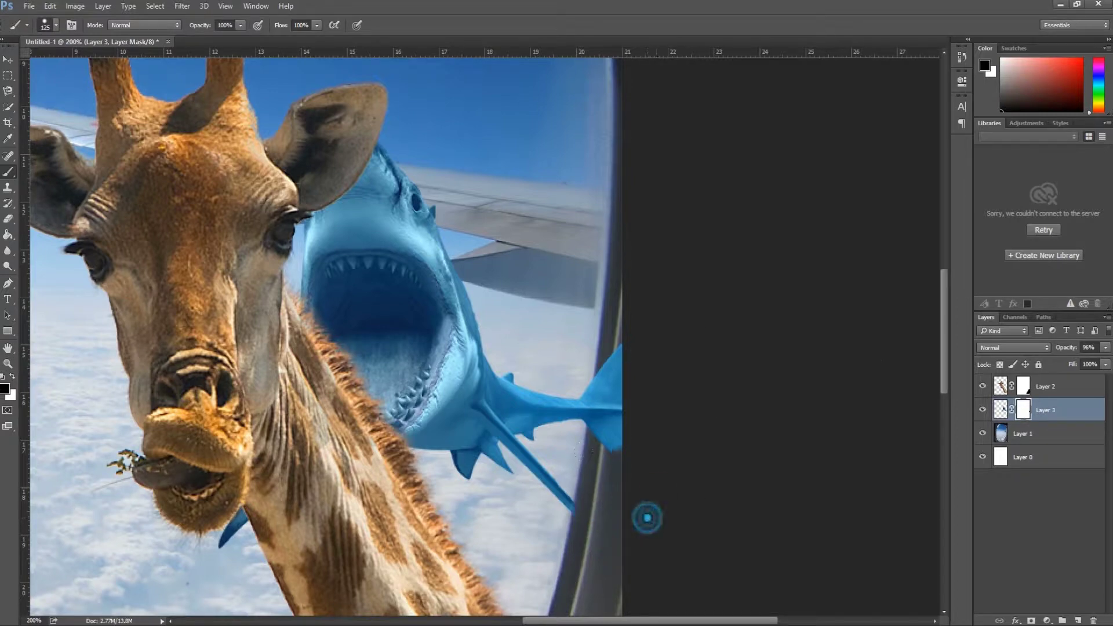
pyautogui.rightClick(652, 485)
pyautogui.rightClick(515, 444)
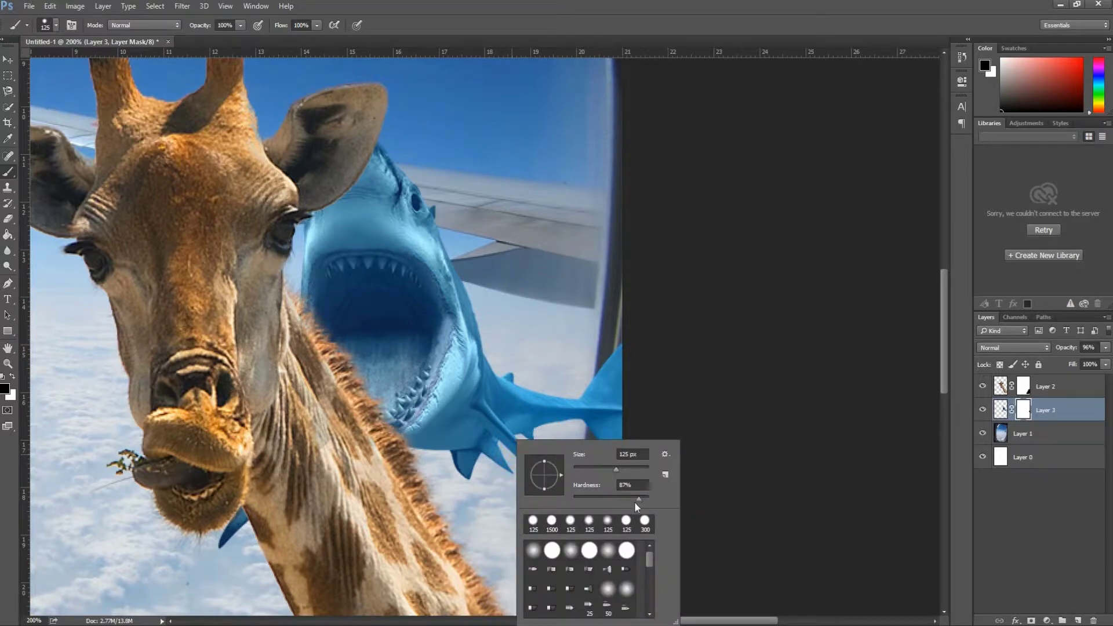
pyautogui.press('Return')
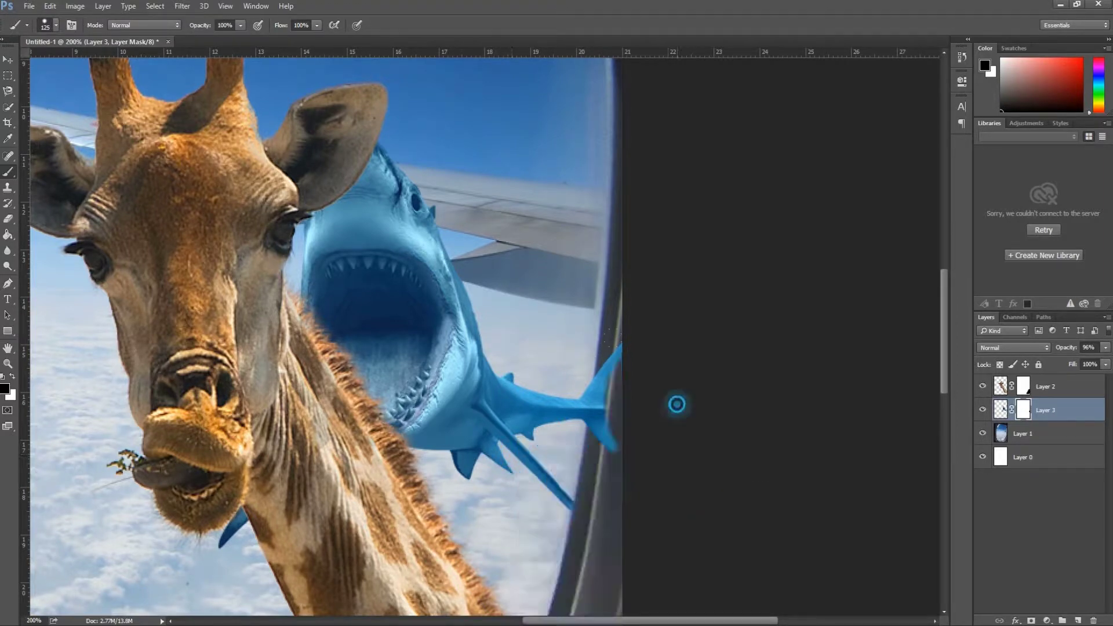
pyautogui.moveTo(676, 402); pyautogui.dragTo(670, 377)
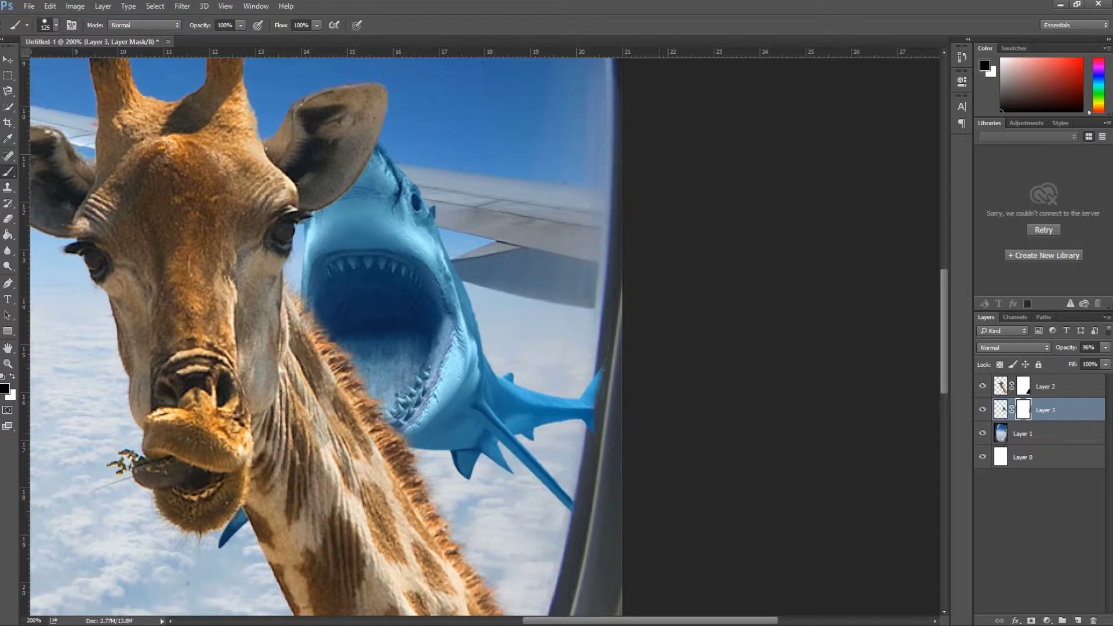
pyautogui.click(659, 435)
pyautogui.click(665, 412)
pyautogui.click(668, 385)
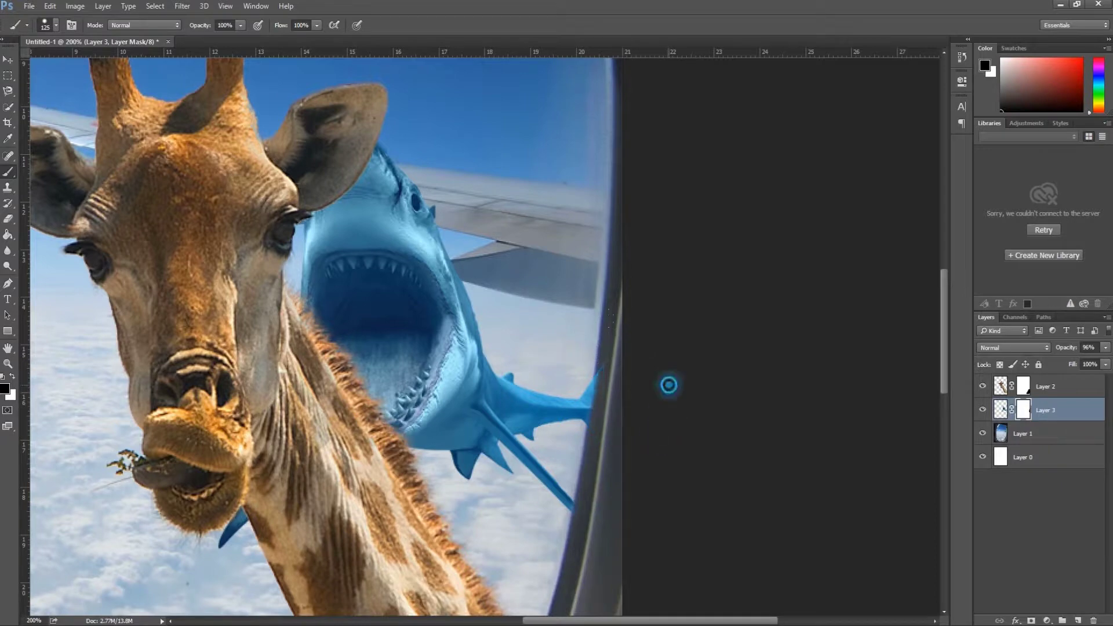
# Touch up the tail-fin mask along the frame edge, then zoom out.
pyautogui.click(665, 391)
pyautogui.click(665, 414)
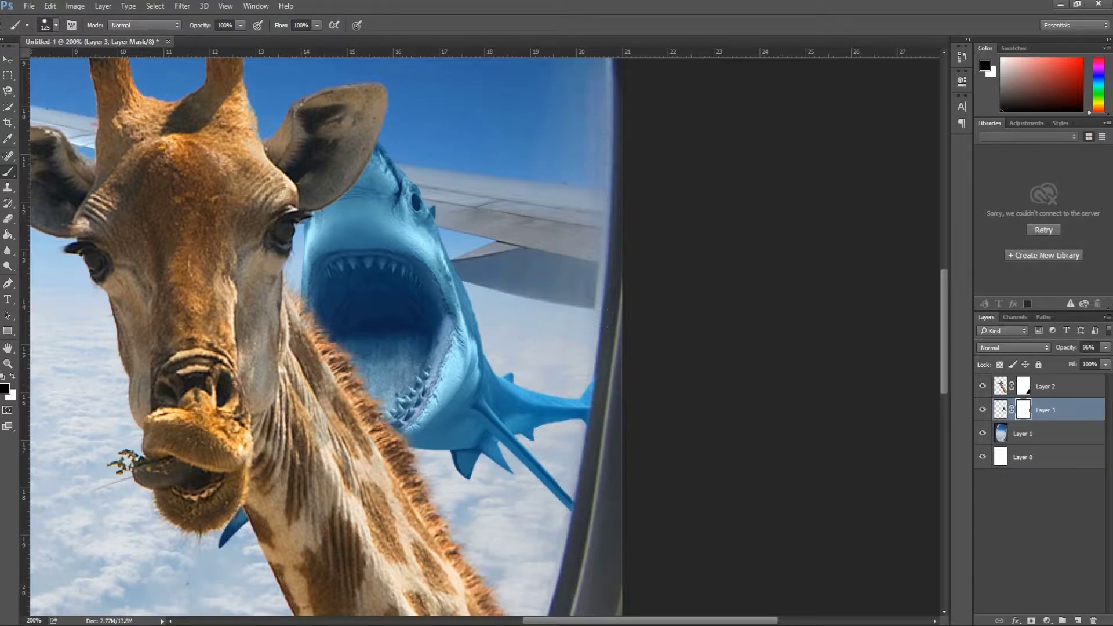
pyautogui.click(667, 384)
pyautogui.click(645, 517)
pyautogui.click(663, 421)
pyautogui.click(659, 438)
pyautogui.click(666, 377)
pyautogui.click(665, 401)
pyautogui.hotkey('ctrl', '-')
pyautogui.hotkey('ctrl', '-')
pyautogui.hotkey('ctrl', '-')
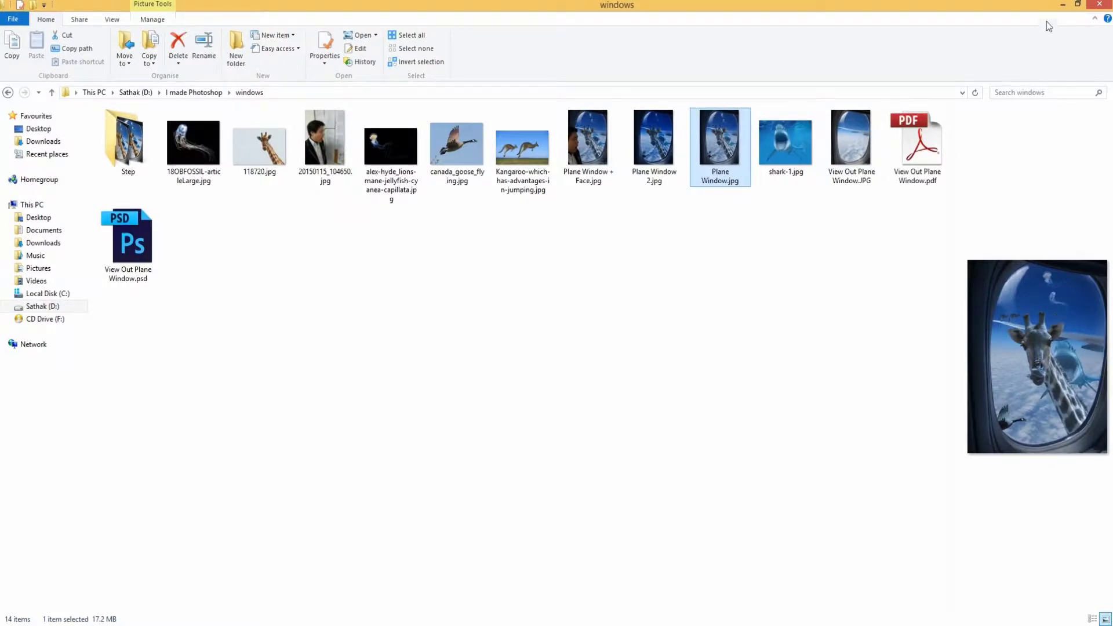
# Minimize the File Explorer window to bring the Photoshop composite back to front.
pyautogui.click(1062, 4)
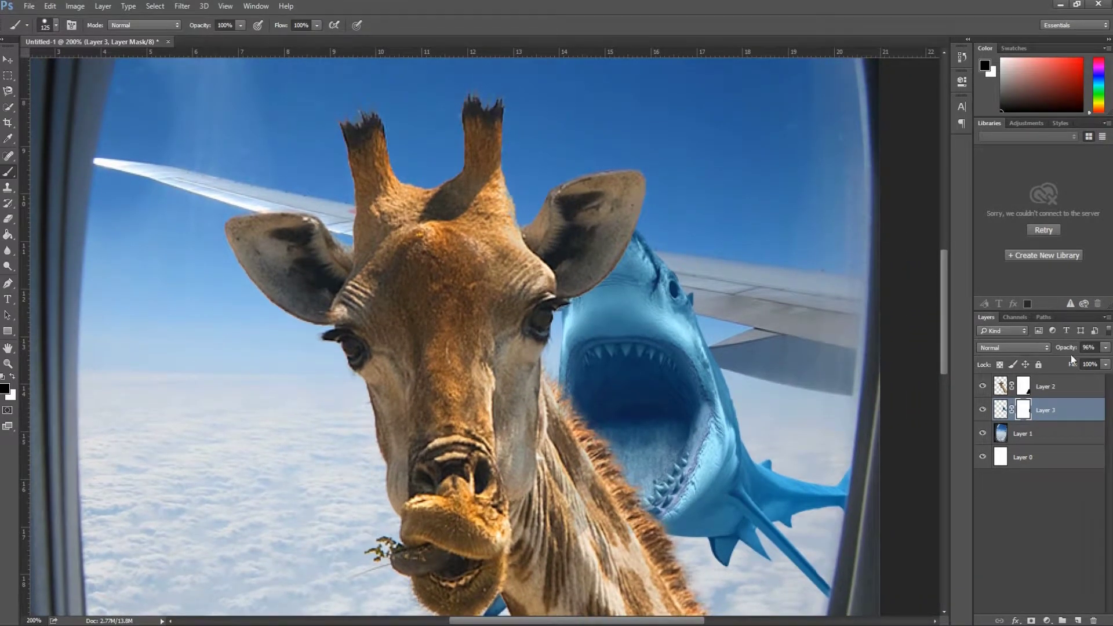
# At 55% shark opacity, mask out the shark's head bumps above the wing.
pyautogui.moveTo(1070, 354); pyautogui.dragTo(1046, 354)
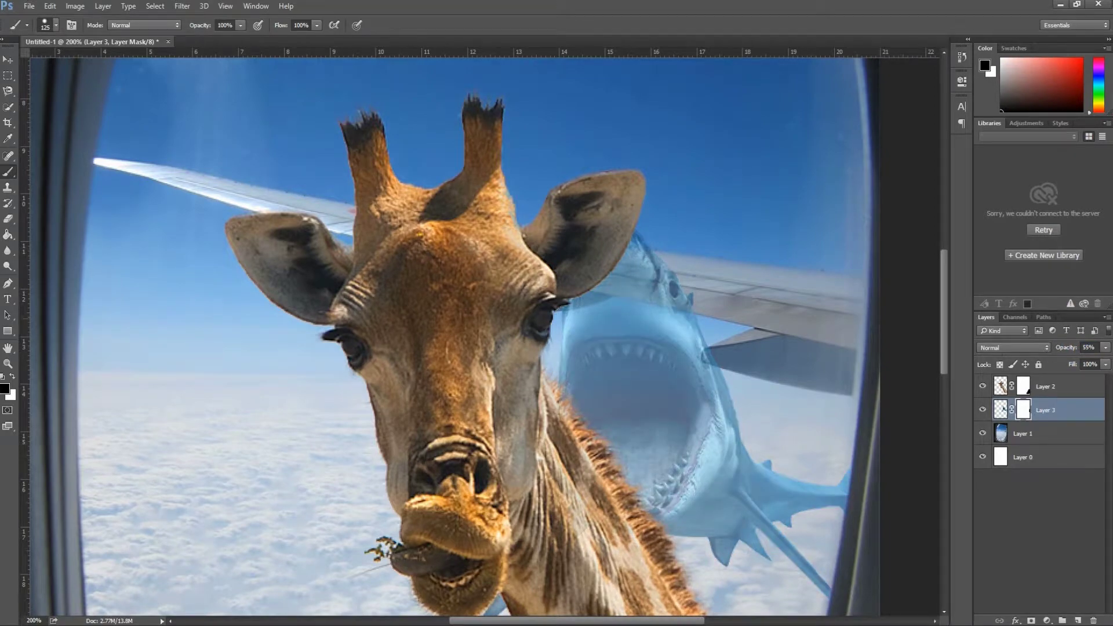
pyautogui.hotkey('ctrl', '+')
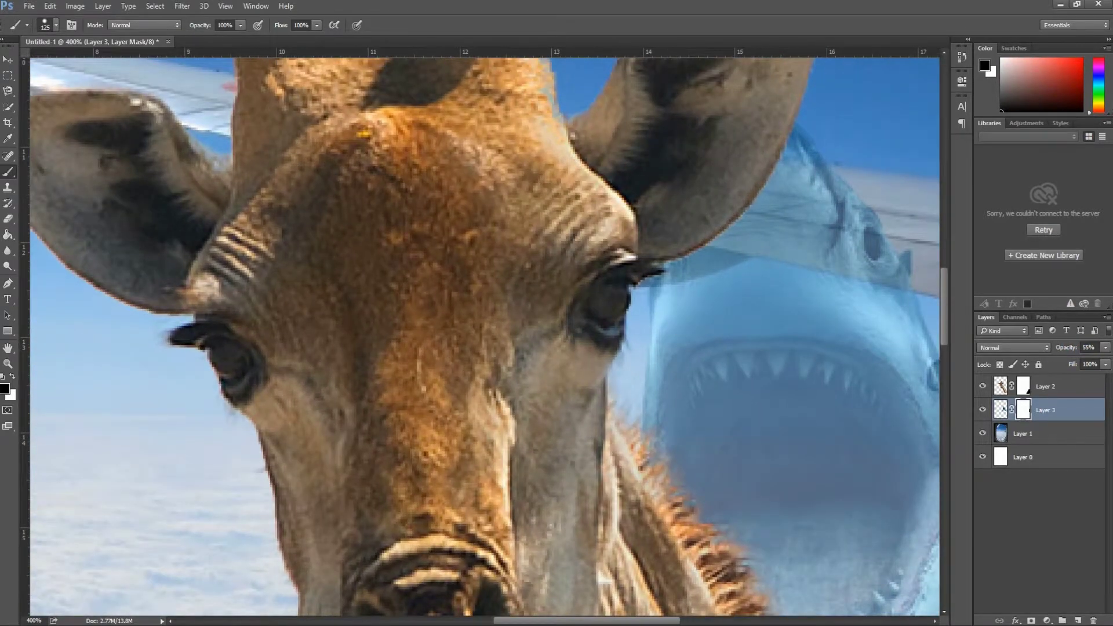
pyautogui.hscroll(3, 515, 416)
pyautogui.hscroll(4, 515, 416)
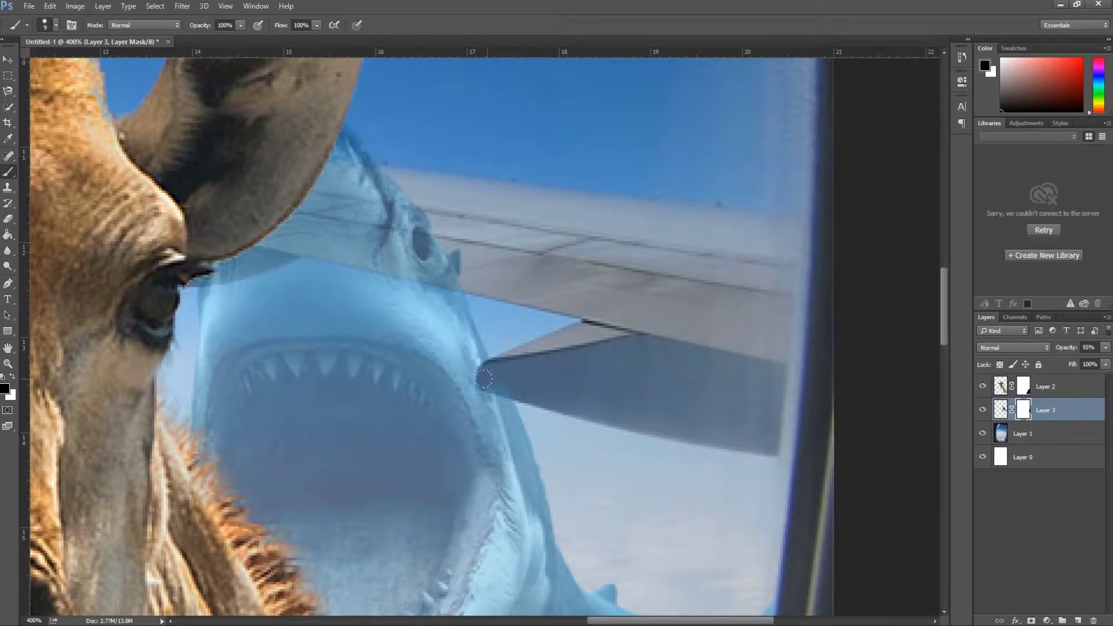
pyautogui.click(484, 368)
pyautogui.moveTo(387, 199)
pyautogui.mouseDown()
pyautogui.moveTo(348, 139)
pyautogui.moveTo(379, 191)
pyautogui.moveTo(398, 190)
pyautogui.mouseUp()
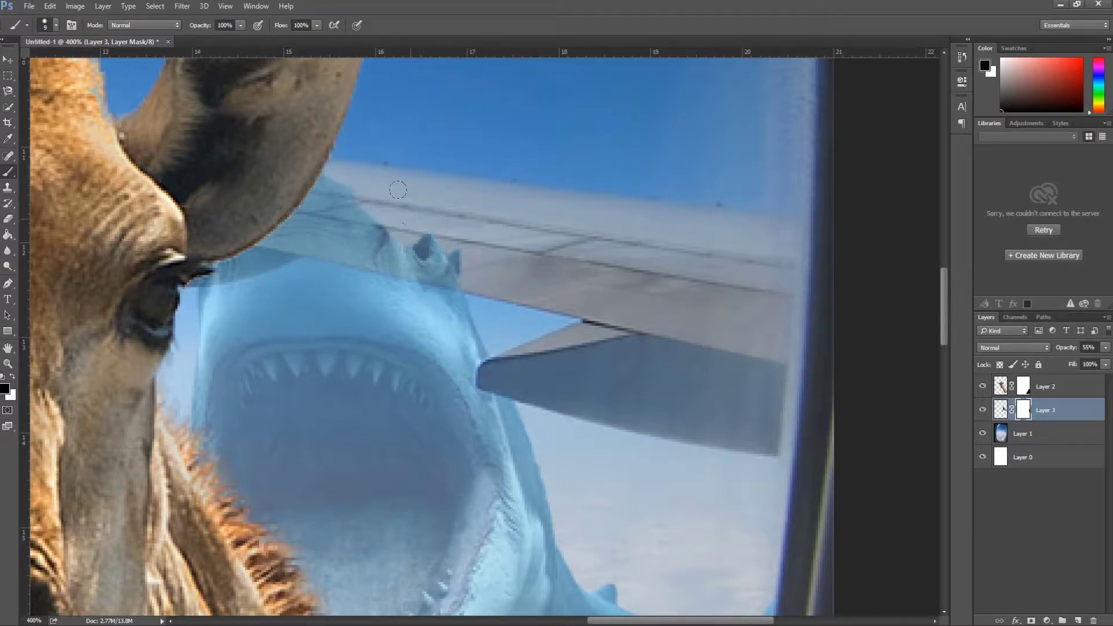
pyautogui.moveTo(462, 254)
pyautogui.mouseDown()
pyautogui.moveTo(333, 208)
pyautogui.moveTo(327, 165)
pyautogui.moveTo(290, 229)
pyautogui.moveTo(211, 286)
pyautogui.moveTo(271, 252)
pyautogui.moveTo(342, 244)
pyautogui.moveTo(308, 236)
pyautogui.moveTo(316, 250)
pyautogui.moveTo(437, 267)
pyautogui.mouseUp()
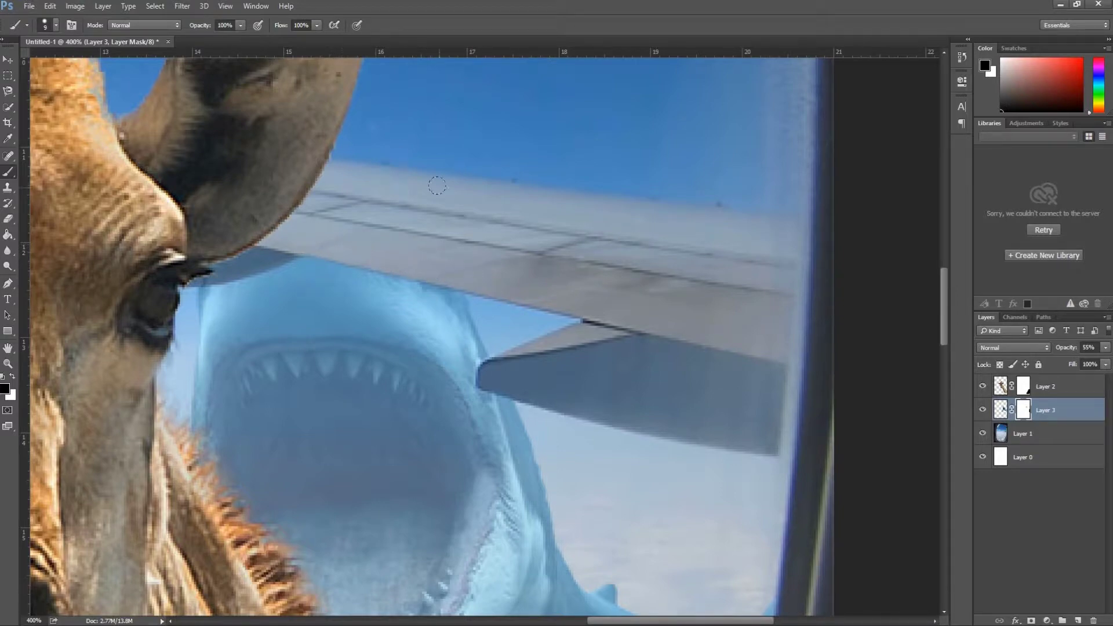
# Restore the shark layer to 100% opacity and fit the composite to the screen.
pyautogui.moveTo(1070, 347); pyautogui.dragTo(1101, 344)
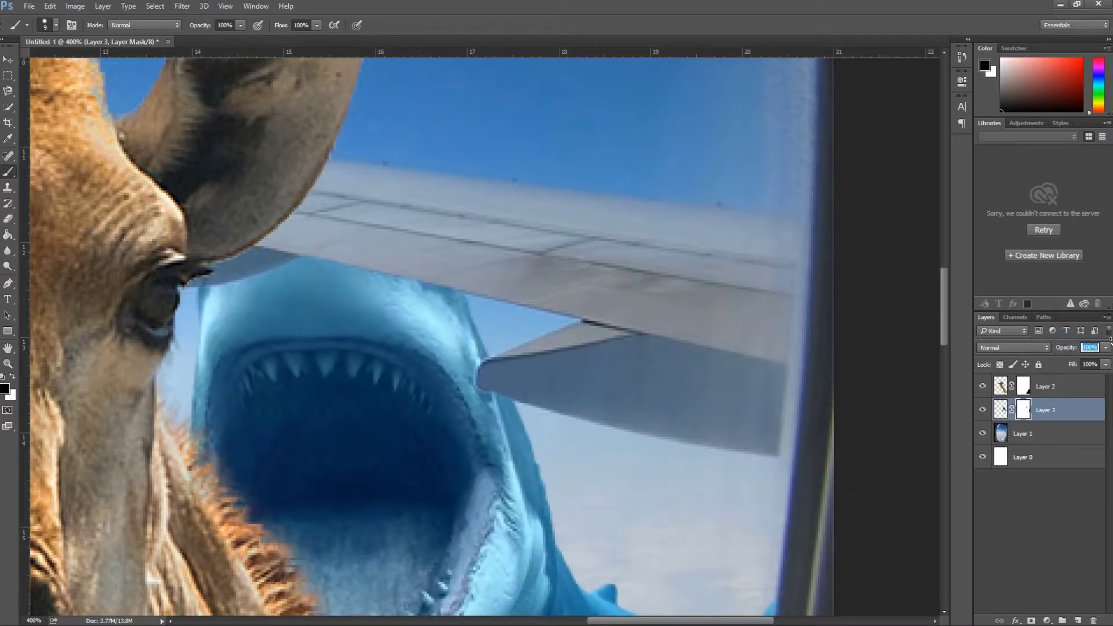
pyautogui.click(8, 363)
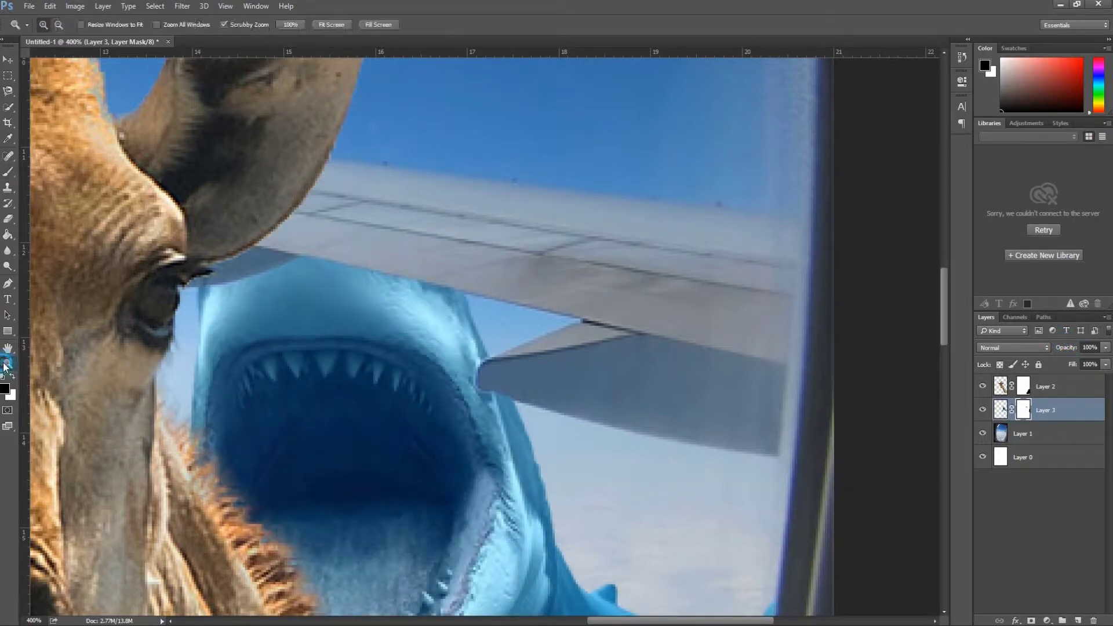
pyautogui.click(332, 24)
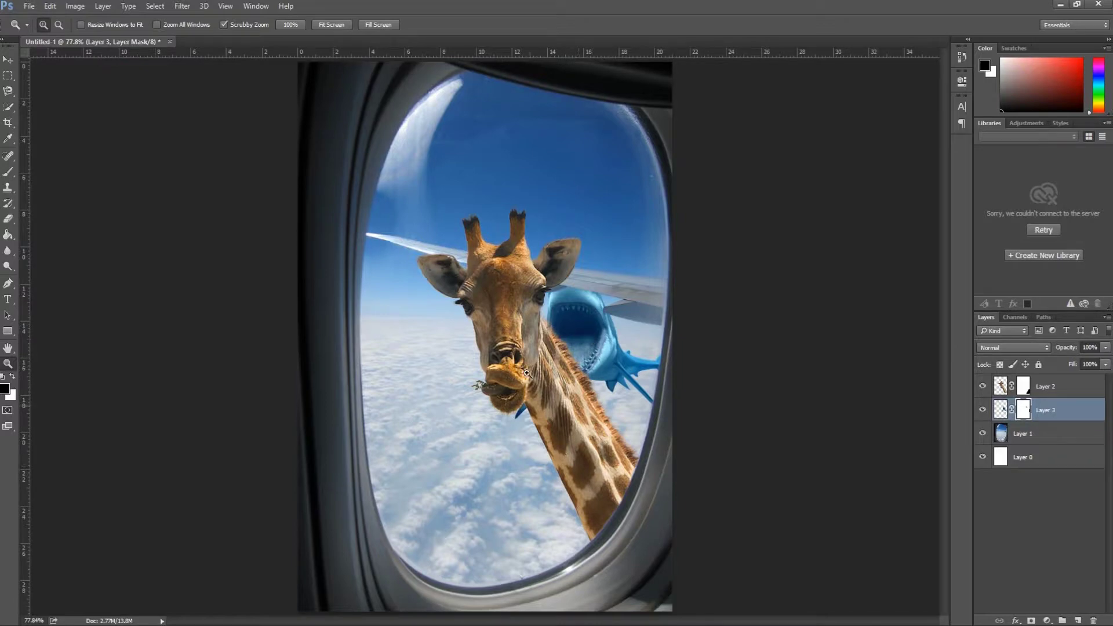
# Open canada_goose_flying.jpg as its own document.
pyautogui.click(27, 5)
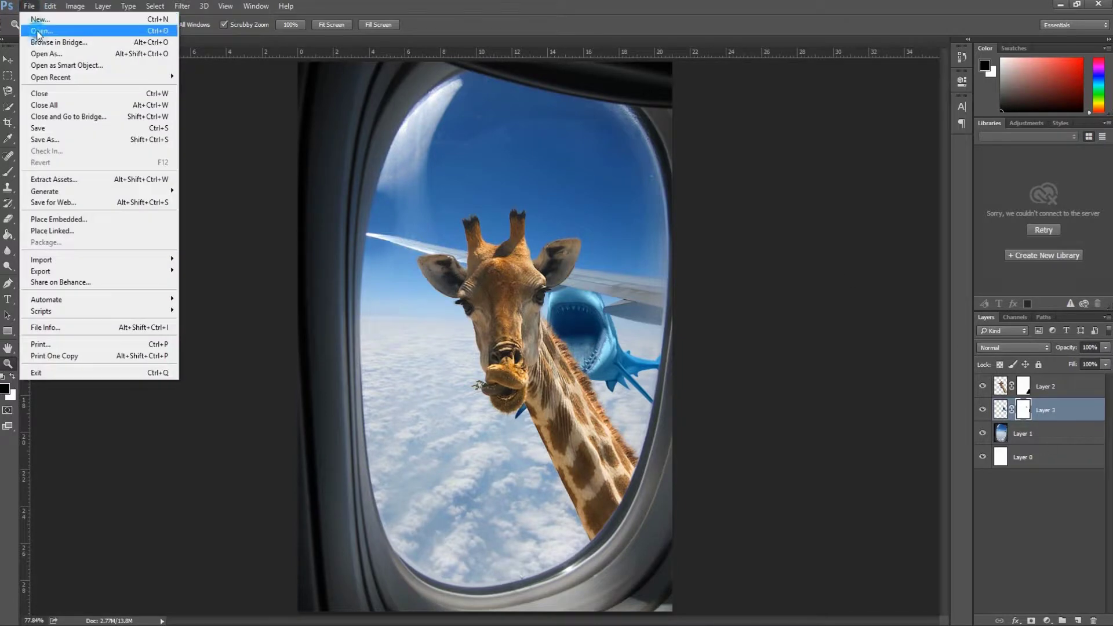
pyautogui.click(35, 33)
pyautogui.click(377, 200)
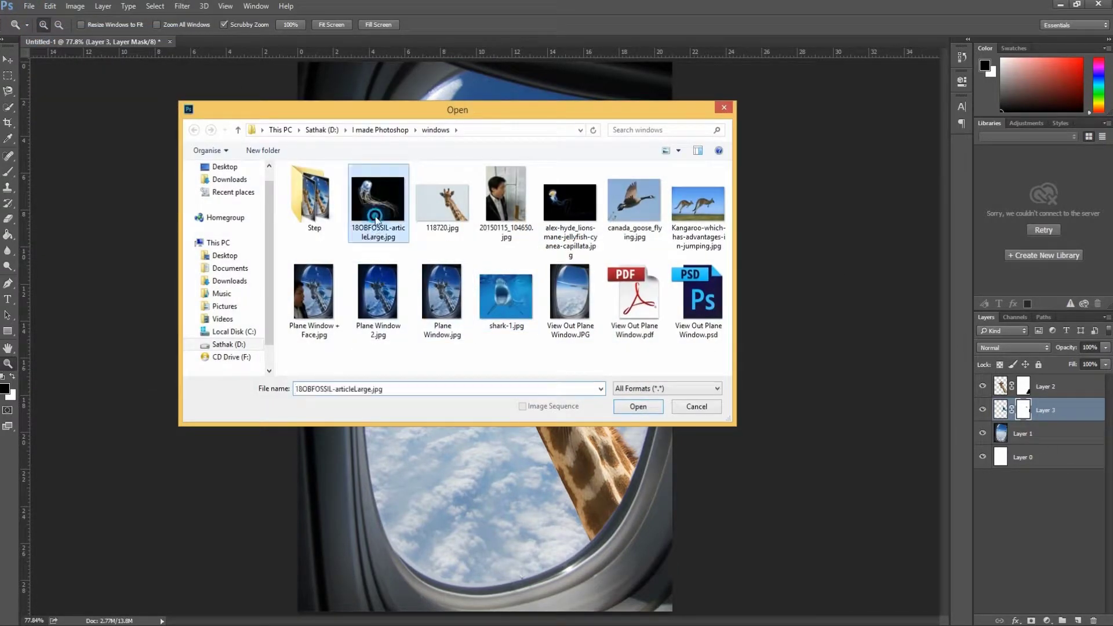
pyautogui.click(554, 197)
pyautogui.click(634, 200)
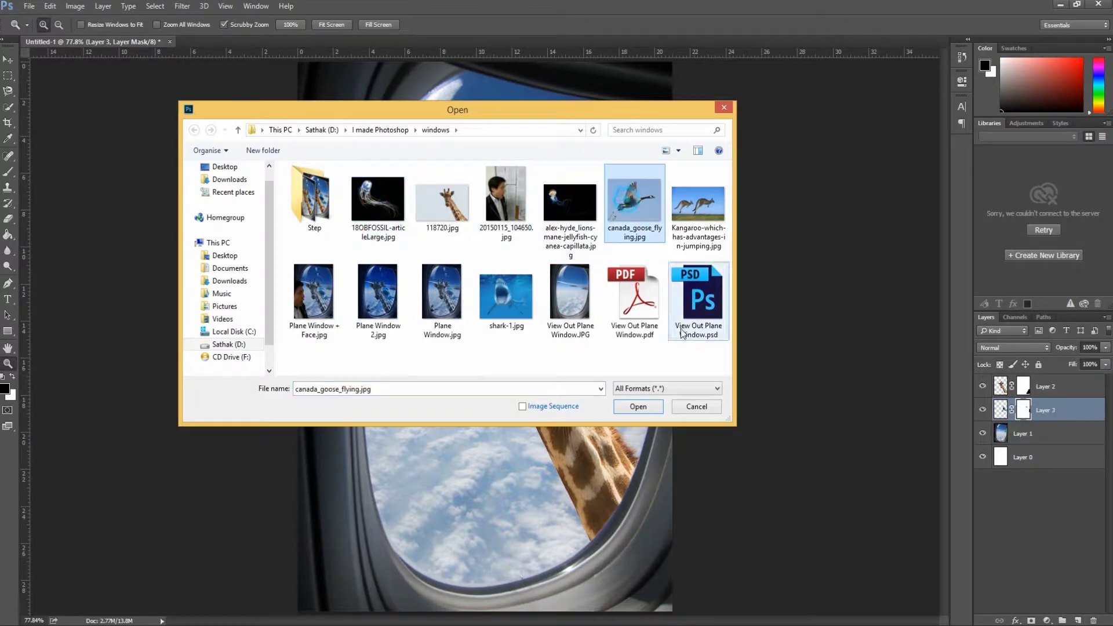
pyautogui.click(643, 406)
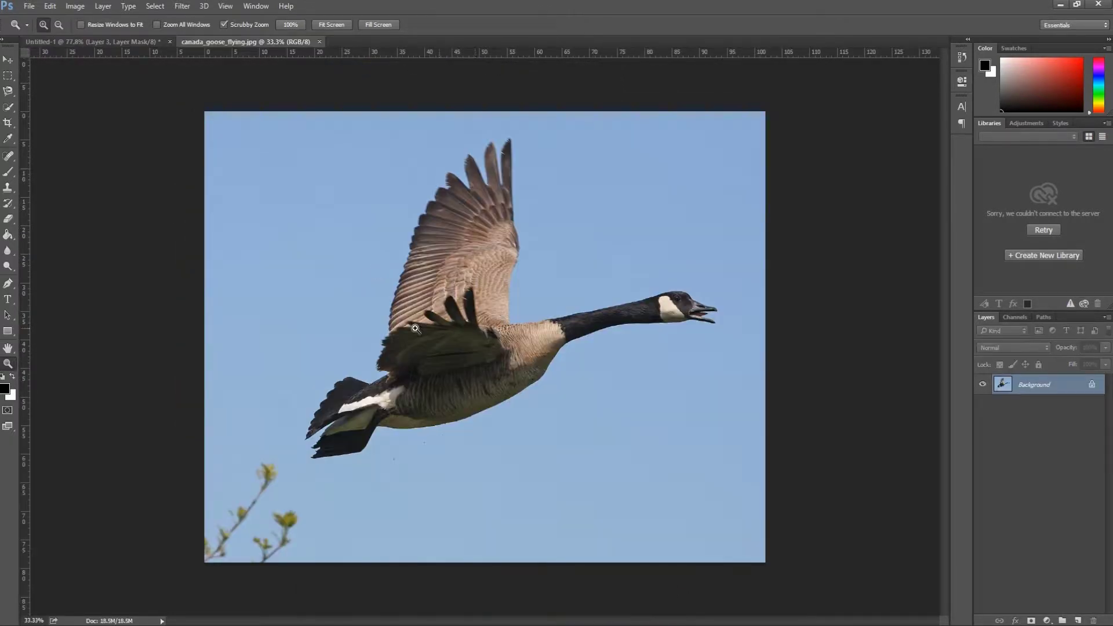
# Crop the goose photo's bottom edge up to remove most of the branch.
pyautogui.click(8, 122)
pyautogui.moveTo(485, 561); pyautogui.dragTo(489, 521)
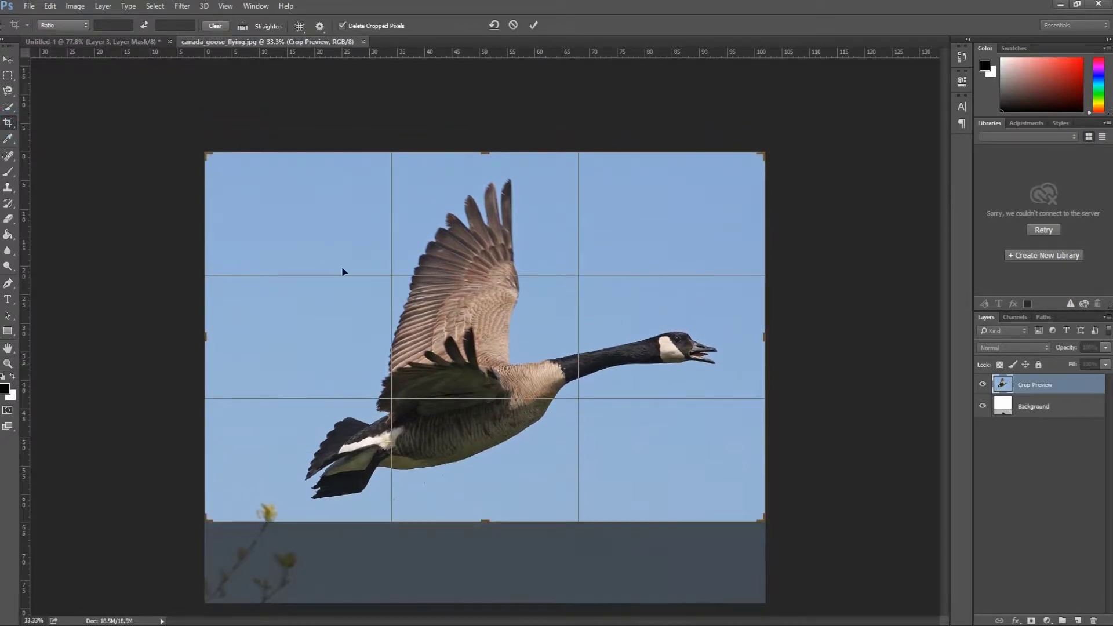
pyautogui.click(533, 26)
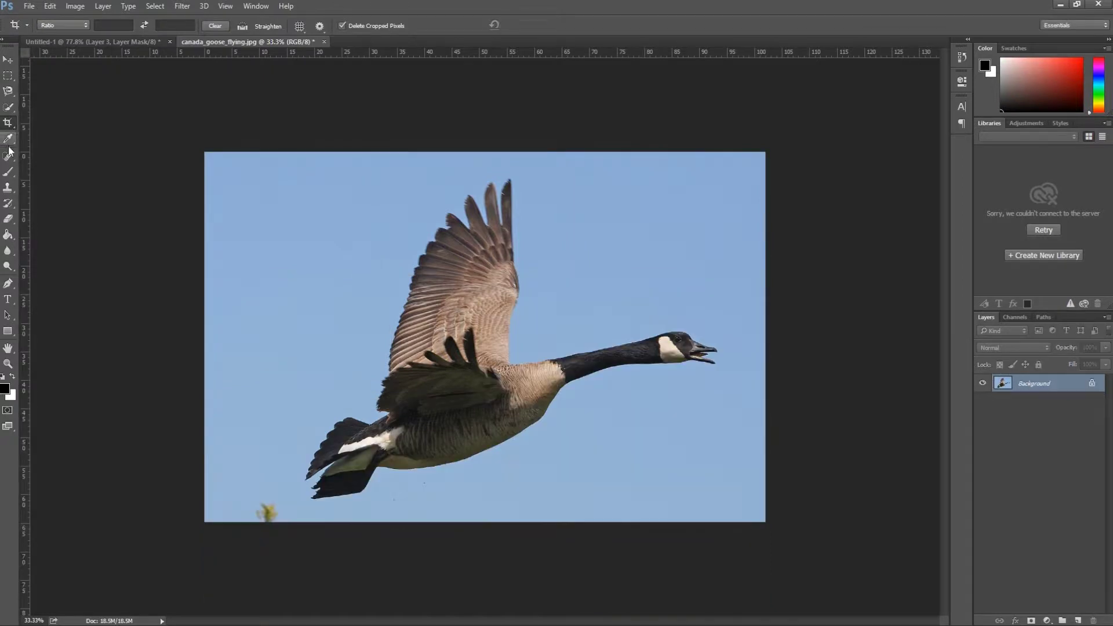
pyautogui.click(8, 218)
# Erase the leftover branch tip at bottom left and unlock the background as Layer 0.
pyautogui.rightClick(15, 217)
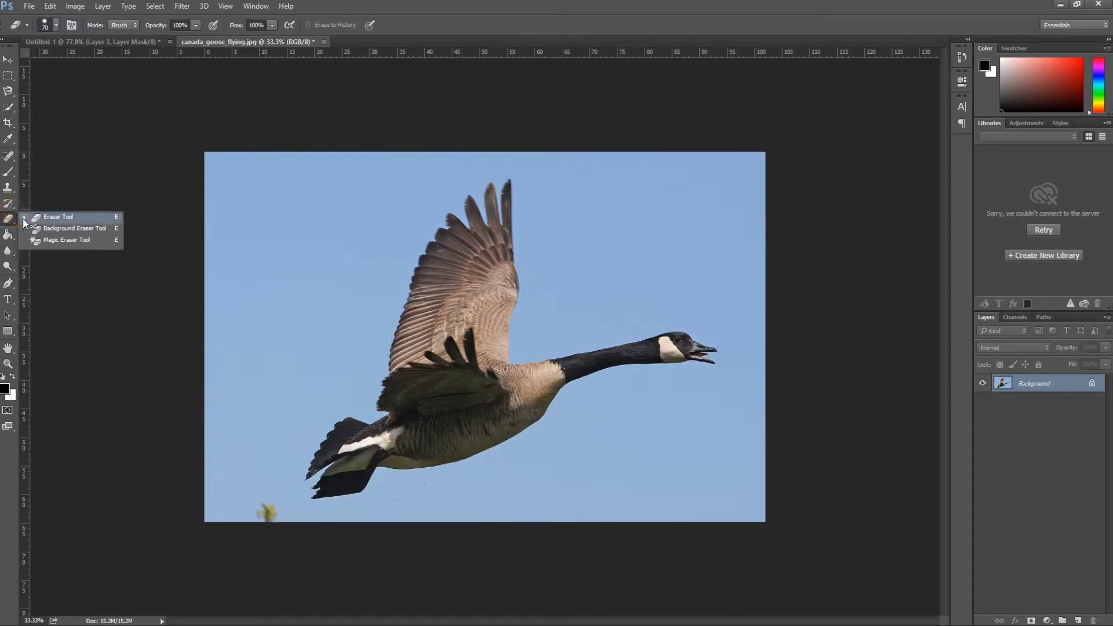
pyautogui.click(53, 216)
pyautogui.moveTo(269, 527); pyautogui.dragTo(291, 514)
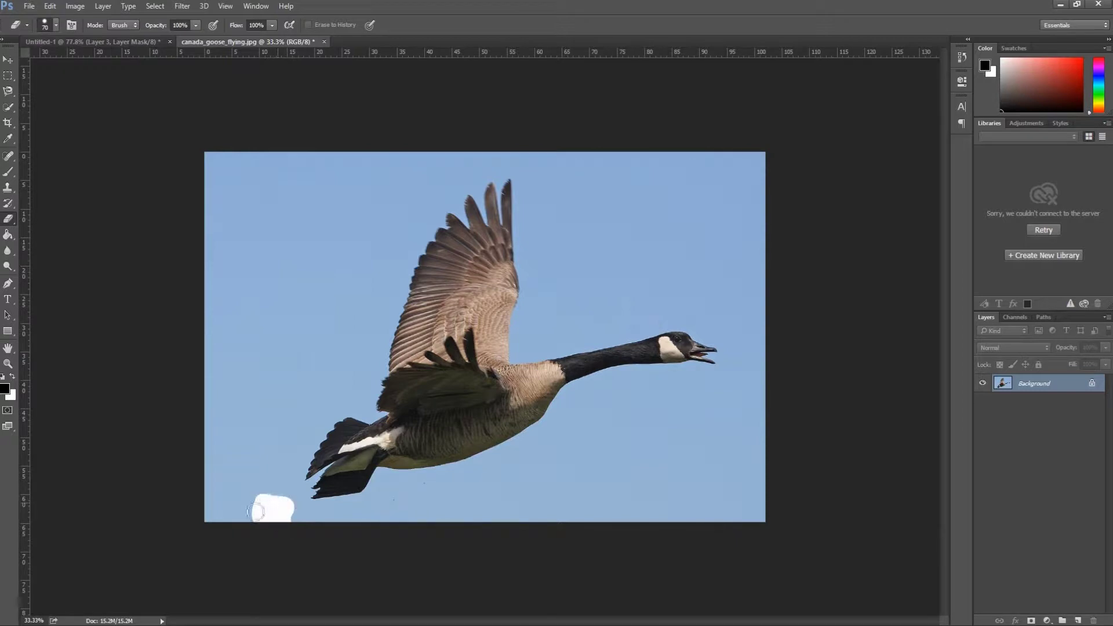
pyautogui.doubleClick(1056, 385)
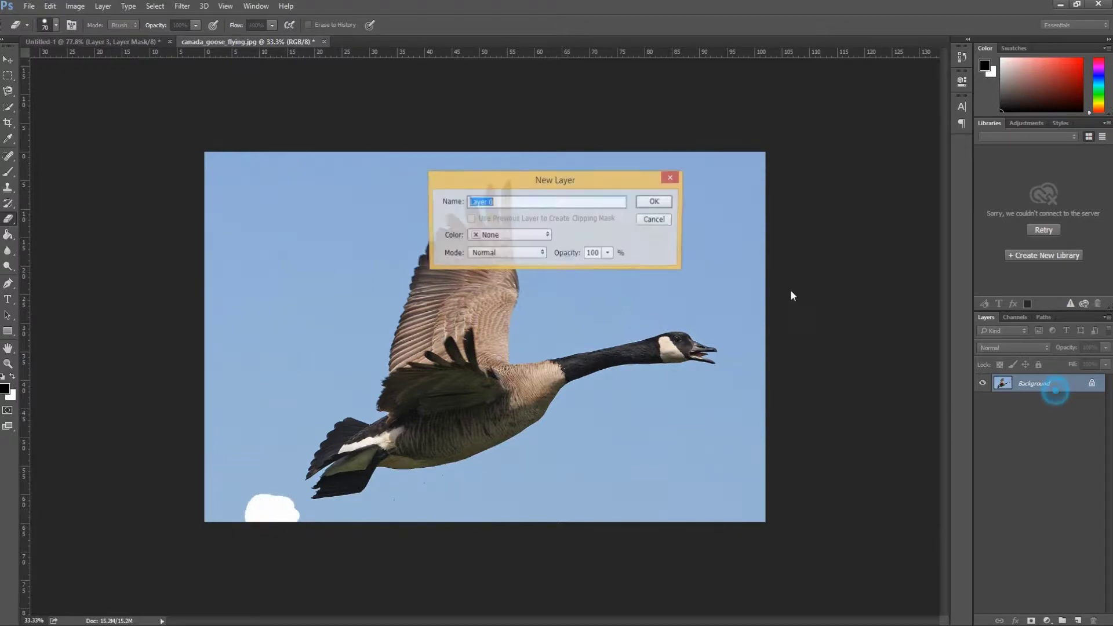
pyautogui.click(656, 201)
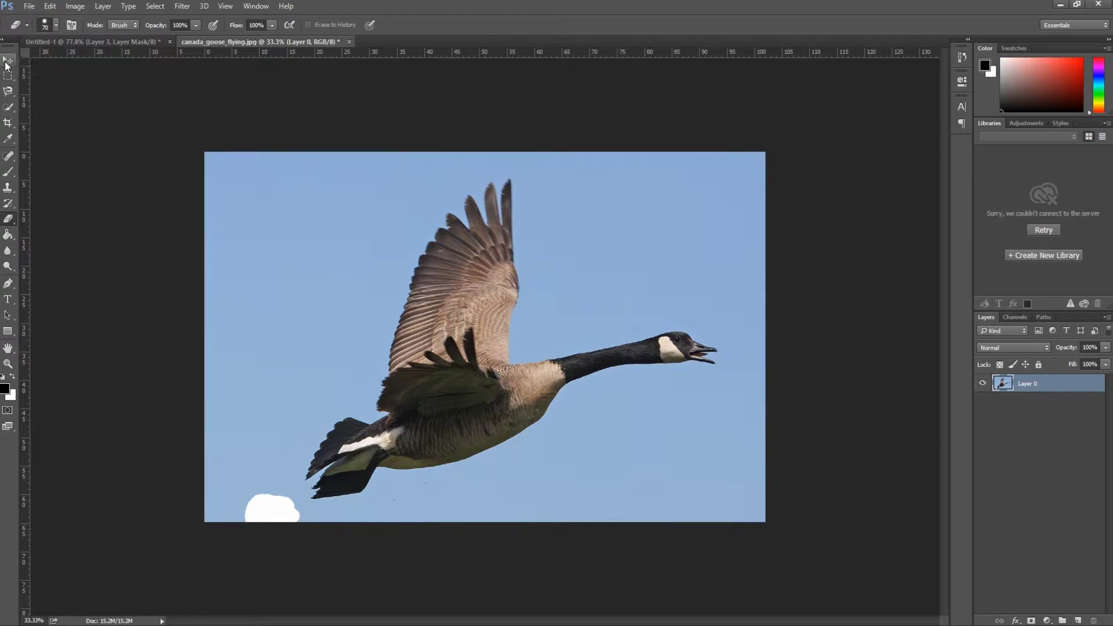
# Switch to the Background Eraser Tool with 50% tolerance.
pyautogui.rightClick(7, 218)
pyautogui.click(70, 226)
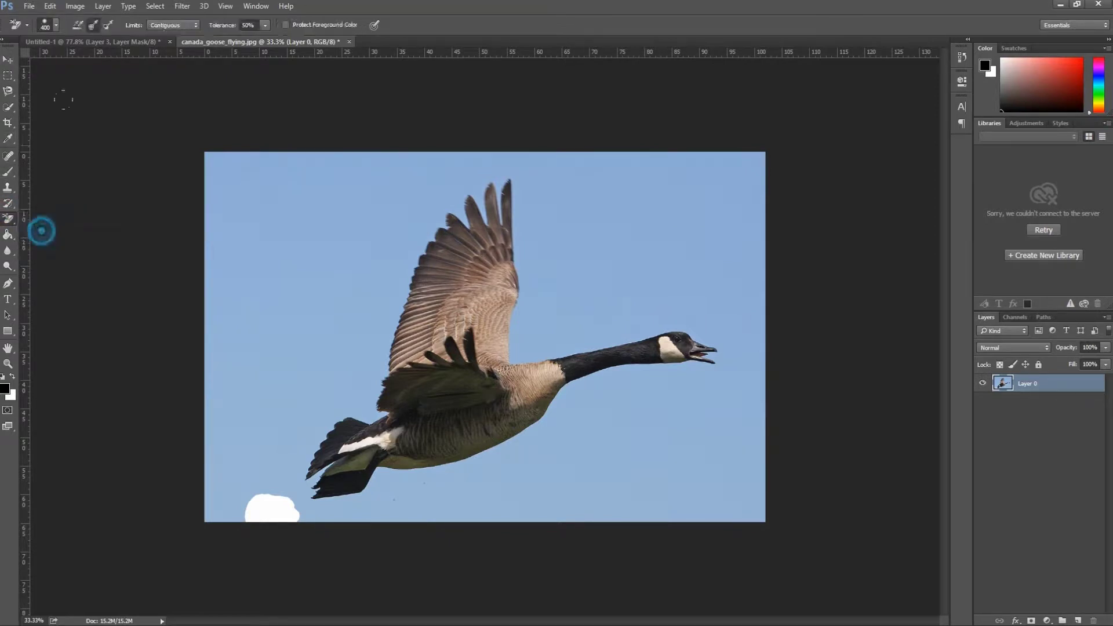
pyautogui.click(250, 25)
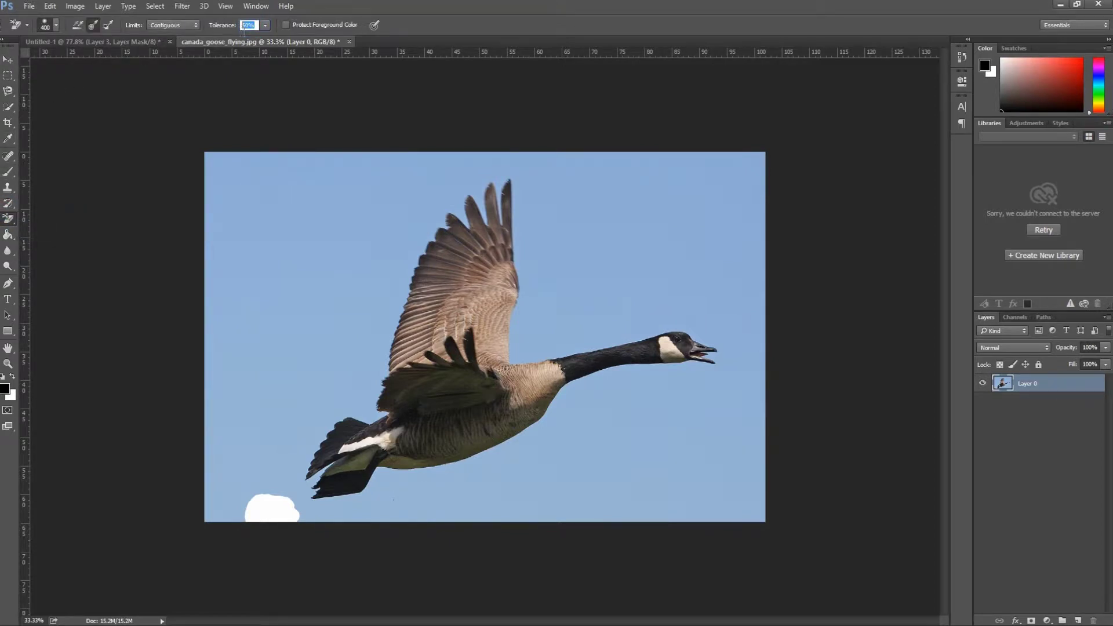
pyautogui.write('50')
pyautogui.click(52, 25)
# Brush away the blue sky on the left, between wing and tail, and below the neck.
pyautogui.moveTo(232, 169); pyautogui.dragTo(235, 504)
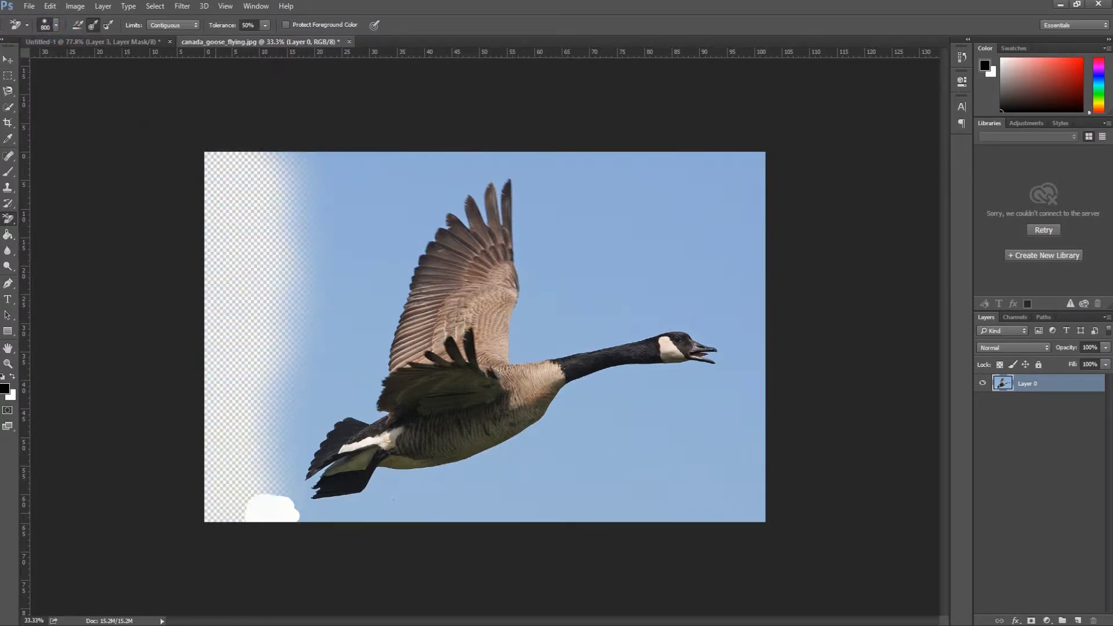
pyautogui.moveTo(296, 360); pyautogui.dragTo(313, 504)
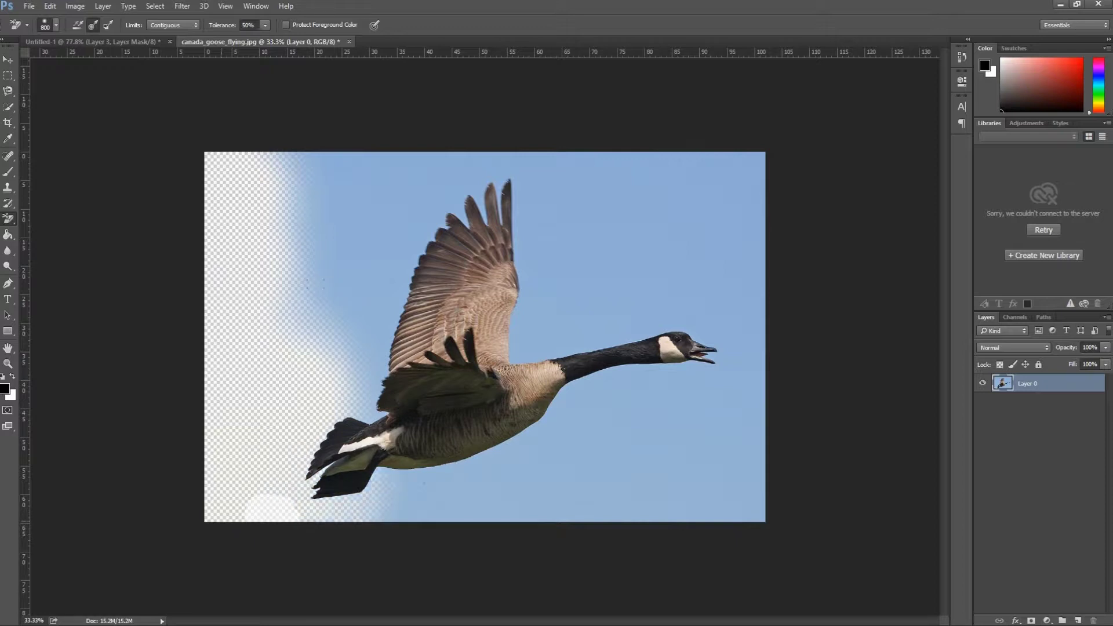
pyautogui.moveTo(307, 220); pyautogui.dragTo(370, 414)
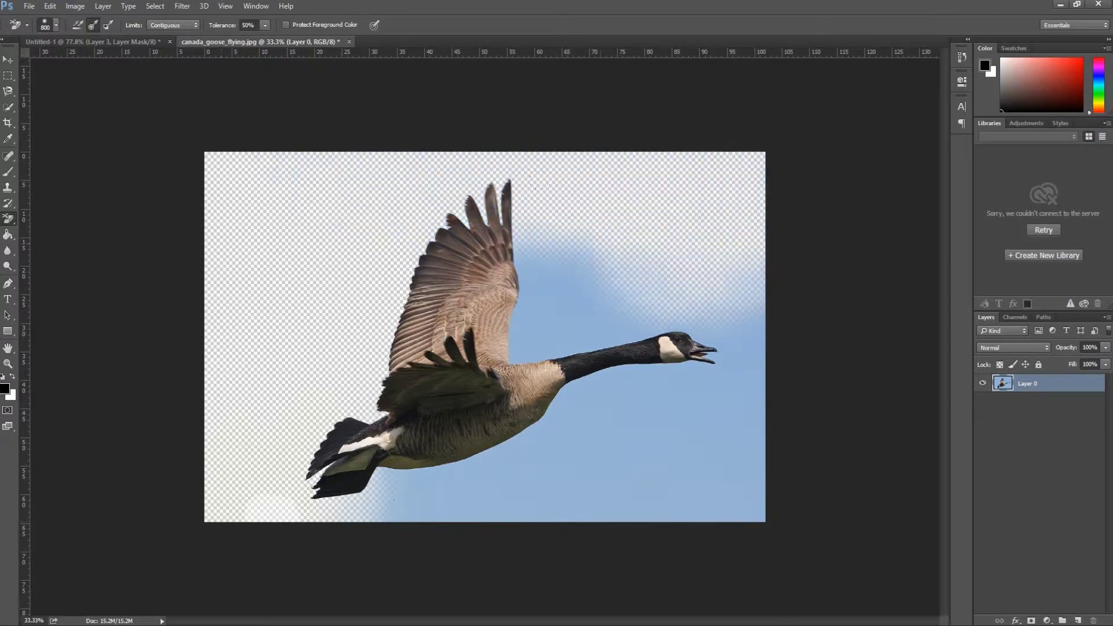
pyautogui.click(671, 450)
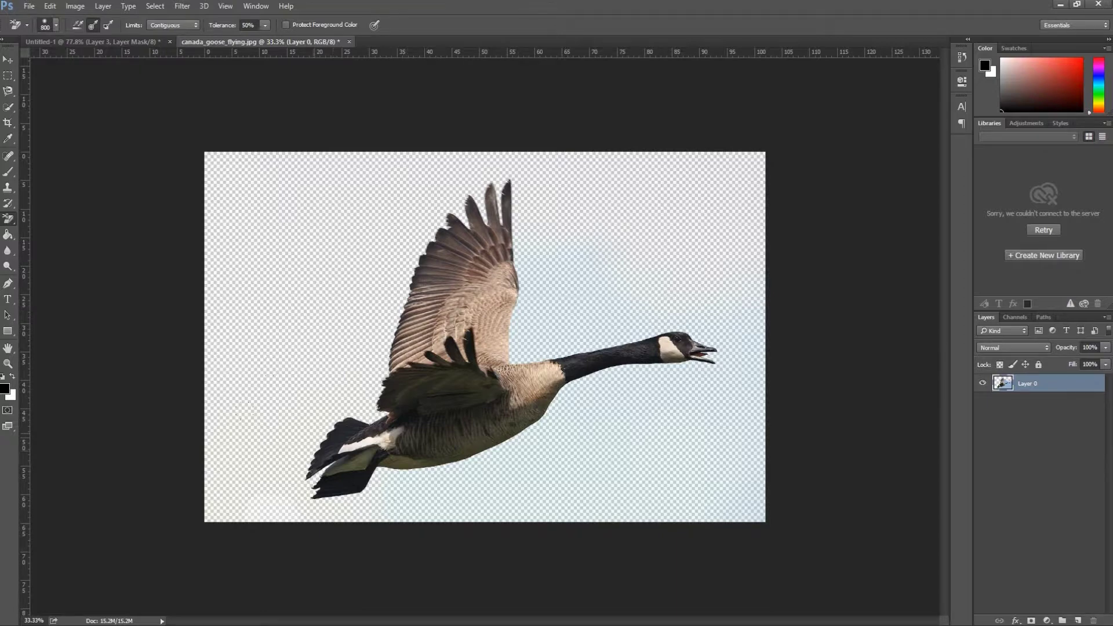
# With the plain Eraser at adjusted hardness, erase leftover sky near the wing, beak and lower-right edge.
pyautogui.rightClick(9, 220)
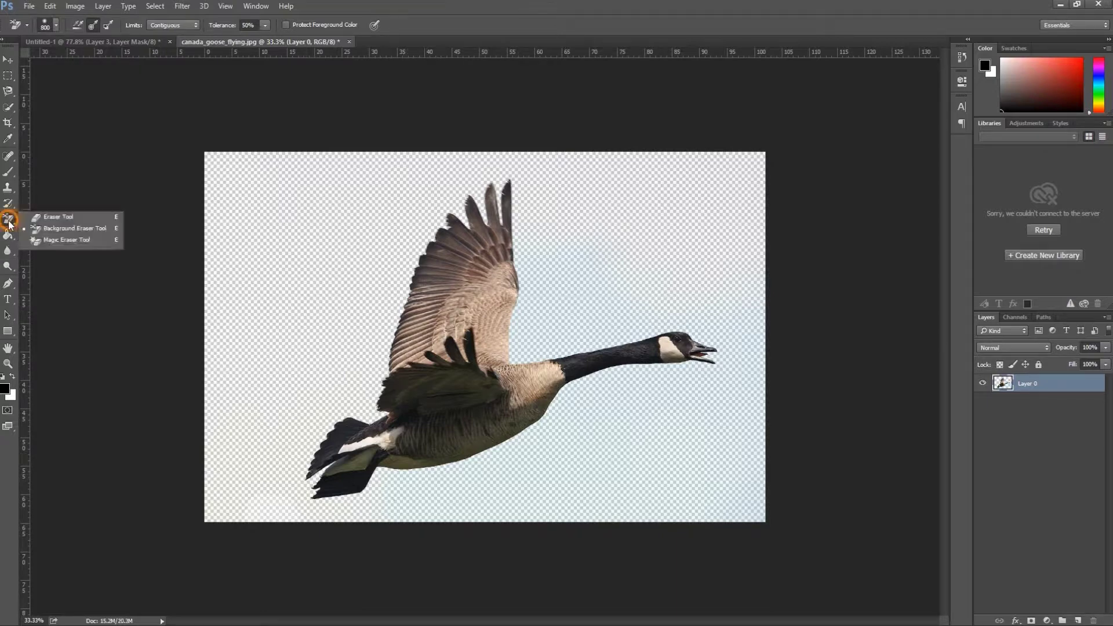
pyautogui.click(49, 219)
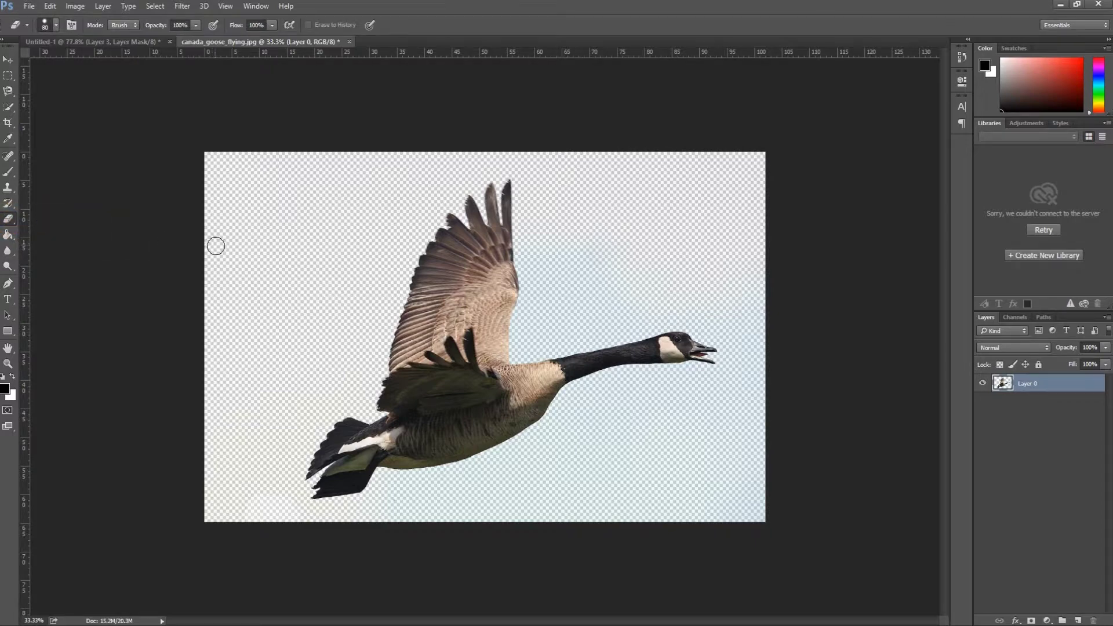
pyautogui.rightClick(245, 235)
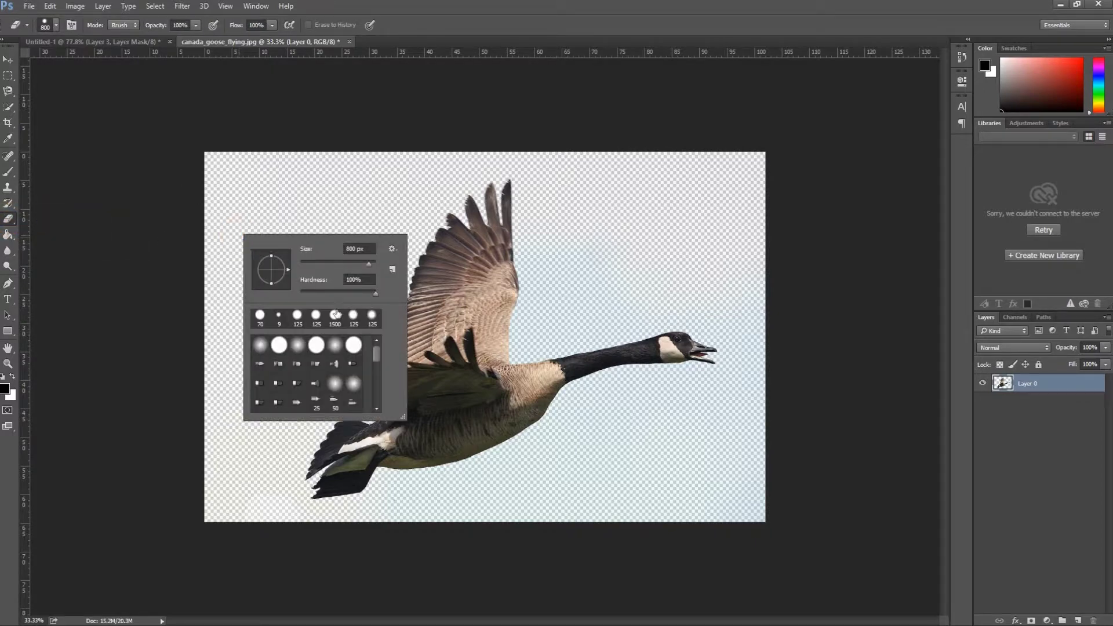
pyautogui.click(359, 280)
pyautogui.click(229, 192)
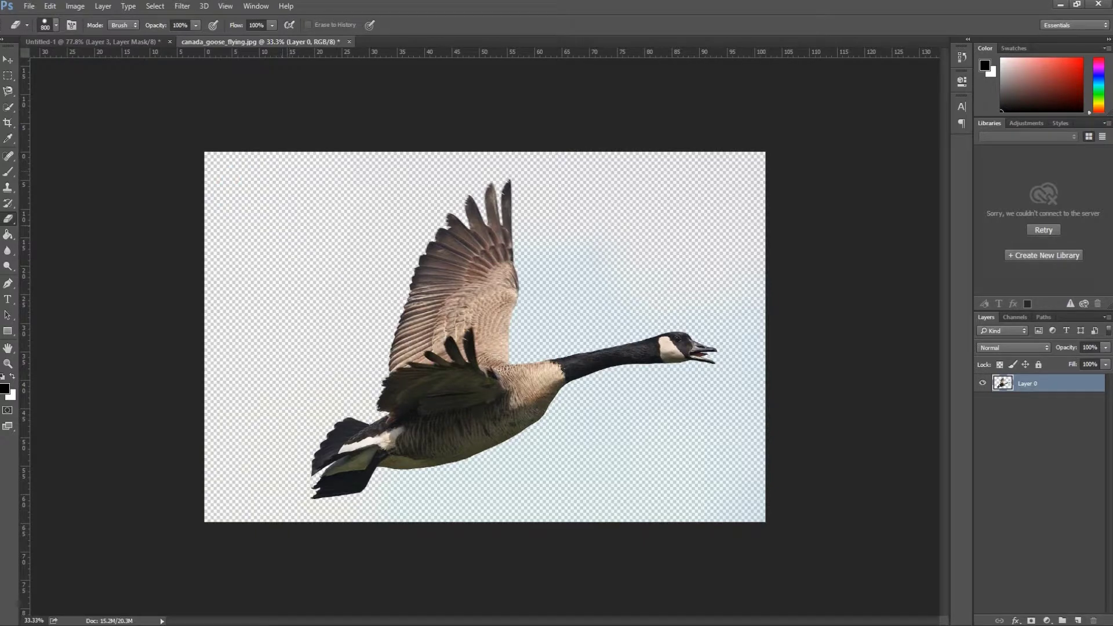
pyautogui.click(216, 286)
pyautogui.moveTo(568, 95); pyautogui.dragTo(552, 152)
pyautogui.moveTo(759, 313); pyautogui.dragTo(749, 348)
pyautogui.moveTo(753, 406); pyautogui.dragTo(734, 513)
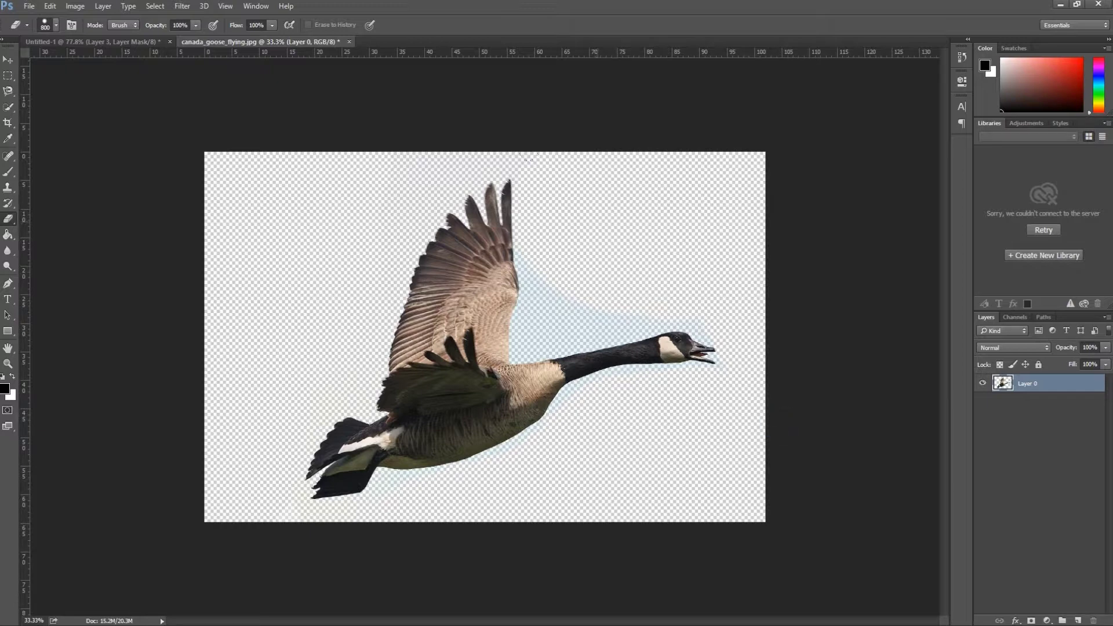
# With a smaller brush, clean the pale fringe along the wing, neck, beak and belly.
pyautogui.click(558, 278)
pyautogui.press('[')
pyautogui.press('[')
pyautogui.click(566, 321)
pyautogui.press('[')
pyautogui.press('[')
pyautogui.press('[')
pyautogui.click(524, 330)
pyautogui.moveTo(543, 345)
pyautogui.mouseDown()
pyautogui.moveTo(669, 310)
pyautogui.moveTo(719, 342)
pyautogui.mouseUp()
pyautogui.moveTo(626, 384); pyautogui.dragTo(683, 375)
pyautogui.moveTo(543, 475); pyautogui.dragTo(425, 489)
# Crop the goose image inward on the left, right, top and bottom to trim empty margins.
pyautogui.click(8, 122)
pyautogui.moveTo(203, 339); pyautogui.dragTo(248, 337)
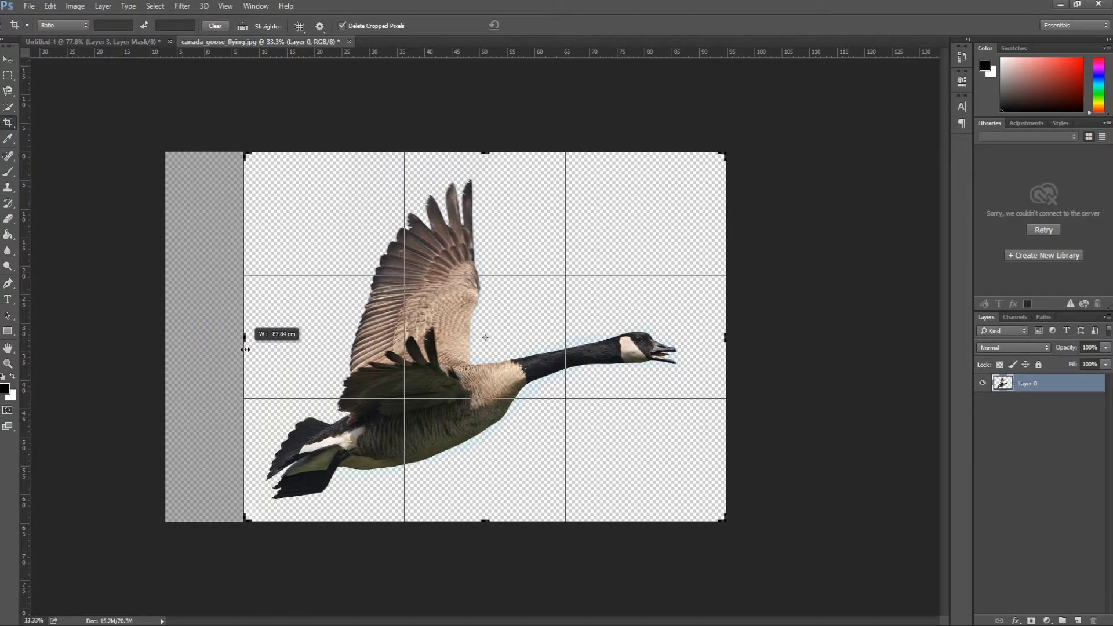
pyautogui.moveTo(722, 334); pyautogui.dragTo(707, 334)
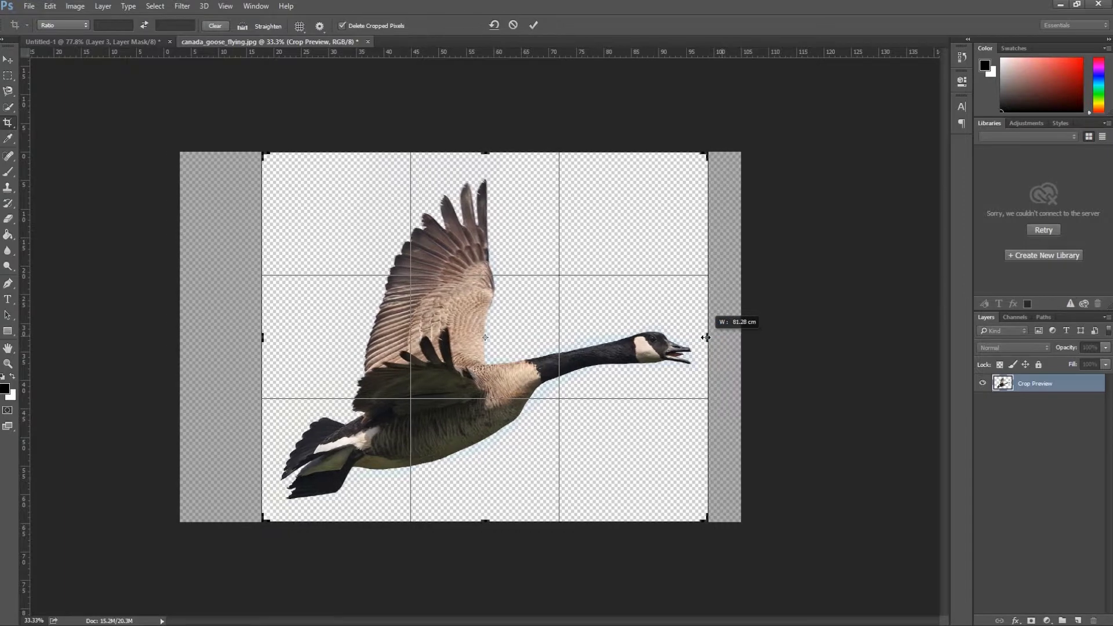
pyautogui.moveTo(487, 154); pyautogui.dragTo(486, 170)
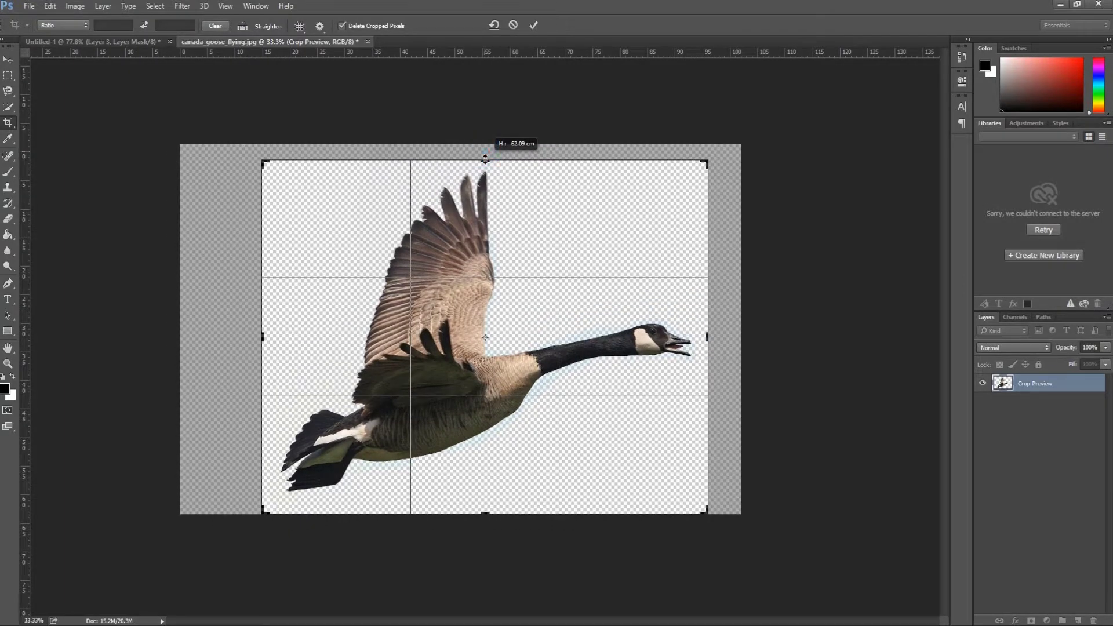
pyautogui.moveTo(479, 516); pyautogui.dragTo(483, 507)
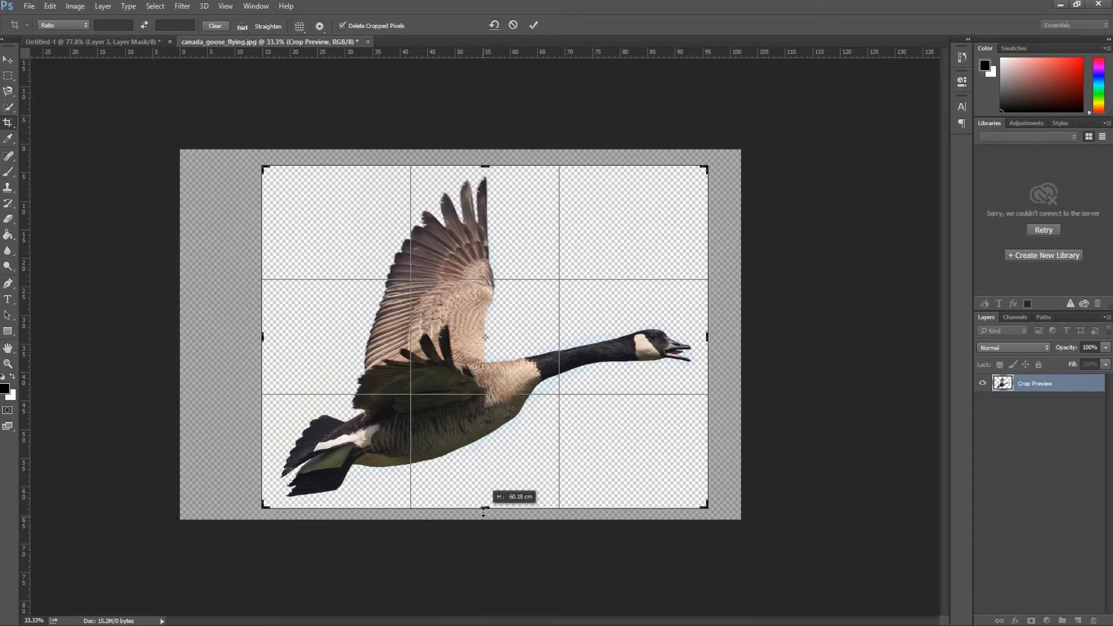
pyautogui.click(534, 24)
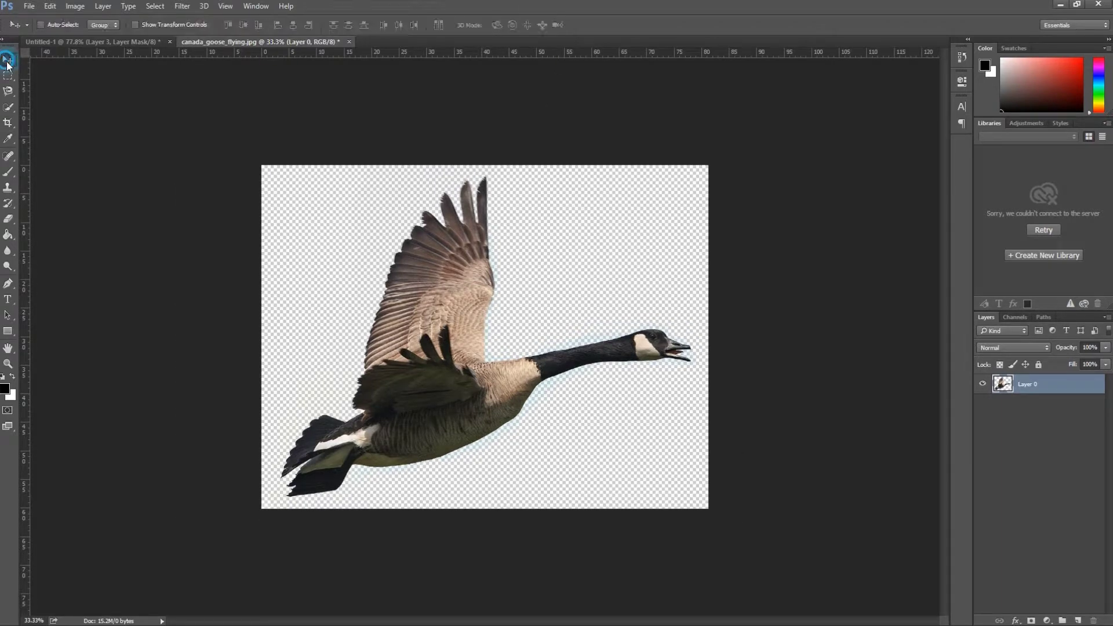
# Drag the goose into the Untitled-1 composite as Layer 4 and close its source without saving.
pyautogui.press('v')
pyautogui.moveTo(406, 300)
pyautogui.mouseDown()
pyautogui.moveTo(151, 98)
pyautogui.moveTo(470, 268)
pyautogui.mouseUp()
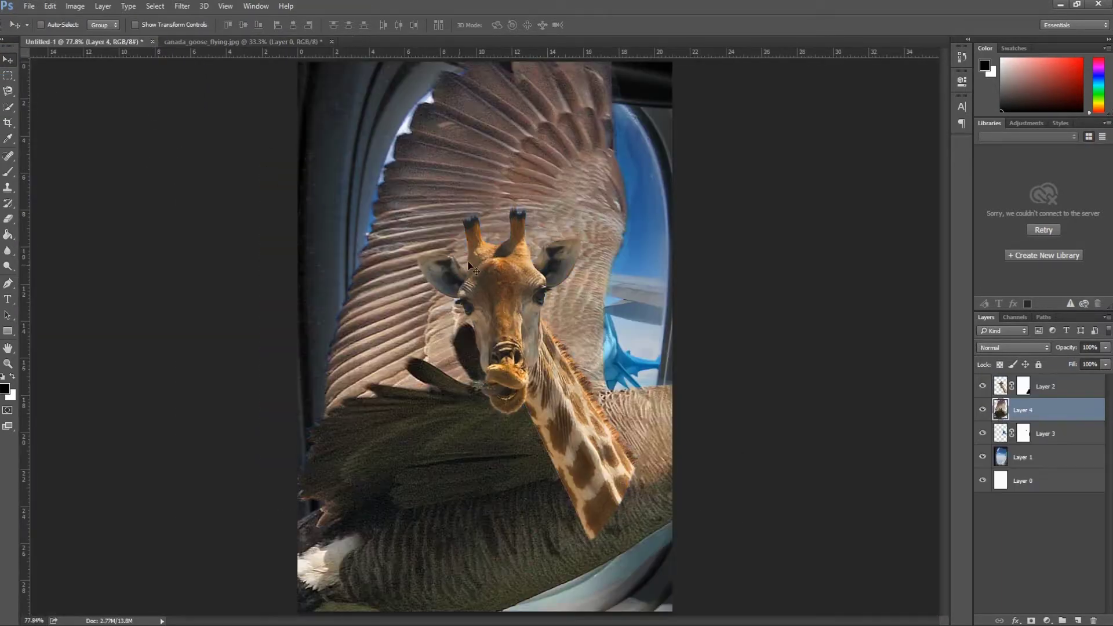
pyautogui.click(333, 43)
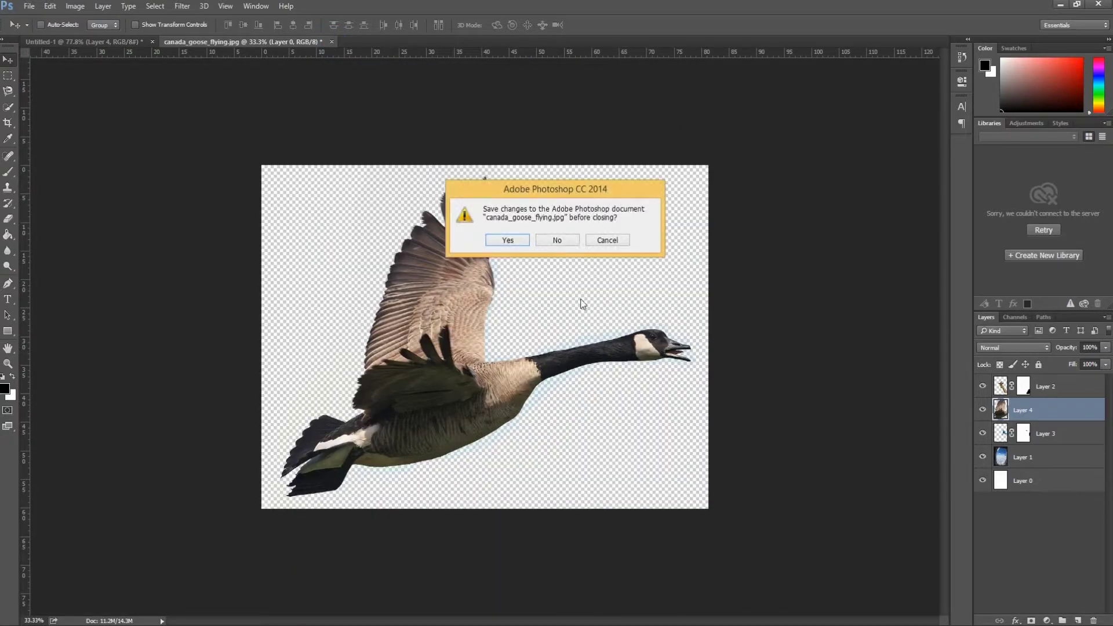
pyautogui.click(573, 237)
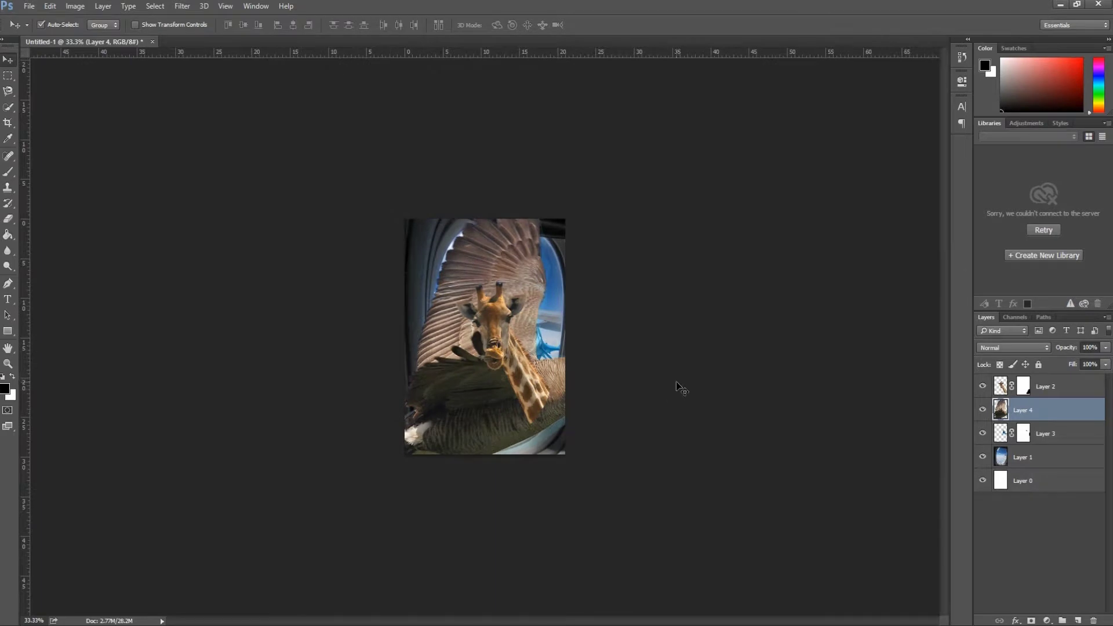
pyautogui.click(675, 381)
pyautogui.click(1040, 410)
# Scale the goose down to about 17% and place it in the window's lower left.
pyautogui.hotkey('ctrl', 't')
pyautogui.moveTo(747, 160); pyautogui.dragTo(357, 402)
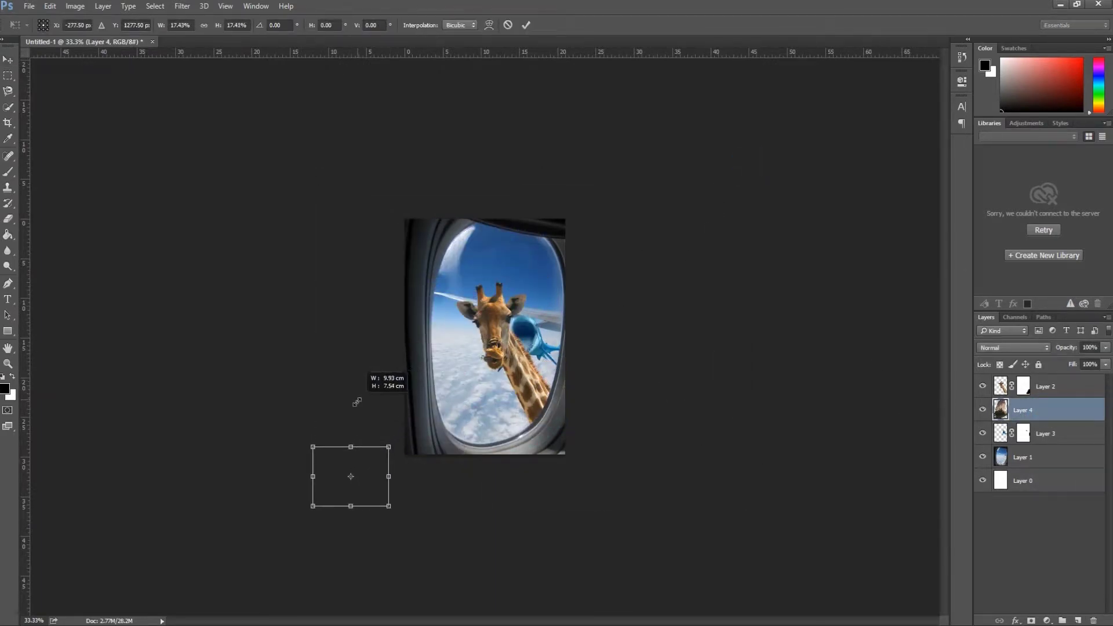
pyautogui.moveTo(368, 457); pyautogui.dragTo(465, 401)
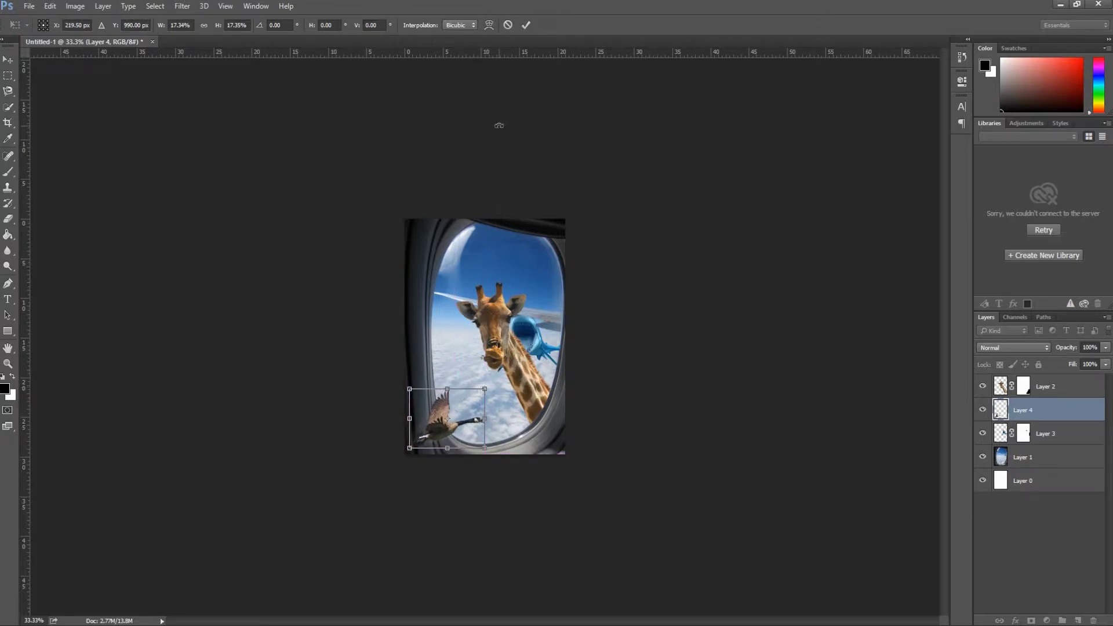
pyautogui.hotkey('ctrl', '1')
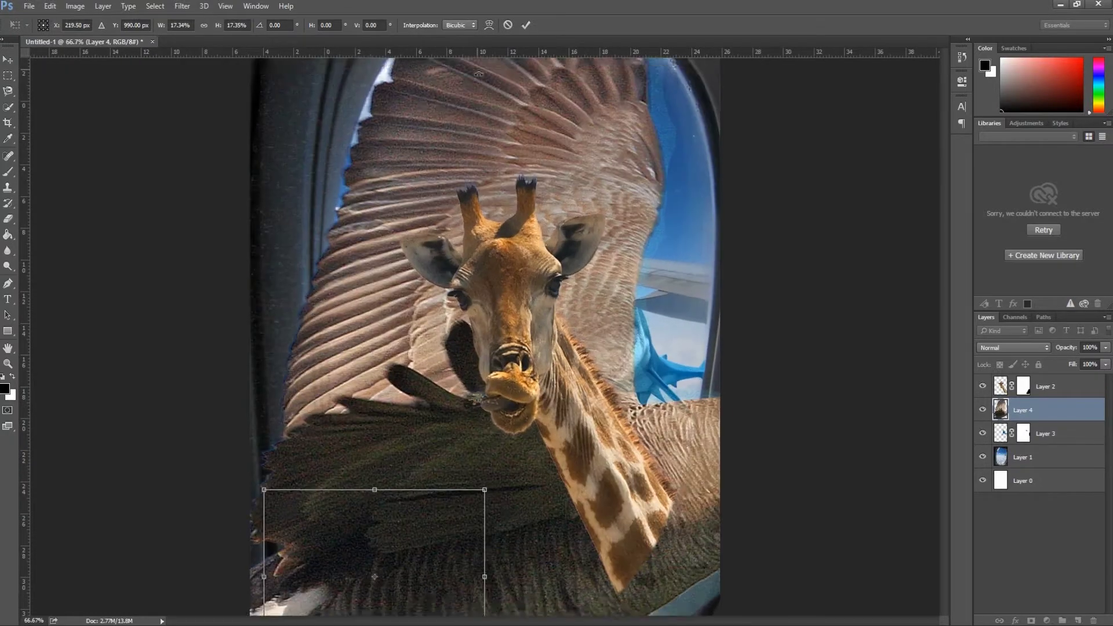
pyautogui.scroll(-3, 223, 434)
pyautogui.scroll(-3, 154, 332)
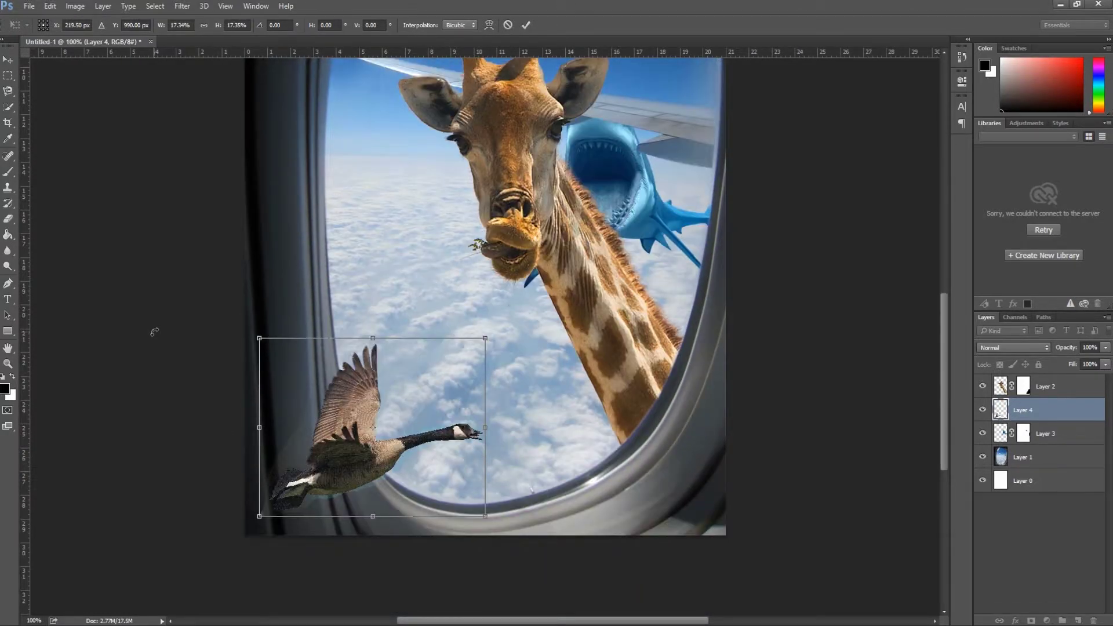
pyautogui.hotkey('ctrl', '+')
pyautogui.hotkey('ctrl', '+')
pyautogui.scroll(-3, 344, 374)
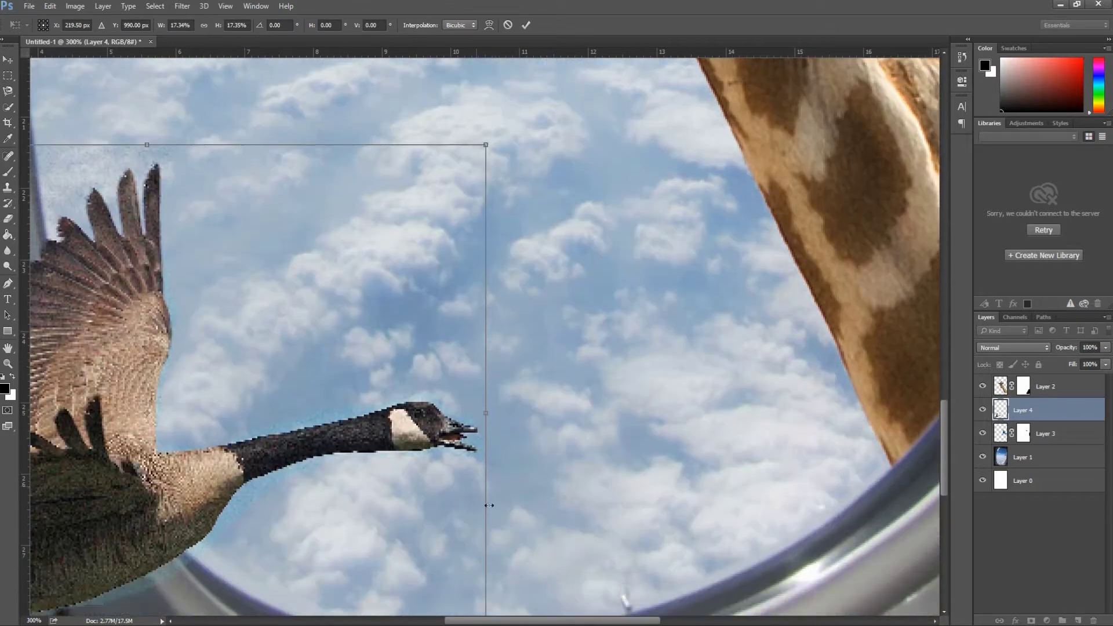
pyautogui.hscroll(-5, 326, 481)
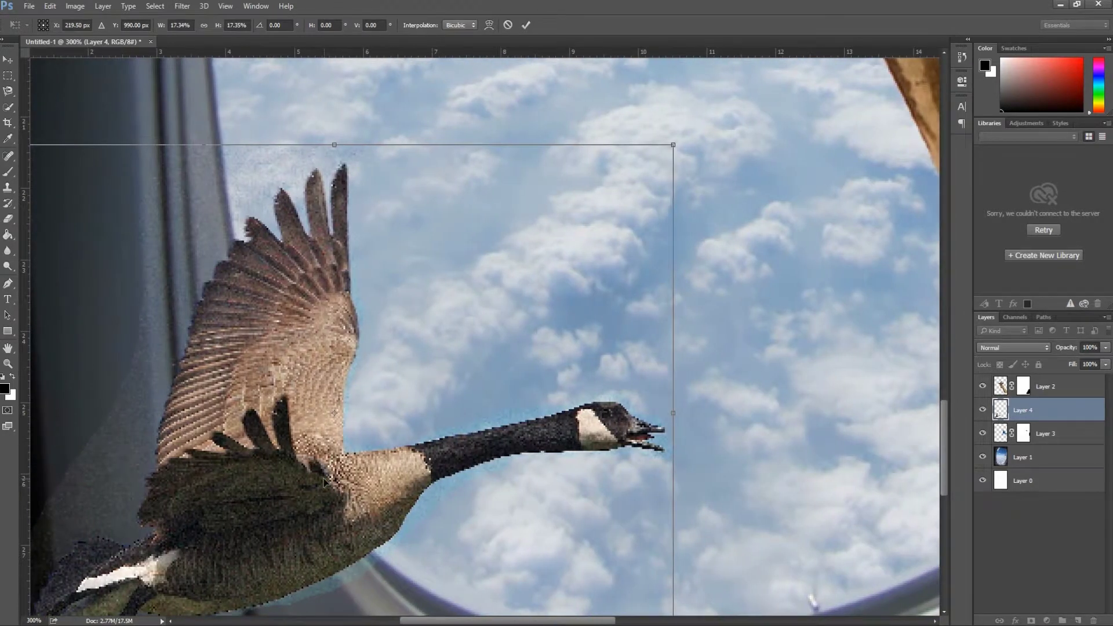
pyautogui.moveTo(326, 481)
pyautogui.mouseDown()
pyautogui.moveTo(316, 427)
pyautogui.moveTo(332, 434)
pyautogui.mouseUp()
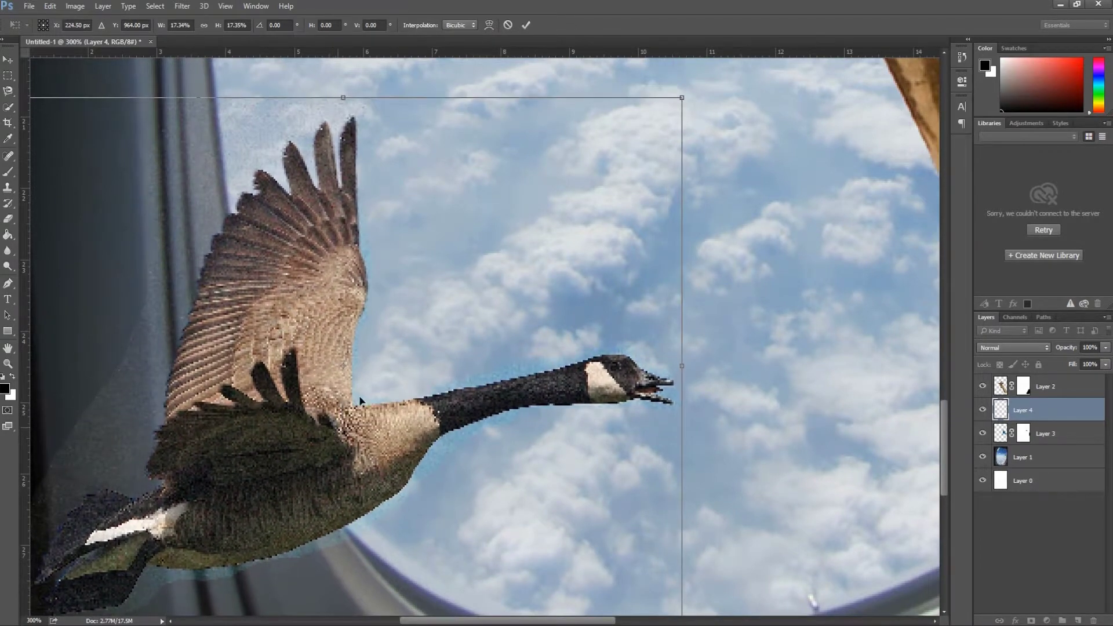
pyautogui.click(527, 25)
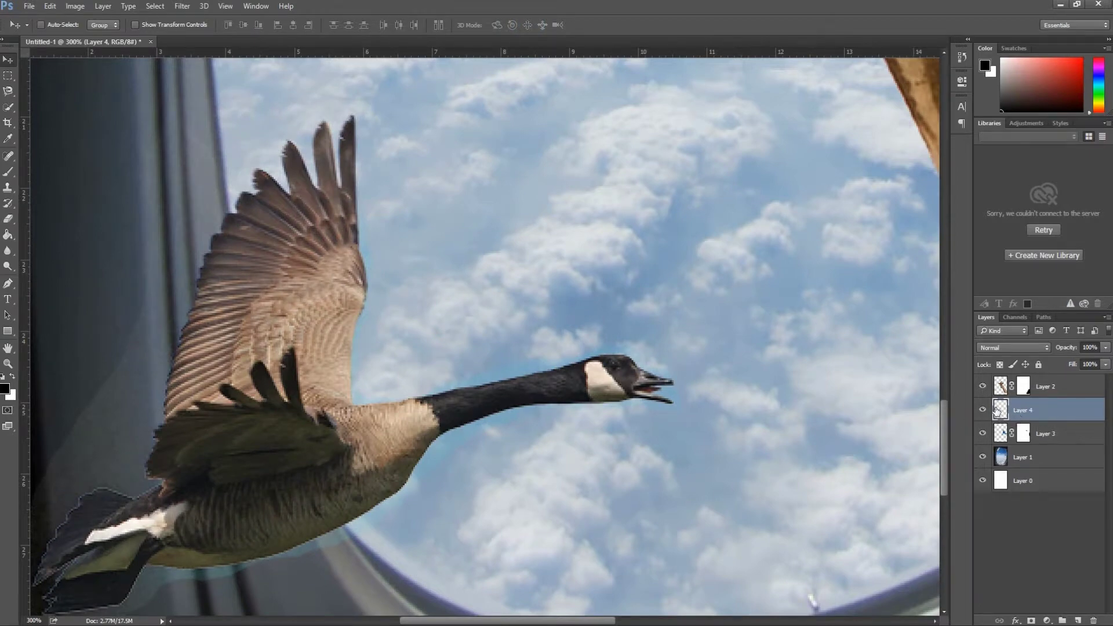
# Add a white layer mask to the goose layer and nudge the goose slightly right.
pyautogui.click(1031, 621)
pyautogui.hscroll(-5, 595, 608)
pyautogui.scroll(-2, 596, 609)
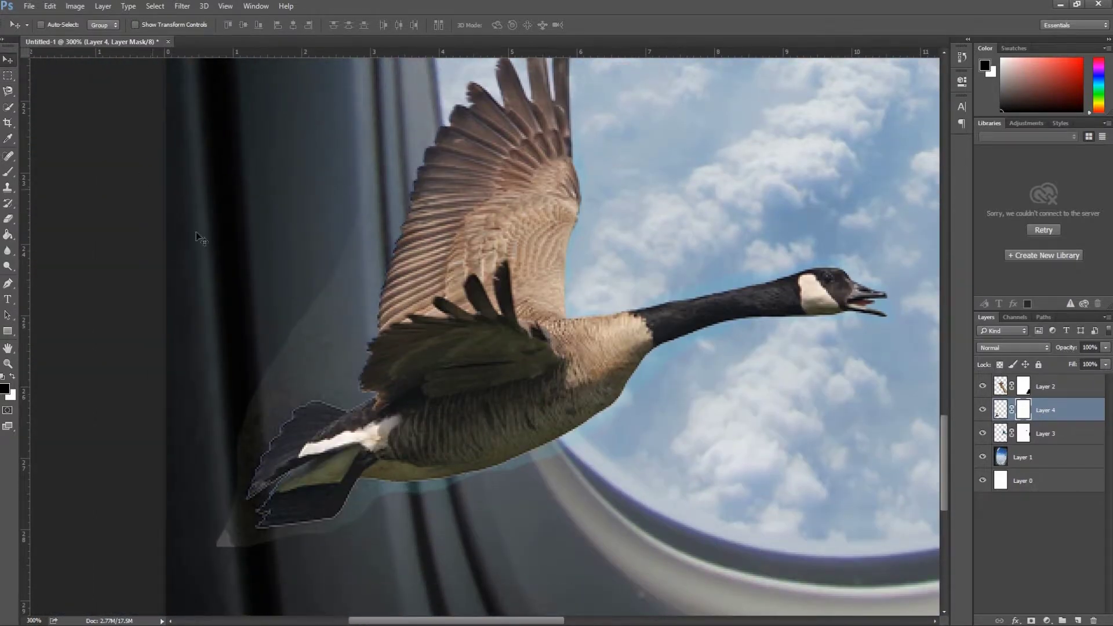
pyautogui.moveTo(416, 325); pyautogui.dragTo(446, 328)
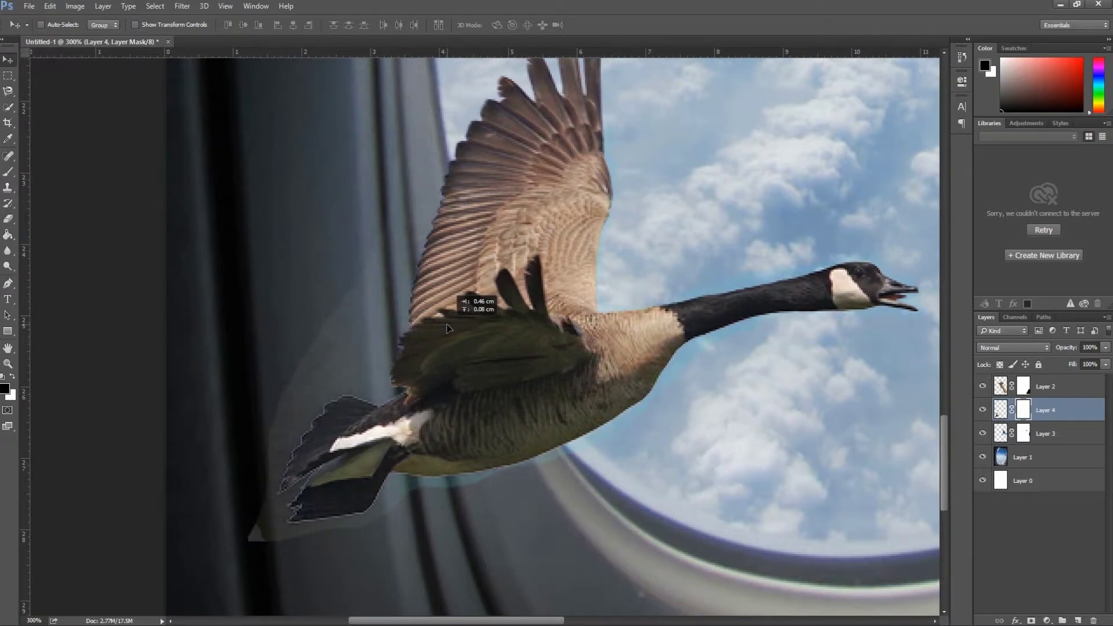
# Target the goose mask, select the Brush, and lower the layer opacity to about 63%.
pyautogui.click(1027, 410)
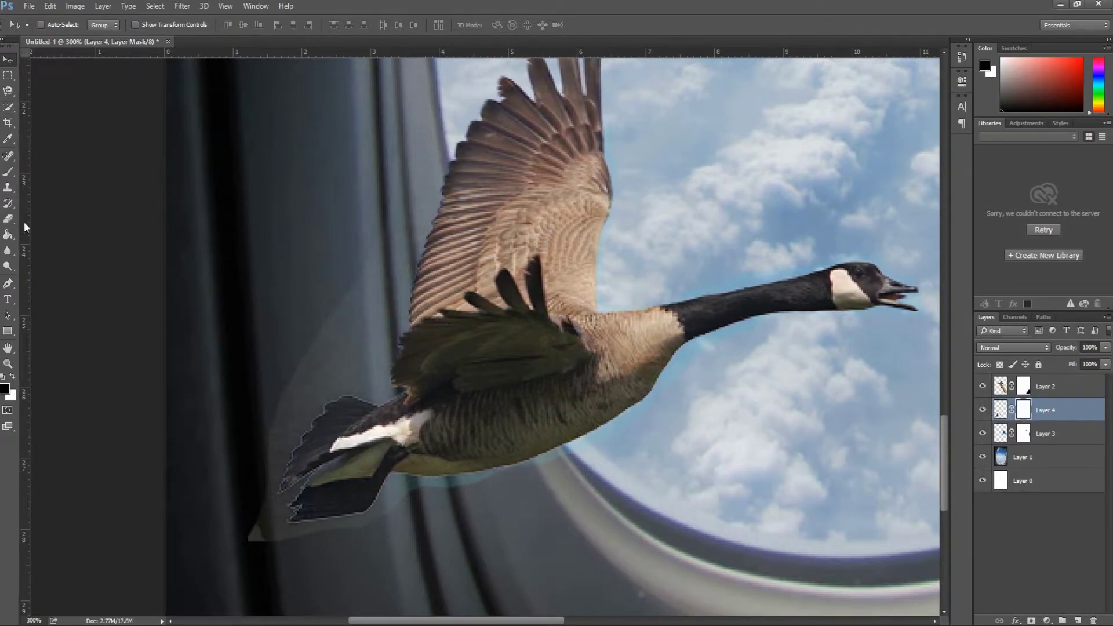
pyautogui.click(8, 172)
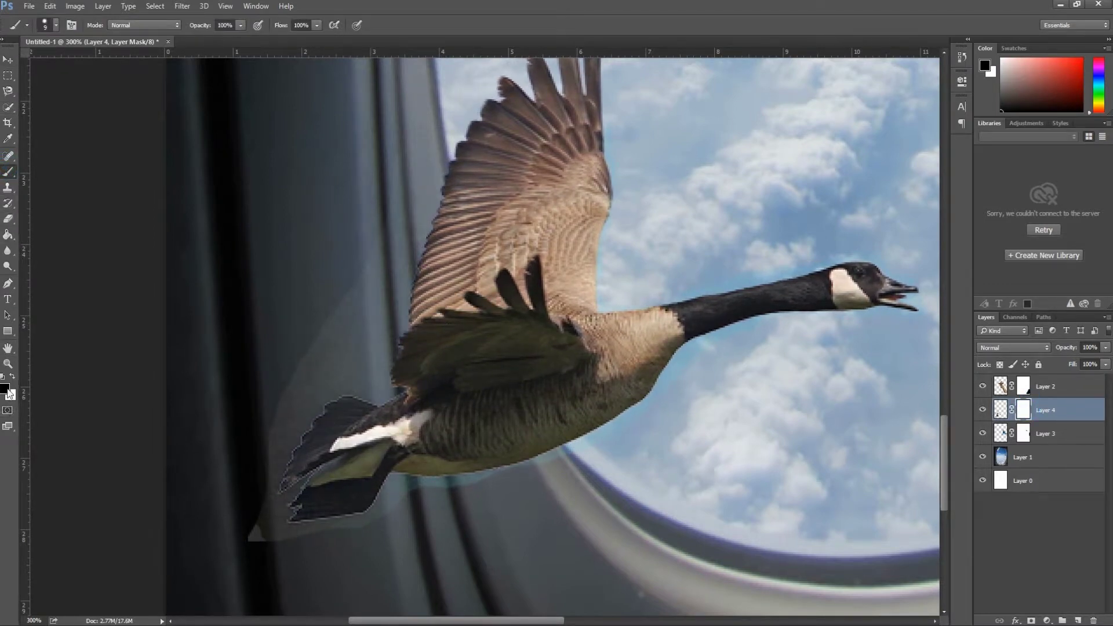
pyautogui.click(12, 376)
pyautogui.click(12, 377)
pyautogui.moveTo(1065, 347); pyautogui.dragTo(1039, 351)
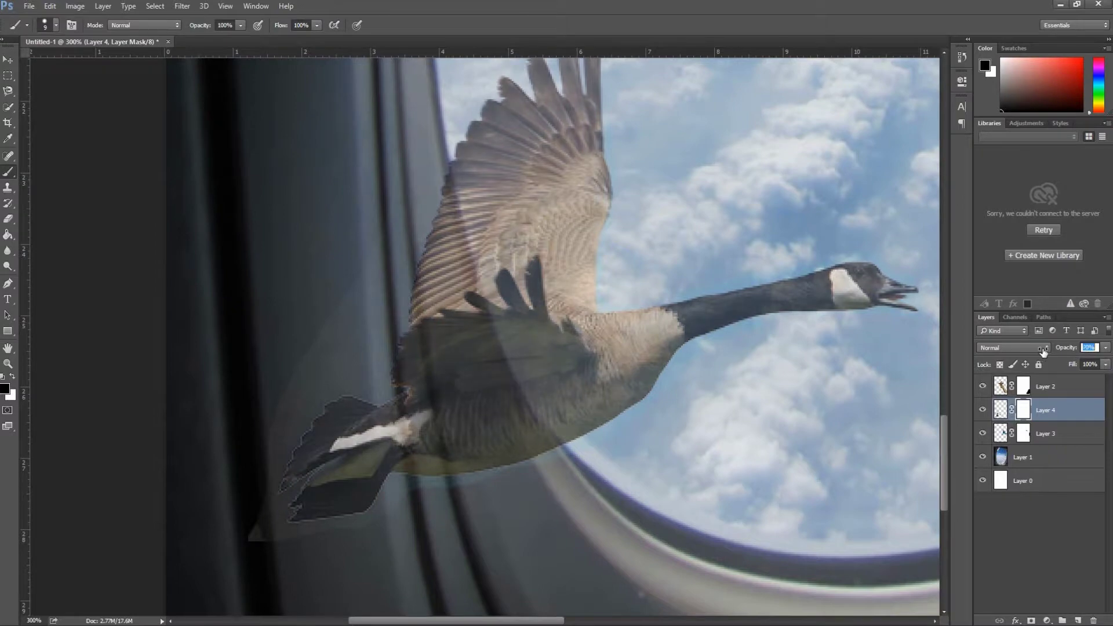
# Paint black on the mask to hide the goose's tail and lower body behind the frame.
pyautogui.moveTo(1039, 352); pyautogui.dragTo(1035, 355)
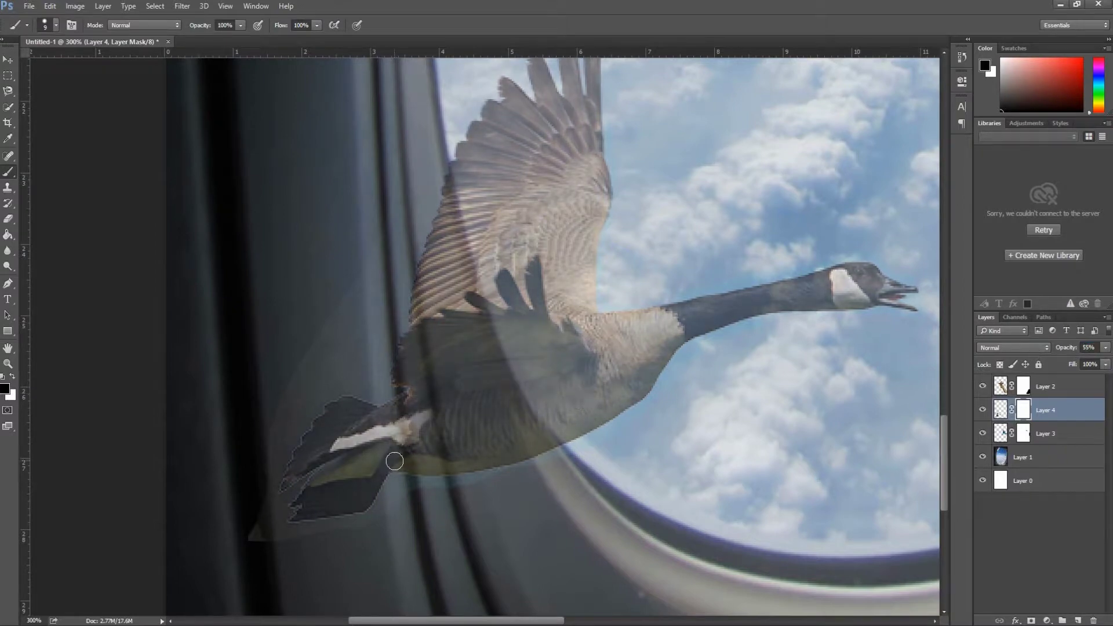
pyautogui.press(']')
pyautogui.press(']')
pyautogui.press(']')
pyautogui.press(']')
pyautogui.moveTo(240, 436); pyautogui.dragTo(385, 380)
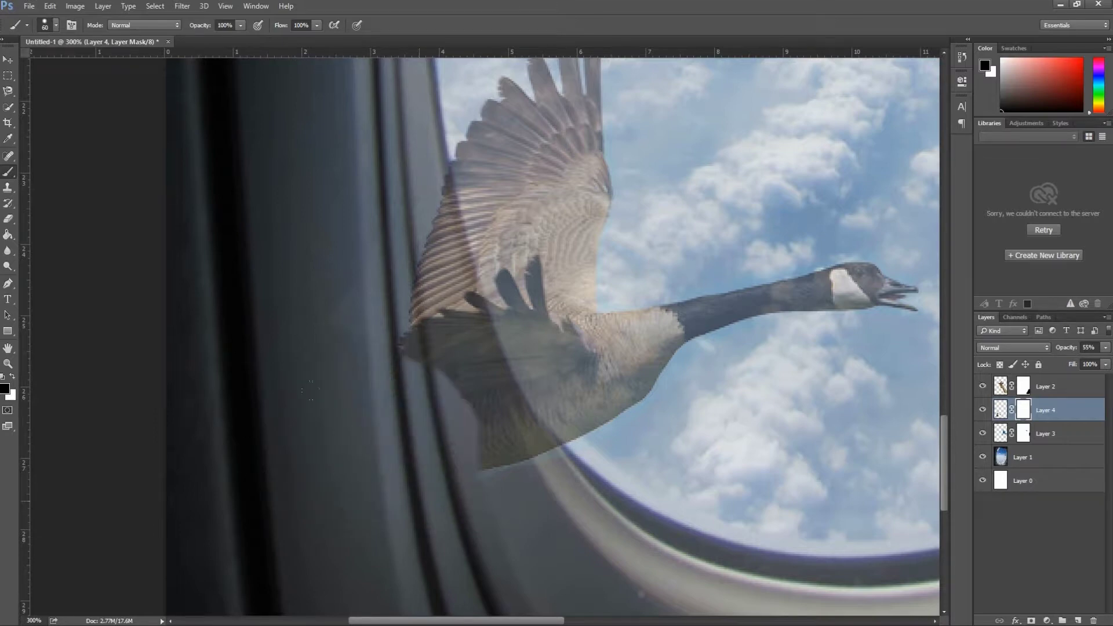
pyautogui.rightClick(385, 380)
pyautogui.click(486, 437)
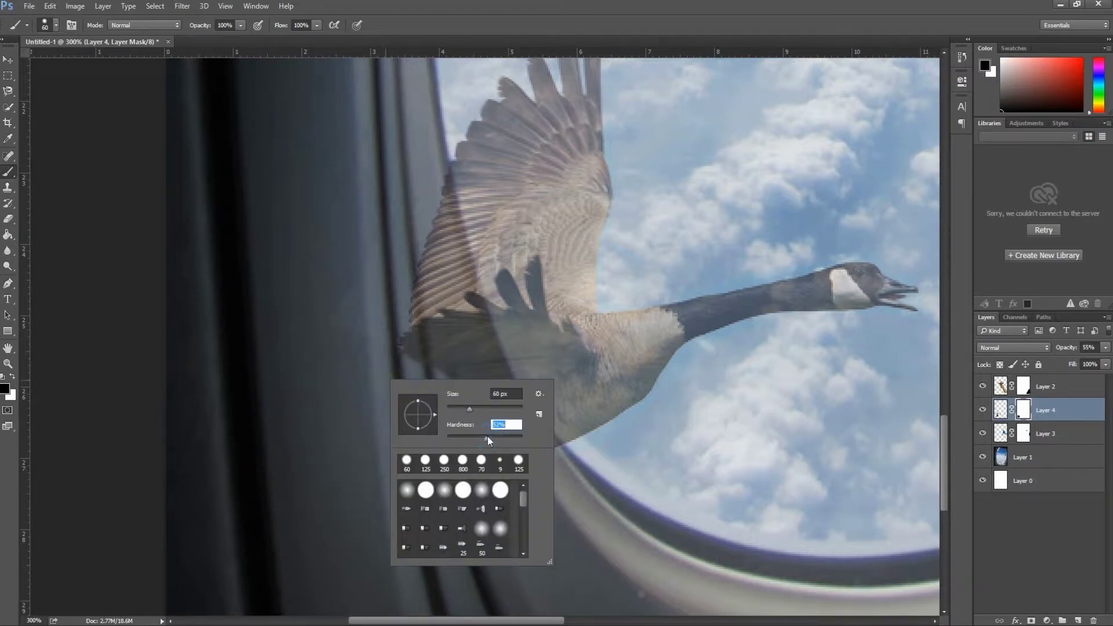
pyautogui.press('Return')
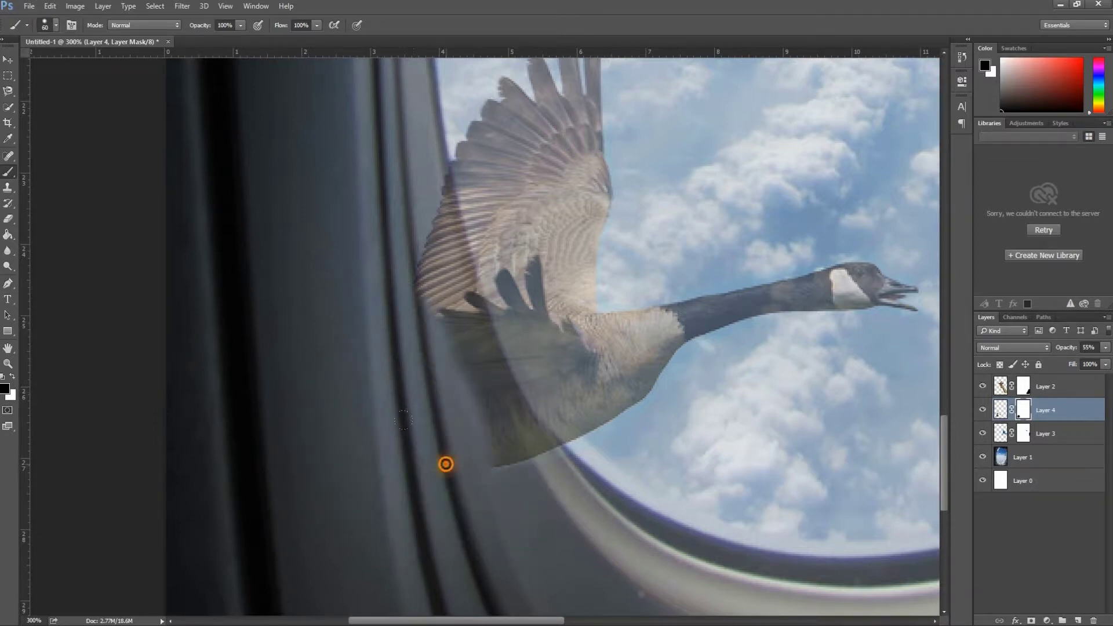
pyautogui.rightClick(446, 460)
pyautogui.press('Return')
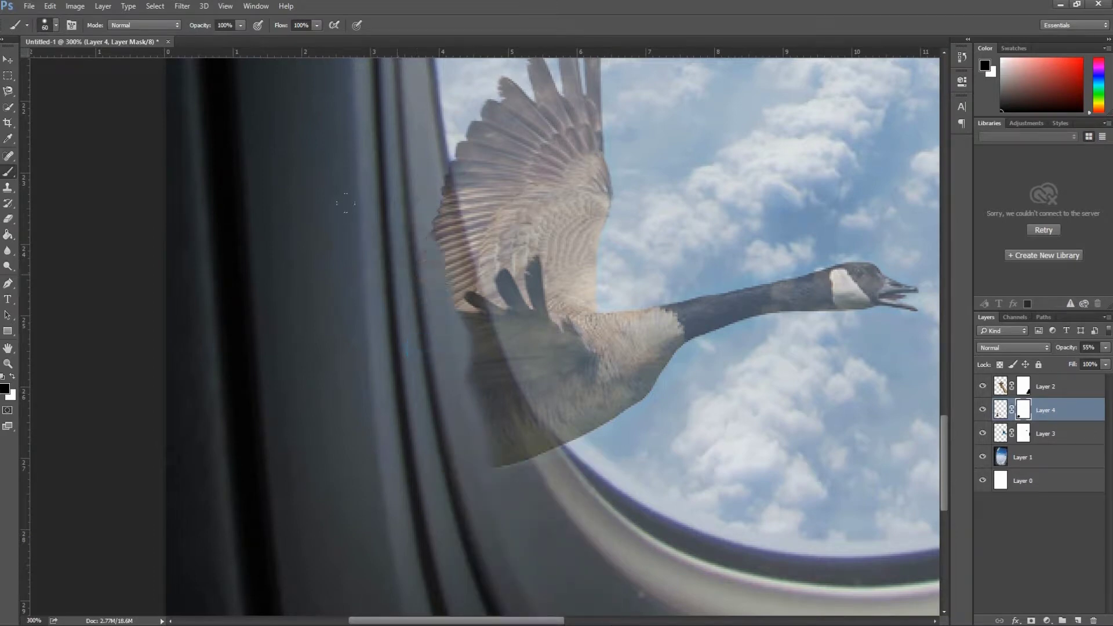
pyautogui.moveTo(400, 344)
pyautogui.mouseDown()
pyautogui.moveTo(463, 435)
pyautogui.moveTo(389, 310)
pyautogui.mouseUp()
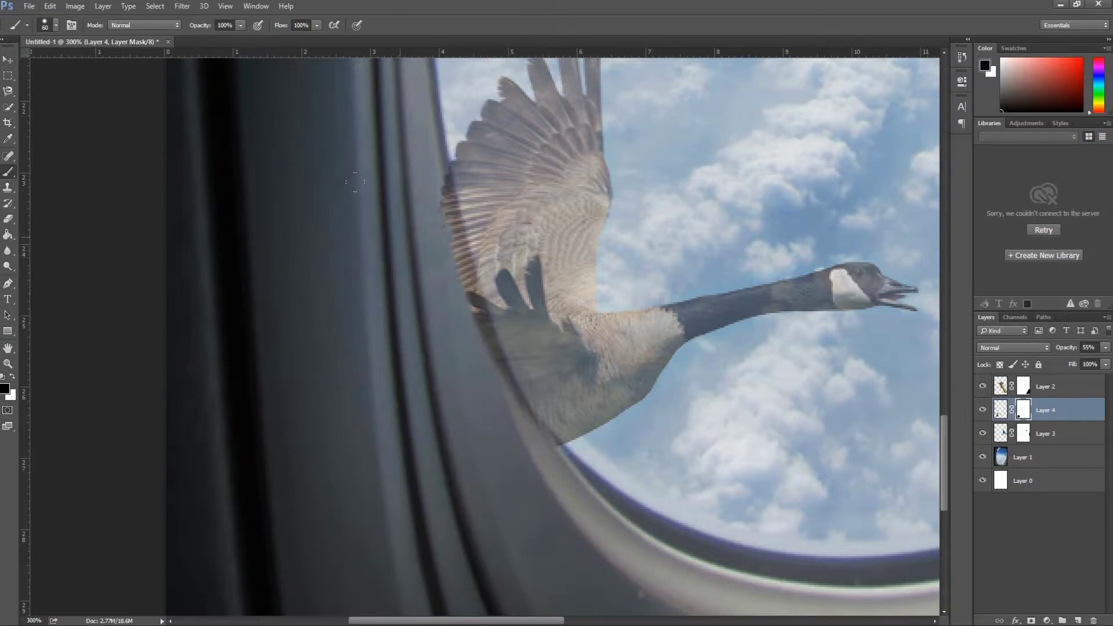
# Mask the goose pixels overlapping the curved window frame edge.
pyautogui.click(396, 181)
pyautogui.rightClick(410, 236)
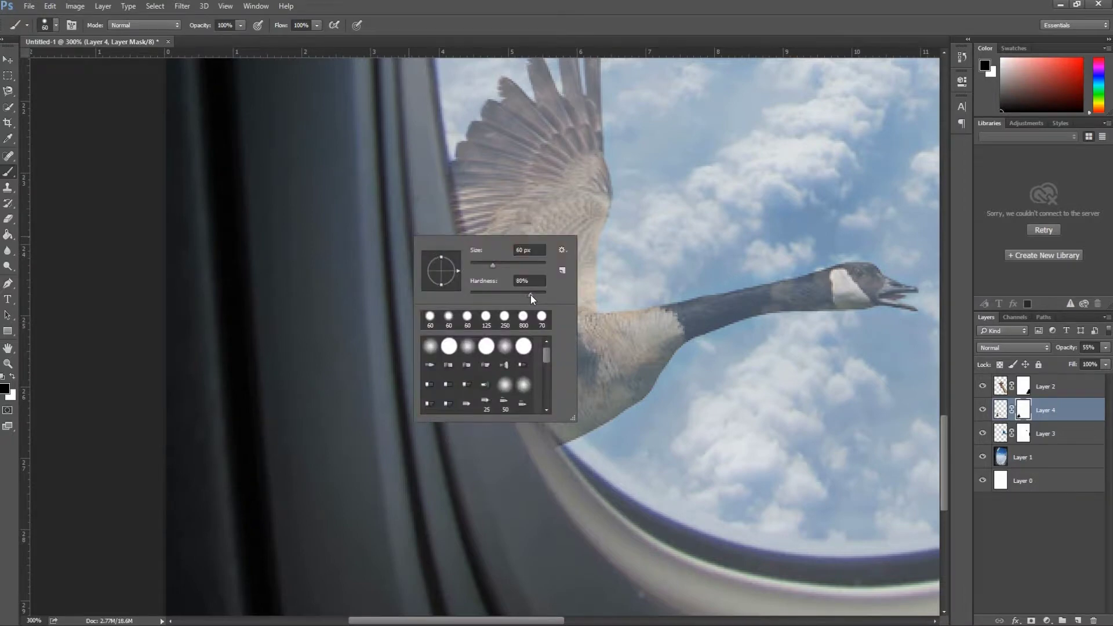
pyautogui.click(360, 220)
pyautogui.click(397, 192)
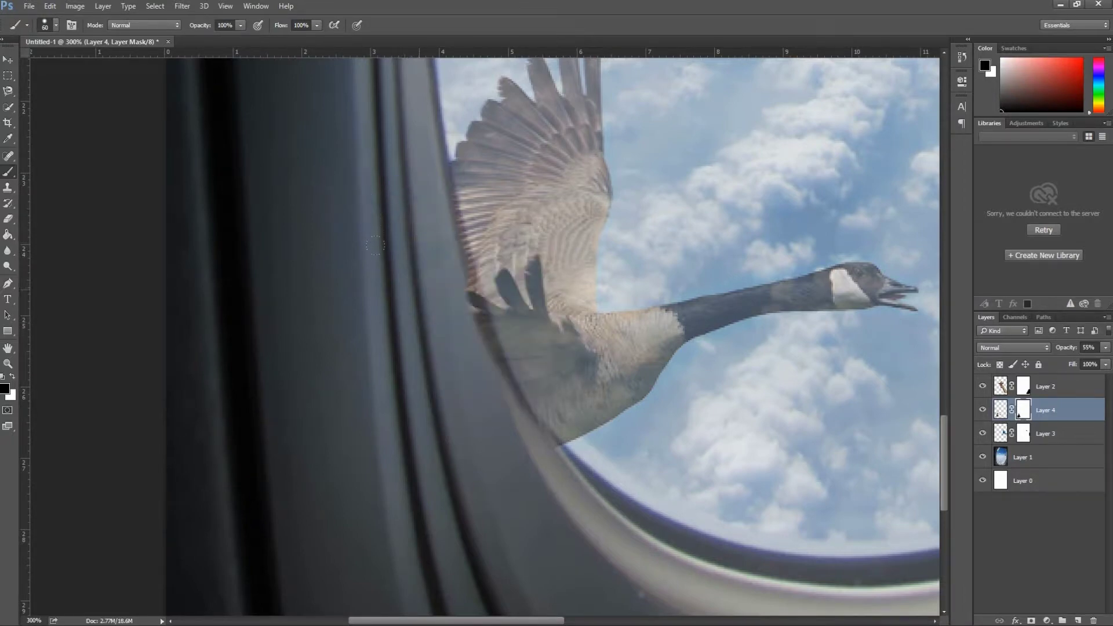
pyautogui.moveTo(416, 289); pyautogui.dragTo(460, 398)
pyautogui.click(481, 440)
pyautogui.moveTo(481, 440); pyautogui.dragTo(467, 409)
# Finish masking the goose along the frame and raise the layer opacity to 90%.
pyautogui.click(531, 486)
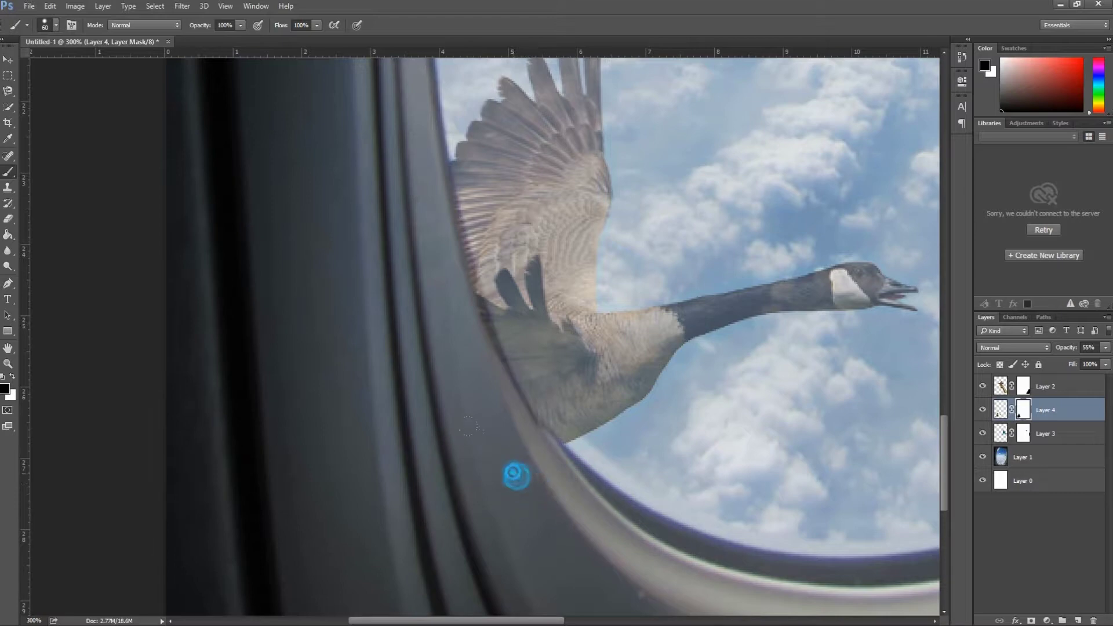
pyautogui.moveTo(532, 486); pyautogui.dragTo(507, 465)
pyautogui.moveTo(392, 183); pyautogui.dragTo(446, 376)
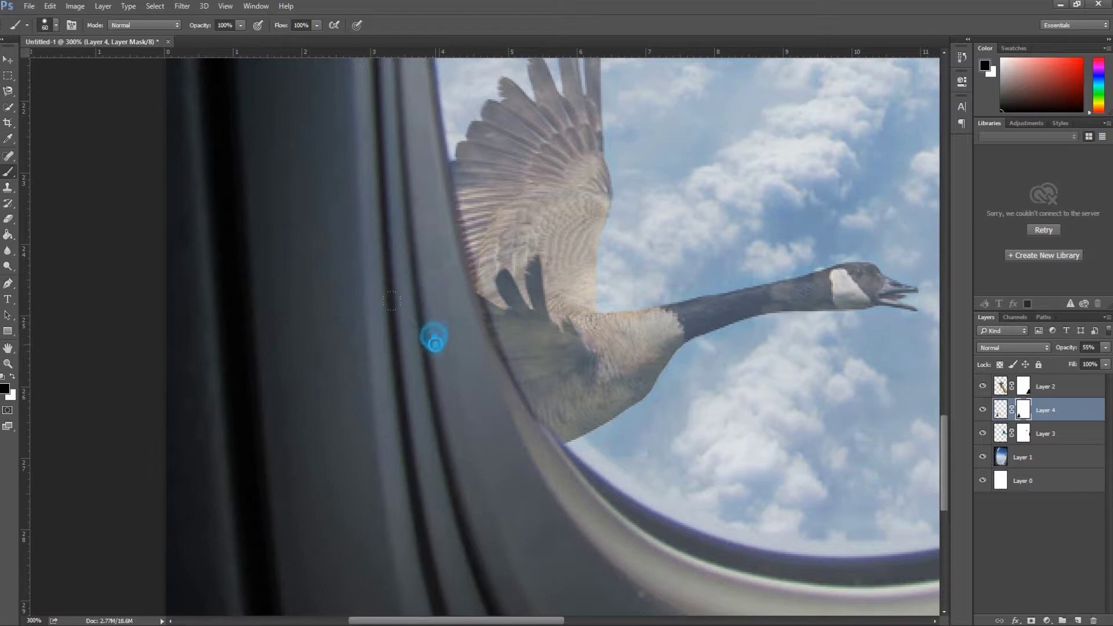
pyautogui.moveTo(484, 447); pyautogui.dragTo(488, 445)
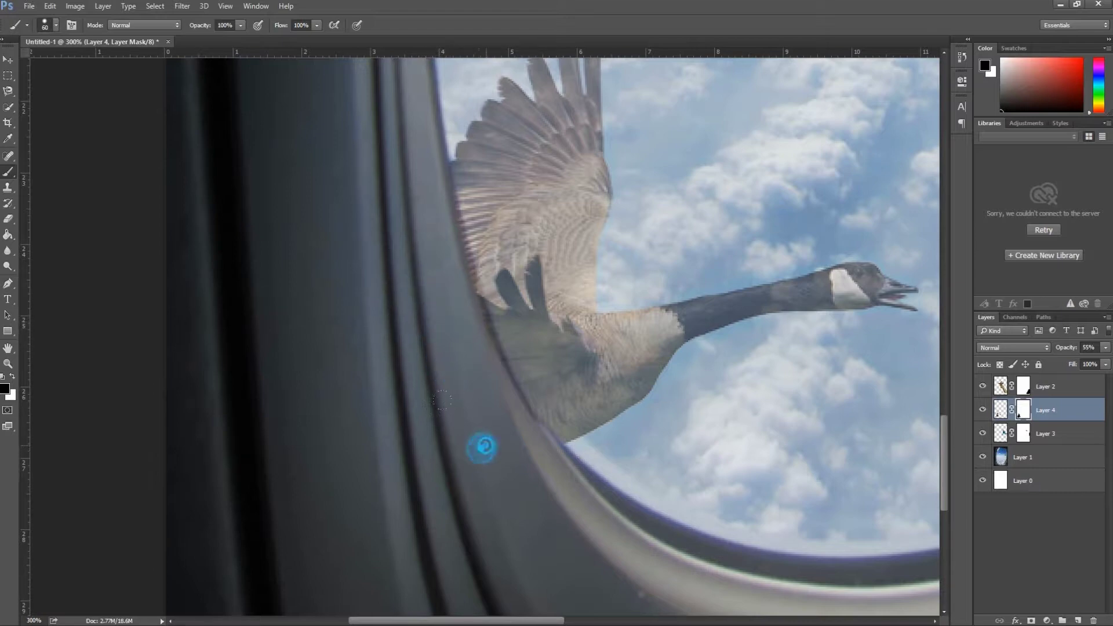
pyautogui.click(530, 489)
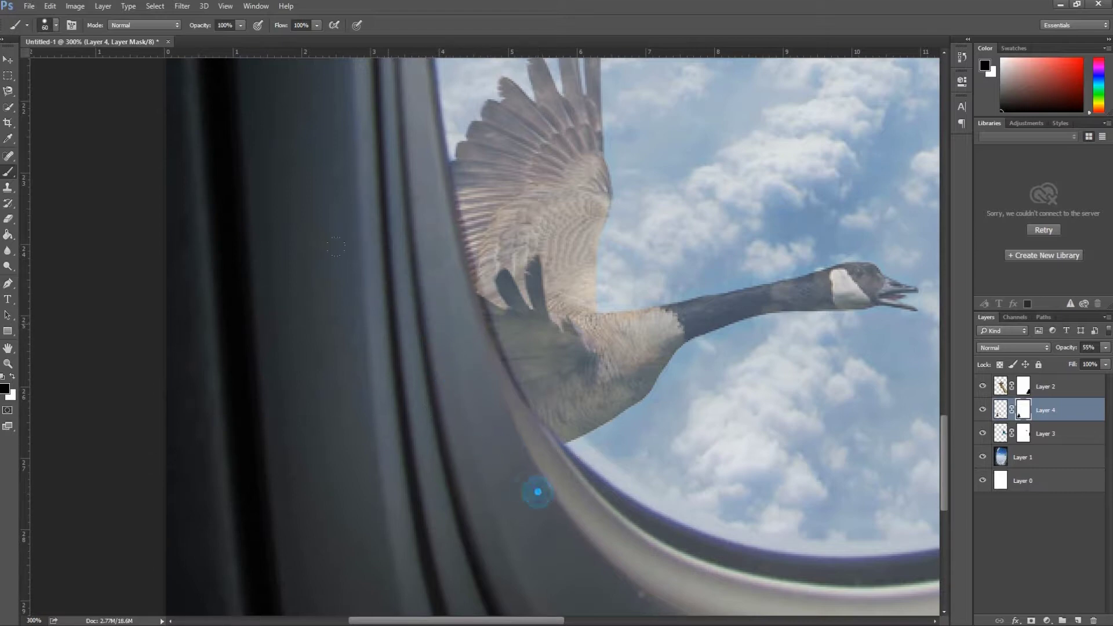
pyautogui.click(402, 243)
pyautogui.moveTo(1069, 351); pyautogui.dragTo(1095, 351)
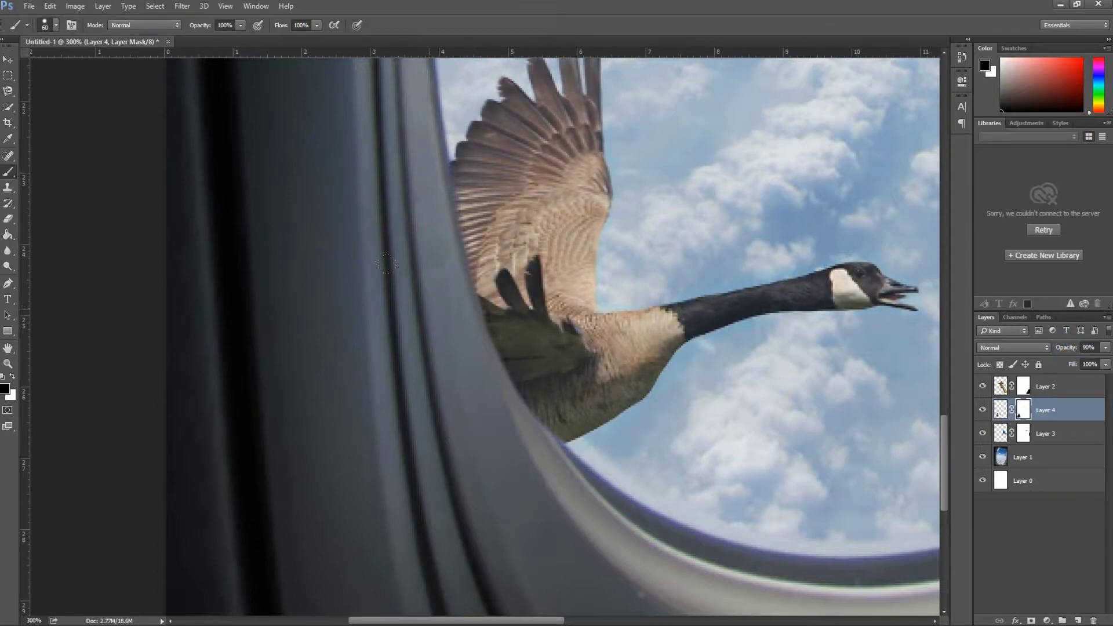
# Mask more of the goose down along the window frame edge.
pyautogui.moveTo(392, 288); pyautogui.dragTo(444, 399)
pyautogui.click(416, 278)
pyautogui.click(443, 356)
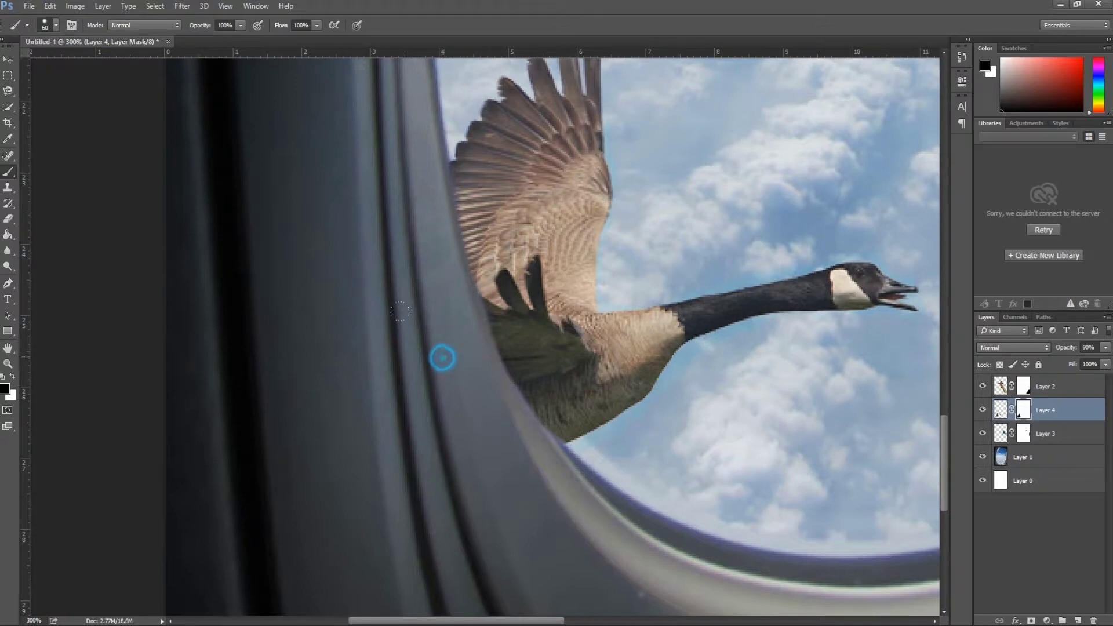
pyautogui.moveTo(442, 353); pyautogui.dragTo(466, 403)
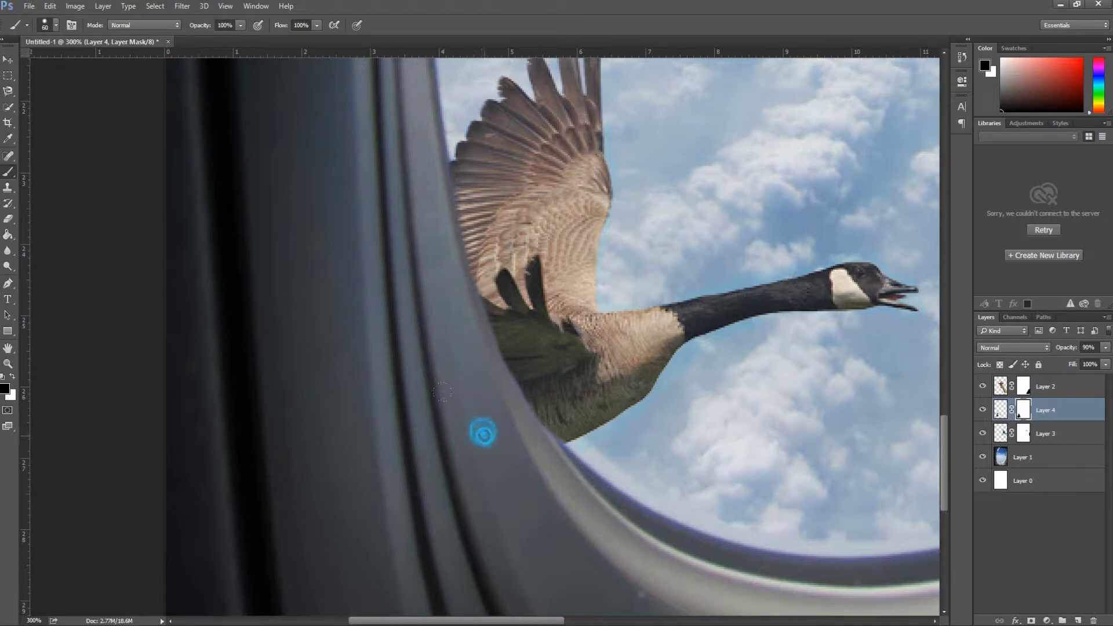
pyautogui.moveTo(466, 404); pyautogui.dragTo(492, 452)
pyautogui.click(432, 360)
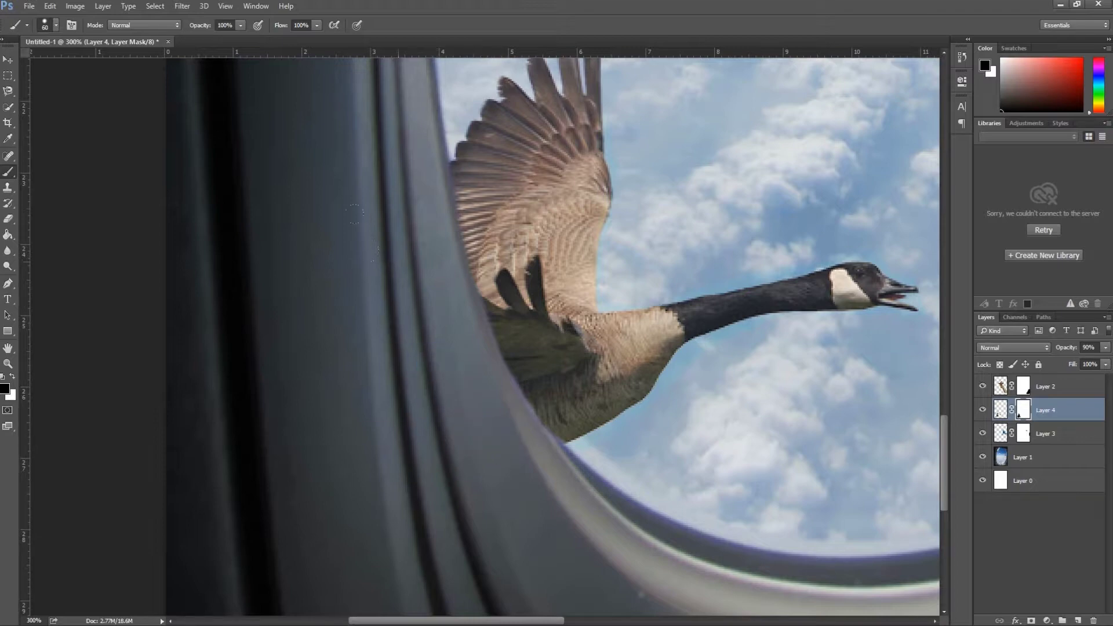
# Fit the composite to the screen and open the photo of two jumping kangaroos.
pyautogui.click(8, 363)
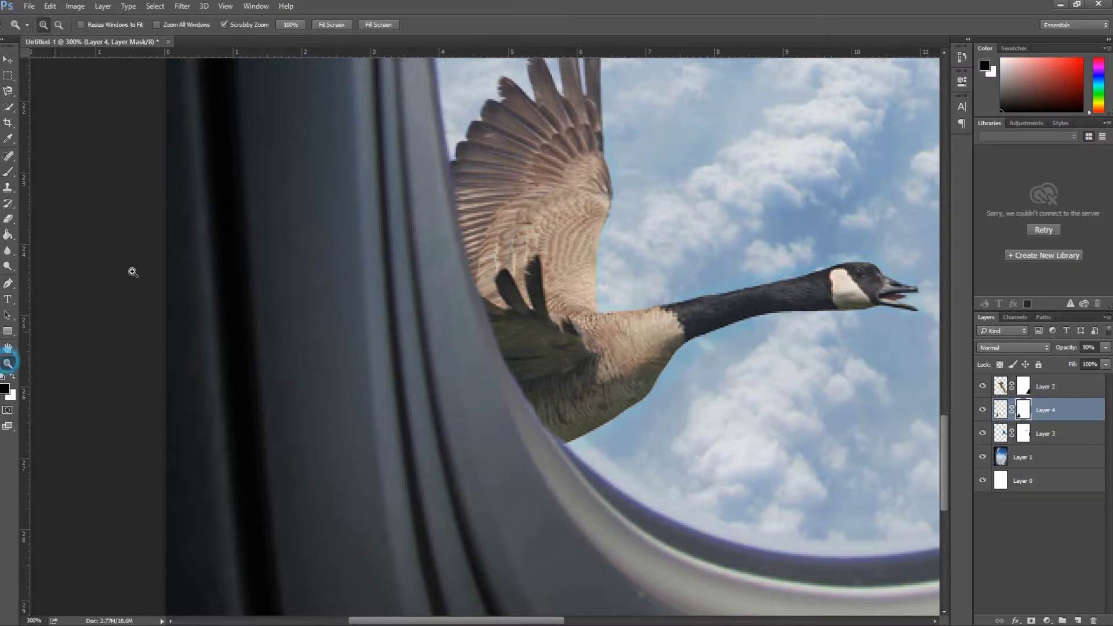
pyautogui.click(332, 26)
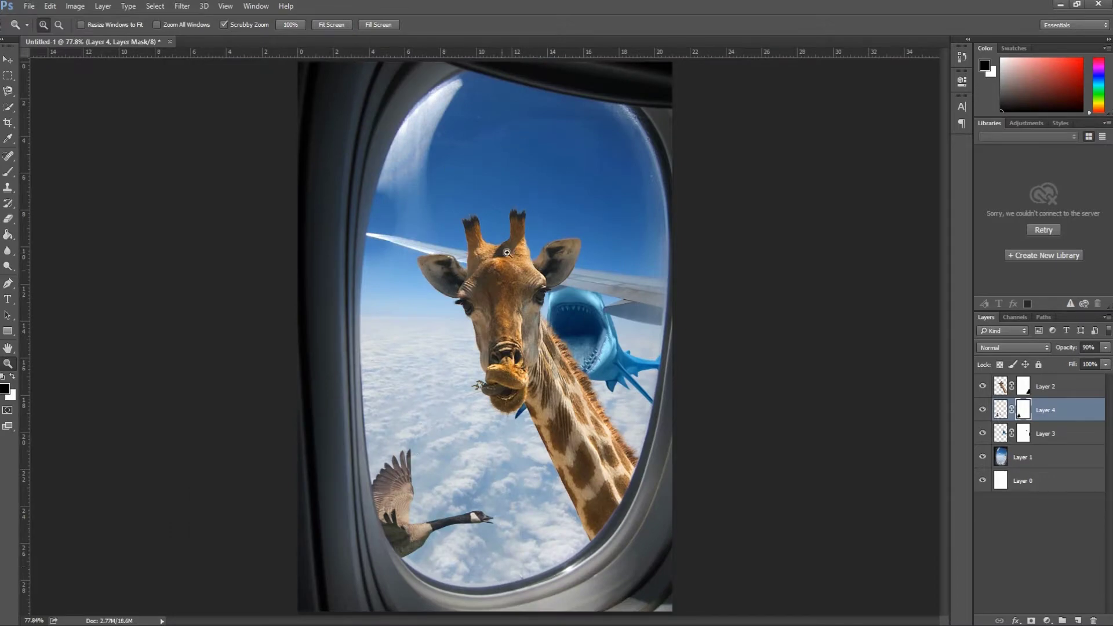
pyautogui.click(31, 7)
pyautogui.click(35, 32)
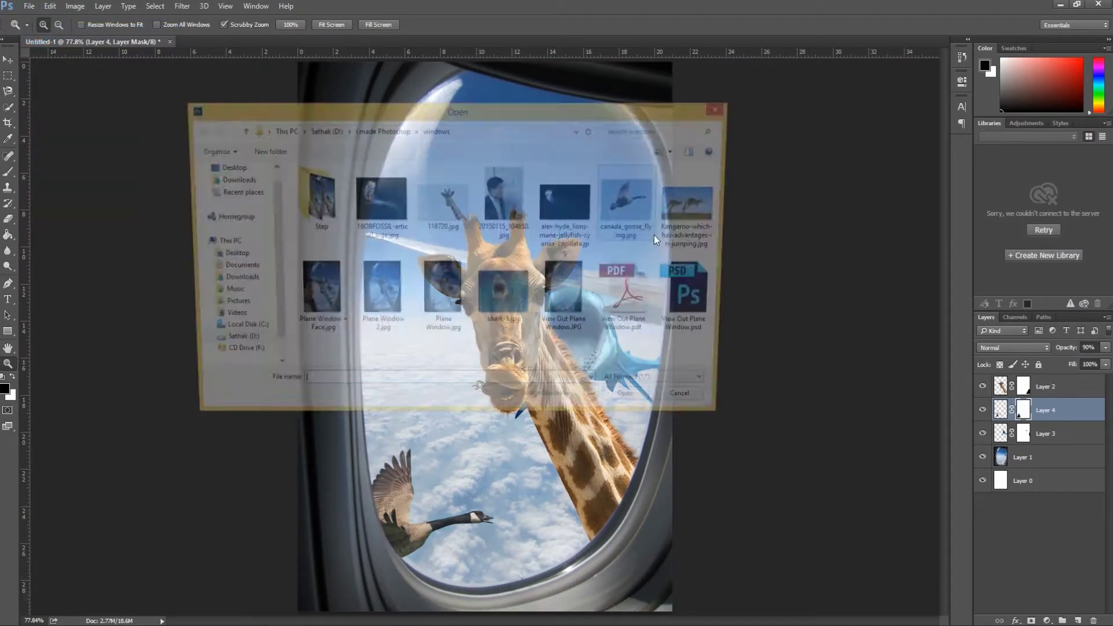
pyautogui.click(374, 216)
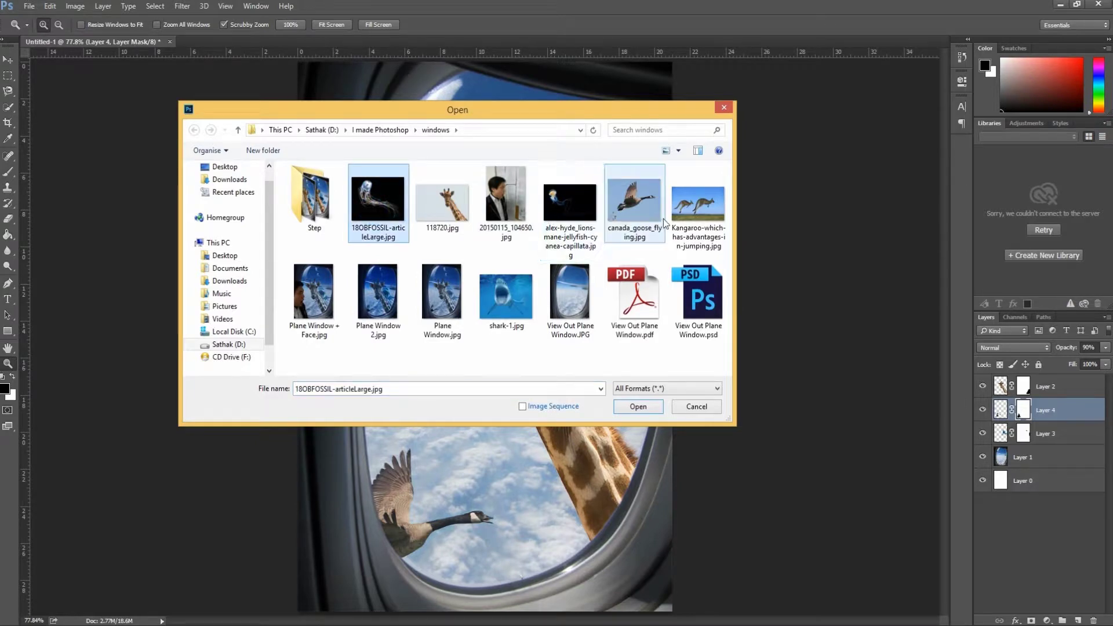
pyautogui.doubleClick(698, 203)
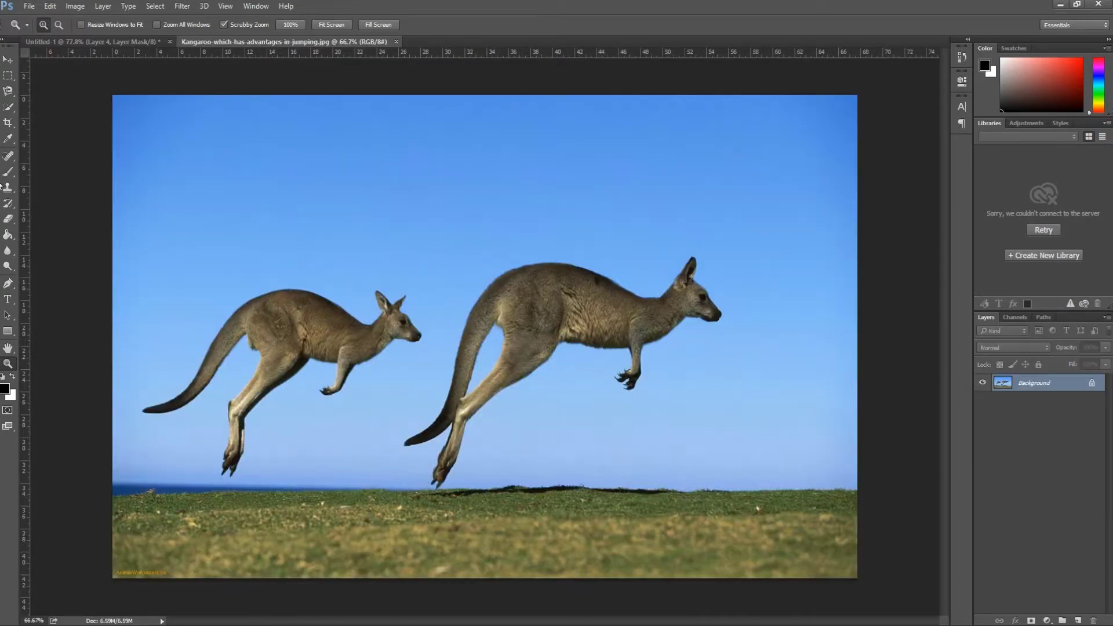
# Crop the kangaroo photo's bottom, top and right edges to cut the grass, and begin converting Background to Layer 0.
pyautogui.click(8, 122)
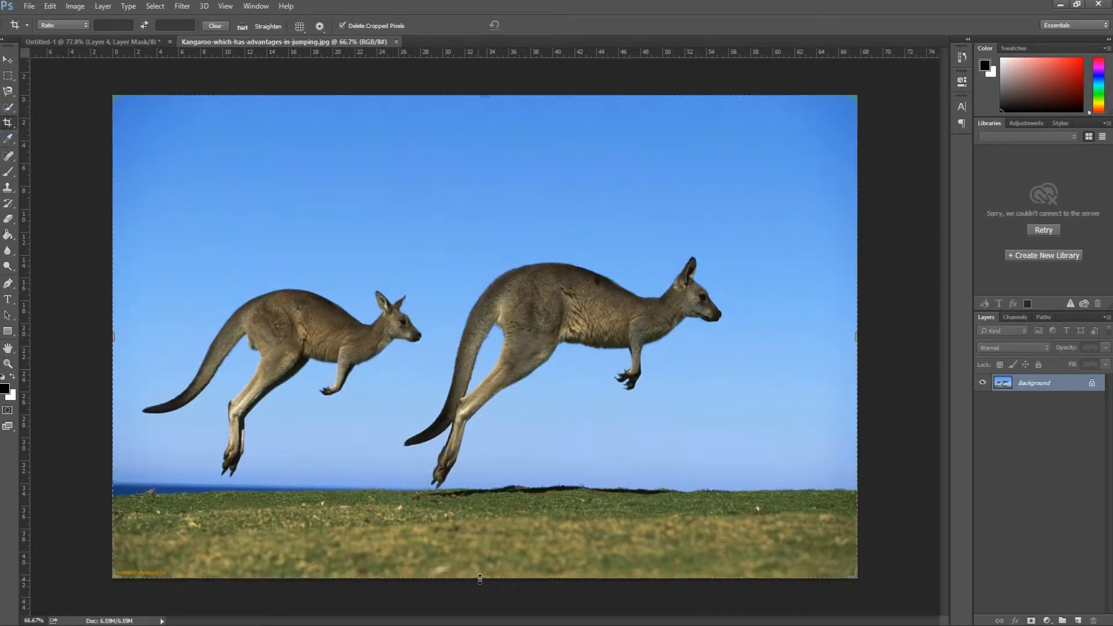
pyautogui.moveTo(479, 579); pyautogui.dragTo(485, 536)
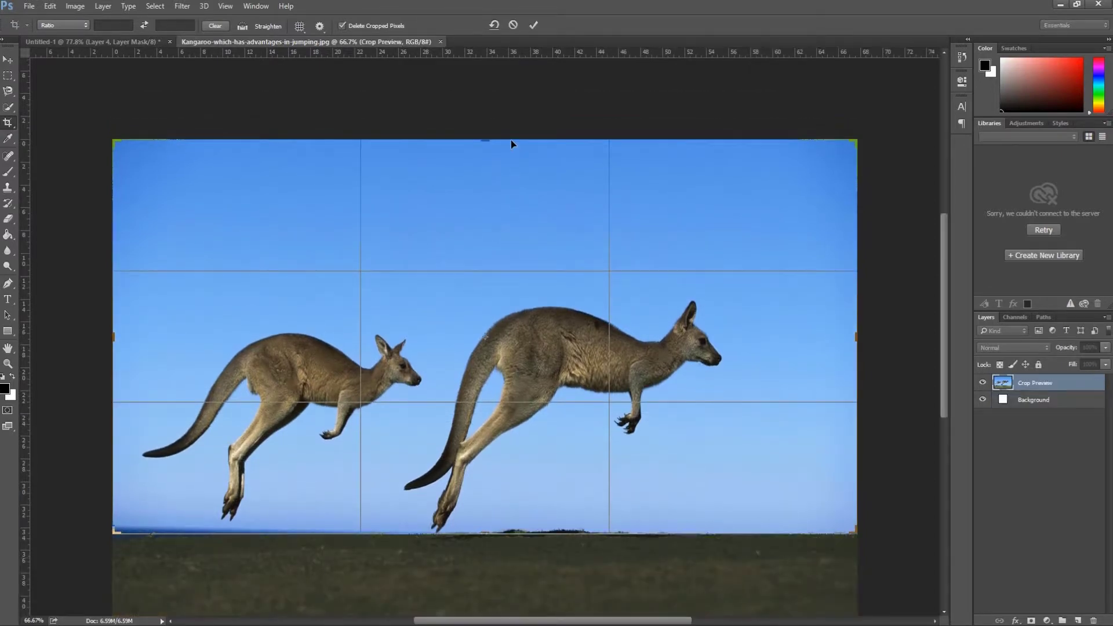
pyautogui.moveTo(486, 142); pyautogui.dragTo(487, 152)
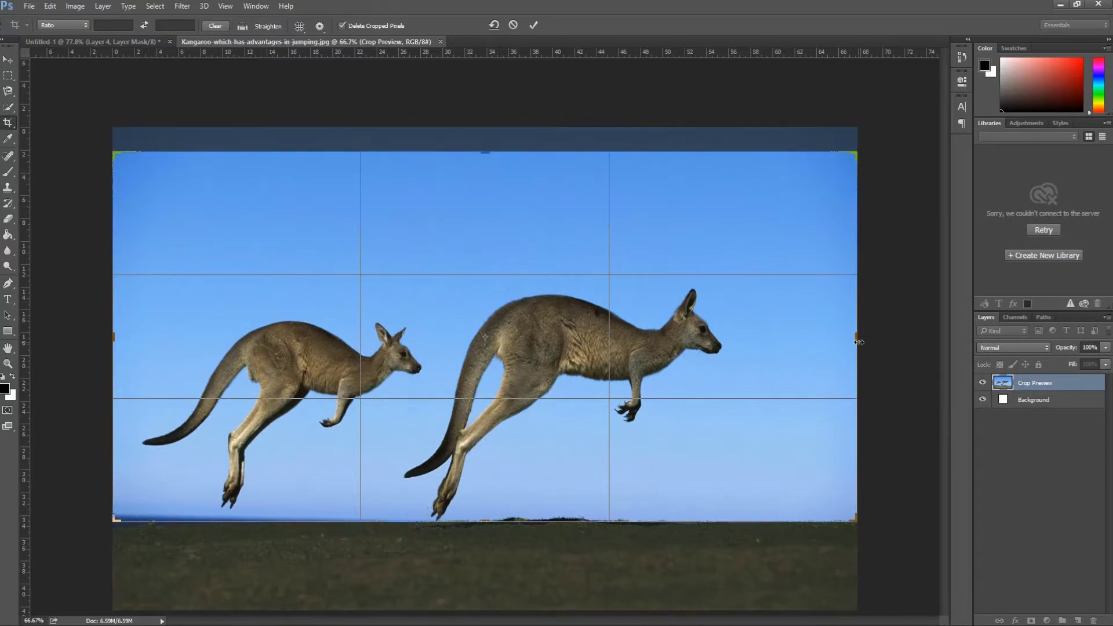
pyautogui.moveTo(857, 337); pyautogui.dragTo(831, 335)
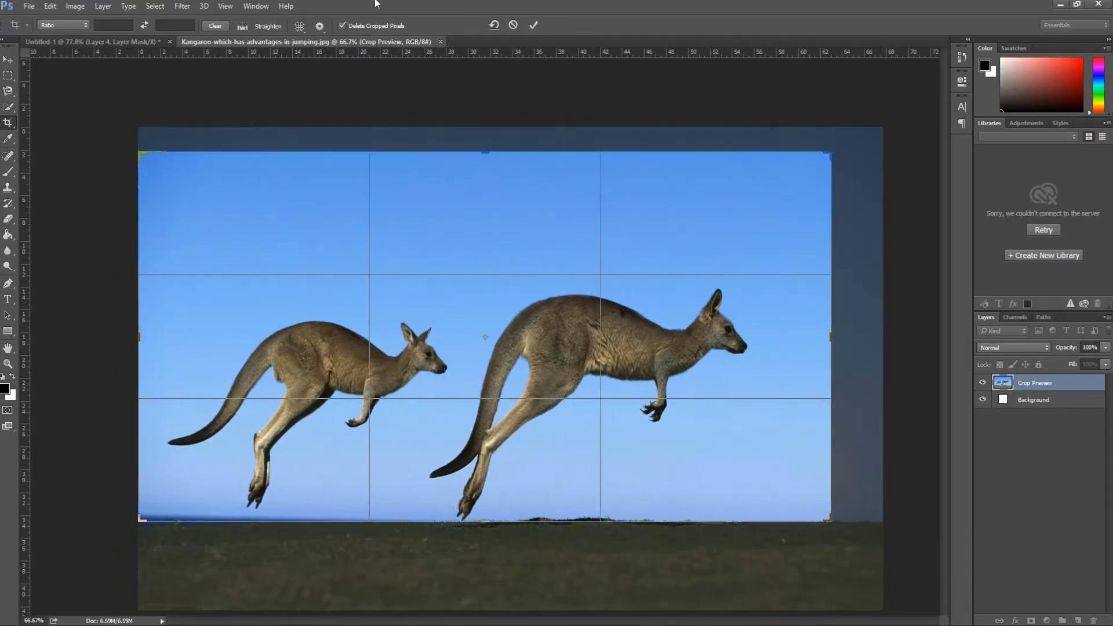
pyautogui.click(532, 25)
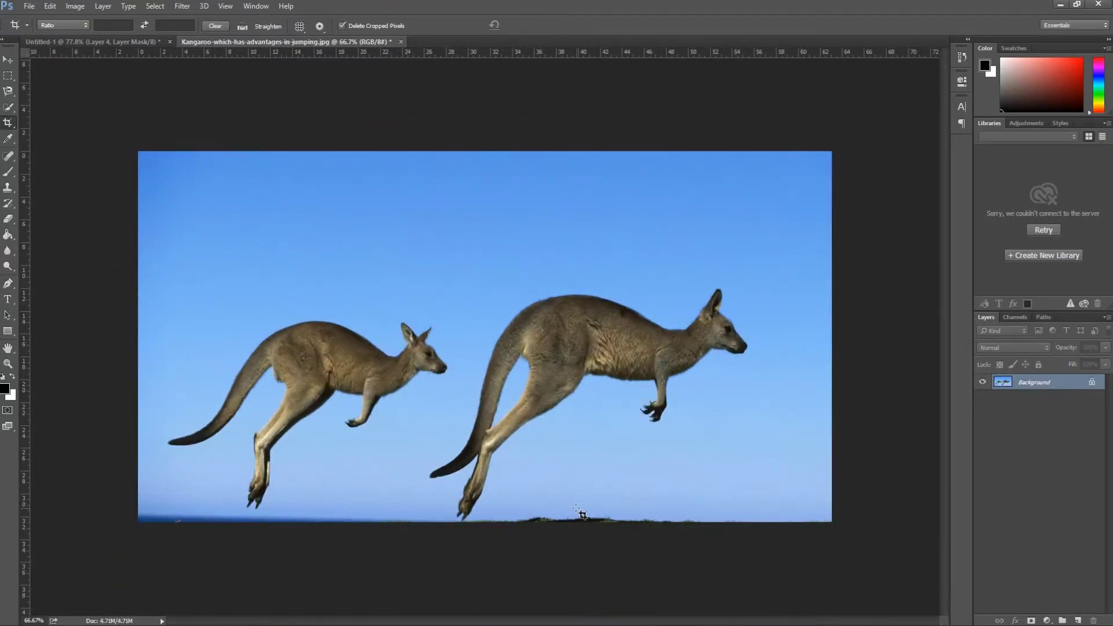
pyautogui.click(9, 218)
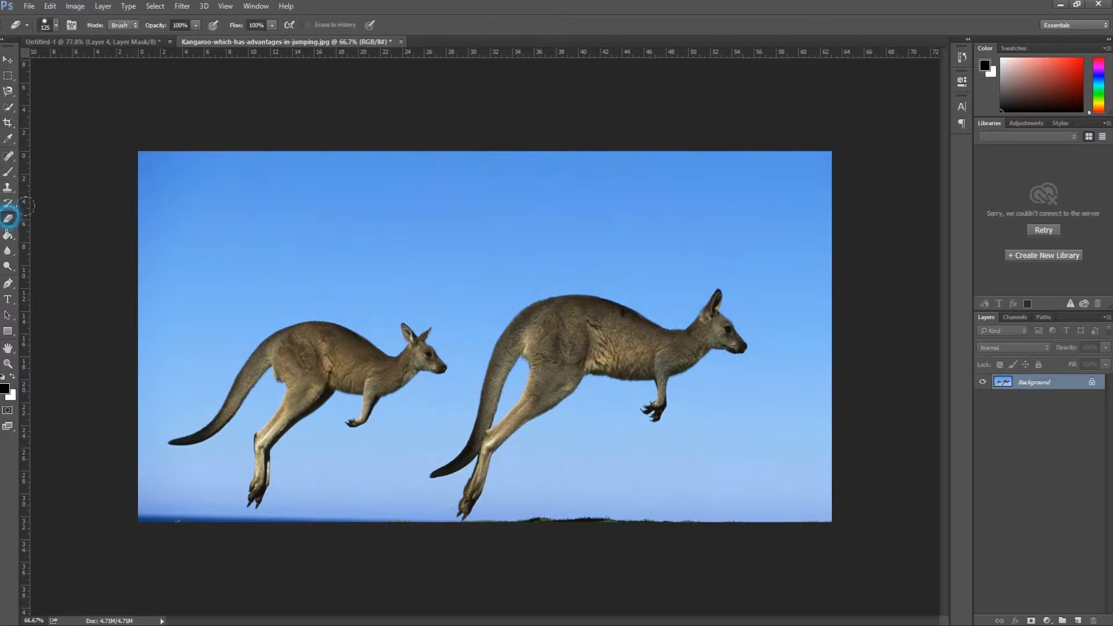
pyautogui.doubleClick(1047, 387)
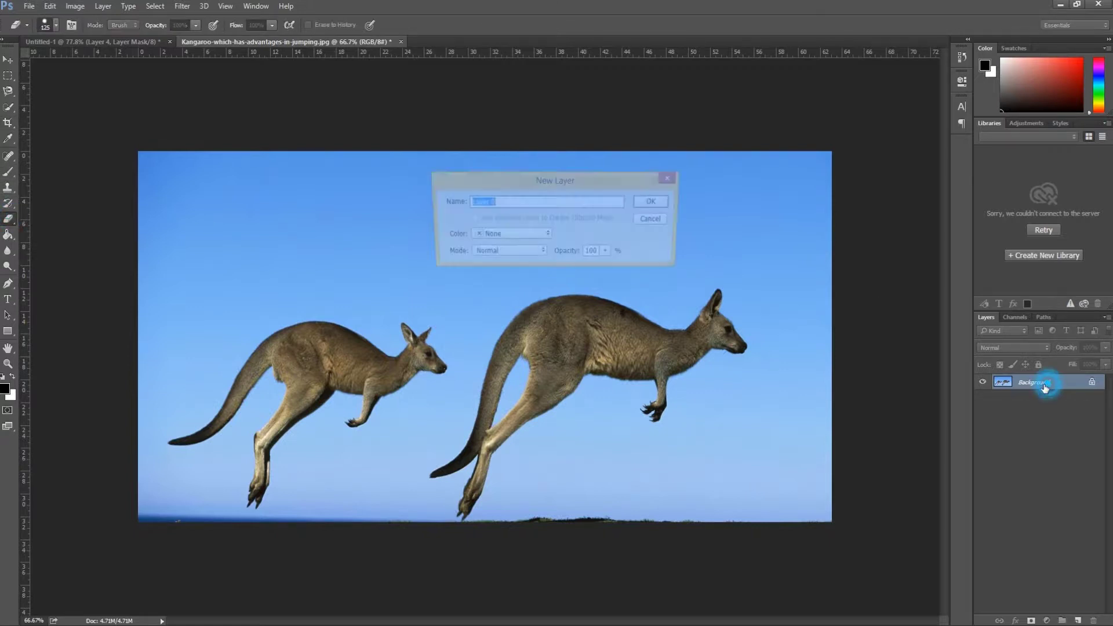
# Confirm the background as Layer 0 and erase the ground strip along the bottom edge.
pyautogui.click(655, 194)
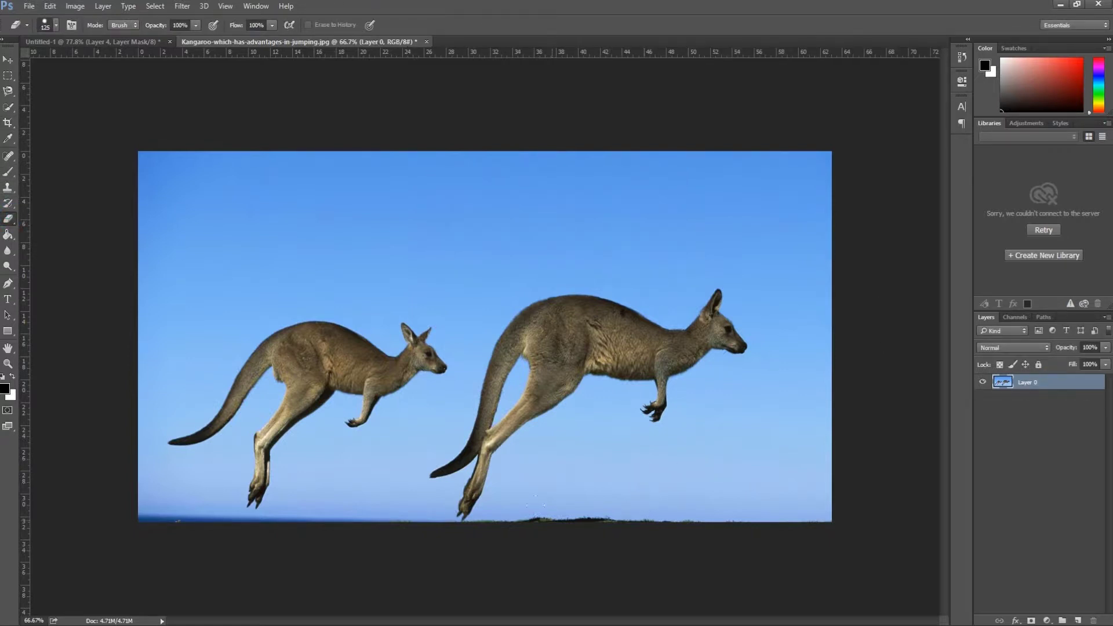
pyautogui.moveTo(534, 504); pyautogui.dragTo(829, 502)
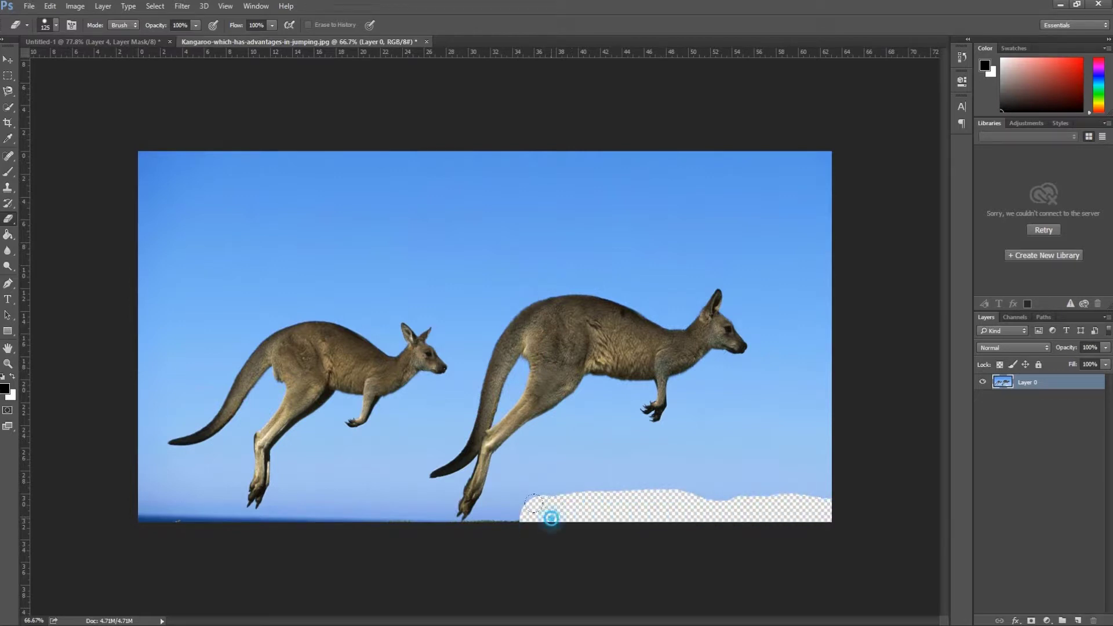
pyautogui.moveTo(533, 504)
pyautogui.mouseDown()
pyautogui.moveTo(466, 524)
pyautogui.moveTo(145, 515)
pyautogui.mouseUp()
pyautogui.moveTo(250, 523); pyautogui.dragTo(306, 510)
pyautogui.rightClick(10, 217)
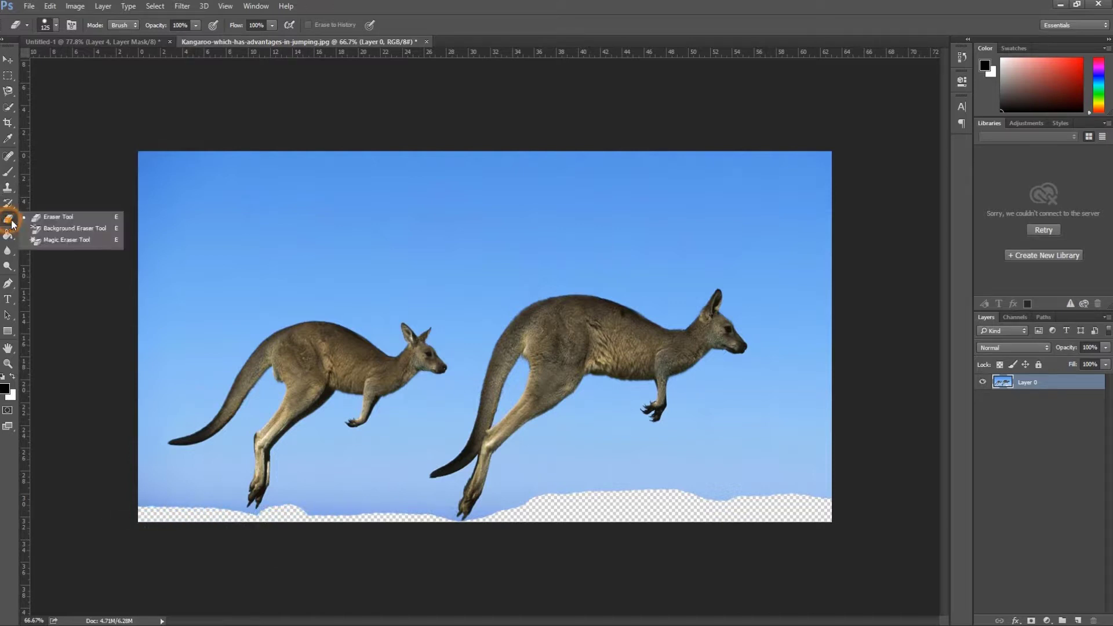
# Choose the Background Eraser Tool and set its brush size to 174 px.
pyautogui.click(64, 228)
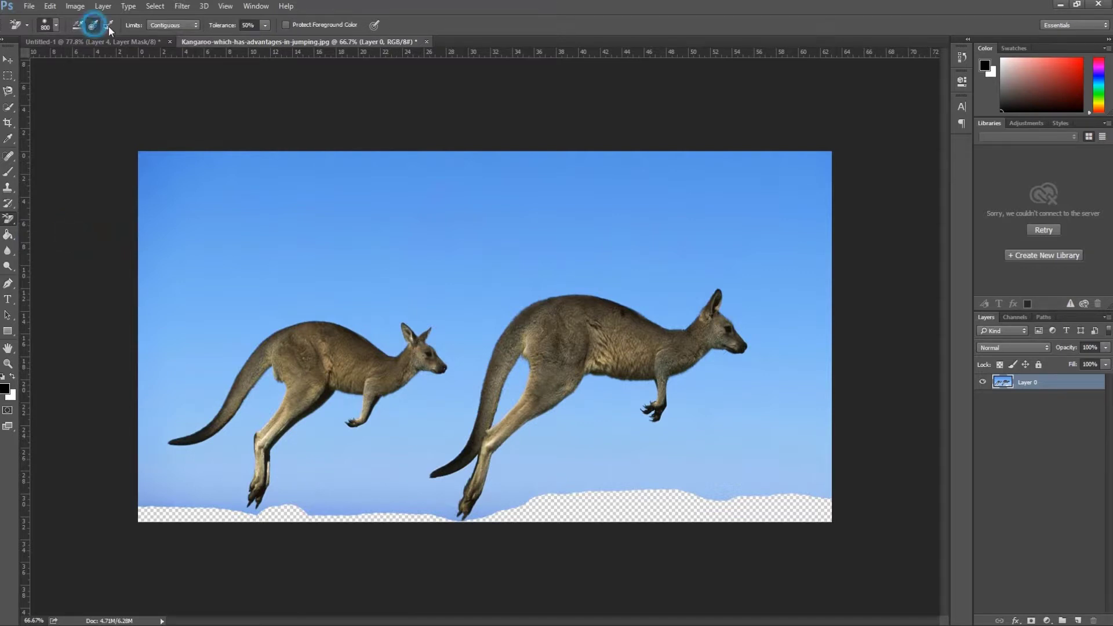
pyautogui.doubleClick(250, 26)
pyautogui.click(50, 26)
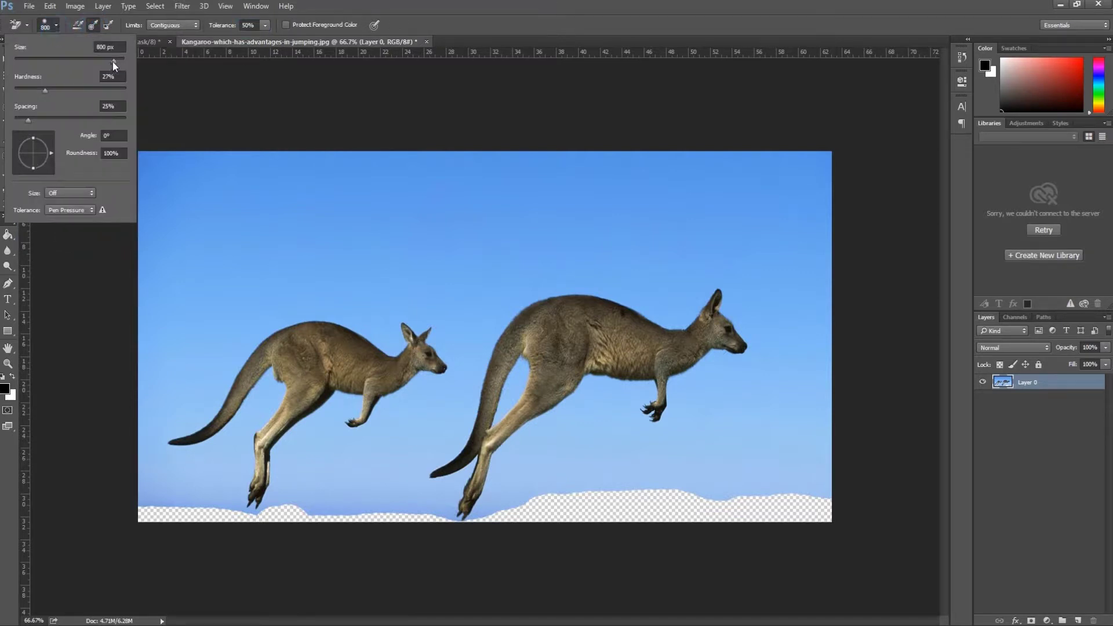
pyautogui.moveTo(113, 61); pyautogui.dragTo(89, 61)
pyautogui.press('Return')
# Erase a top-left sky patch, then raise brush hardness to about 60%.
pyautogui.moveTo(251, 169)
pyautogui.mouseDown()
pyautogui.moveTo(186, 173)
pyautogui.moveTo(203, 159)
pyautogui.mouseUp()
pyautogui.rightClick(206, 160)
pyautogui.click(277, 215)
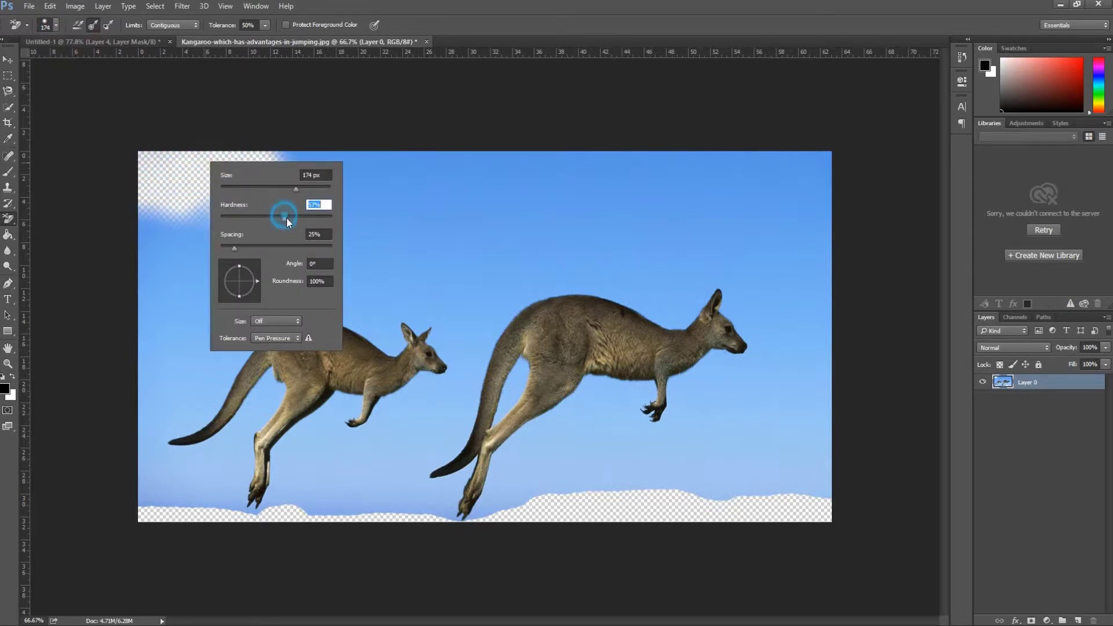
pyautogui.moveTo(287, 218)
pyautogui.mouseDown()
pyautogui.moveTo(452, 192)
pyautogui.moveTo(823, 180)
pyautogui.mouseUp()
pyautogui.click(309, 187)
pyautogui.press('Return')
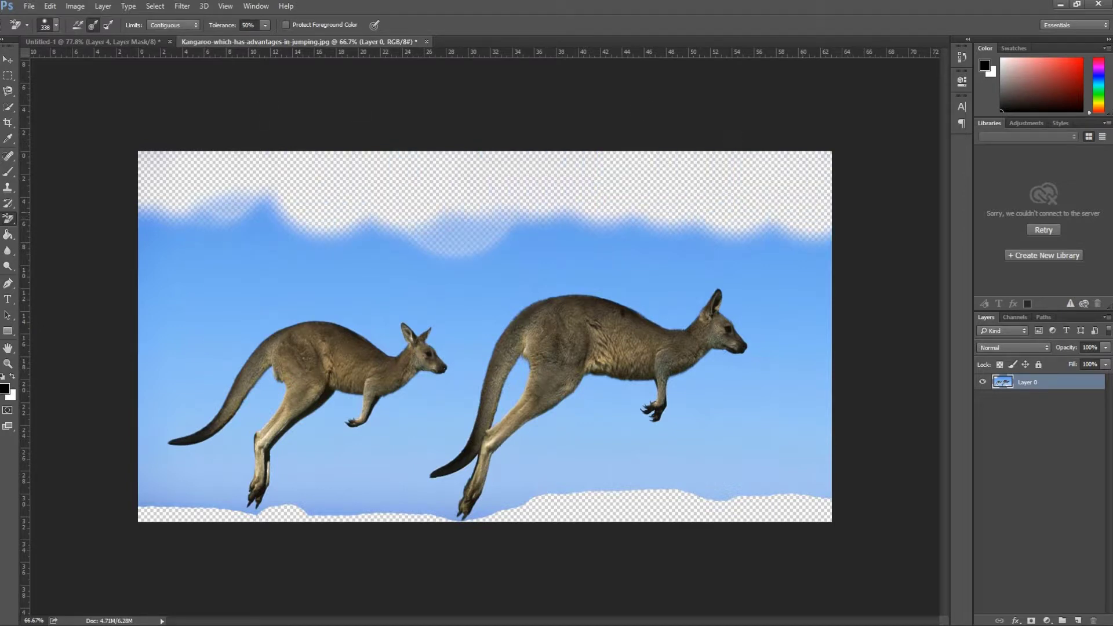
# Erase the remaining blue sky around, above and below both kangaroos.
pyautogui.moveTo(579, 249)
pyautogui.mouseDown()
pyautogui.moveTo(377, 261)
pyautogui.moveTo(174, 249)
pyautogui.moveTo(278, 290)
pyautogui.moveTo(400, 261)
pyautogui.mouseUp()
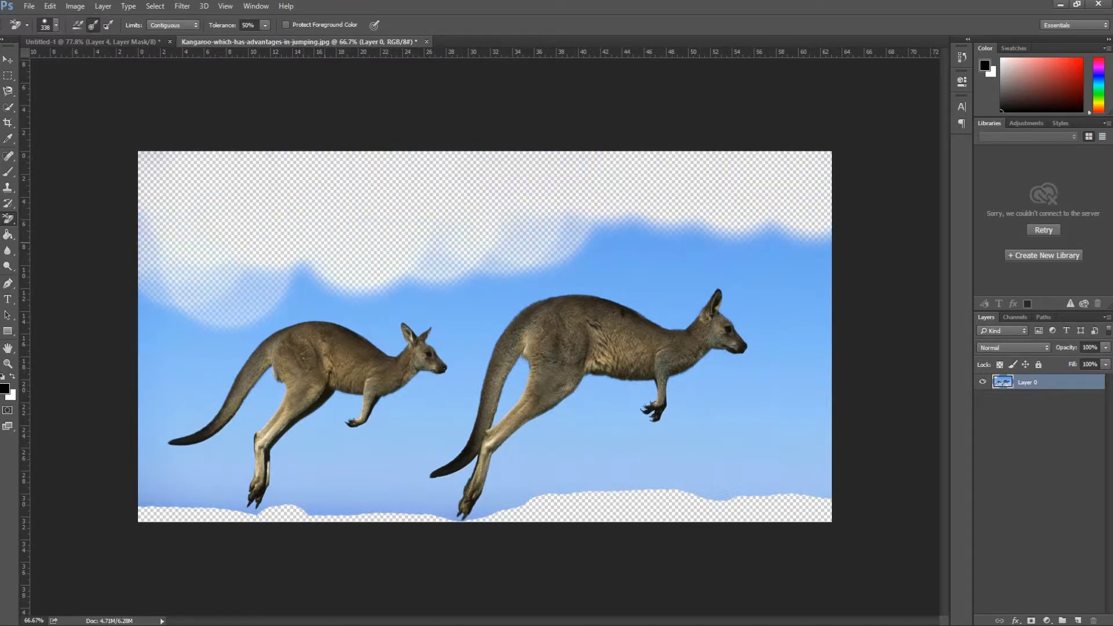
pyautogui.moveTo(261, 289)
pyautogui.mouseDown()
pyautogui.moveTo(203, 301)
pyautogui.moveTo(174, 394)
pyautogui.moveTo(330, 302)
pyautogui.moveTo(263, 406)
pyautogui.mouseUp()
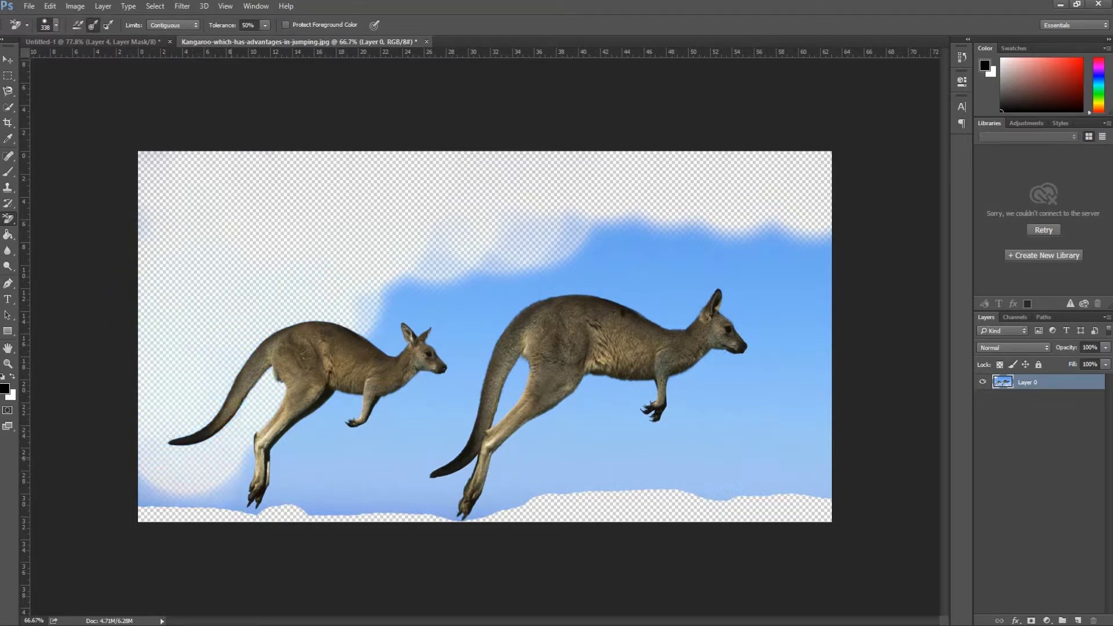
pyautogui.moveTo(359, 423)
pyautogui.mouseDown()
pyautogui.moveTo(426, 339)
pyautogui.moveTo(597, 263)
pyautogui.moveTo(730, 278)
pyautogui.moveTo(757, 356)
pyautogui.mouseUp()
pyautogui.moveTo(713, 400)
pyautogui.mouseDown()
pyautogui.moveTo(664, 406)
pyautogui.moveTo(799, 452)
pyautogui.moveTo(811, 440)
pyautogui.moveTo(580, 441)
pyautogui.moveTo(608, 388)
pyautogui.moveTo(435, 417)
pyautogui.moveTo(510, 371)
pyautogui.moveTo(302, 469)
pyautogui.moveTo(162, 487)
pyautogui.mouseUp()
pyautogui.moveTo(388, 464); pyautogui.dragTo(356, 513)
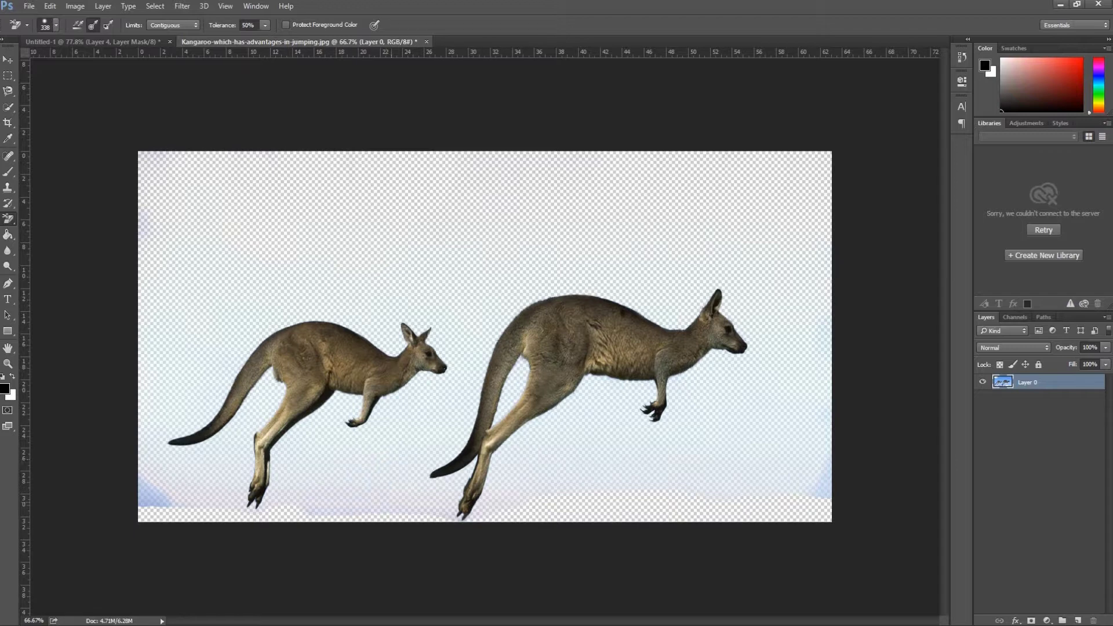
pyautogui.moveTo(171, 484); pyautogui.dragTo(142, 503)
pyautogui.moveTo(800, 454)
pyautogui.mouseDown()
pyautogui.moveTo(603, 423)
pyautogui.moveTo(461, 438)
pyautogui.moveTo(418, 414)
pyautogui.mouseUp()
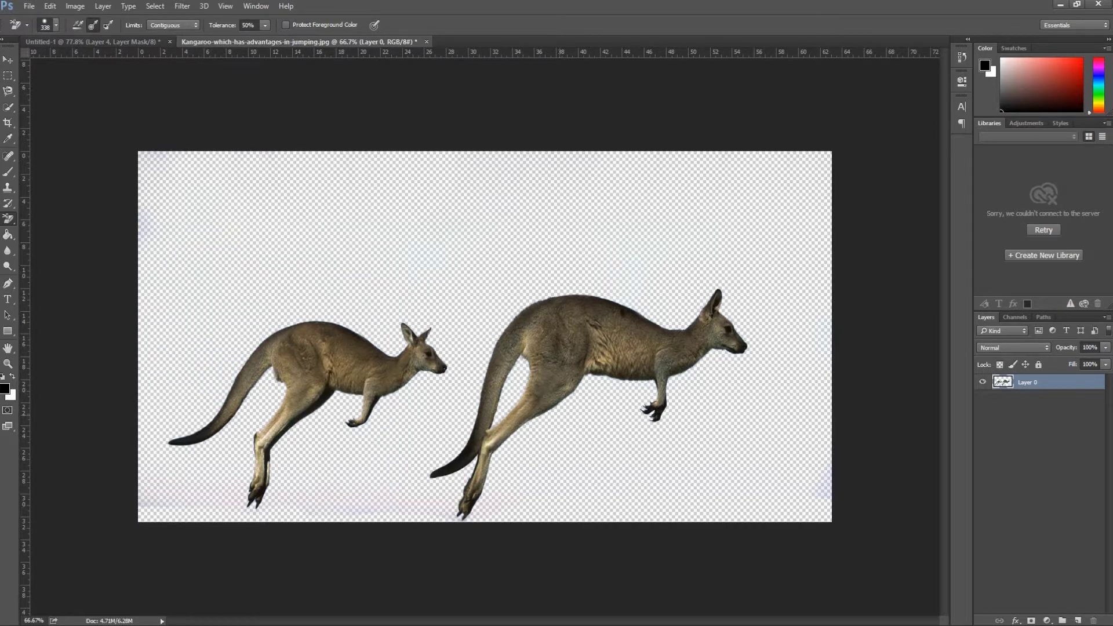
# Erase leftover pale specks at the bottom left and near the small kangaroo.
pyautogui.click(716, 469)
pyautogui.click(149, 489)
pyautogui.hotkey('ctrl', '+')
pyautogui.hotkey('ctrl', '+')
pyautogui.hotkey('ctrl', '+')
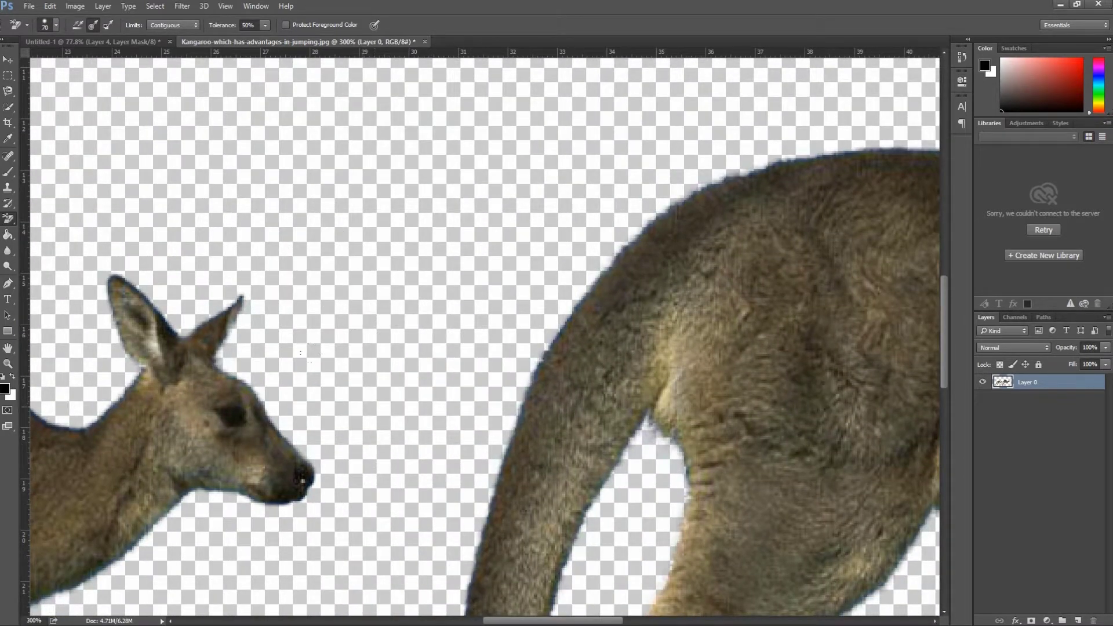
pyautogui.click(348, 408)
# Pan around to check the kangaroos' tails and legs, then fit the image on screen.
pyautogui.moveTo(638, 348); pyautogui.dragTo(290, 261)
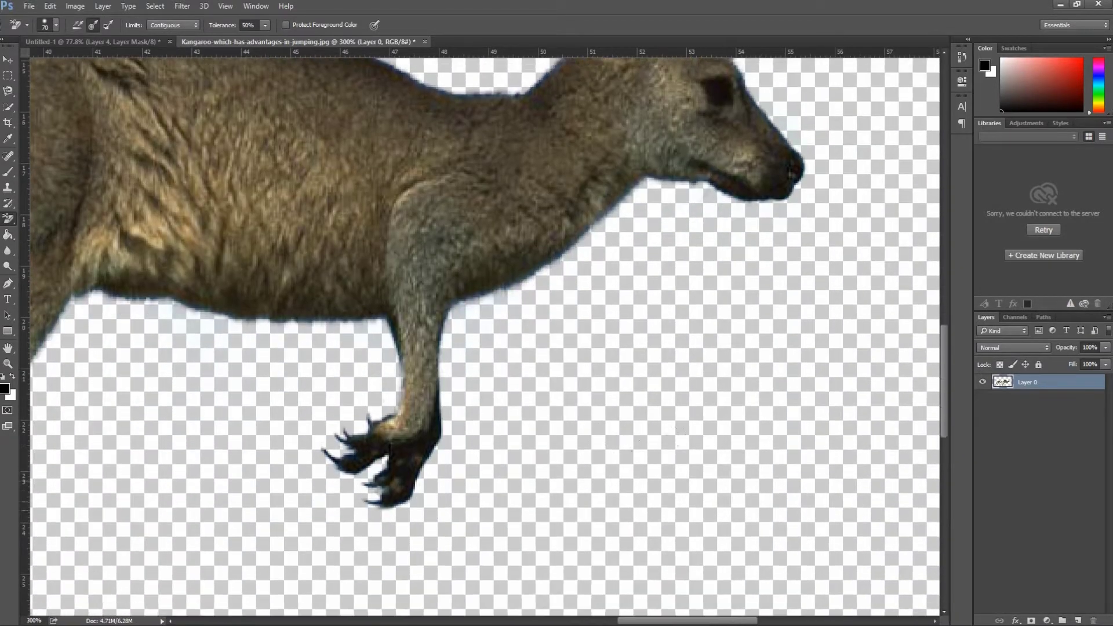
pyautogui.scroll(-5, 841, 405)
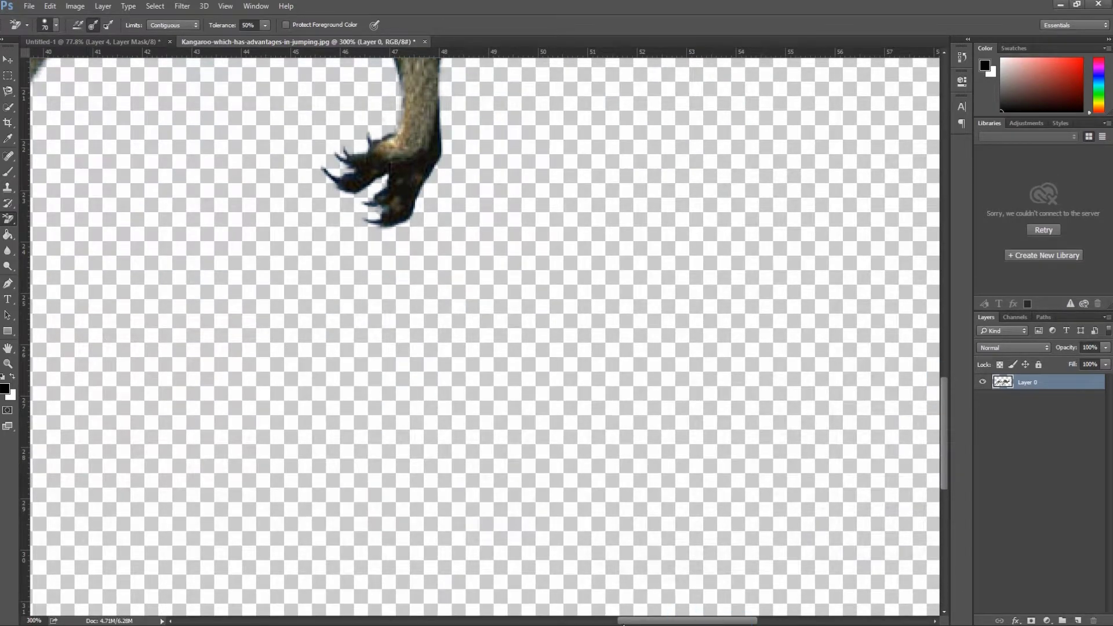
pyautogui.moveTo(625, 619); pyautogui.dragTo(299, 619)
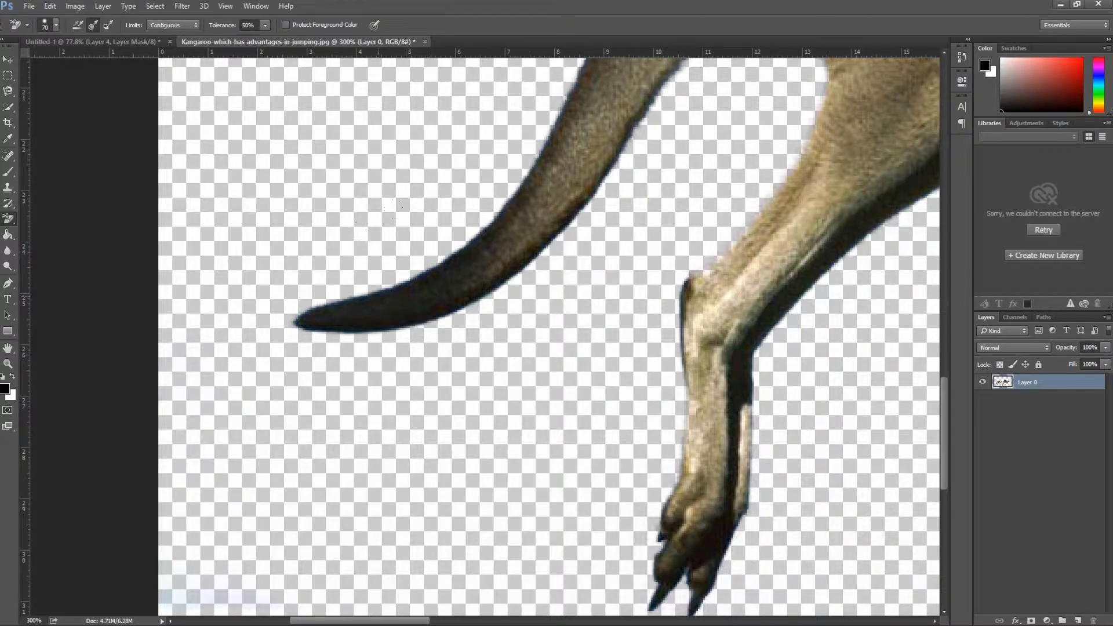
pyautogui.scroll(3, 549, 336)
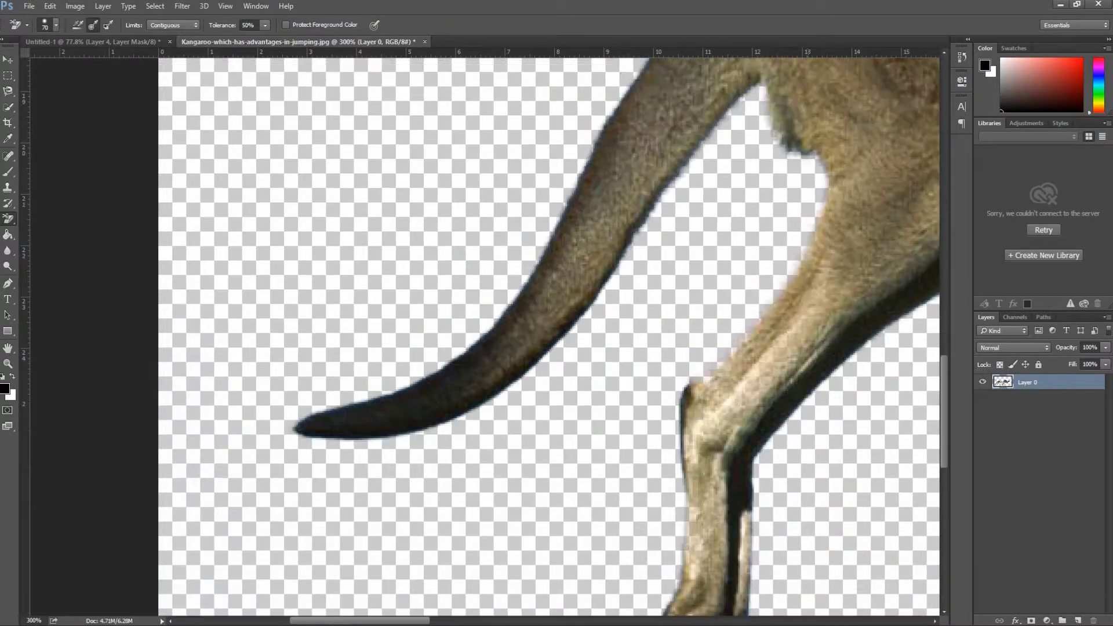
pyautogui.scroll(3, 548, 336)
pyautogui.scroll(2, 548, 336)
pyautogui.click(7, 364)
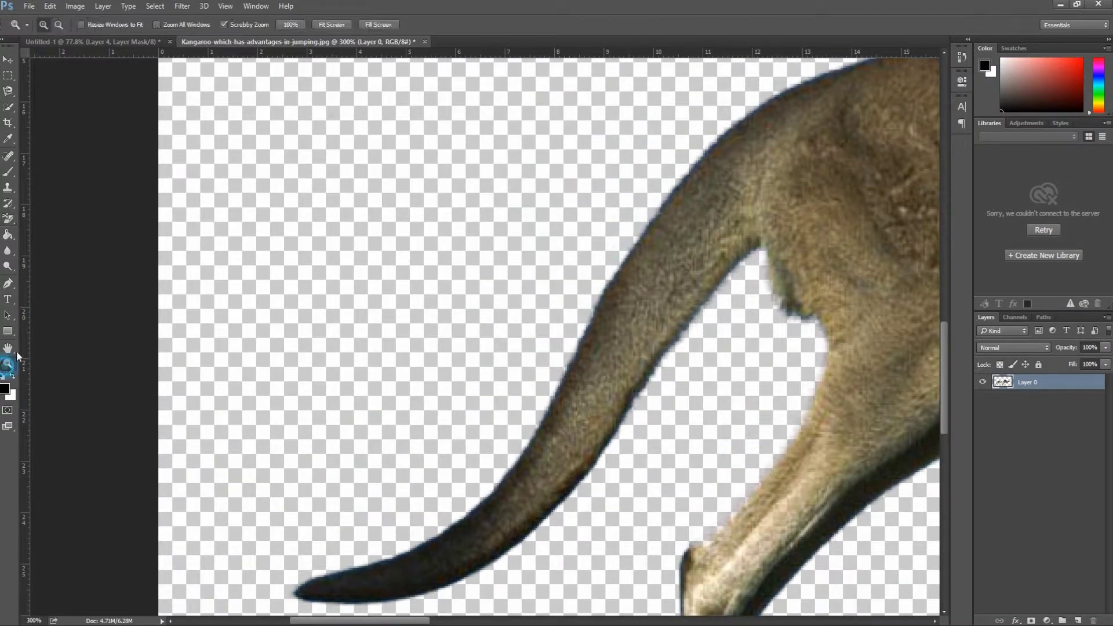
pyautogui.click(332, 24)
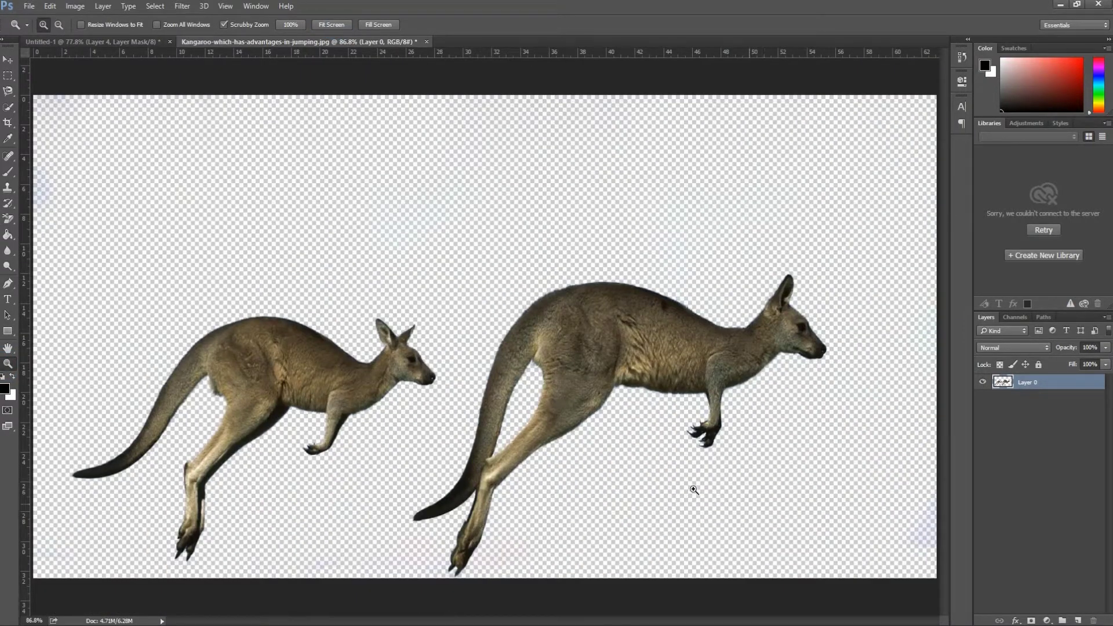
# Crop empty space from the top, left and right, then drag the kangaroos into the airplane composite.
pyautogui.click(8, 123)
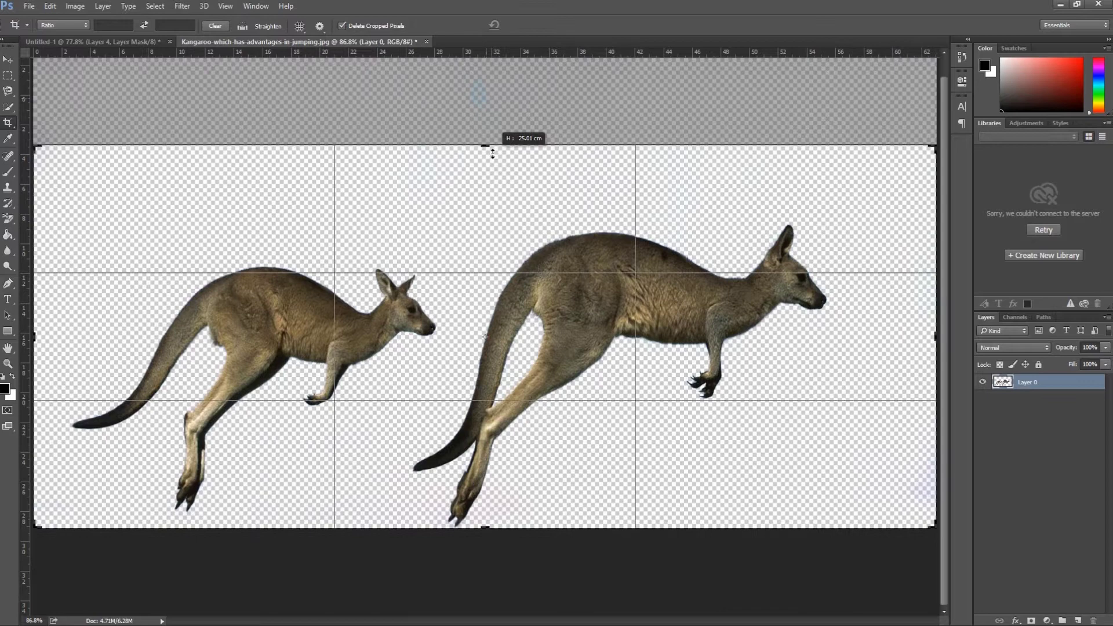
pyautogui.moveTo(485, 95); pyautogui.dragTo(487, 168)
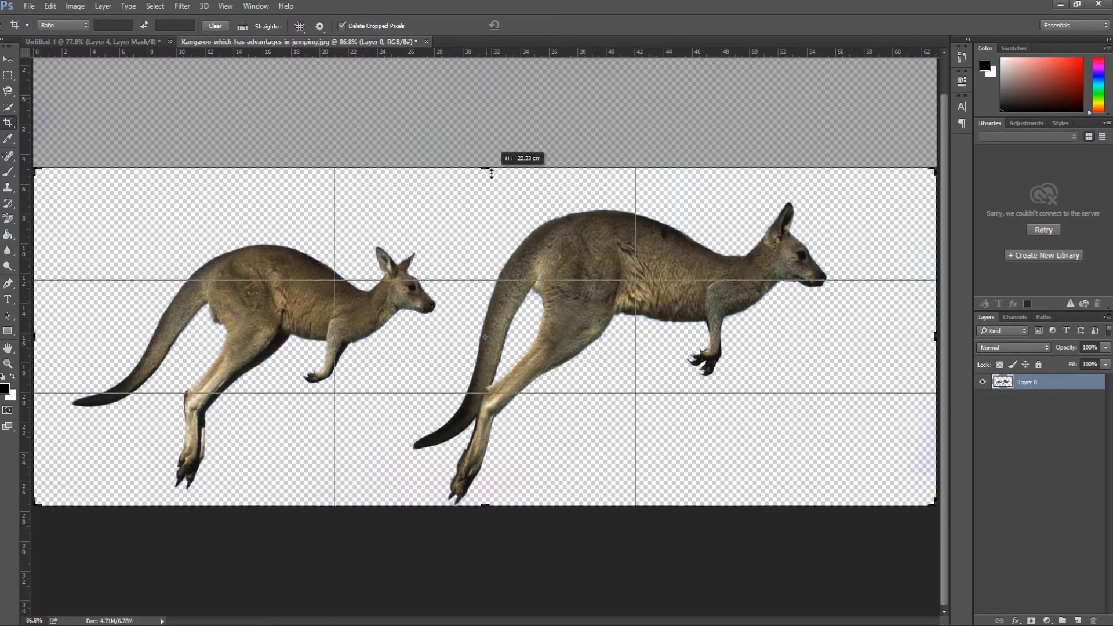
pyautogui.moveTo(44, 339); pyautogui.dragTo(50, 336)
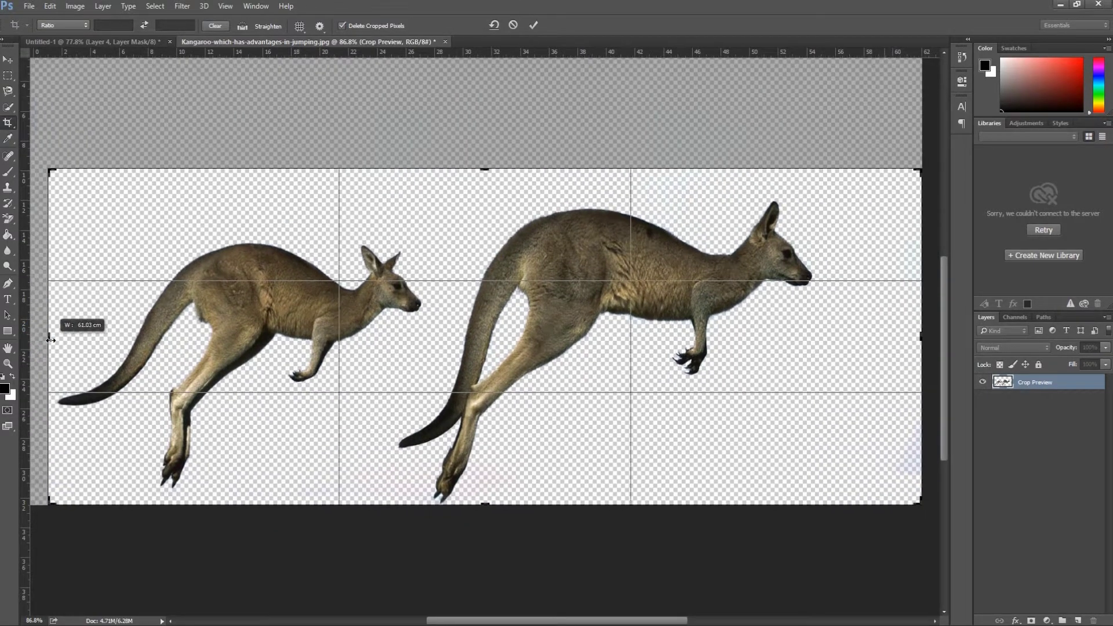
pyautogui.moveTo(919, 333); pyautogui.dragTo(874, 336)
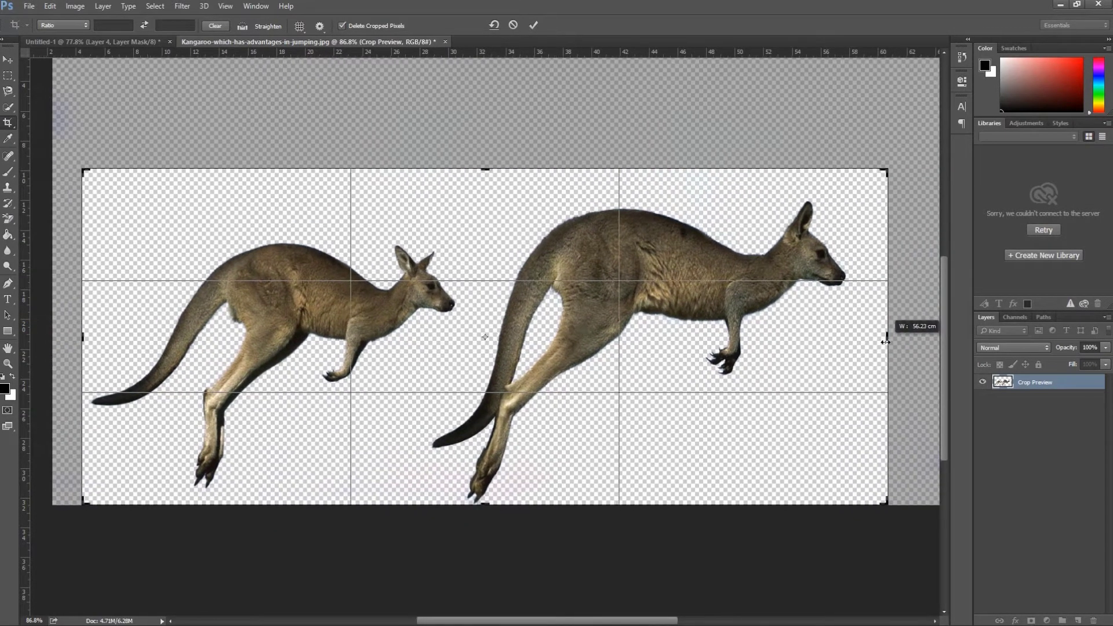
pyautogui.click(533, 25)
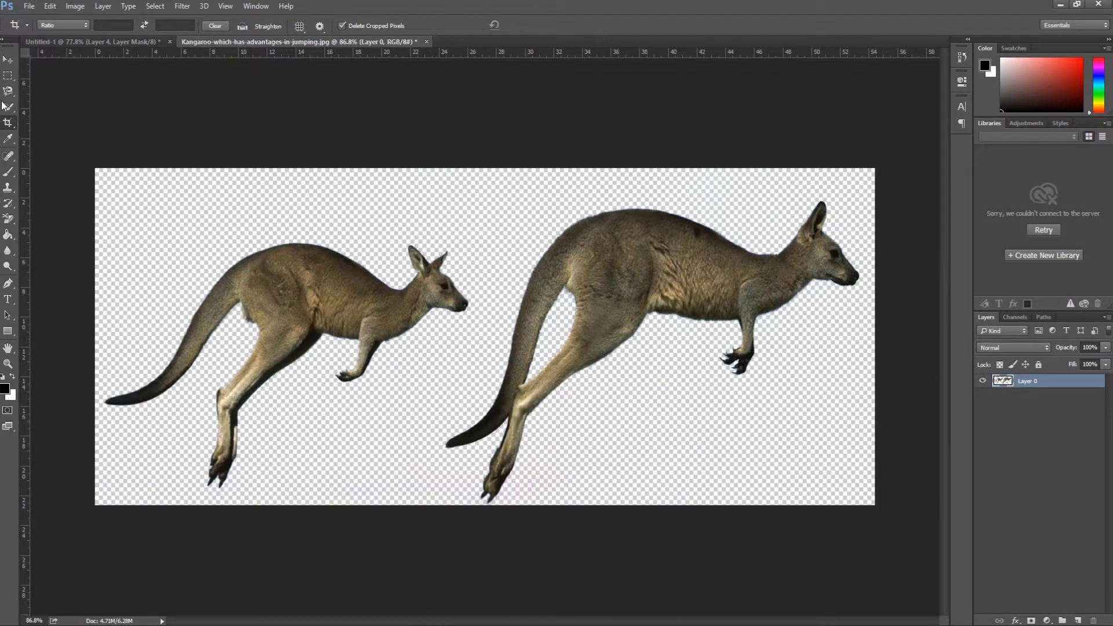
pyautogui.click(8, 59)
pyautogui.moveTo(300, 318)
pyautogui.mouseDown()
pyautogui.moveTo(135, 45)
pyautogui.moveTo(480, 386)
pyautogui.mouseUp()
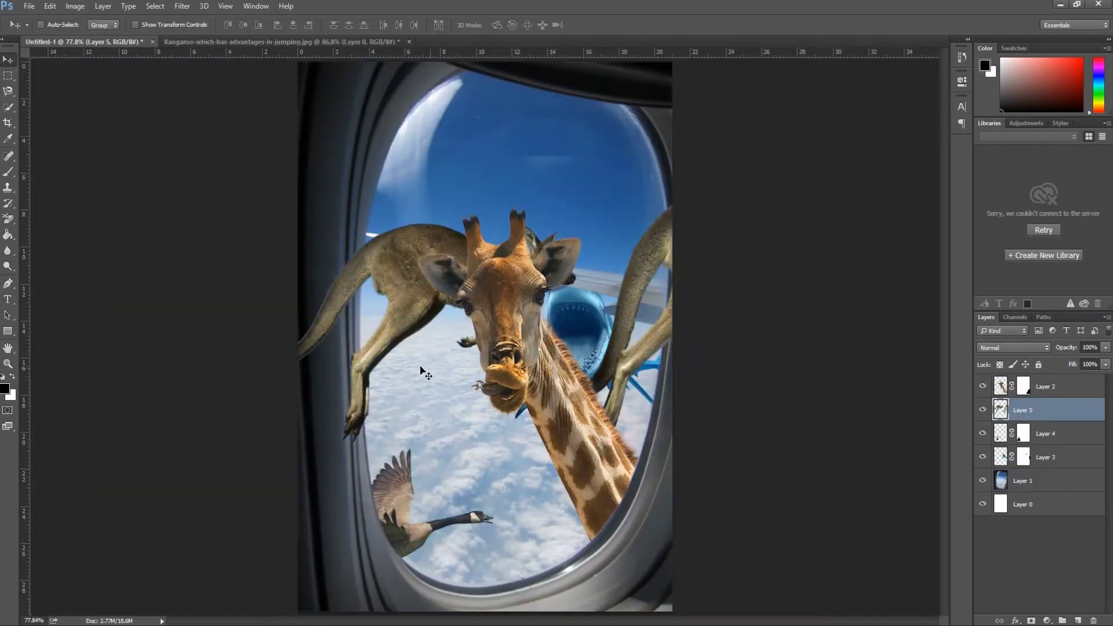
# Close the kangaroo file without saving, then scale Layer 5 to about a quarter and reposition it.
pyautogui.click(409, 42)
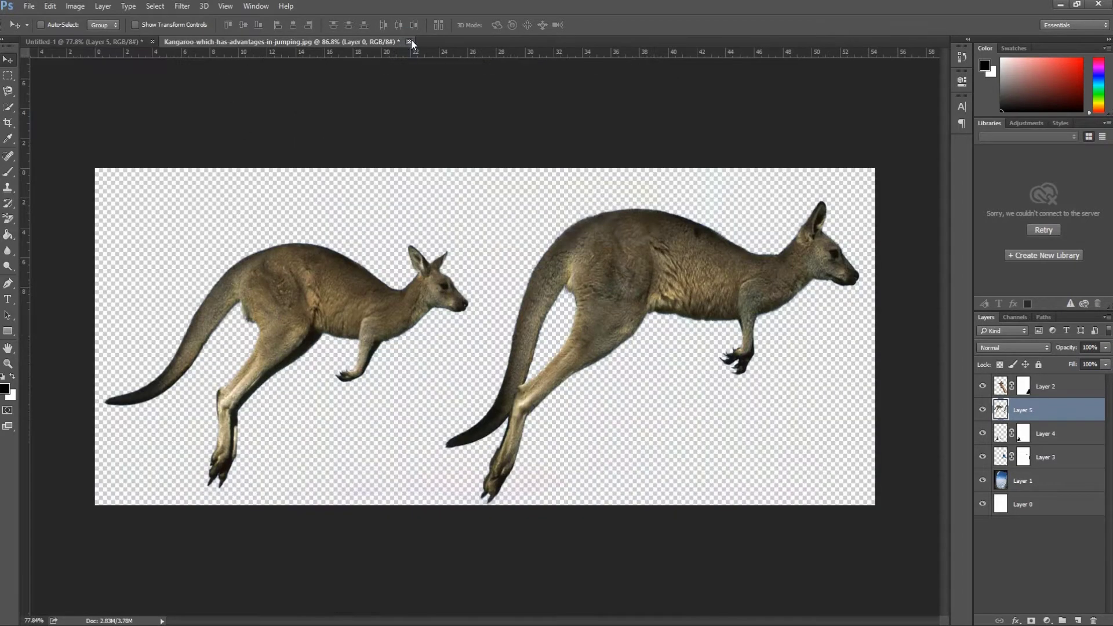
pyautogui.click(569, 239)
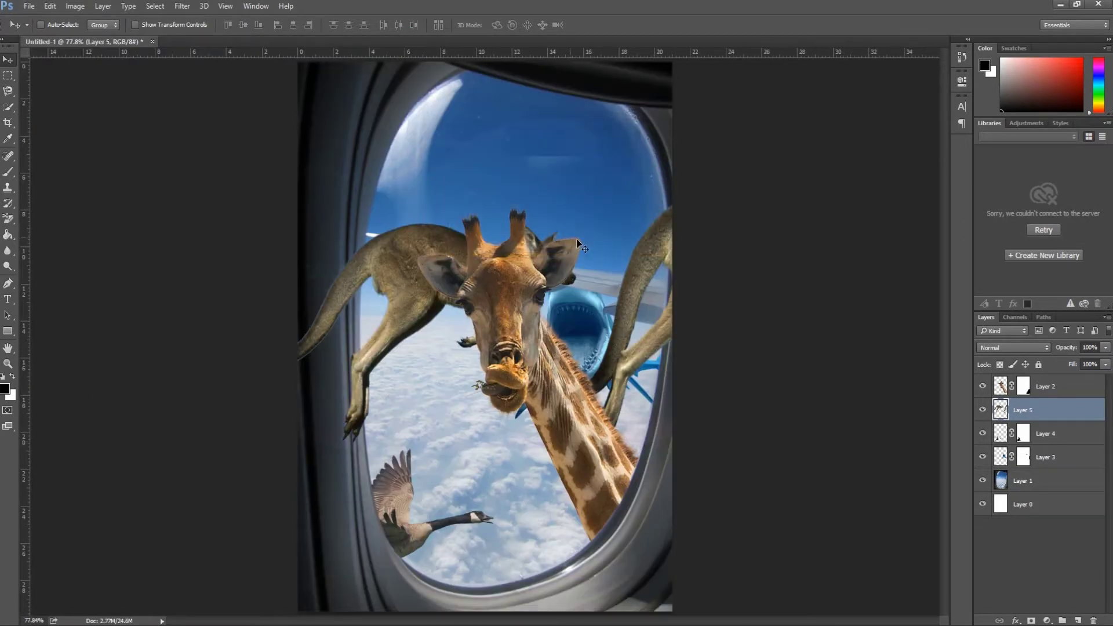
pyautogui.hotkey('ctrl', 't')
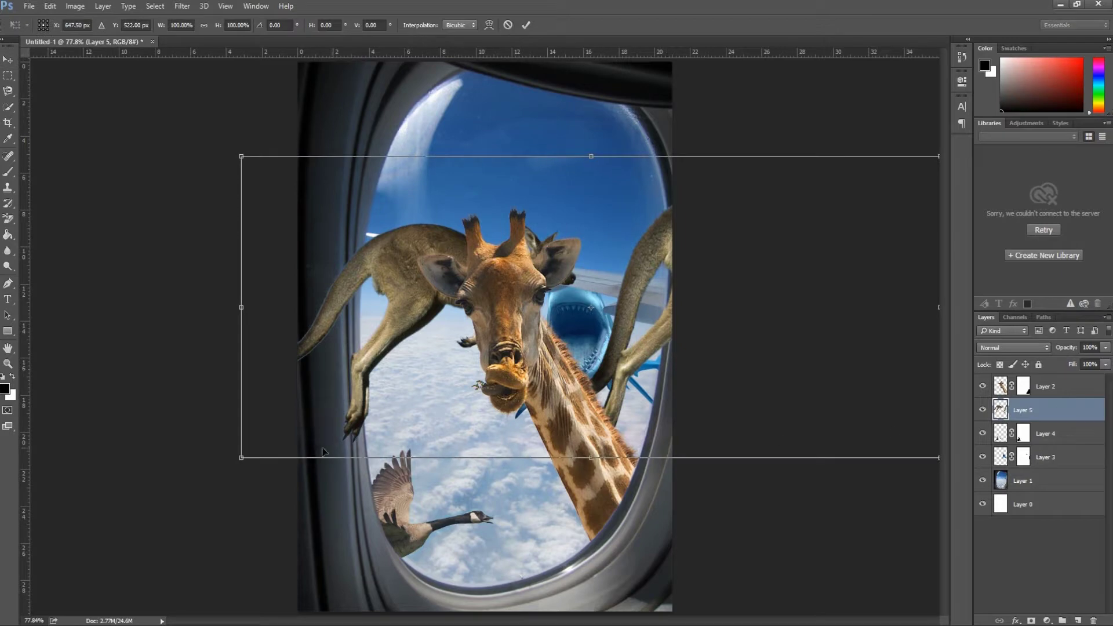
pyautogui.moveTo(235, 457); pyautogui.dragTo(750, 243)
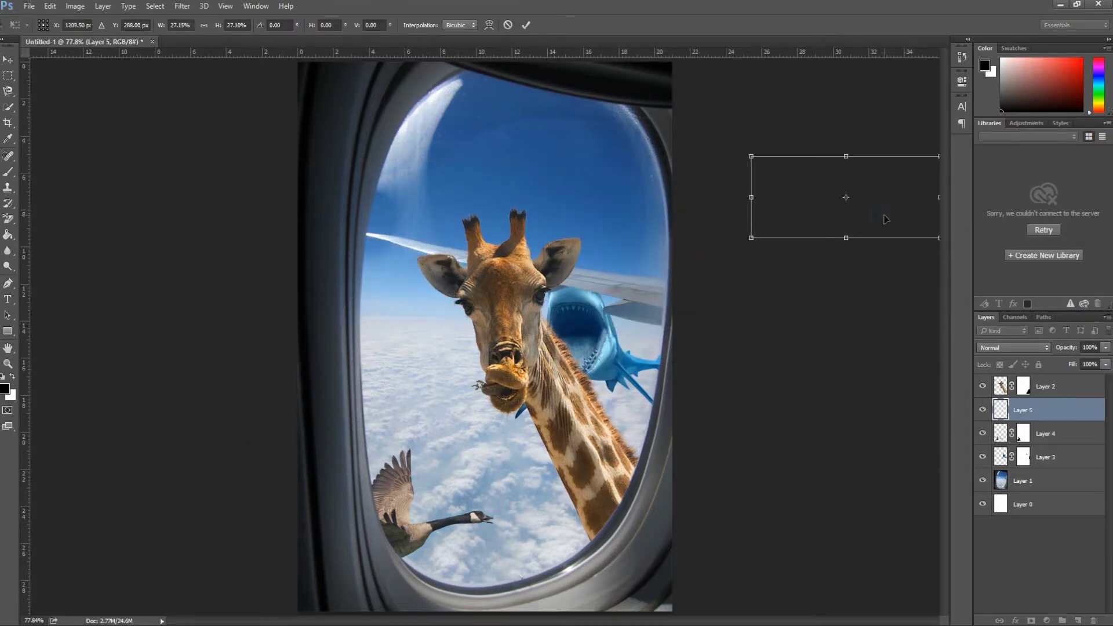
pyautogui.moveTo(881, 218); pyautogui.dragTo(480, 239)
# Shrink the kangaroos further toward 8% and zoom in around the giraffe's head.
pyautogui.moveTo(348, 259)
pyautogui.mouseDown()
pyautogui.moveTo(475, 198)
pyautogui.moveTo(419, 237)
pyautogui.mouseUp()
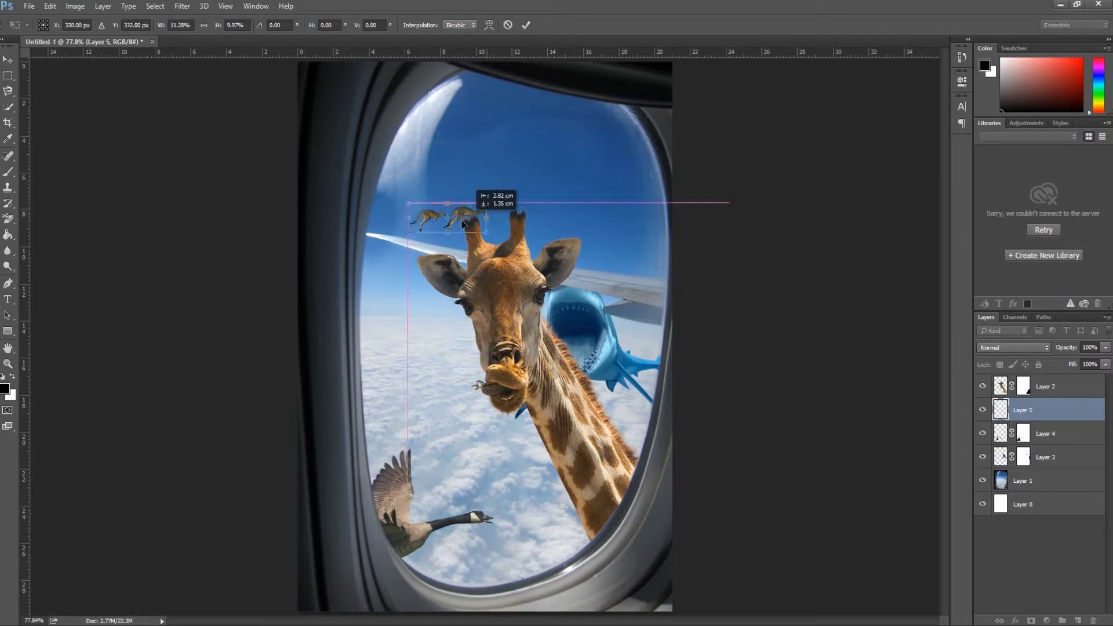
pyautogui.hotkey('ctrl', '+')
pyautogui.hotkey('ctrl', '+')
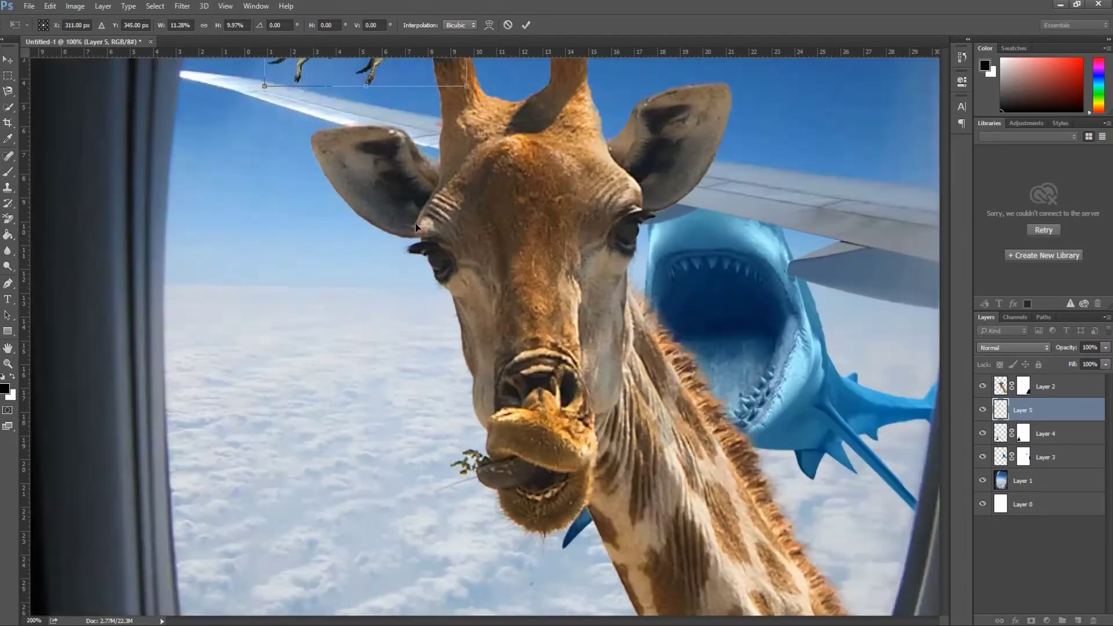
pyautogui.hotkey('ctrl', '+')
pyautogui.scroll(5, 390, 163)
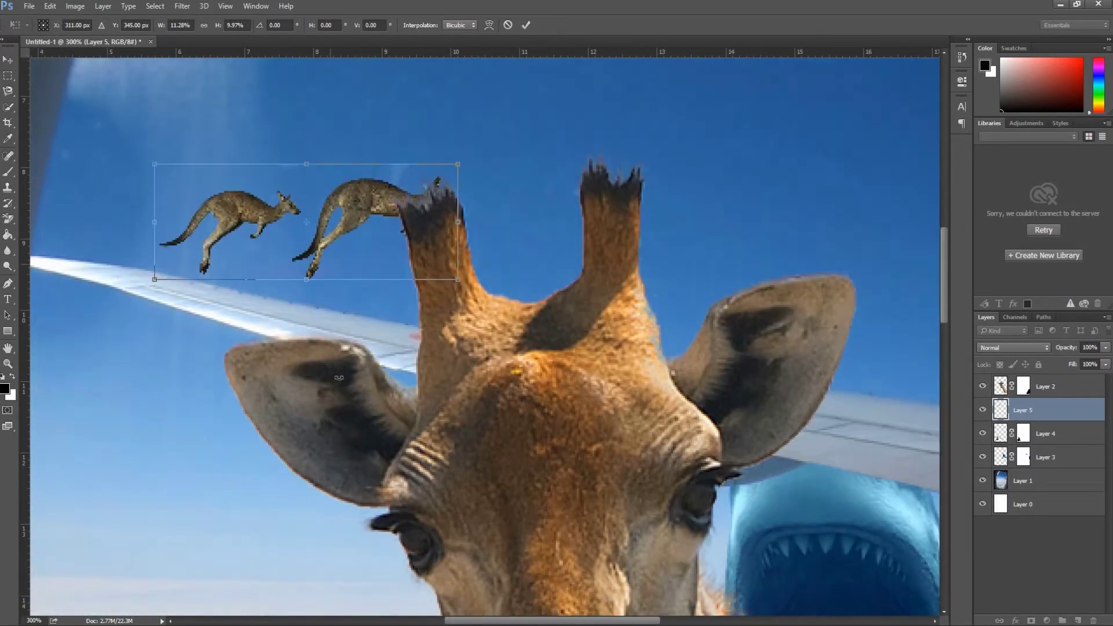
# Move and tilt the kangaroos onto the wing's slope and commit the transform.
pyautogui.moveTo(401, 242)
pyautogui.mouseDown()
pyautogui.moveTo(556, 328)
pyautogui.moveTo(438, 328)
pyautogui.mouseUp()
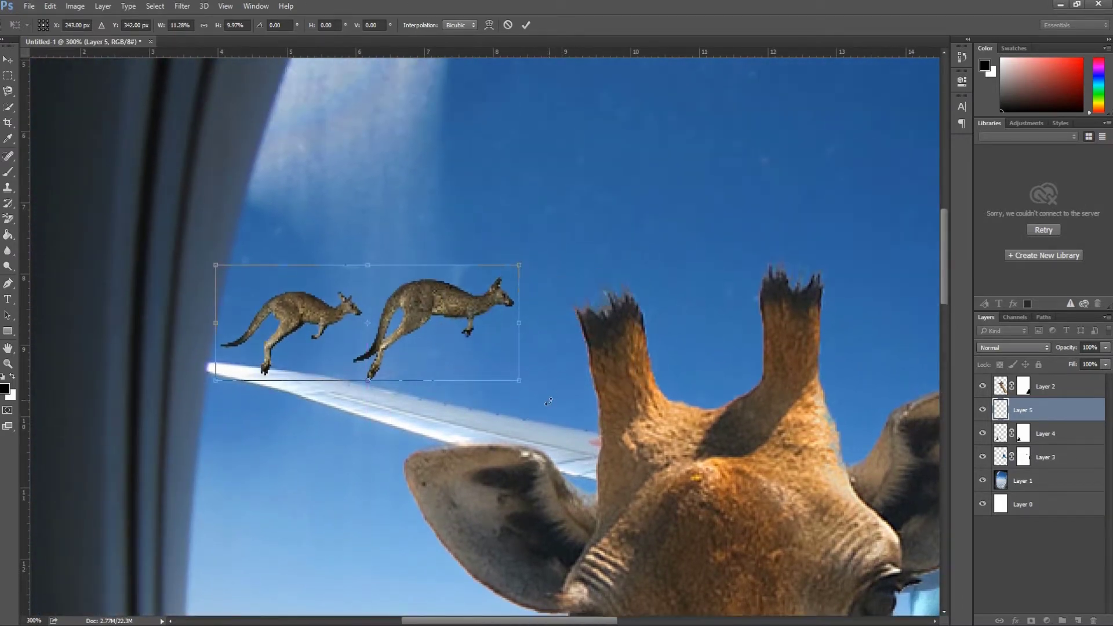
pyautogui.moveTo(530, 388); pyautogui.dragTo(521, 409)
pyautogui.moveTo(424, 321); pyautogui.dragTo(447, 354)
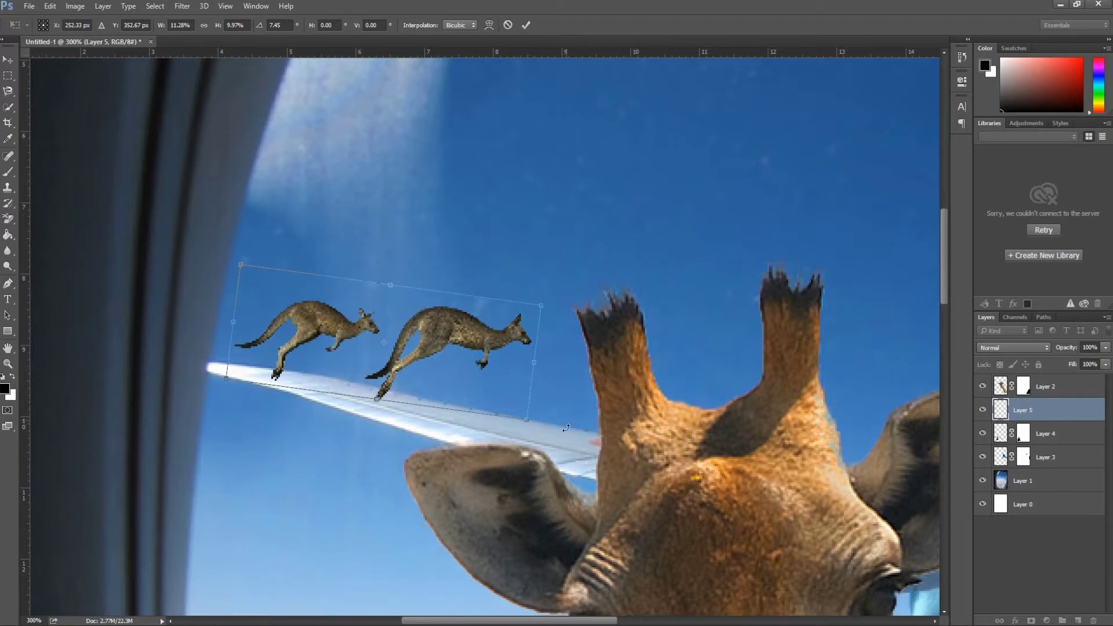
pyautogui.moveTo(577, 446)
pyautogui.mouseDown()
pyautogui.moveTo(568, 426)
pyautogui.moveTo(457, 367)
pyautogui.mouseUp()
pyautogui.moveTo(407, 318); pyautogui.dragTo(430, 342)
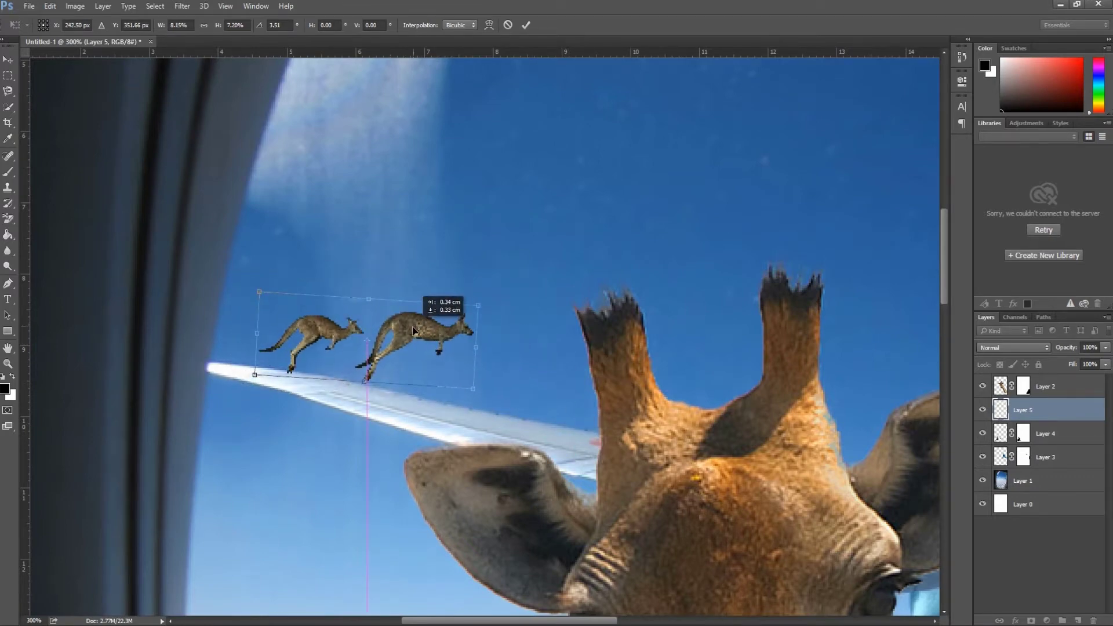
pyautogui.moveTo(492, 412); pyautogui.dragTo(494, 416)
pyautogui.moveTo(395, 369); pyautogui.dragTo(416, 363)
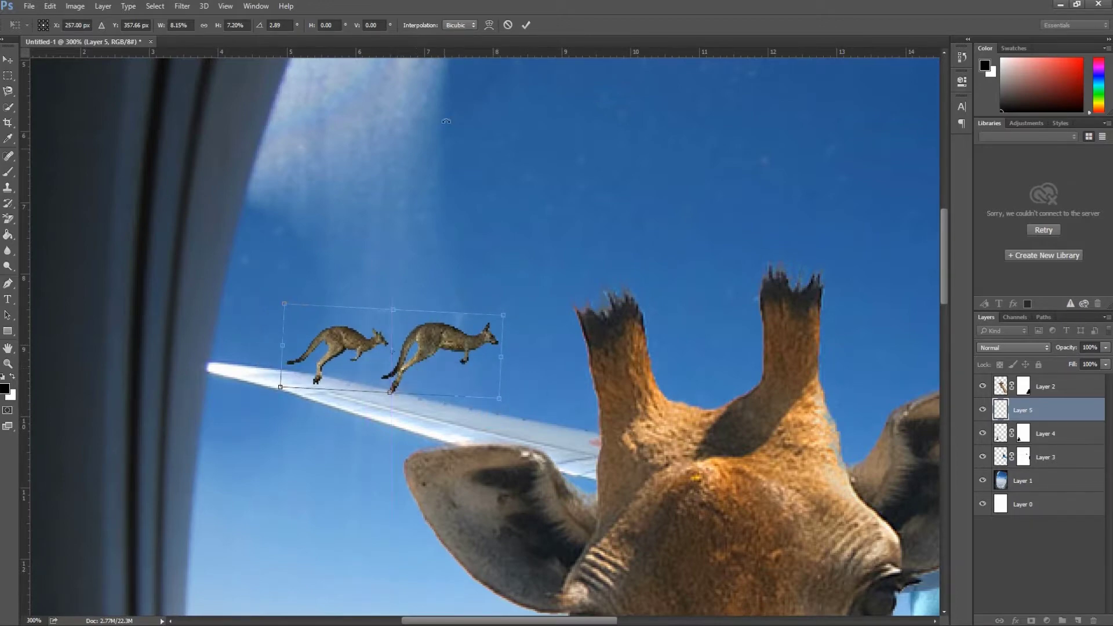
pyautogui.click(520, 26)
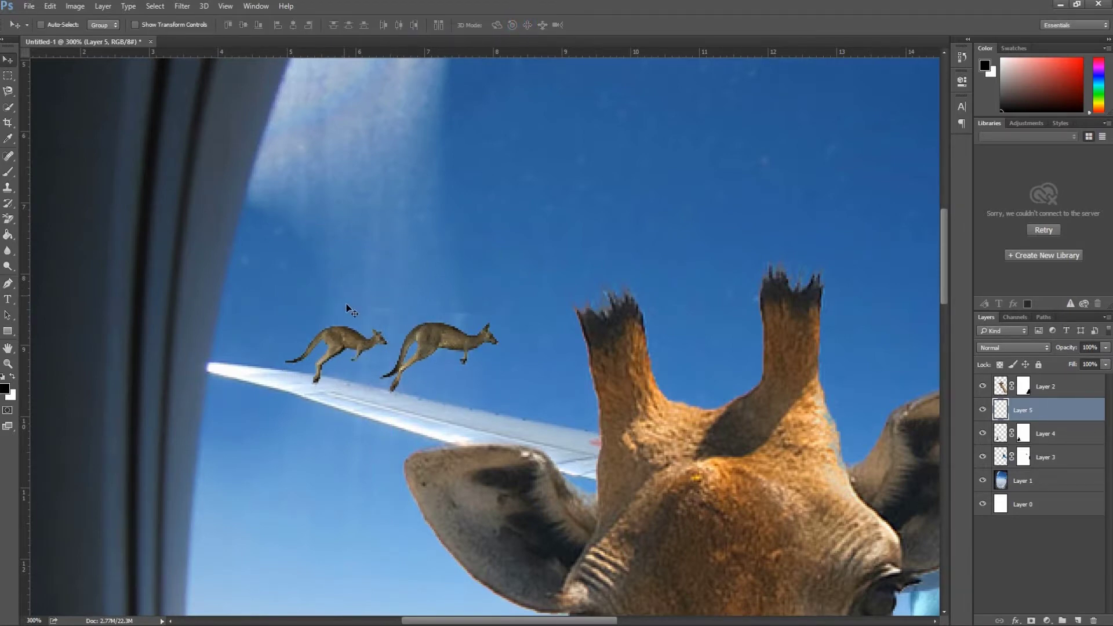
pyautogui.hotkey('ctrl', '=')
pyautogui.hotkey('ctrl', '=')
pyautogui.hotkey('ctrl', '=')
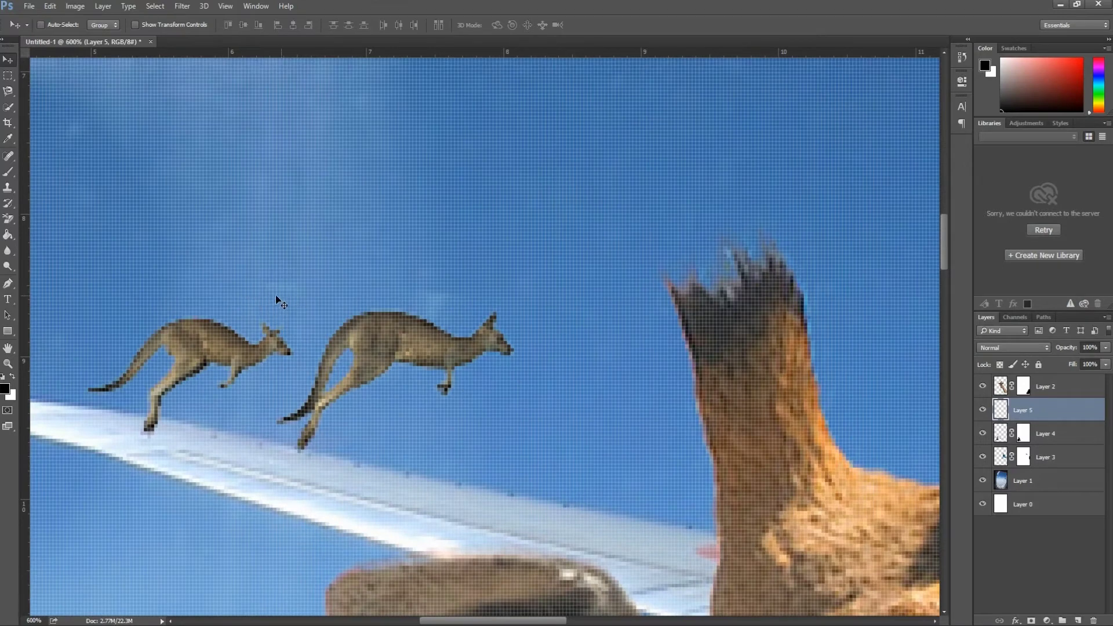
pyautogui.rightClick(8, 218)
pyautogui.click(52, 217)
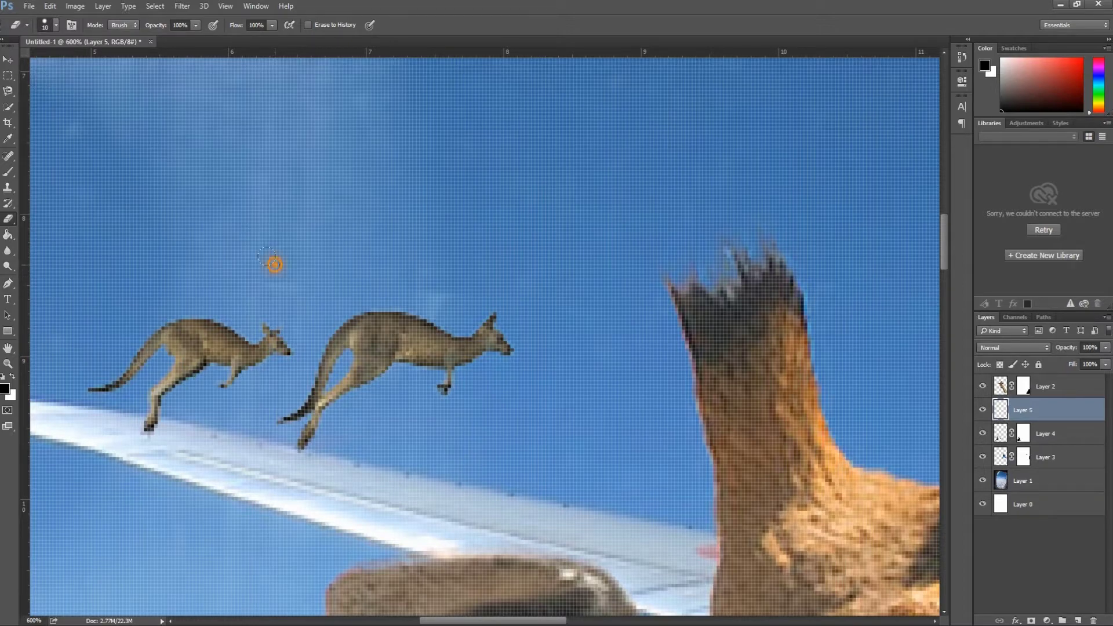
pyautogui.rightClick(273, 263)
pyautogui.press('Return')
pyautogui.click(144, 271)
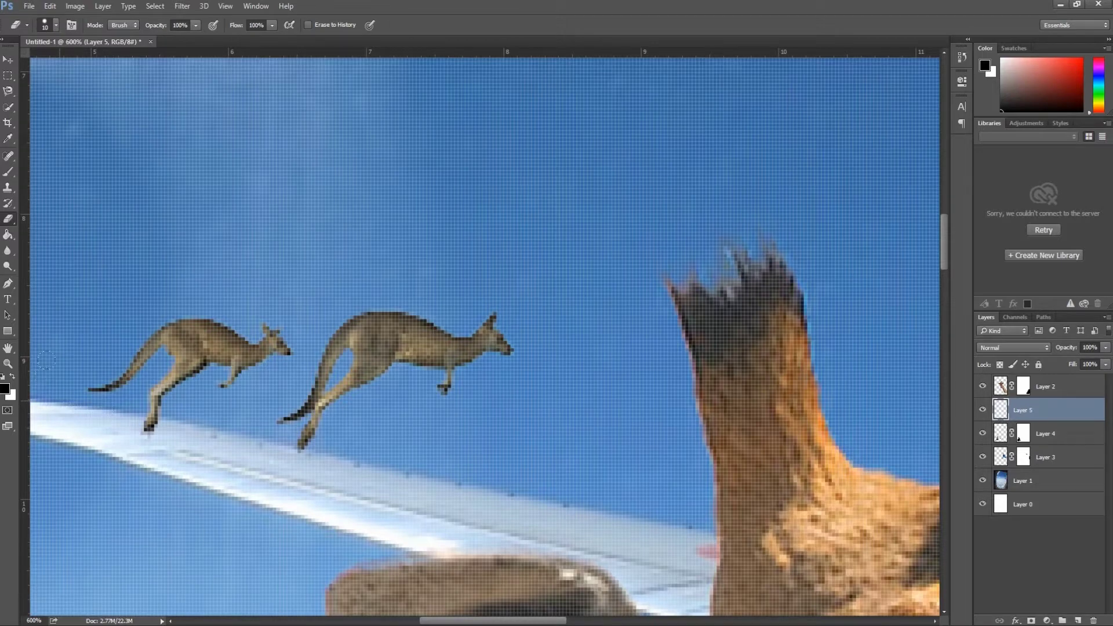
# Fit the composite to the screen, then open 18OBFOSSIL-articleLarge.jpg as a separate document.
pyautogui.click(8, 266)
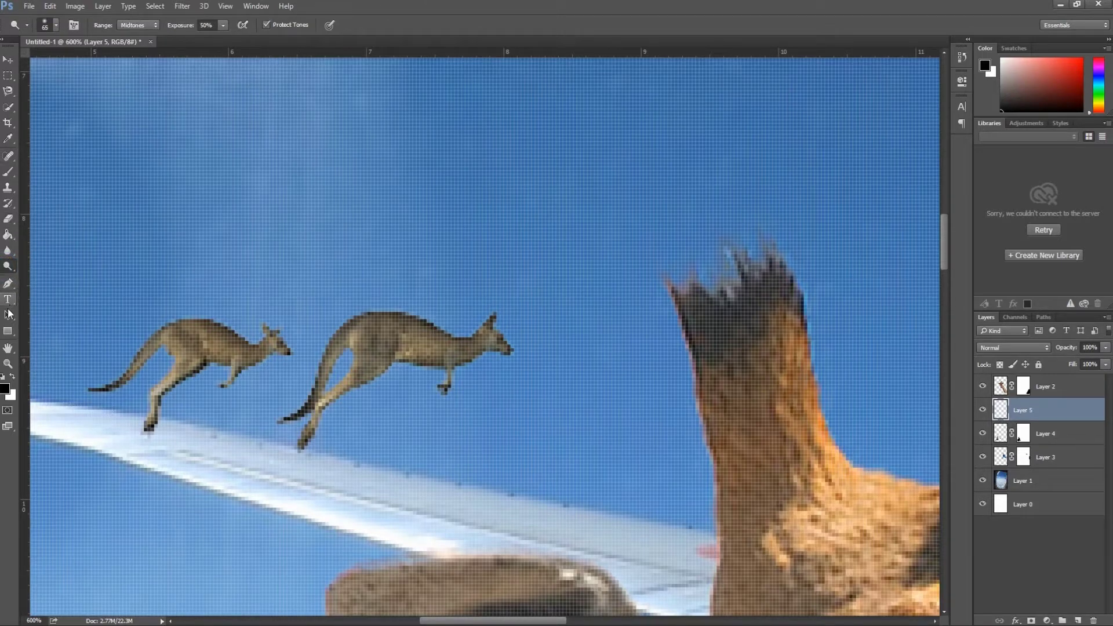
pyautogui.click(8, 363)
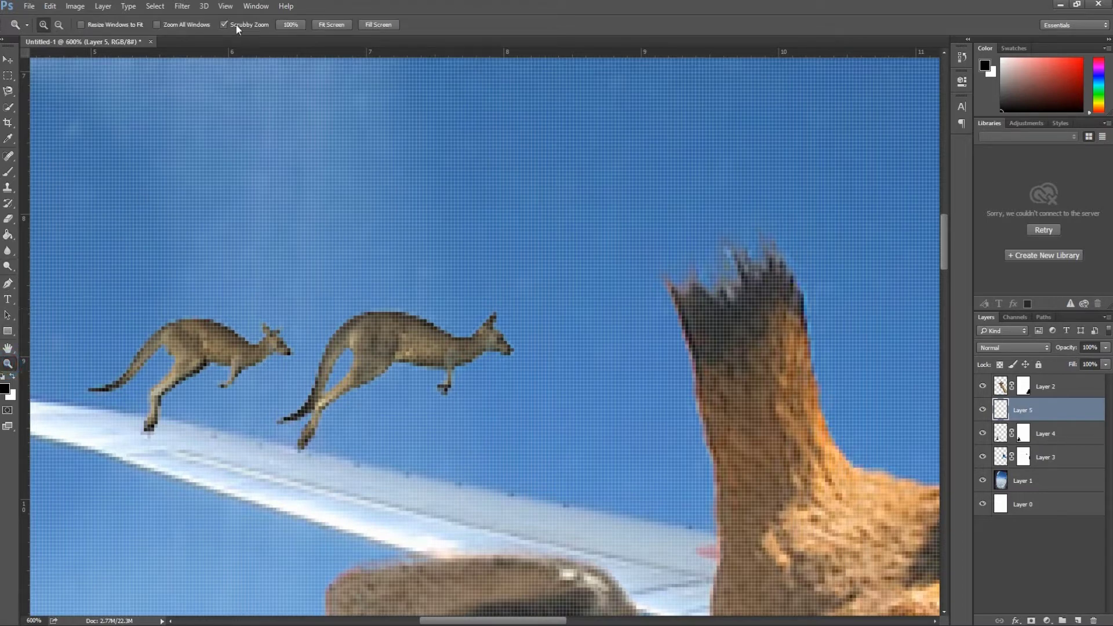
pyautogui.click(325, 26)
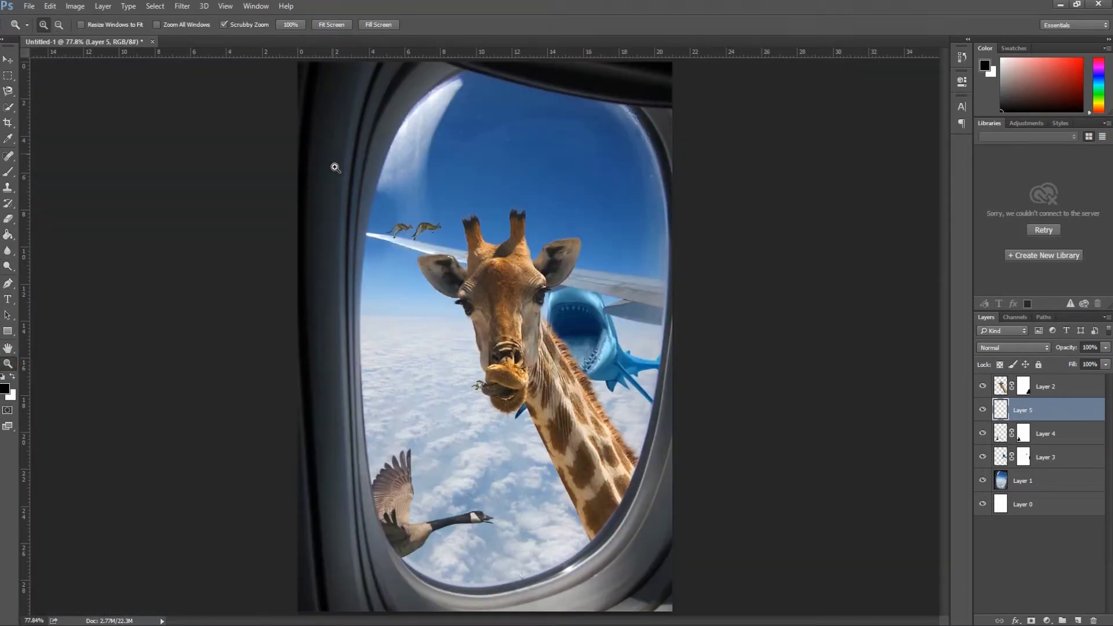
pyautogui.click(28, 6)
pyautogui.click(32, 28)
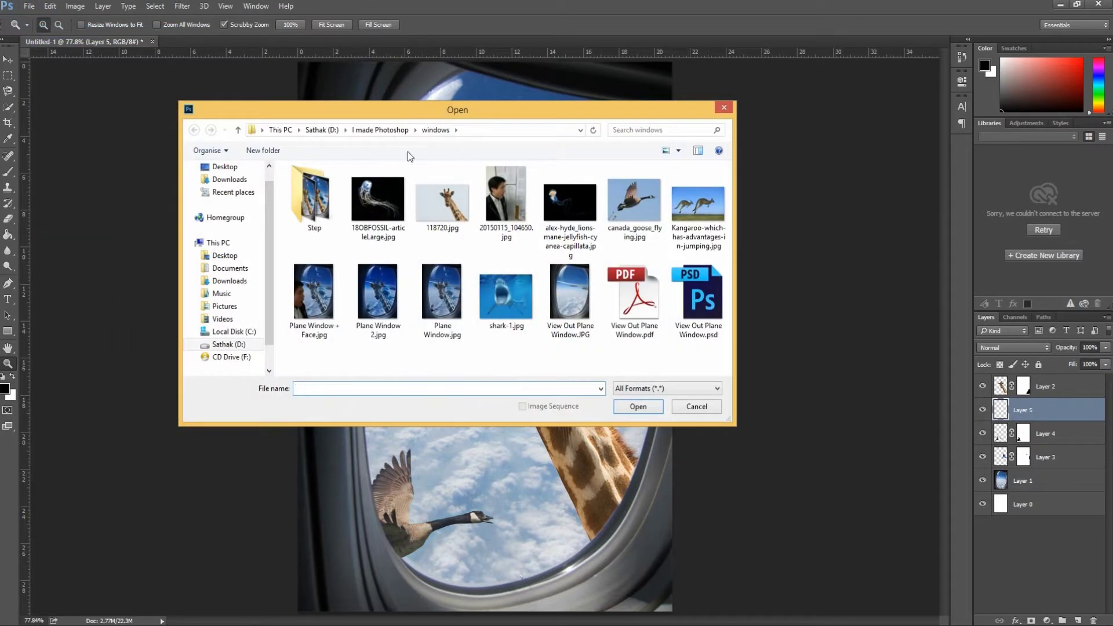
pyautogui.click(378, 200)
pyautogui.click(570, 209)
pyautogui.click(400, 211)
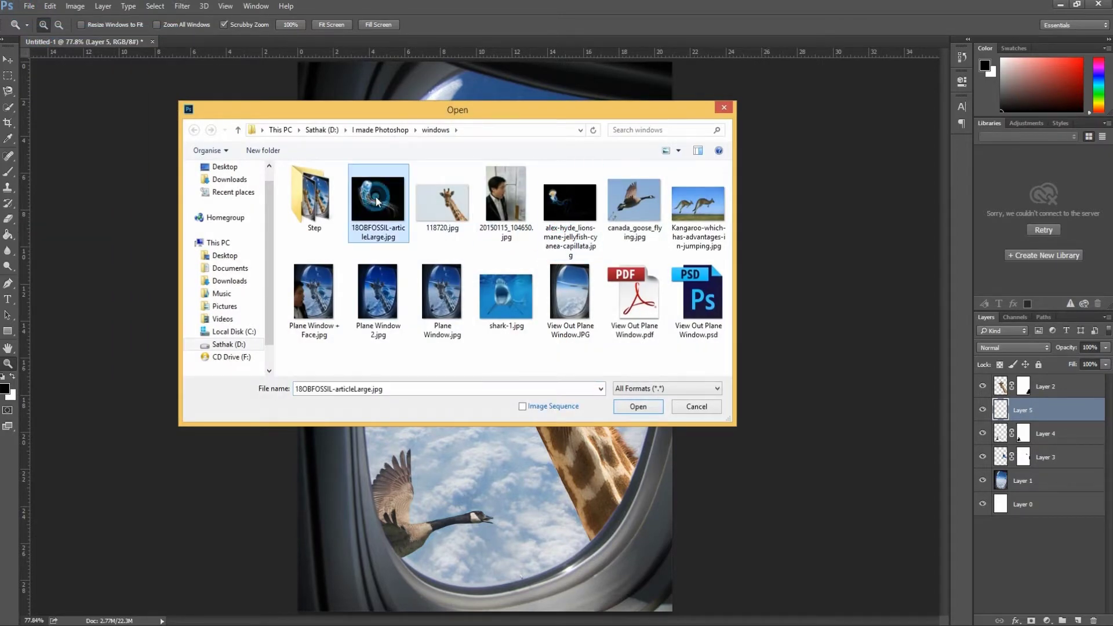
pyautogui.click(643, 408)
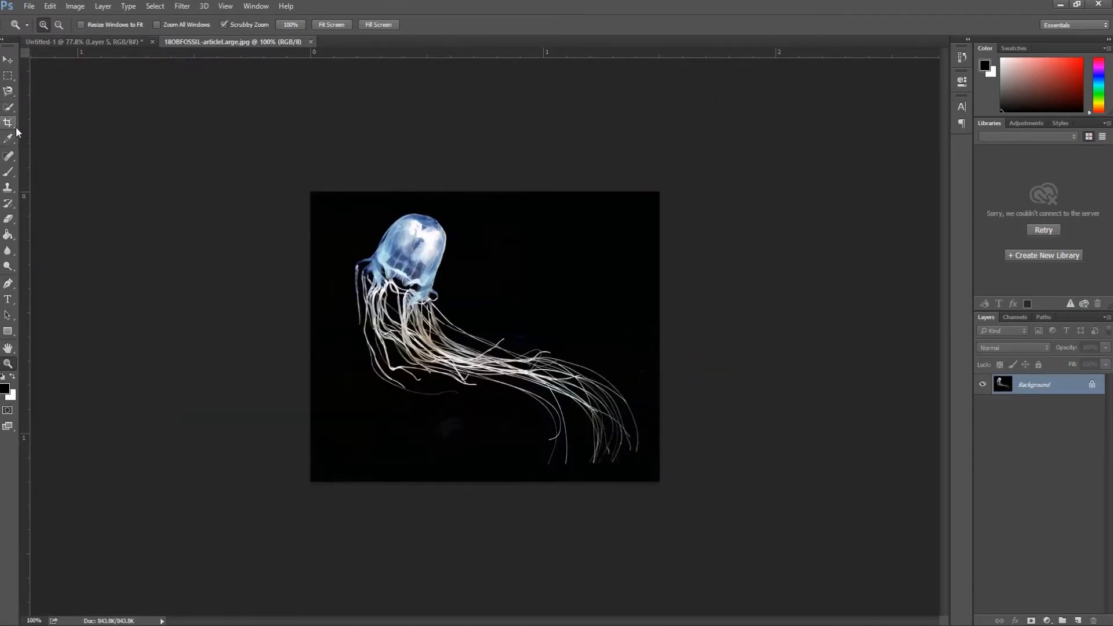
# Paint white over the jellyfish photo's lower-left and upper-right background with a size-35 eraser, then drag it into Untitled-1.
pyautogui.click(9, 219)
pyautogui.rightClick(10, 221)
pyautogui.click(35, 215)
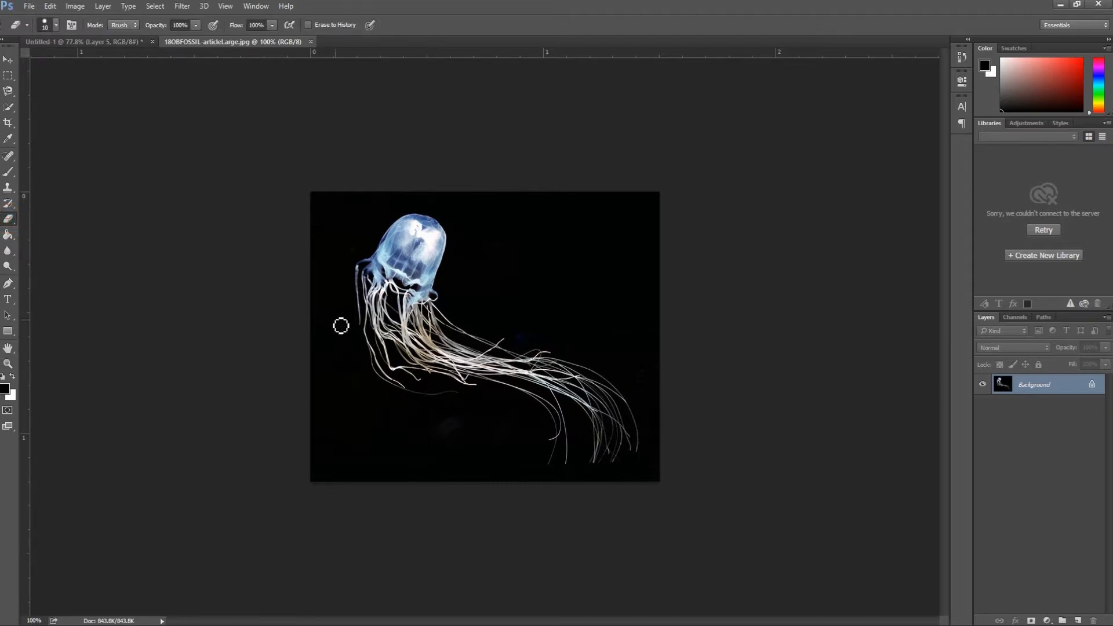
pyautogui.press(']')
pyautogui.press(']')
pyautogui.press(']')
pyautogui.moveTo(389, 445)
pyautogui.mouseDown()
pyautogui.moveTo(436, 417)
pyautogui.moveTo(504, 464)
pyautogui.mouseUp()
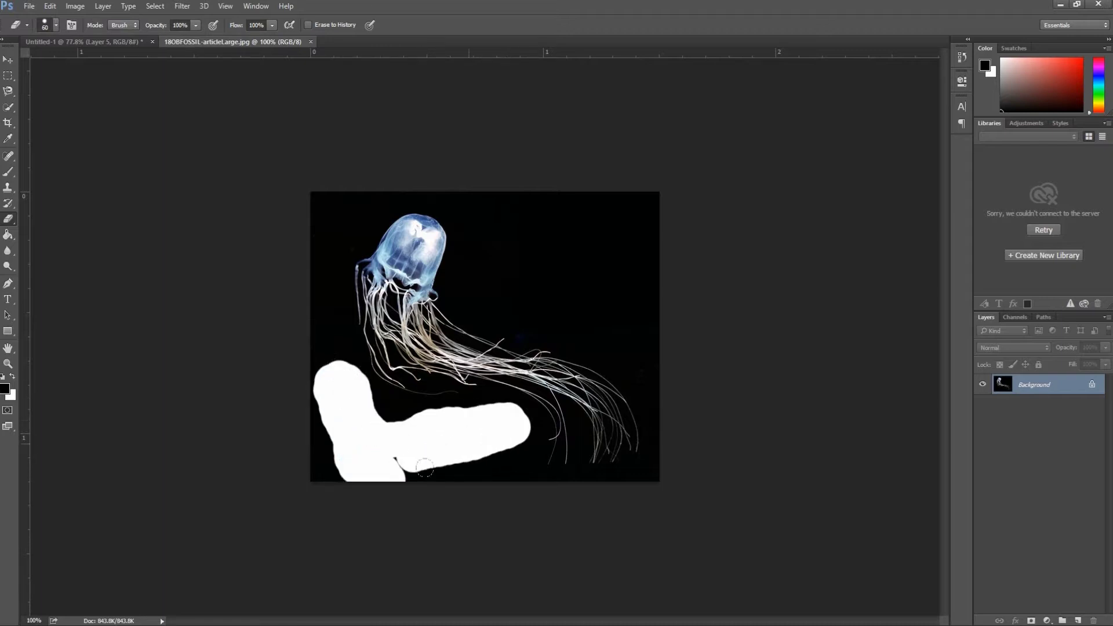
pyautogui.moveTo(517, 271)
pyautogui.mouseDown()
pyautogui.moveTo(637, 353)
pyautogui.moveTo(630, 319)
pyautogui.moveTo(510, 272)
pyautogui.mouseUp()
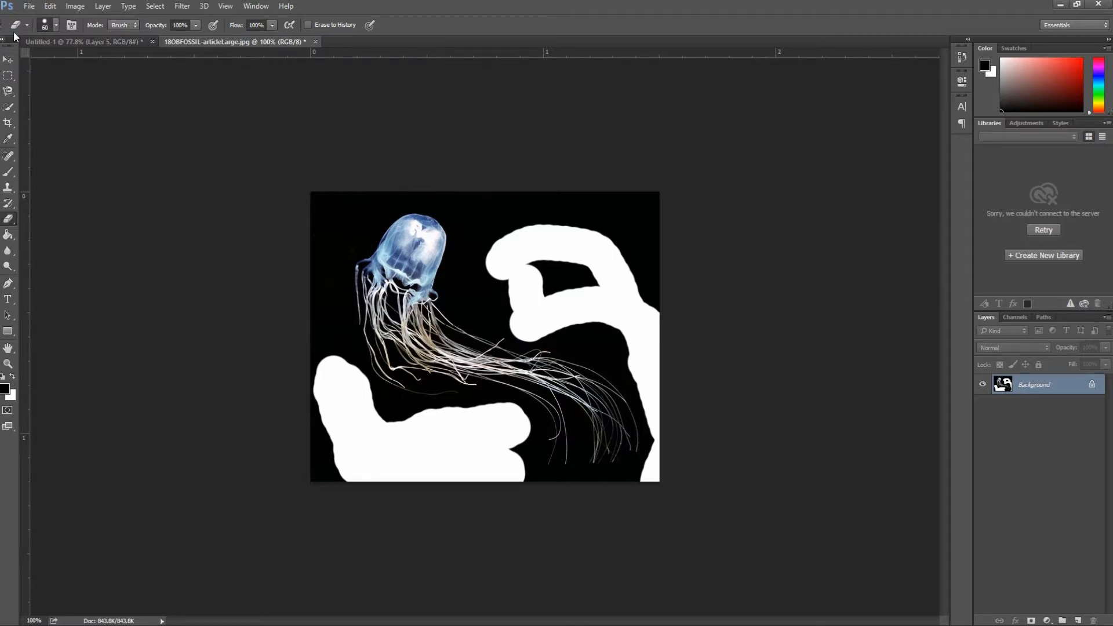
pyautogui.click(8, 60)
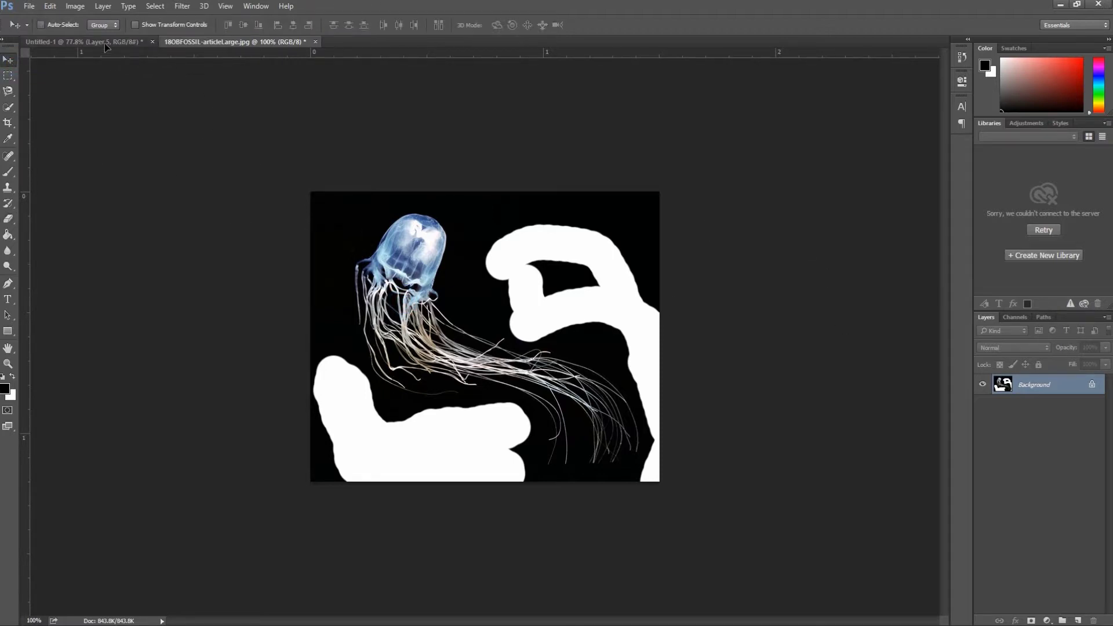
pyautogui.moveTo(104, 43)
pyautogui.mouseDown()
pyautogui.moveTo(492, 213)
pyautogui.moveTo(457, 141)
pyautogui.mouseUp()
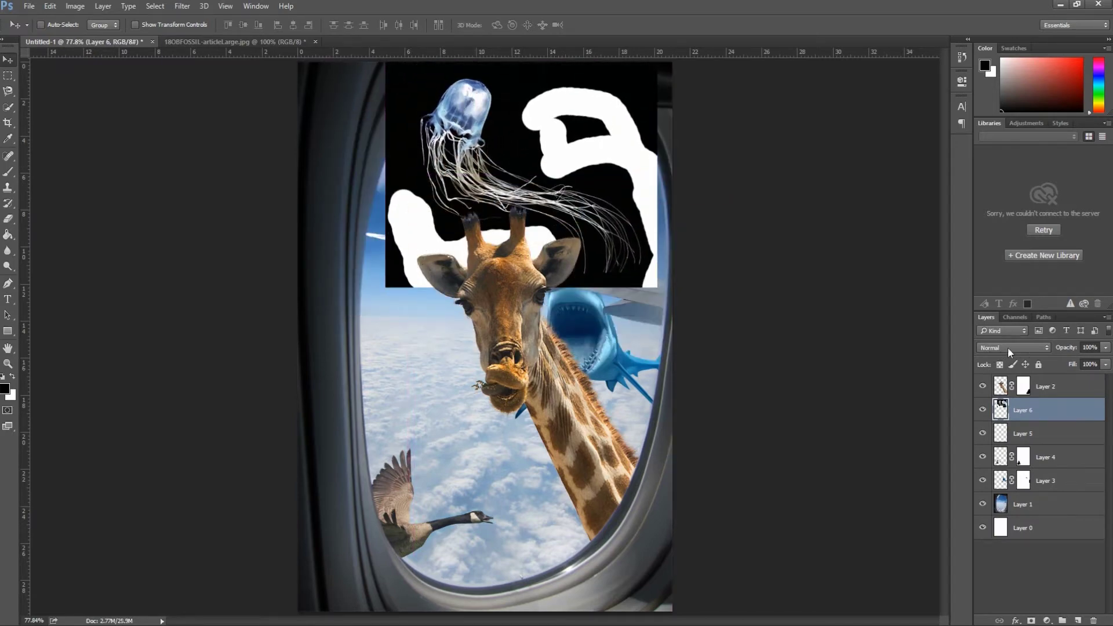
# Try Lighten, Multiply and Screen blending on the jellyfish layer, then delete Layer 6.
pyautogui.click(980, 349)
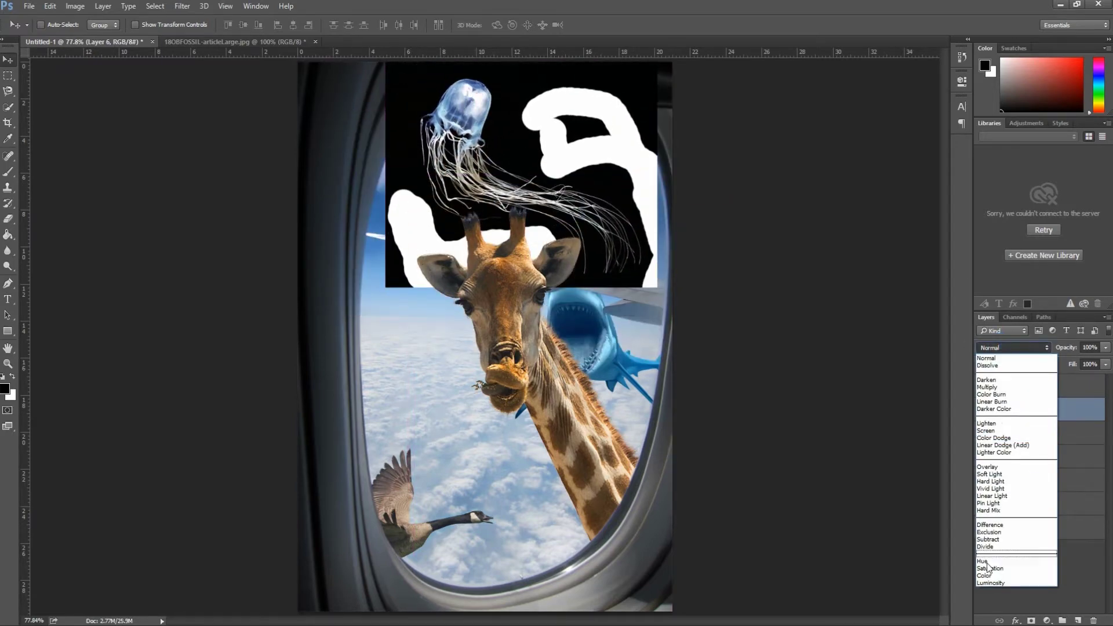
pyautogui.click(989, 432)
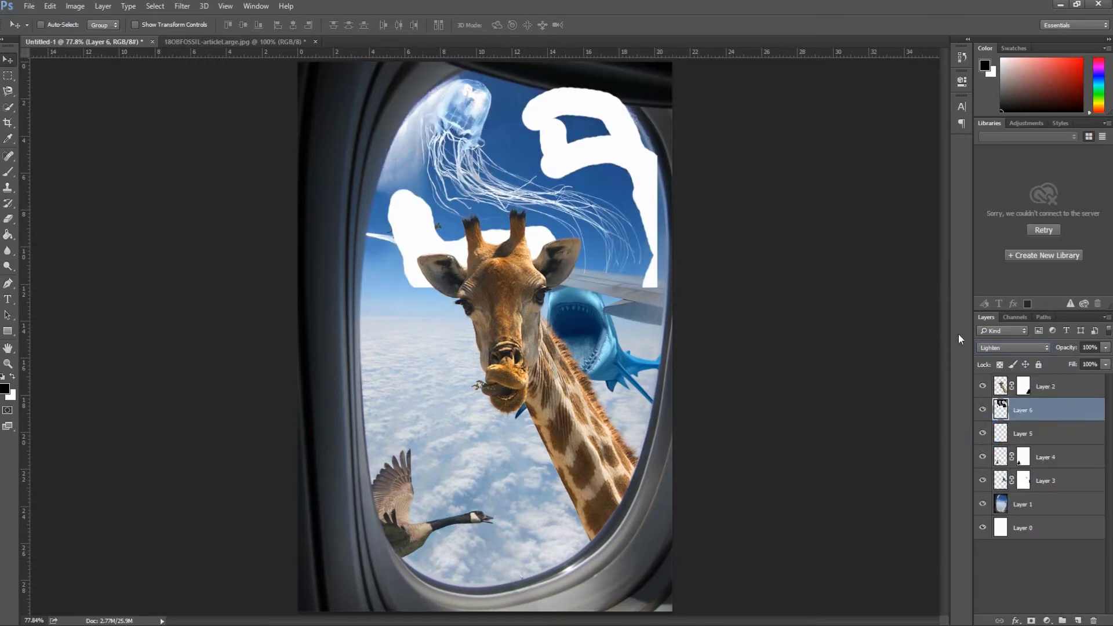
pyautogui.click(1003, 348)
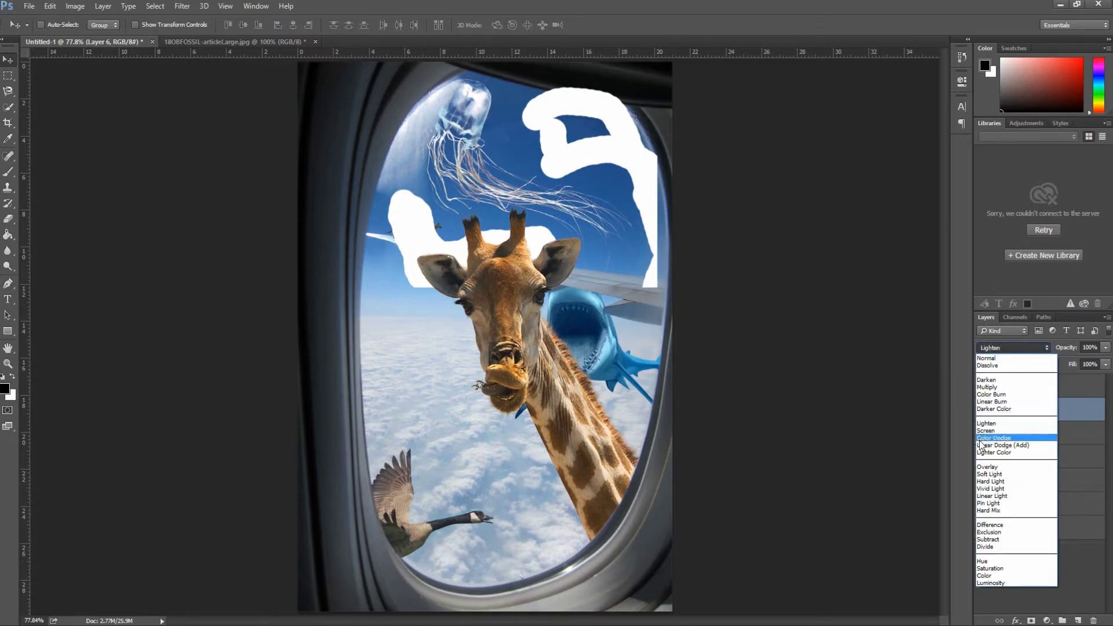
pyautogui.click(995, 387)
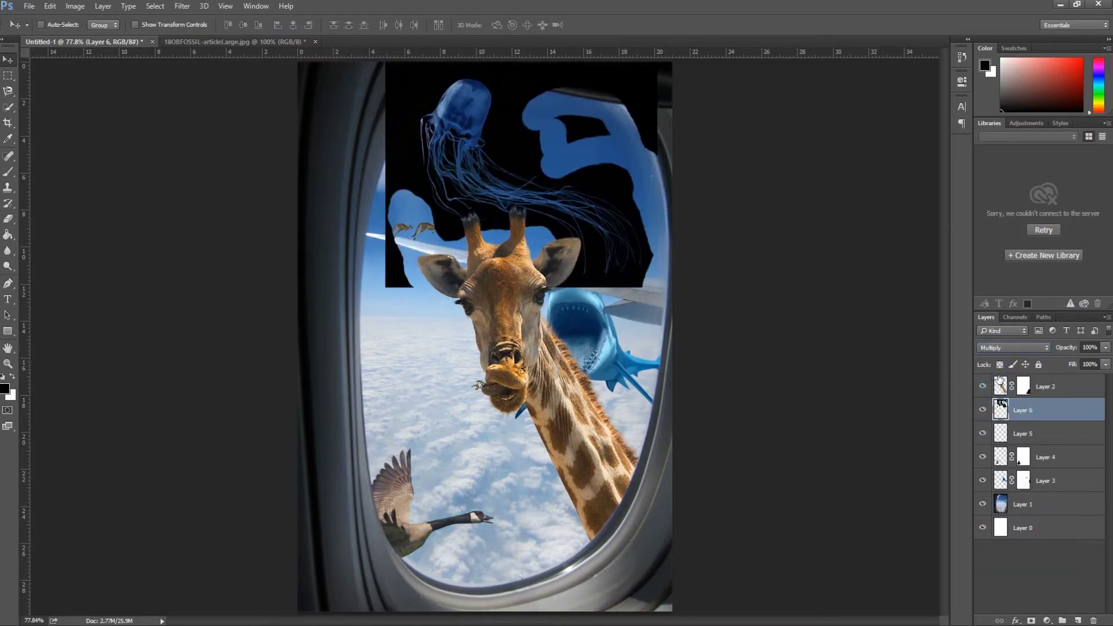
pyautogui.click(1012, 348)
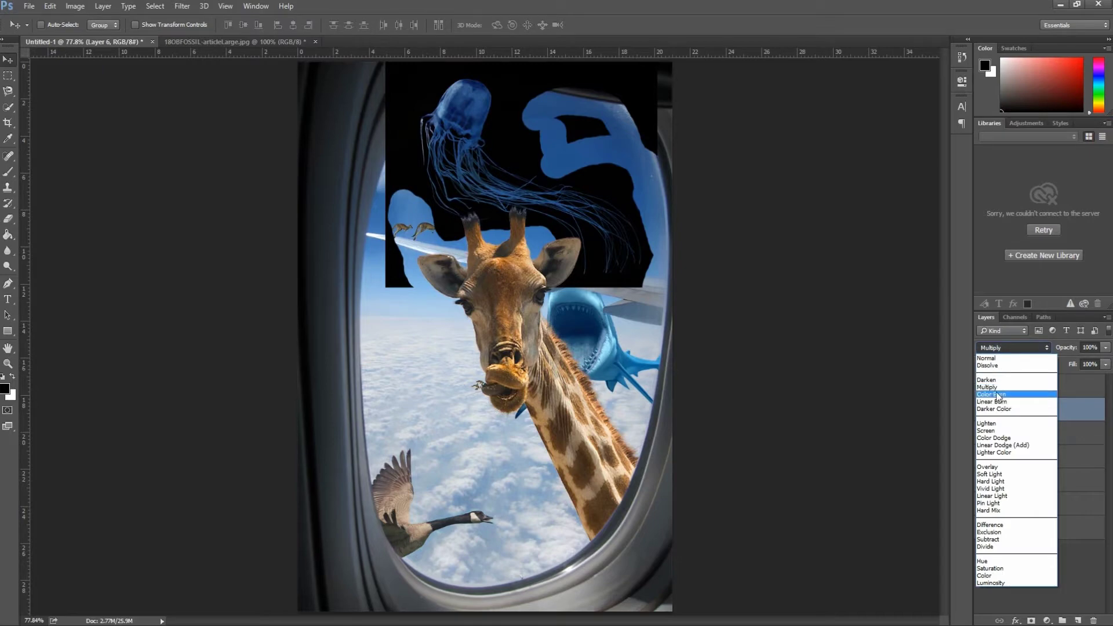
pyautogui.click(984, 435)
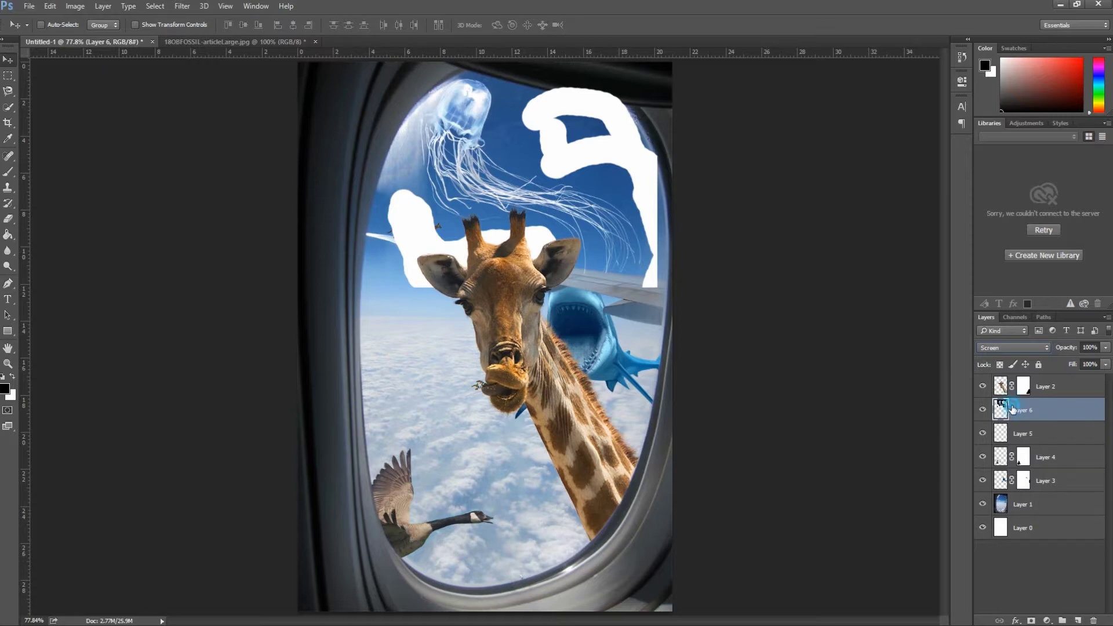
pyautogui.click(1044, 408)
pyautogui.moveTo(1044, 408); pyautogui.dragTo(1094, 620)
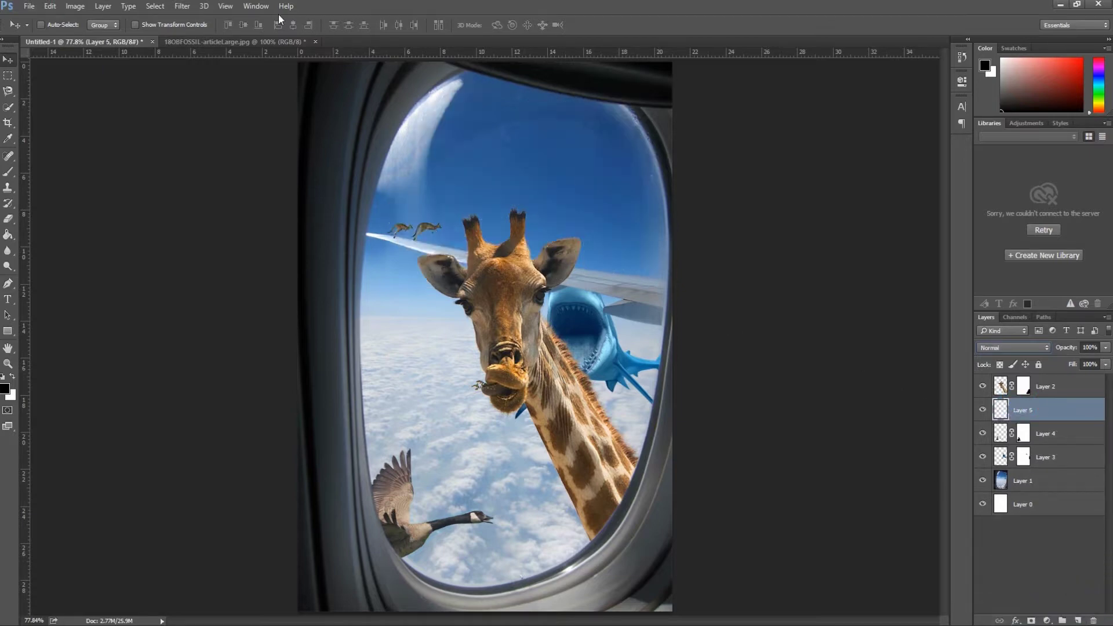
# Undo the white strokes in the jellyfish photo, convert its Background to Layer 0, and set it to Screen.
pyautogui.click(235, 43)
pyautogui.hotkey('ctrl', 'alt', 'z')
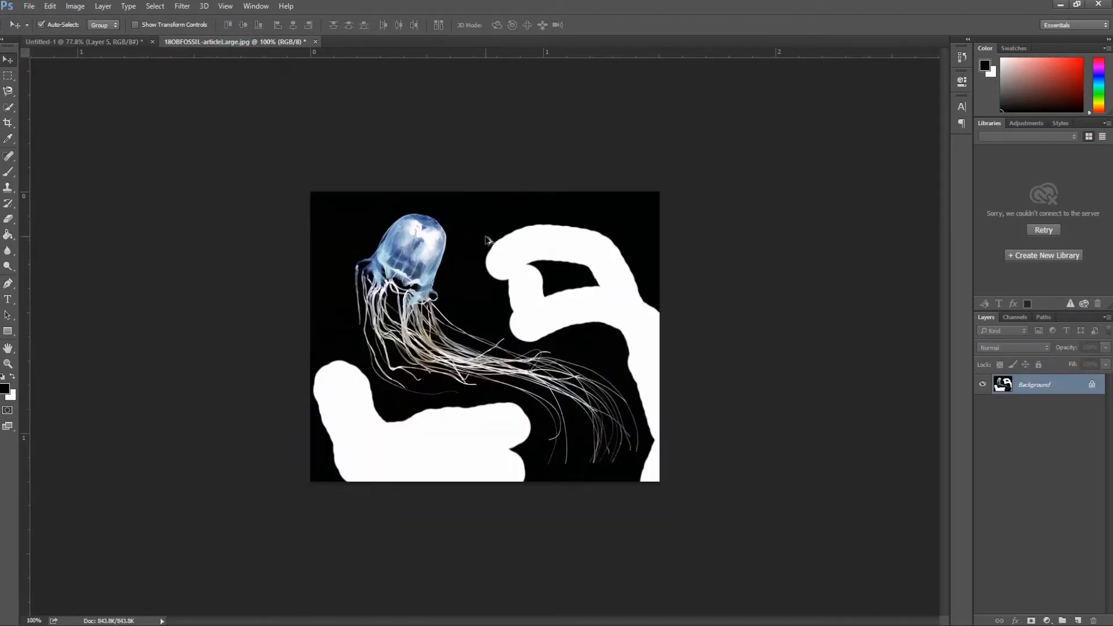
pyautogui.hotkey('ctrl', 'alt', 'z')
pyautogui.hotkey('ctrl', 'alt', 'z')
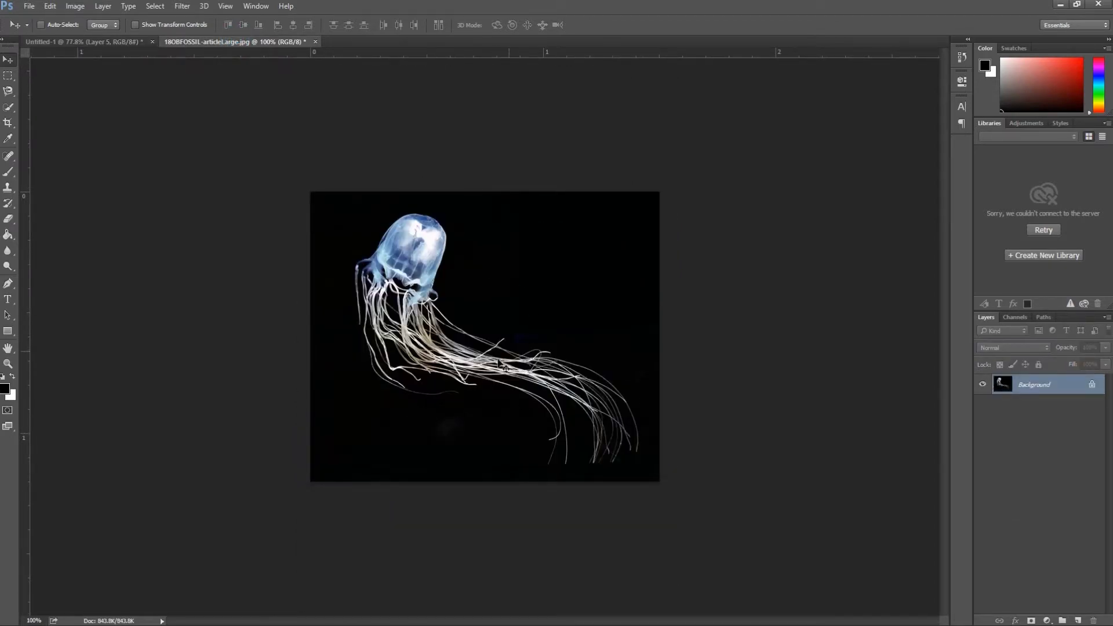
pyautogui.press('ctrl')
pyautogui.keyDown('alt'); pyautogui.doubleClick(1020, 385); pyautogui.keyUp('alt')
pyautogui.click(1014, 350)
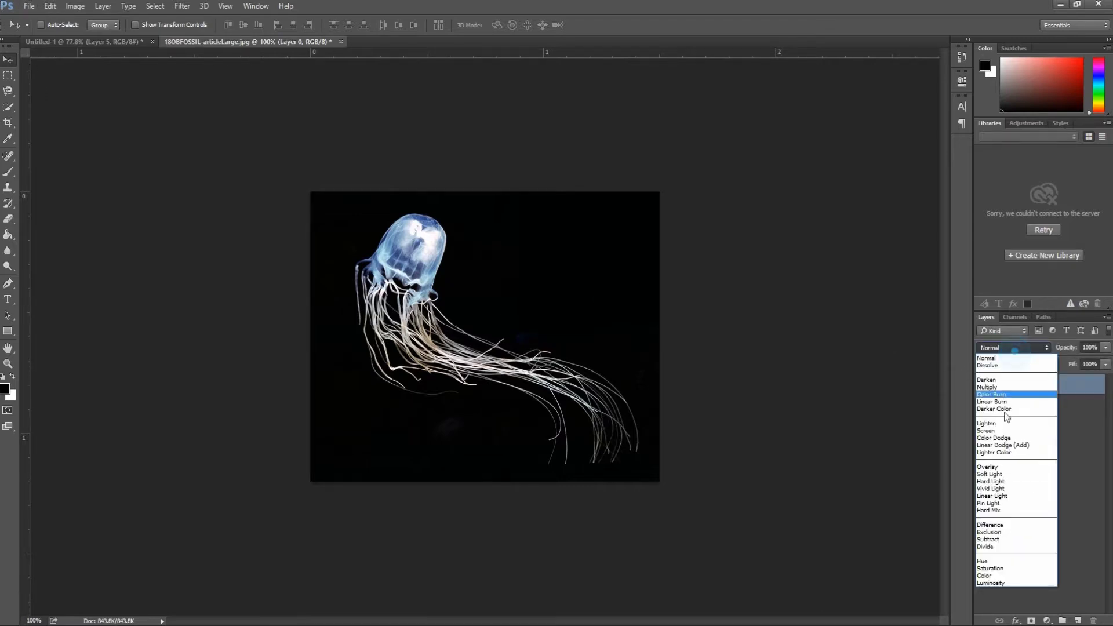
pyautogui.click(991, 431)
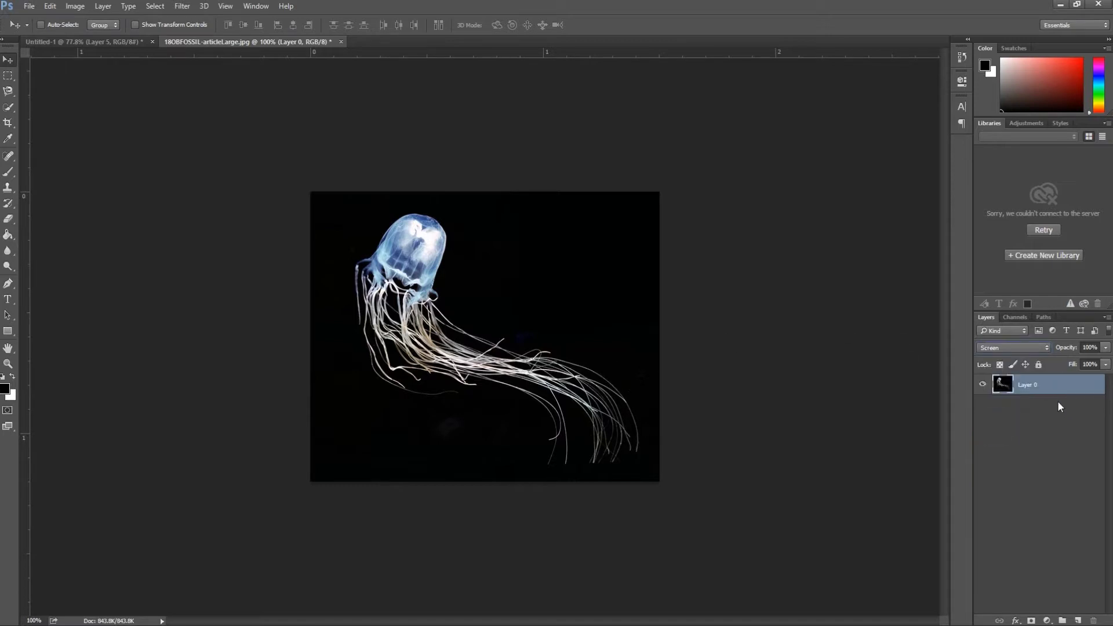
# Erase the lower and right-hand black background, then drag the jellyfish into the composite.
pyautogui.click(9, 219)
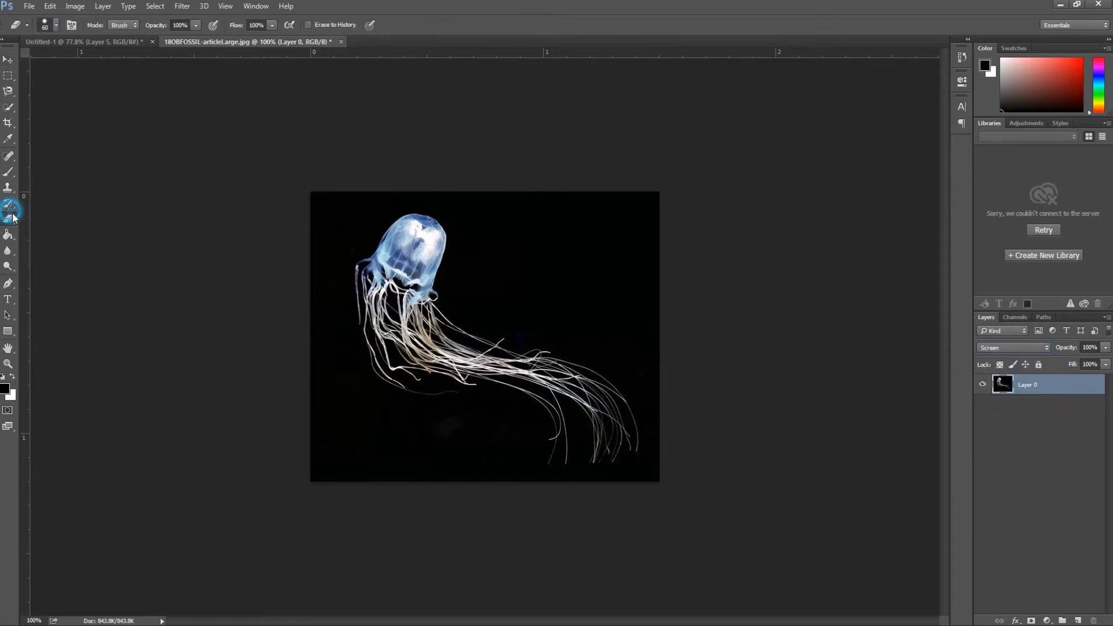
pyautogui.moveTo(440, 422)
pyautogui.mouseDown()
pyautogui.moveTo(401, 445)
pyautogui.moveTo(518, 455)
pyautogui.mouseUp()
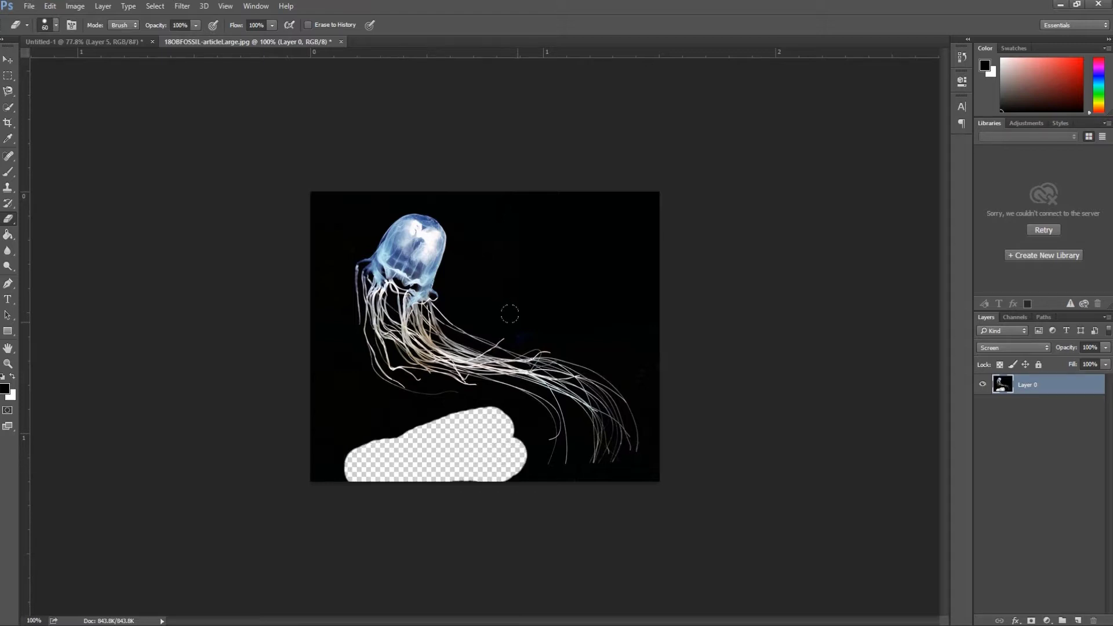
pyautogui.moveTo(509, 314); pyautogui.dragTo(648, 283)
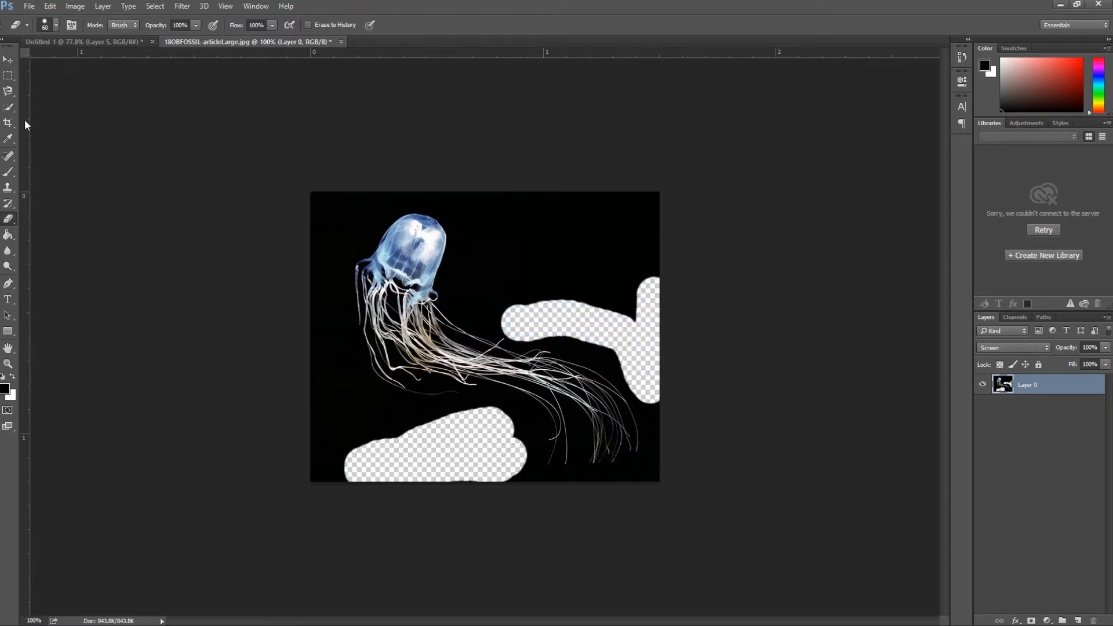
pyautogui.click(7, 59)
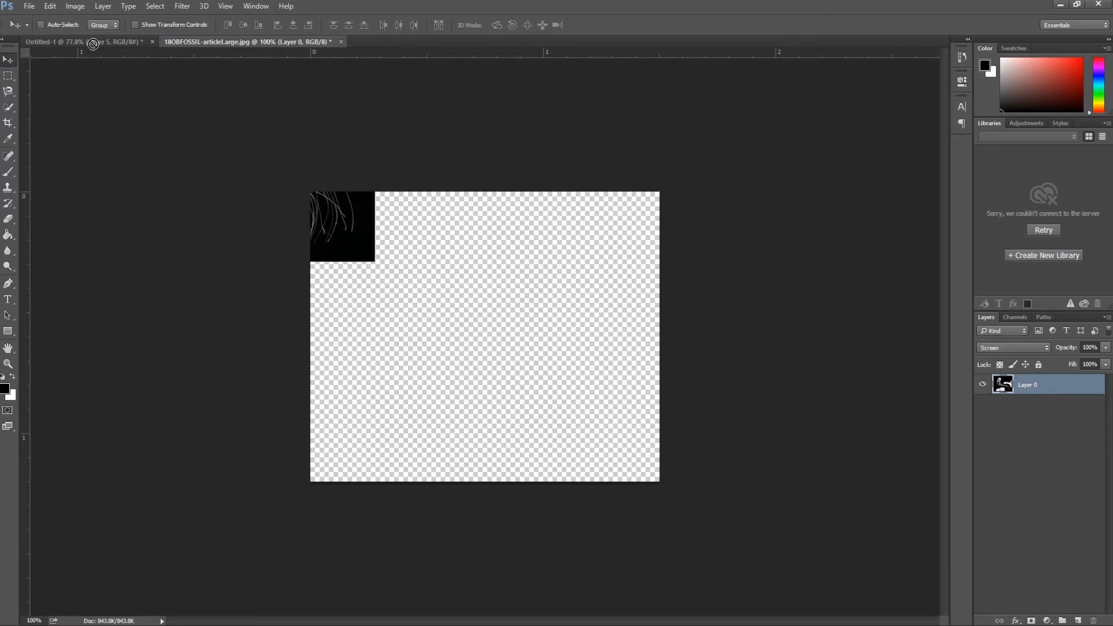
pyautogui.moveTo(90, 25); pyautogui.dragTo(496, 281)
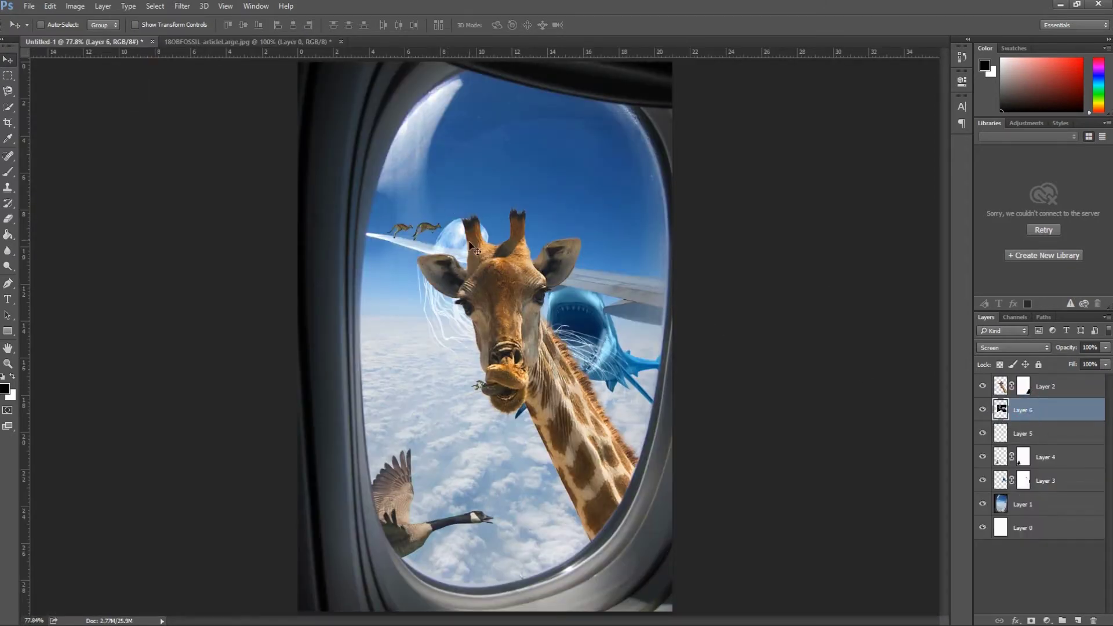
# Shrink the jellyfish to about a third, tilt it slightly clockwise, and place it in the upper sky.
pyautogui.moveTo(458, 252); pyautogui.dragTo(480, 119)
pyautogui.hotkey('ctrl', 't')
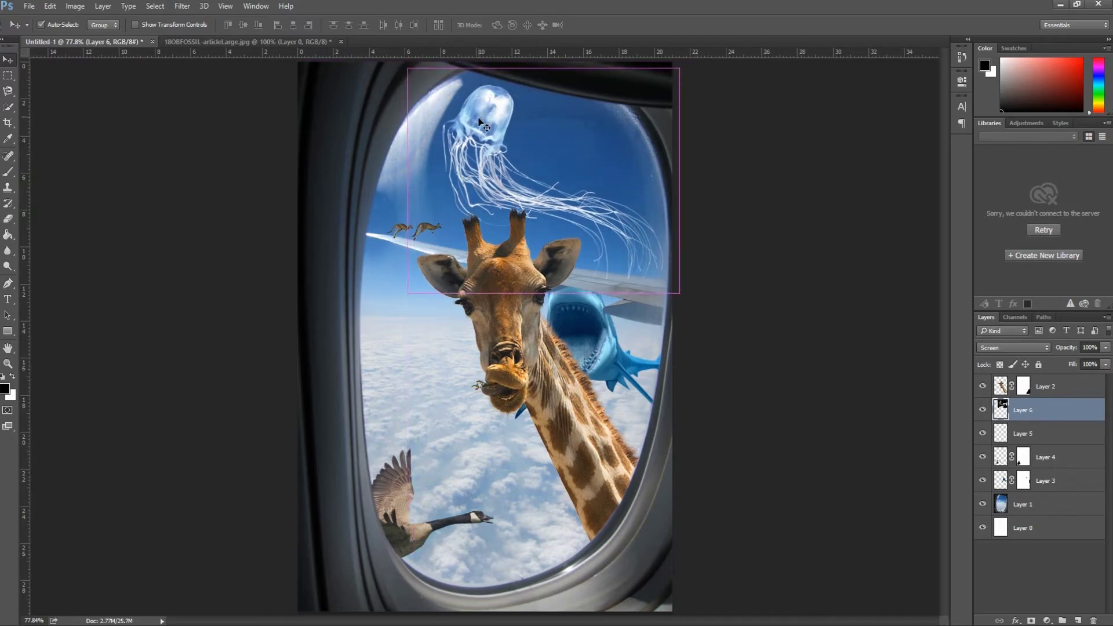
pyautogui.moveTo(679, 295); pyautogui.dragTo(508, 151)
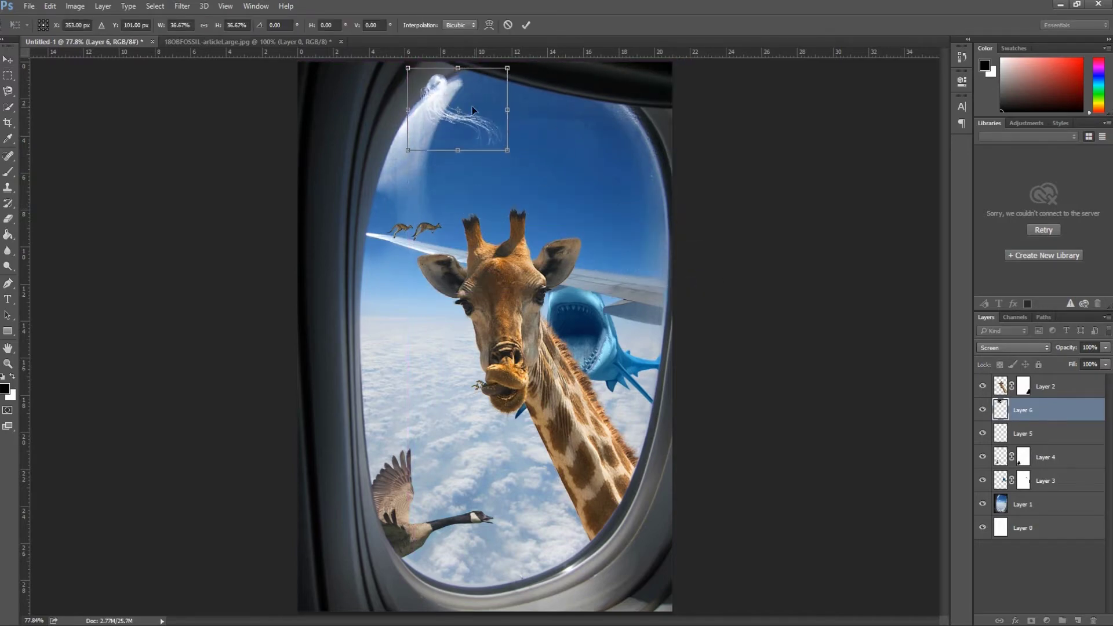
pyautogui.moveTo(453, 104); pyautogui.dragTo(518, 130)
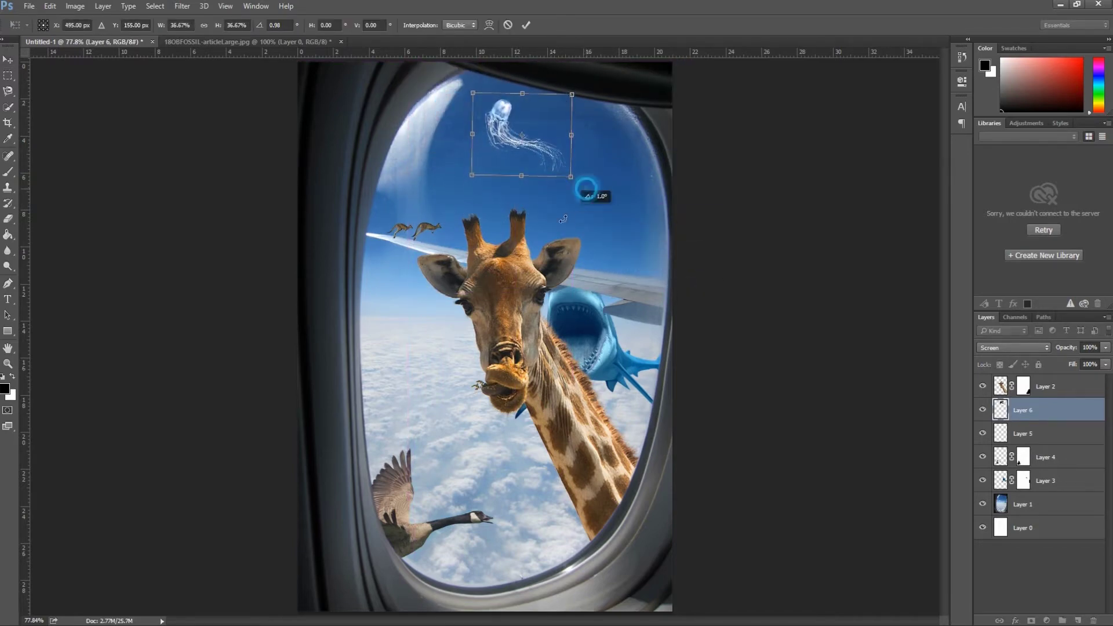
pyautogui.moveTo(587, 187); pyautogui.dragTo(579, 201)
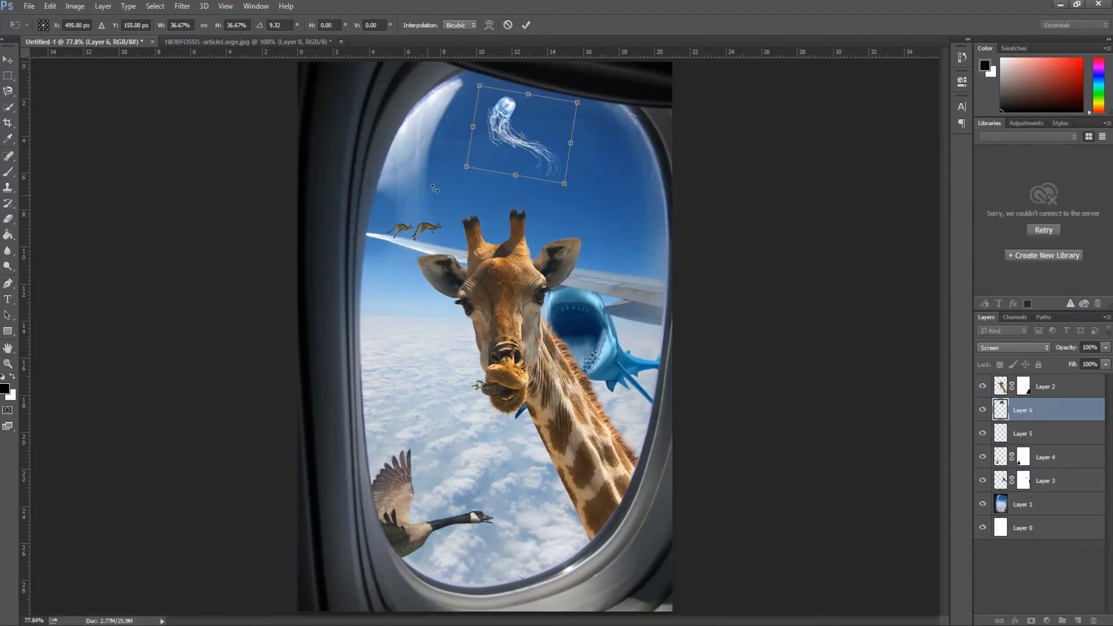
pyautogui.moveTo(539, 156)
pyautogui.mouseDown()
pyautogui.moveTo(600, 218)
pyautogui.moveTo(560, 179)
pyautogui.mouseUp()
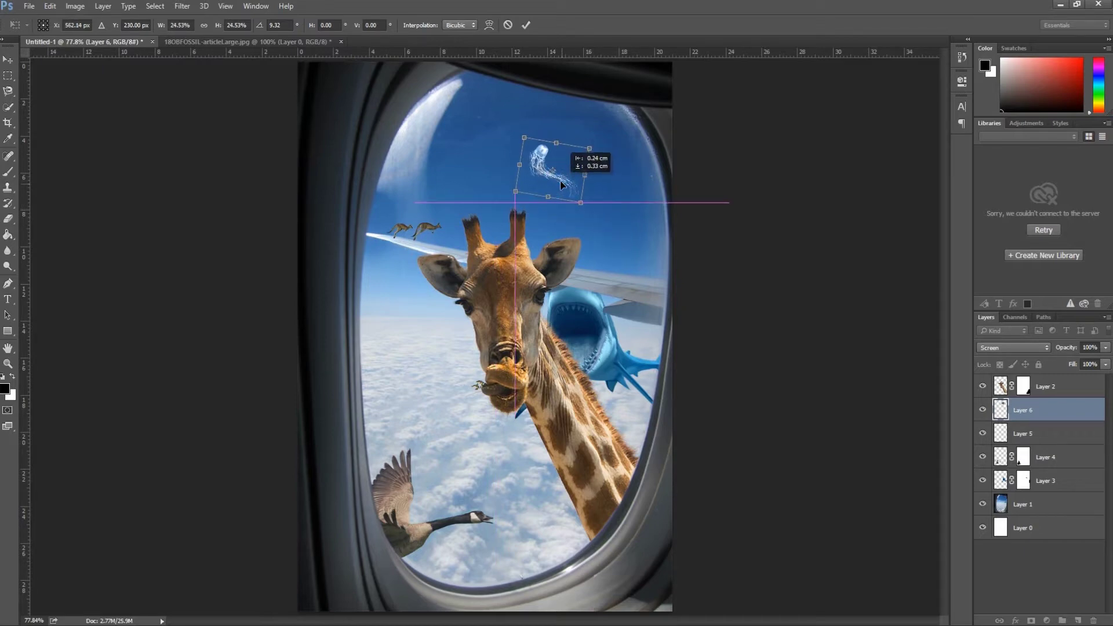
pyautogui.click(526, 25)
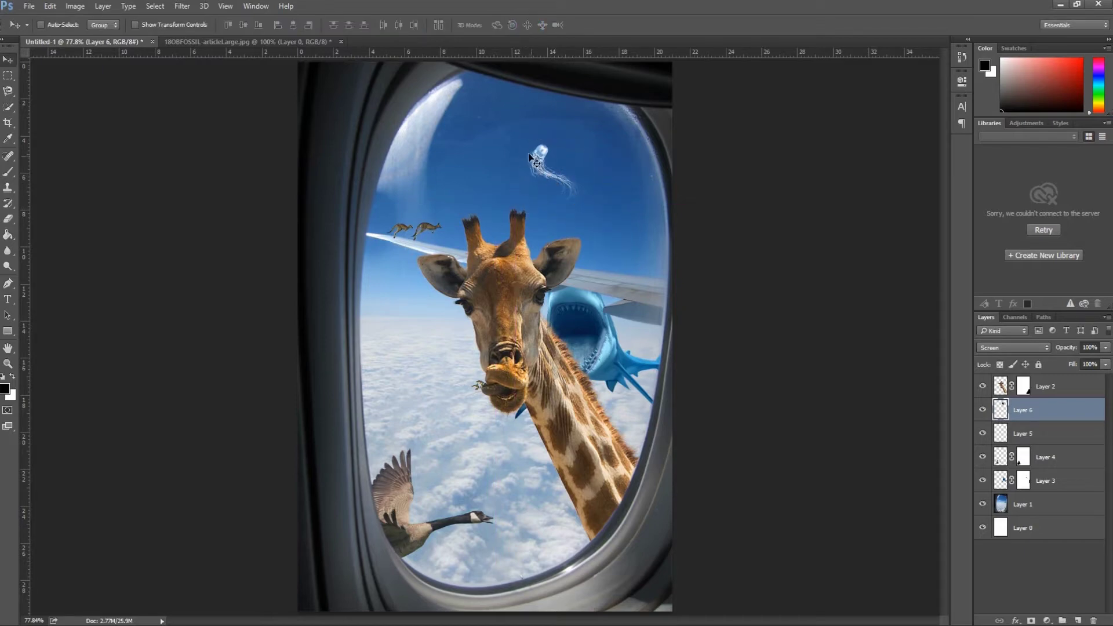
pyautogui.click(341, 42)
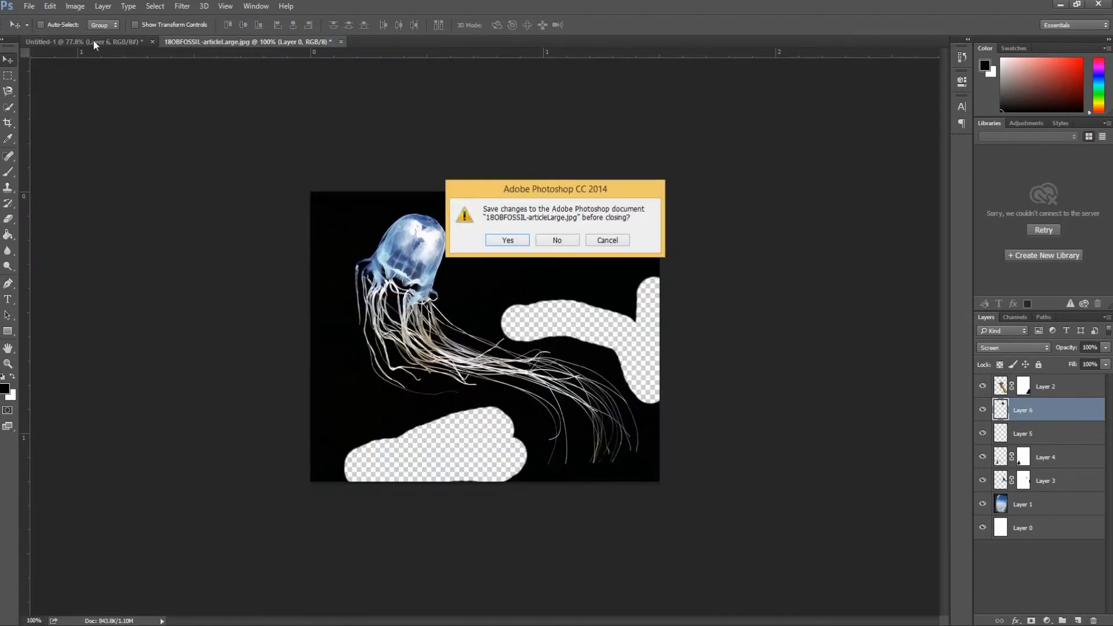
# Close the first jellyfish source without saving and open the lion's mane jellyfish photo.
pyautogui.click(556, 240)
pyautogui.click(28, 5)
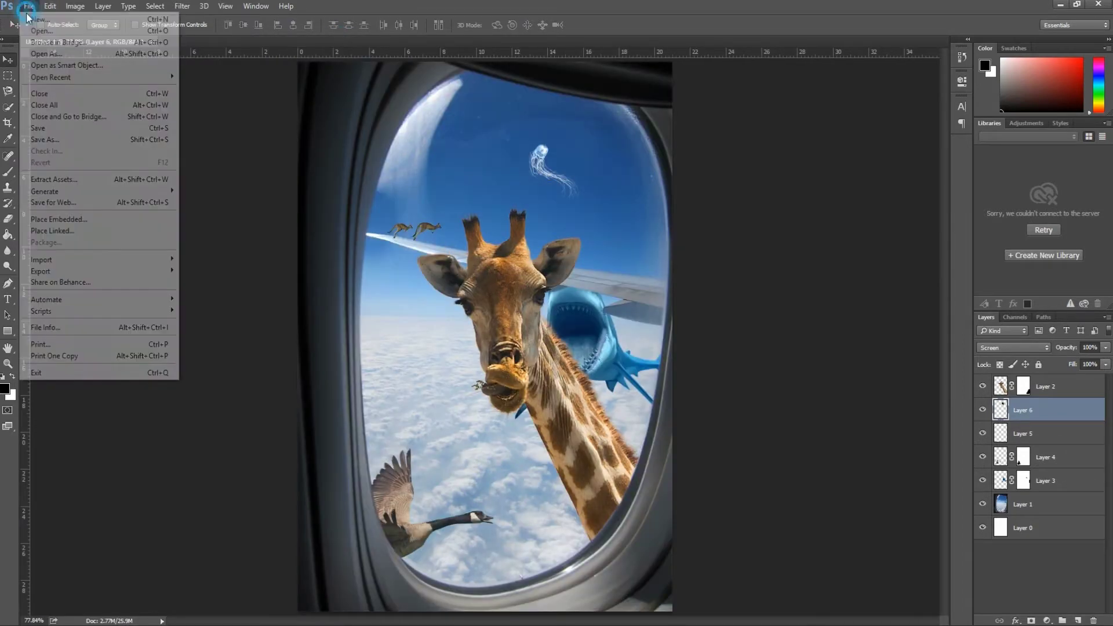
pyautogui.click(37, 32)
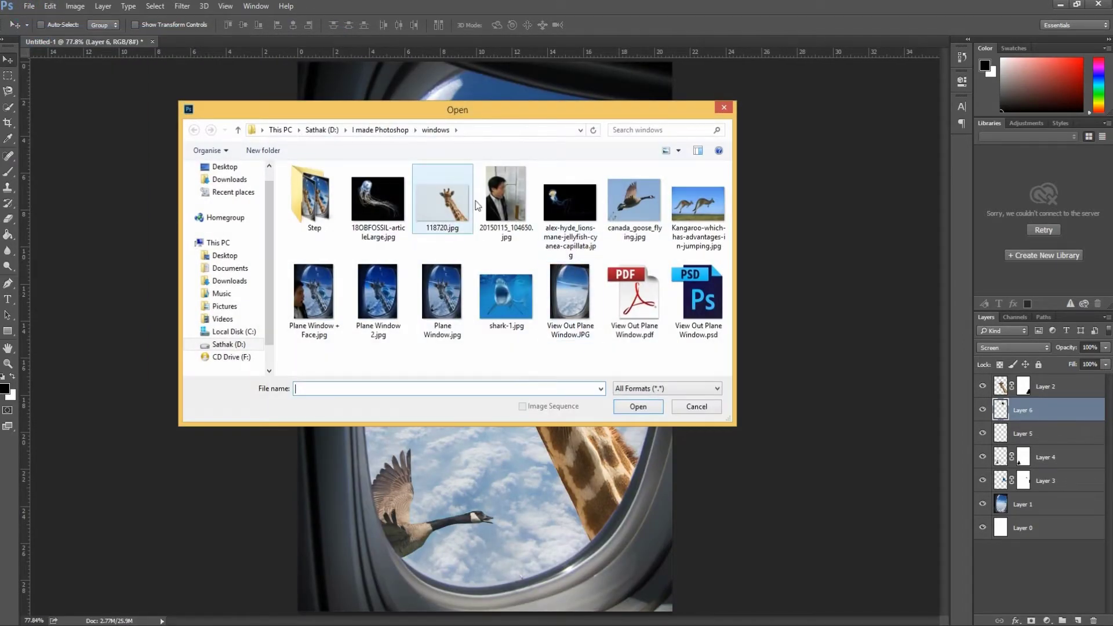
pyautogui.doubleClick(551, 204)
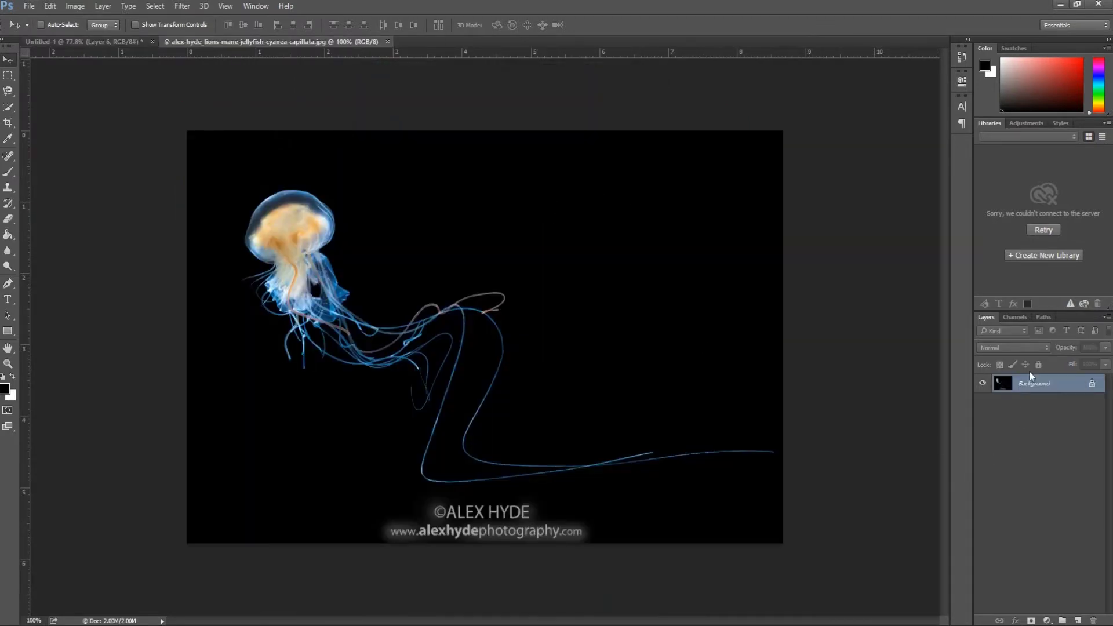
# Unlock the photo's background as Layer 0, set it to Screen, and erase the bottom watermark.
pyautogui.click(1034, 382)
pyautogui.click(654, 200)
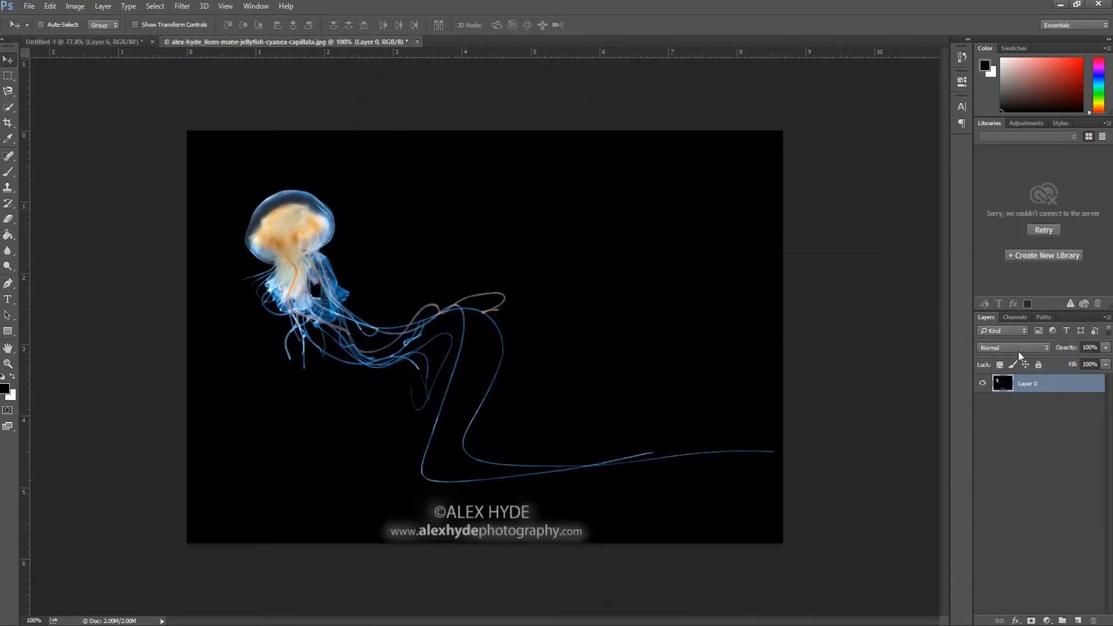
pyautogui.click(1009, 348)
pyautogui.click(995, 430)
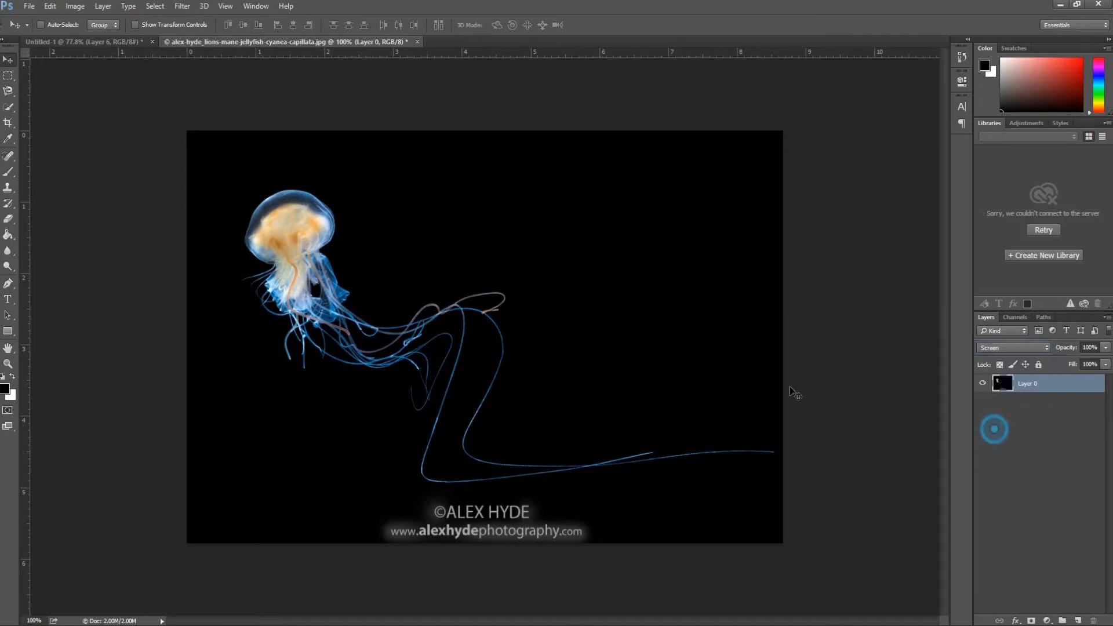
pyautogui.click(8, 219)
pyautogui.moveTo(374, 524)
pyautogui.mouseDown()
pyautogui.moveTo(464, 511)
pyautogui.moveTo(771, 521)
pyautogui.mouseUp()
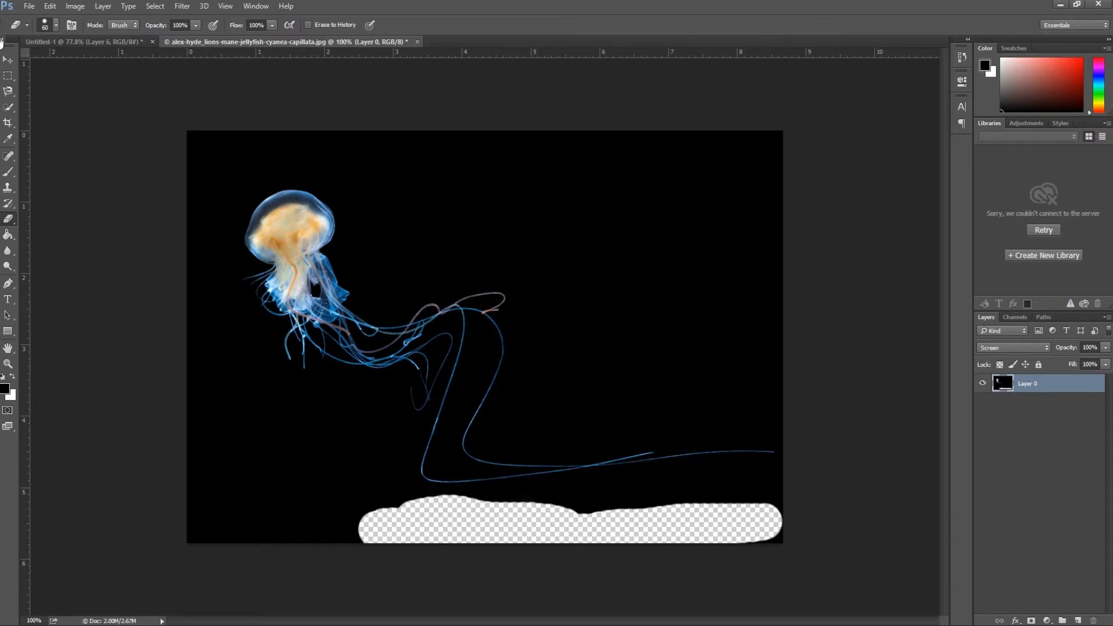
# Drag the lion's mane jellyfish into the composite and place it above the giraffe.
pyautogui.click(9, 59)
pyautogui.moveTo(331, 255)
pyautogui.mouseDown()
pyautogui.moveTo(124, 46)
pyautogui.moveTo(402, 207)
pyautogui.mouseUp()
pyautogui.moveTo(471, 211); pyautogui.dragTo(513, 211)
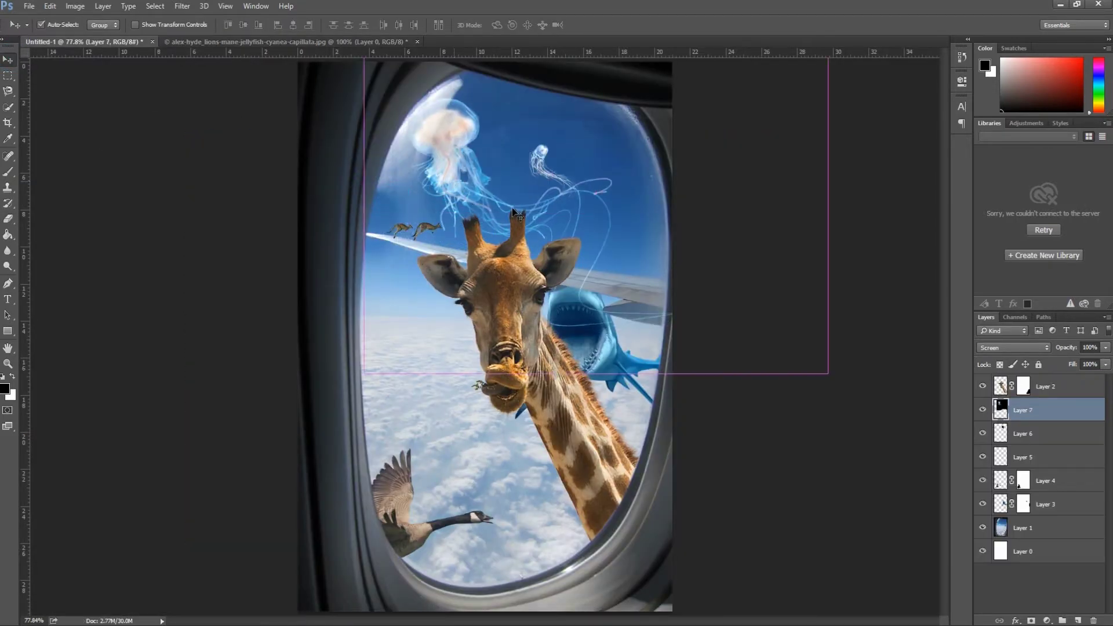
# Scale the lion's mane jellyfish down small and set it near the window's top edge.
pyautogui.hotkey('ctrl', 't')
pyautogui.moveTo(827, 374)
pyautogui.mouseDown()
pyautogui.moveTo(500, 121)
pyautogui.moveTo(463, 138)
pyautogui.moveTo(607, 151)
pyautogui.moveTo(584, 141)
pyautogui.mouseUp()
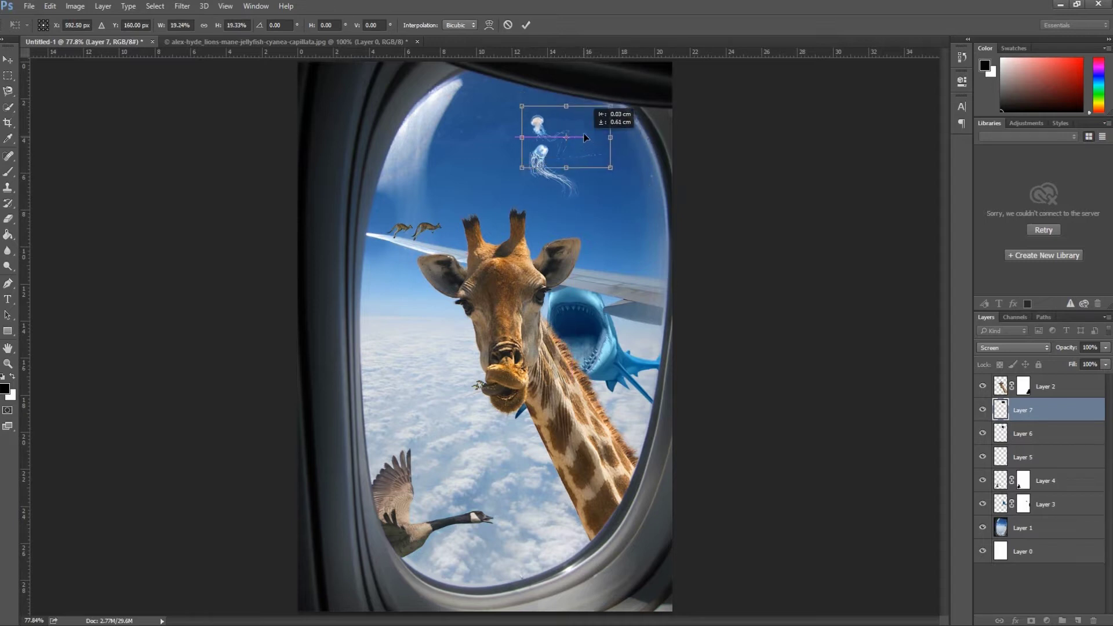
pyautogui.click(526, 25)
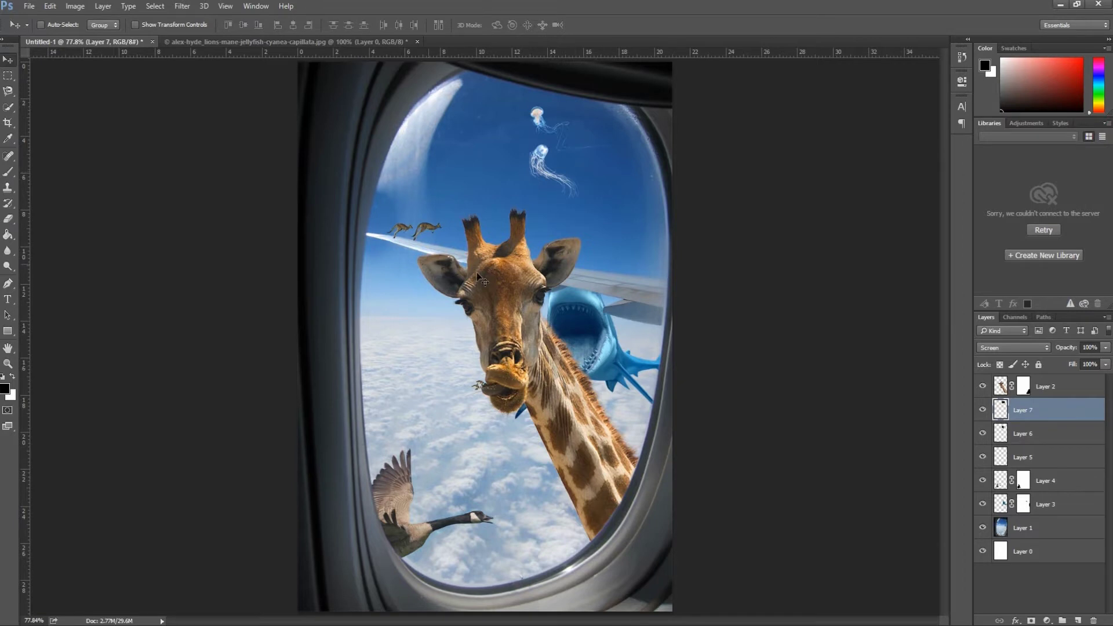
pyautogui.click(1043, 580)
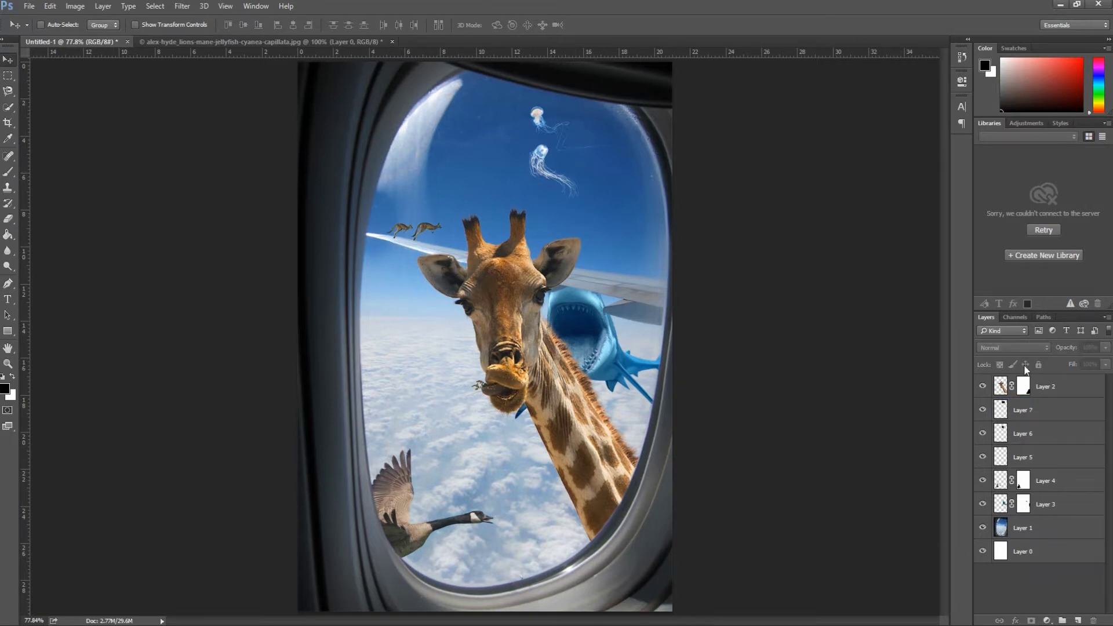
# Check the giraffe, shark and goose layers by toggling visibility, then select the goose Layer 4.
pyautogui.click(1030, 410)
pyautogui.click(1029, 435)
pyautogui.click(1047, 388)
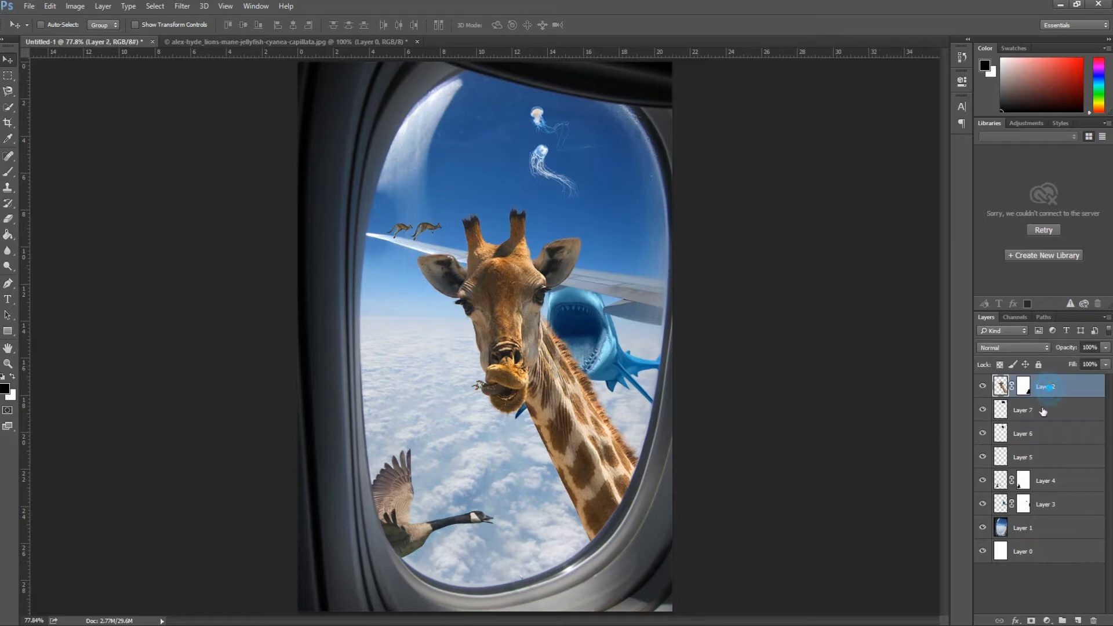
pyautogui.click(983, 386)
pyautogui.click(999, 508)
pyautogui.click(982, 504)
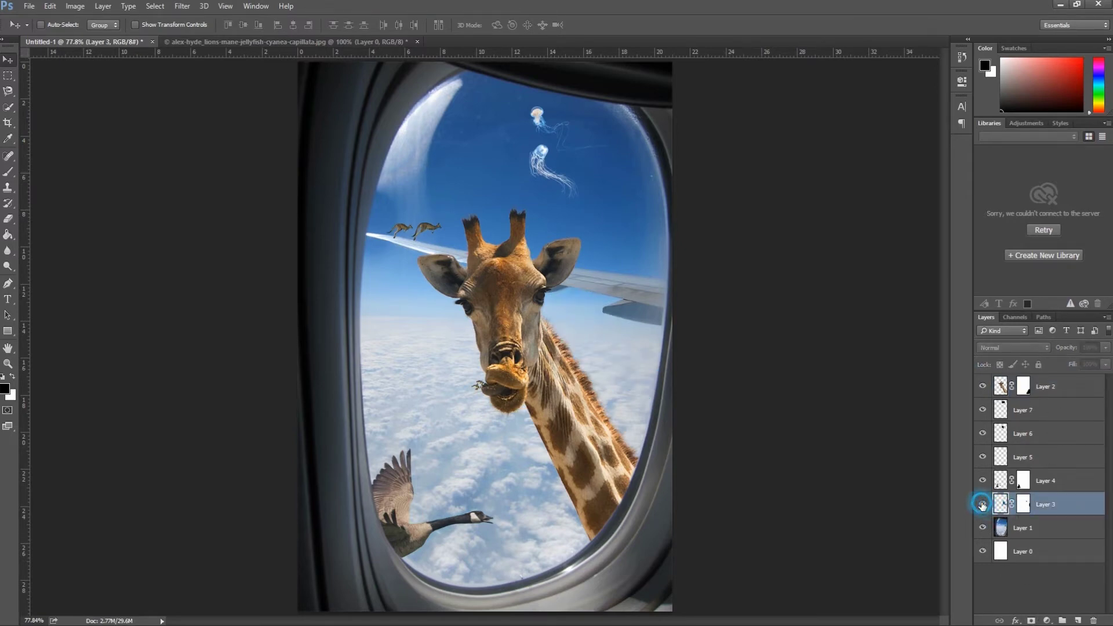
pyautogui.click(979, 481)
pyautogui.click(982, 481)
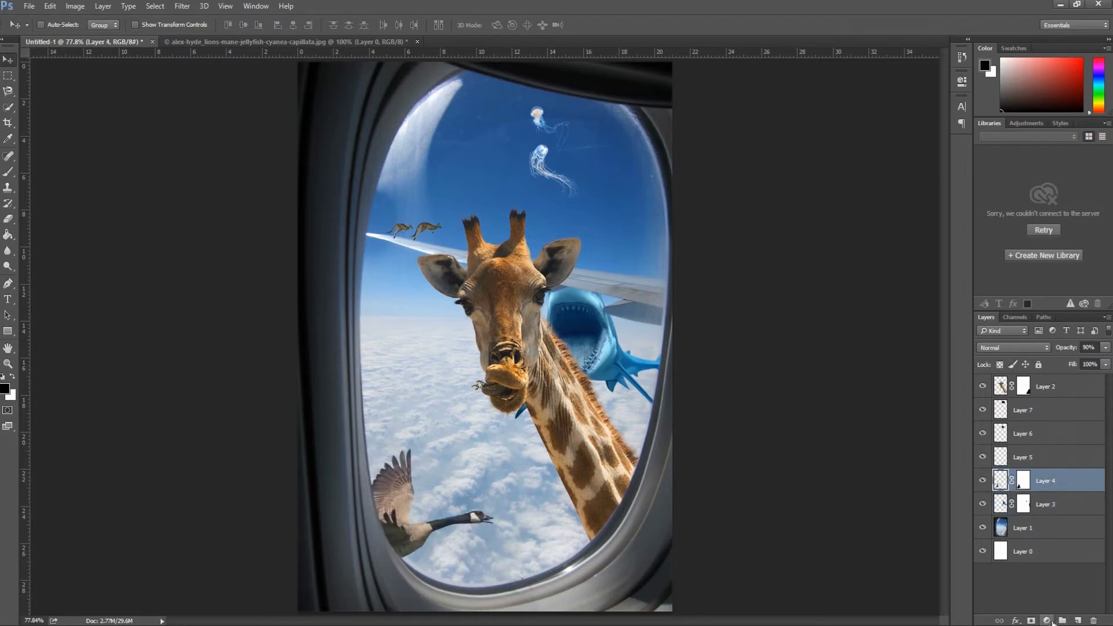
pyautogui.click(1049, 621)
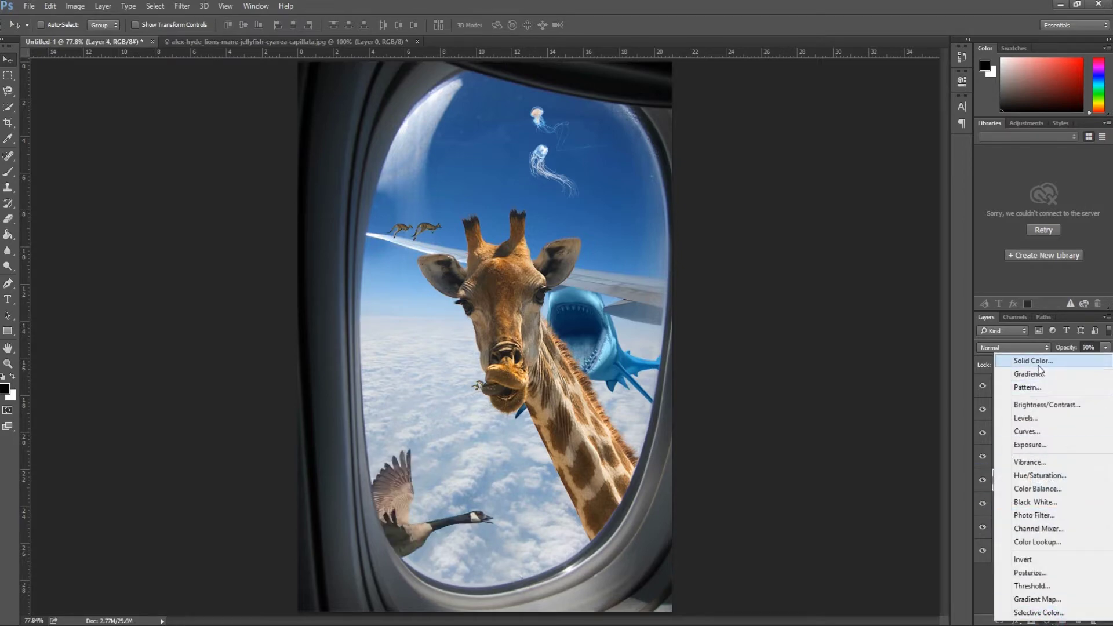
# Add a Color Balance adjustment clipped to the goose, shifting midtones toward blue and cyan.
pyautogui.click(1020, 489)
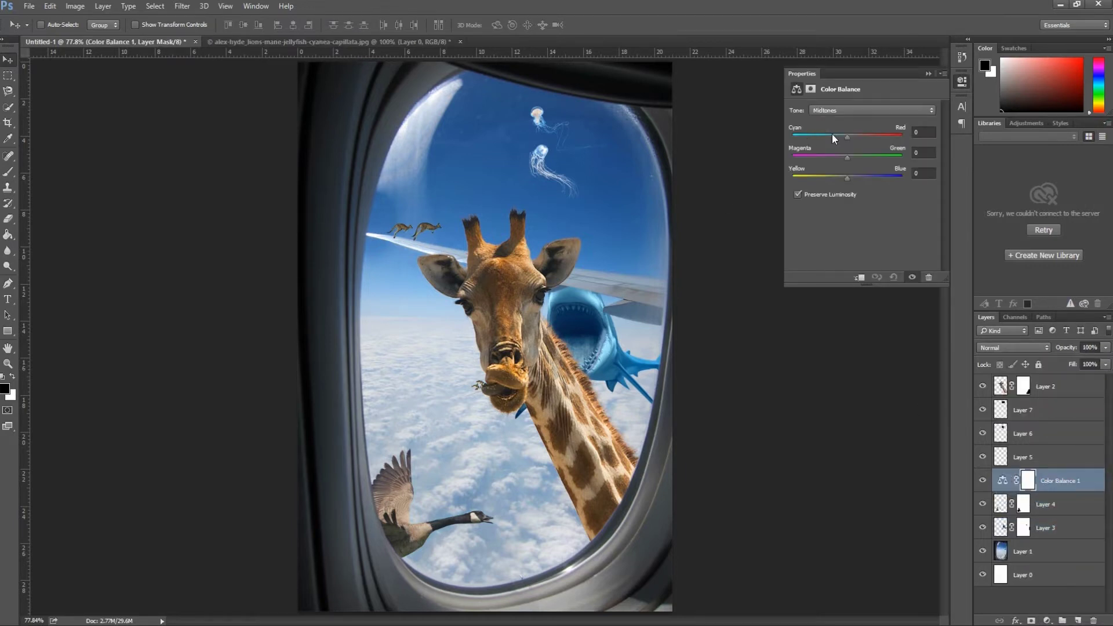
pyautogui.click(860, 278)
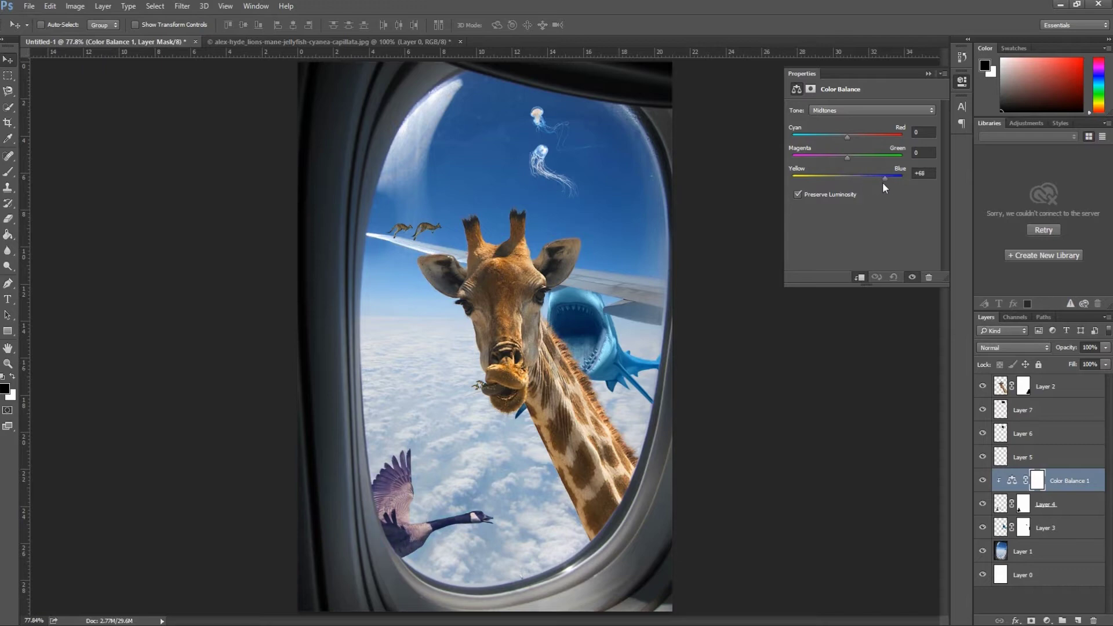
pyautogui.moveTo(882, 182); pyautogui.dragTo(882, 182)
pyautogui.moveTo(808, 140)
pyautogui.mouseDown()
pyautogui.moveTo(847, 140)
pyautogui.moveTo(811, 147)
pyautogui.mouseUp()
pyautogui.click(927, 71)
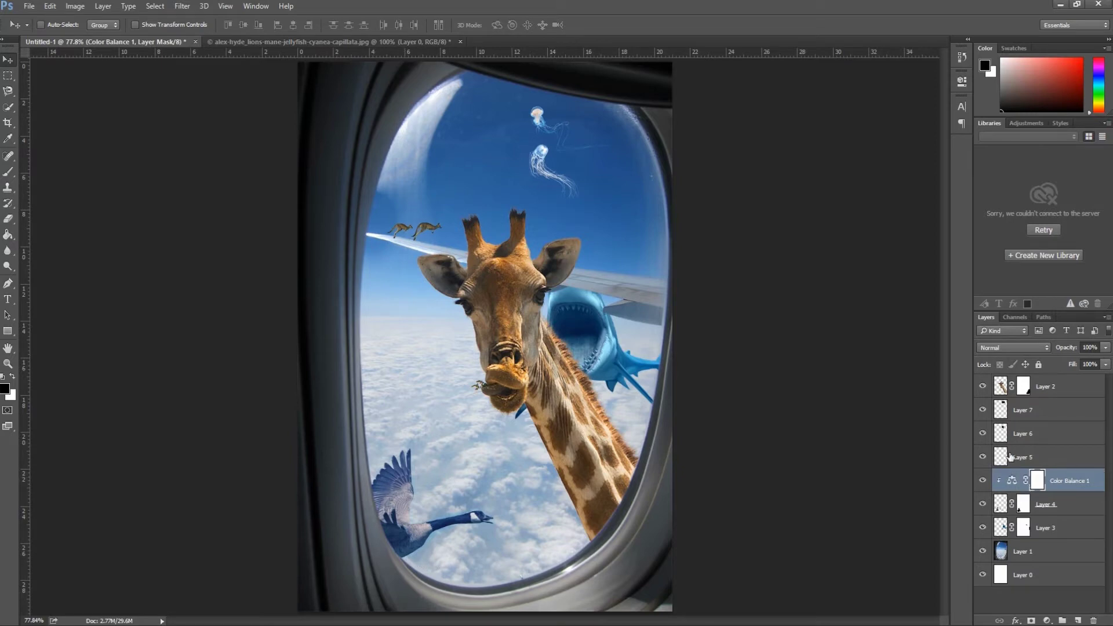
# Check the kangaroos layer's visibility and select it for a new adjustment.
pyautogui.click(983, 458)
pyautogui.click(1062, 461)
pyautogui.click(1047, 620)
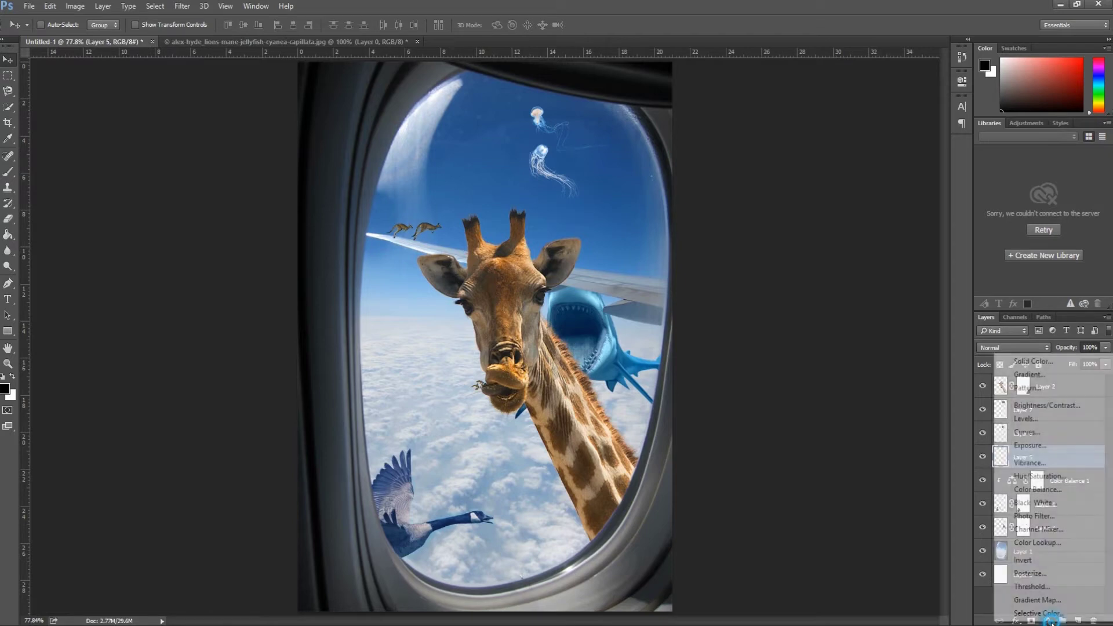
# Add a Color Balance clipped to the kangaroos with Yellow-Blue +22 and Cyan-Red -43.
pyautogui.click(1034, 489)
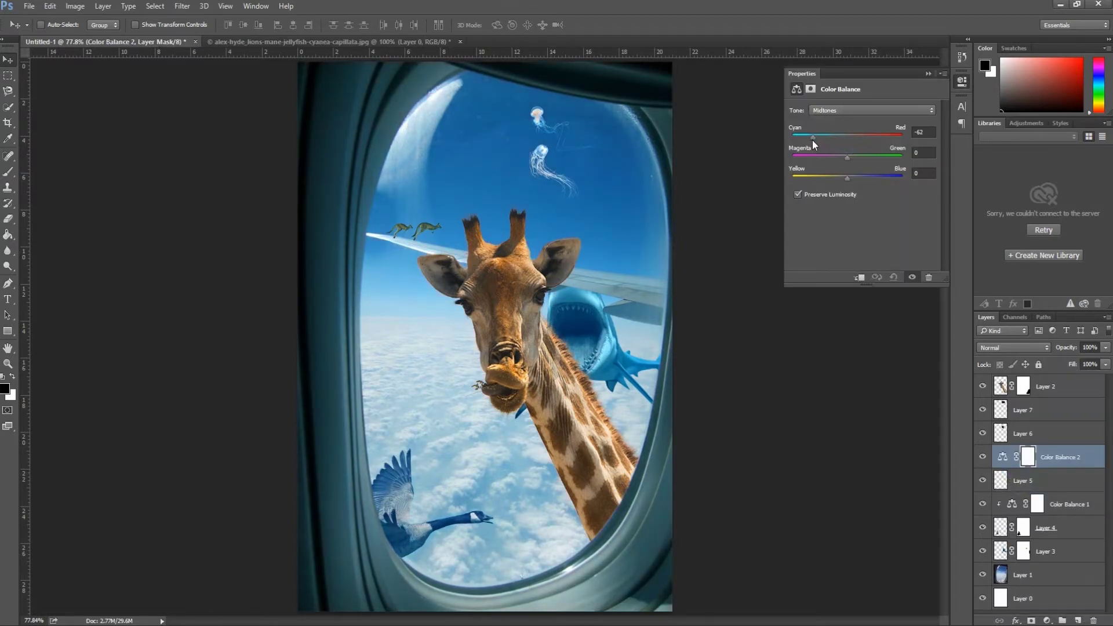
pyautogui.click(859, 278)
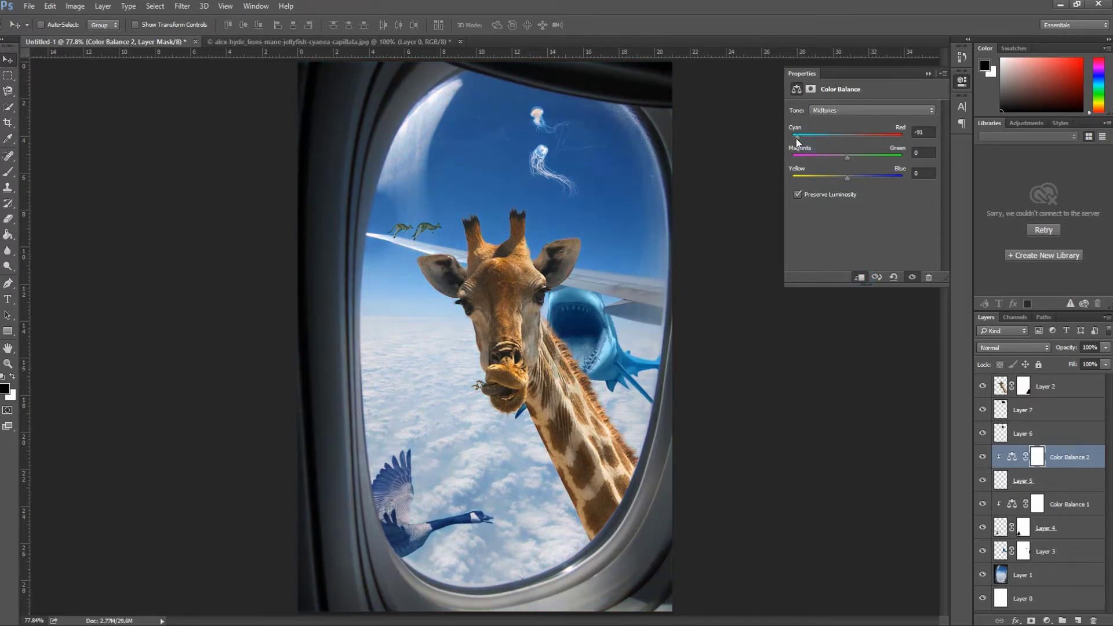
pyautogui.moveTo(847, 180); pyautogui.dragTo(865, 180)
pyautogui.moveTo(809, 136); pyautogui.dragTo(823, 137)
pyautogui.click(928, 74)
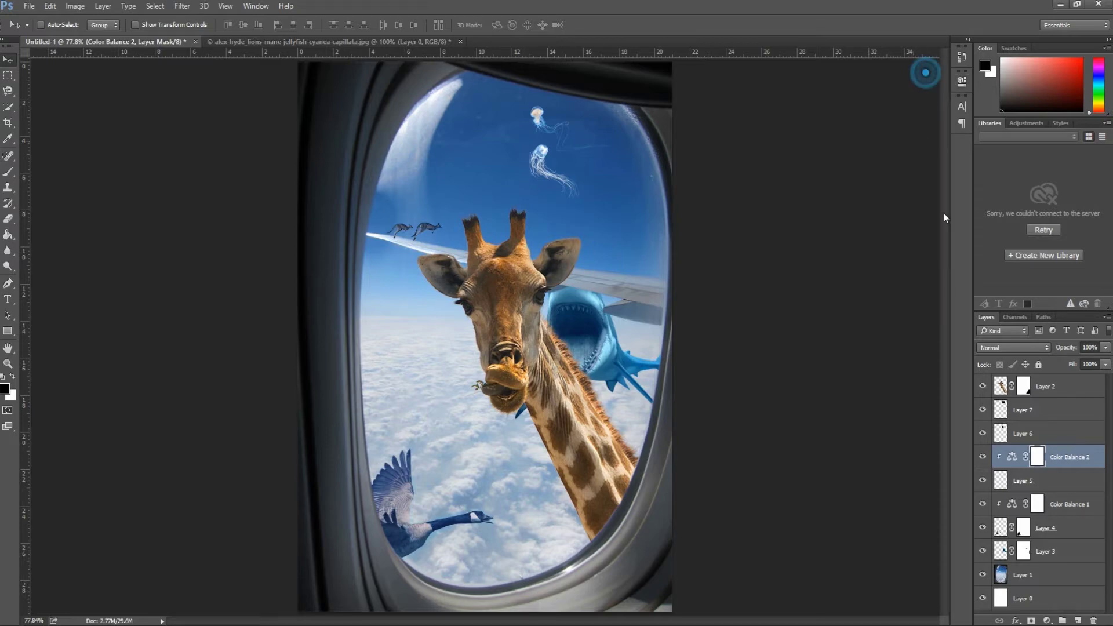
# Toggle the two jellyfish layers' visibility to check them, leaving Layer 7 visible.
pyautogui.click(983, 434)
pyautogui.click(983, 434)
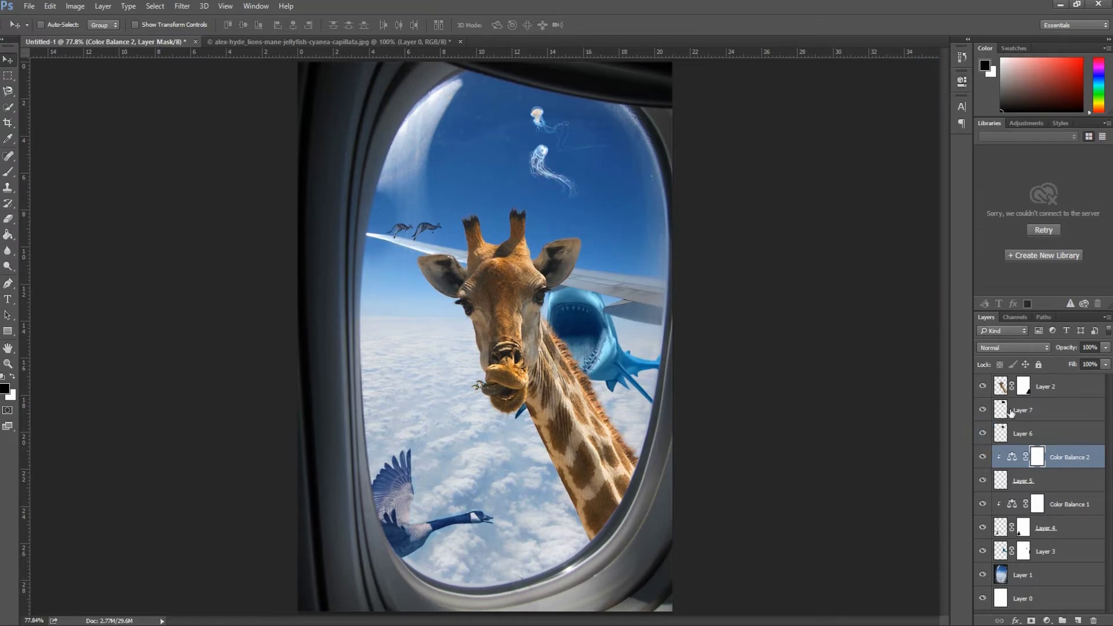
pyautogui.click(1020, 410)
pyautogui.click(982, 410)
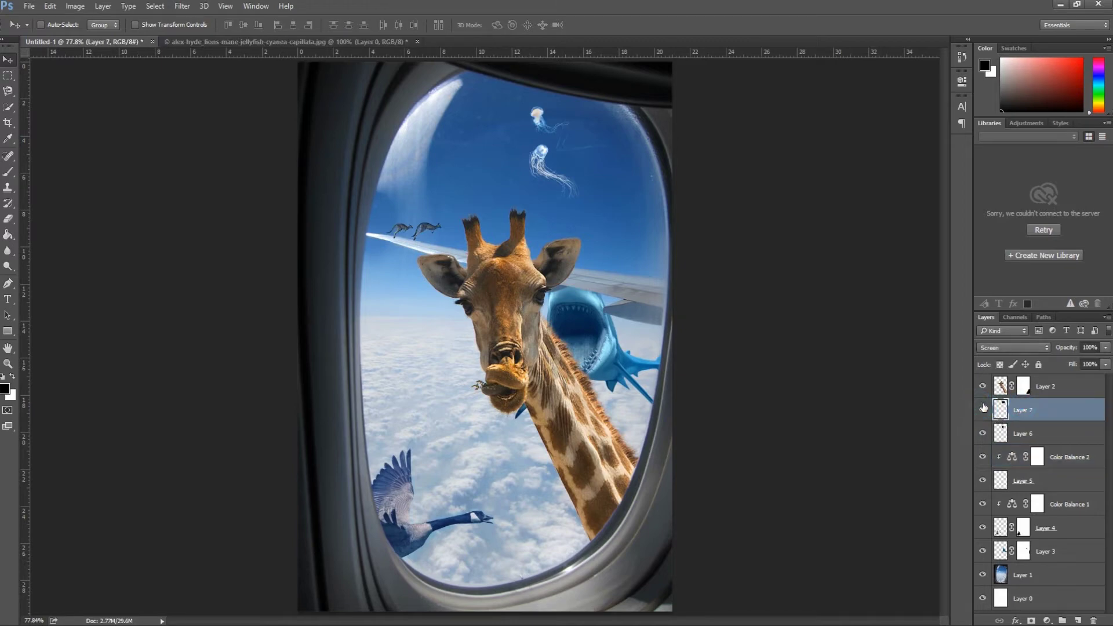
pyautogui.click(1000, 387)
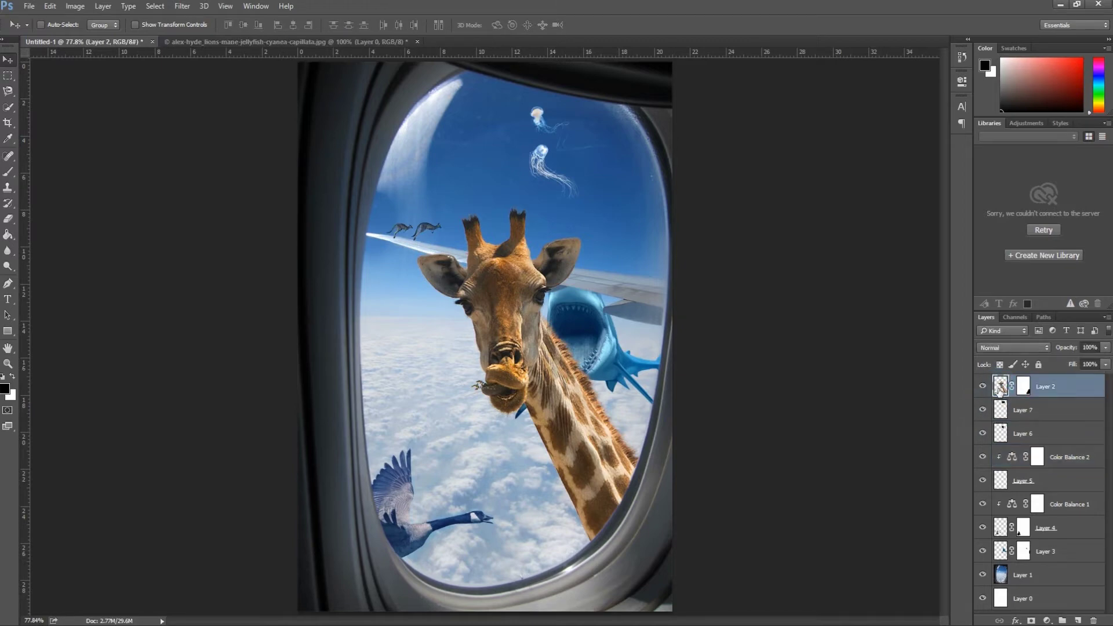
# Add a third Color Balance clipped to Layer 2, shifting the giraffe's midtones toward cyan/blue.
pyautogui.click(1046, 620)
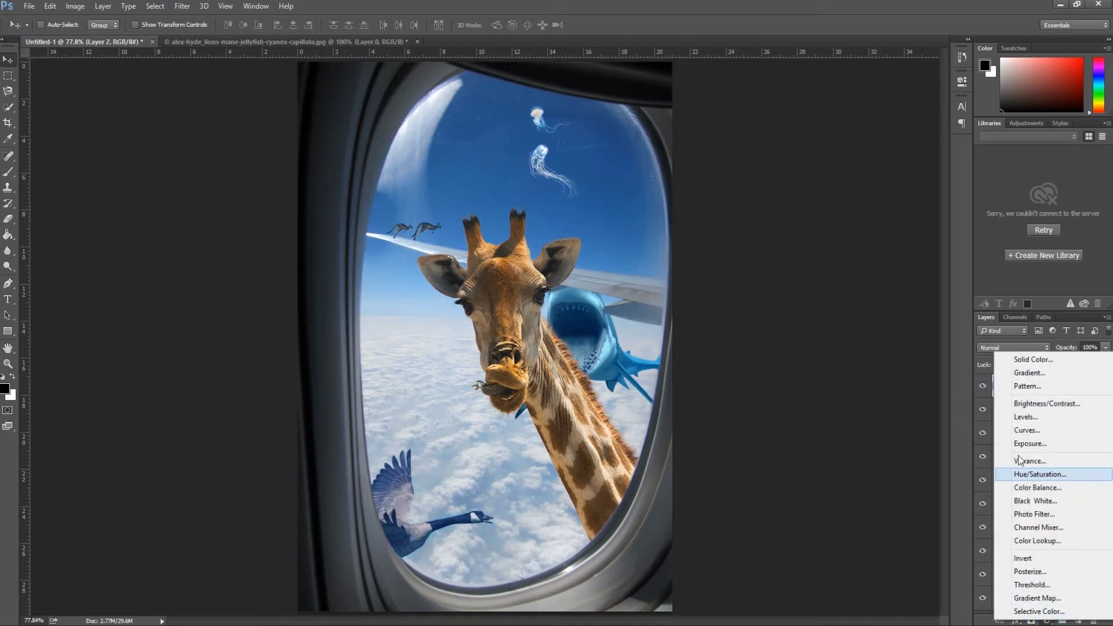
pyautogui.click(1037, 487)
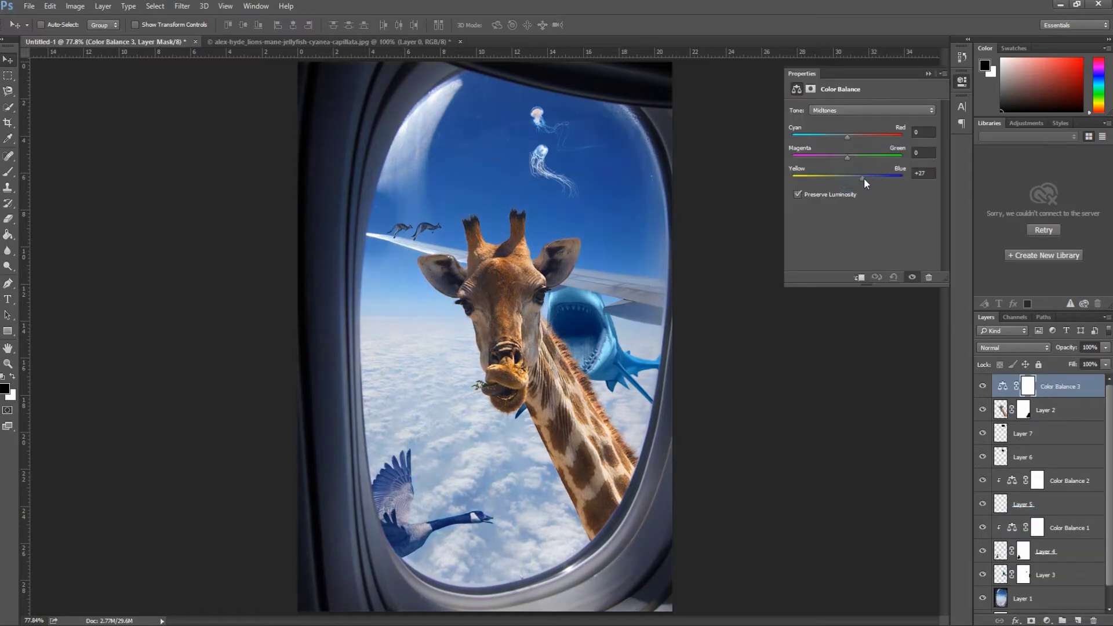
pyautogui.click(860, 278)
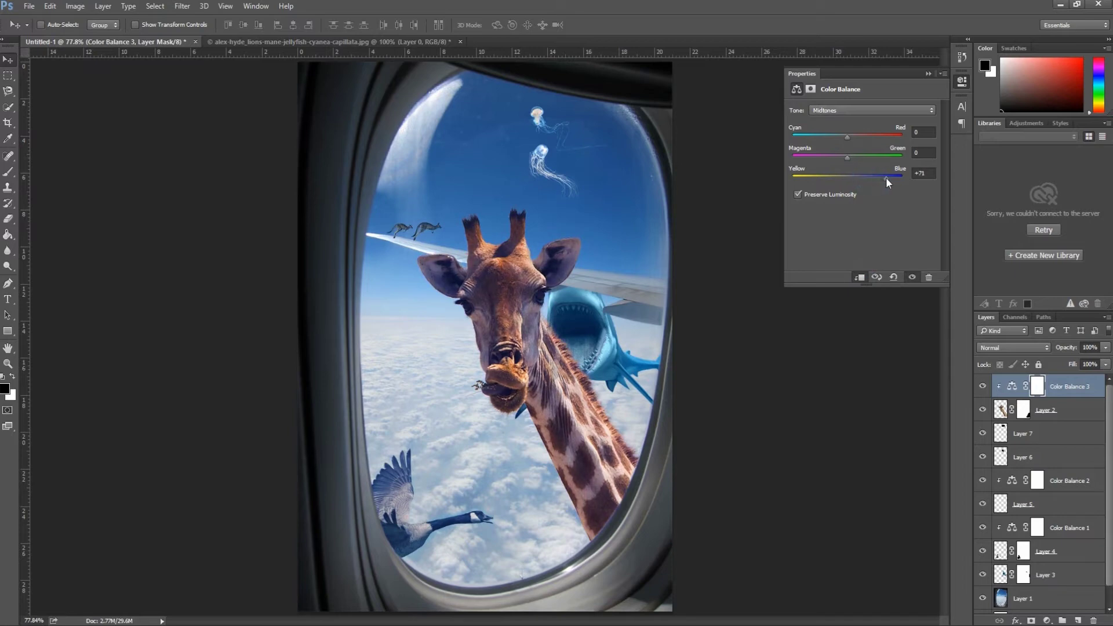
pyautogui.moveTo(848, 137); pyautogui.dragTo(825, 139)
pyautogui.click(928, 74)
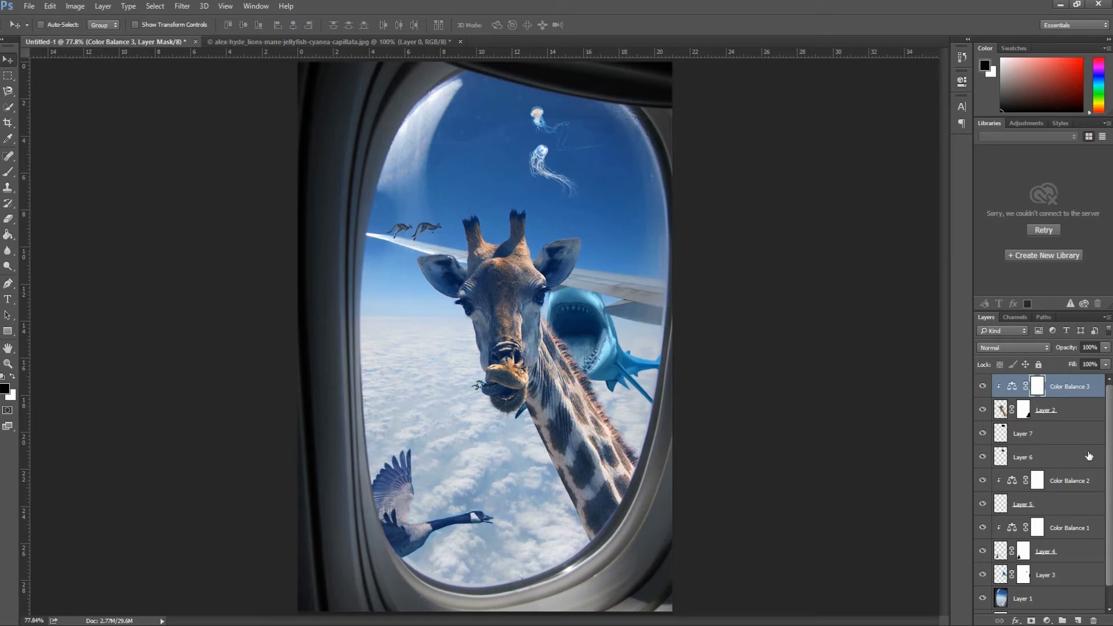
pyautogui.scroll(-1, 1054, 568)
# Create a new layer group named 'camera raw' and collapse it.
pyautogui.scroll(1, 1053, 562)
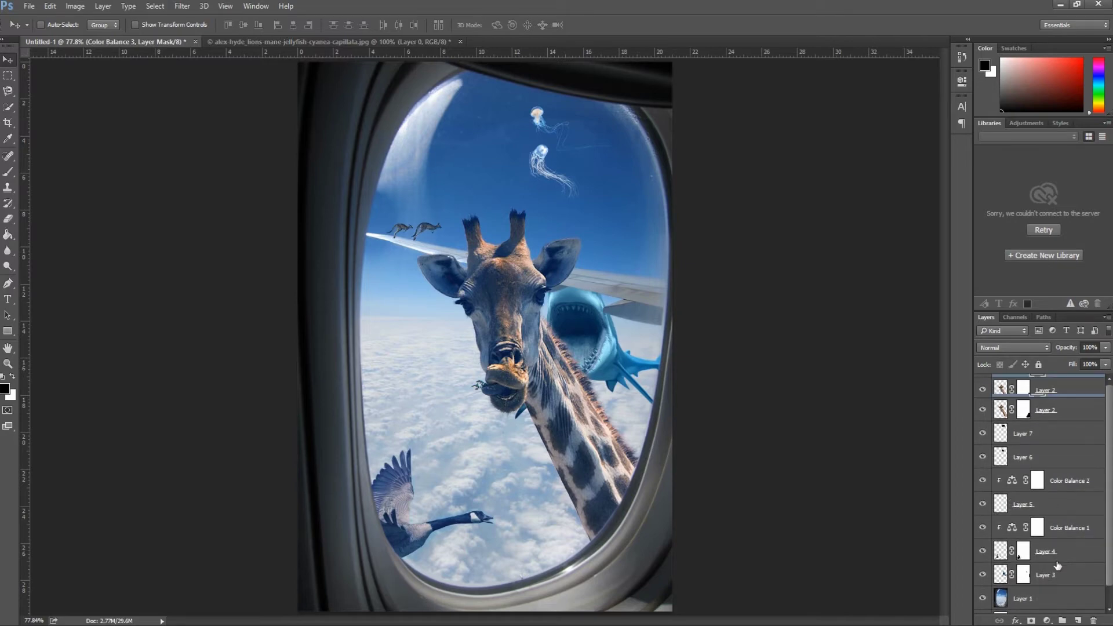
pyautogui.click(1062, 621)
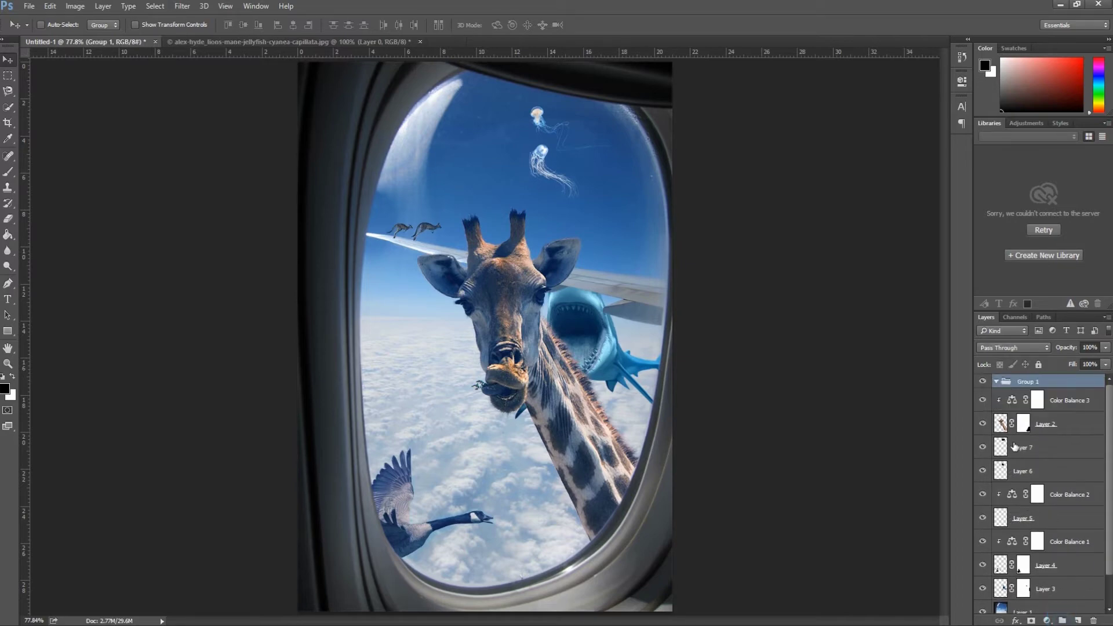
pyautogui.doubleClick(1027, 383)
pyautogui.write('camera raw')
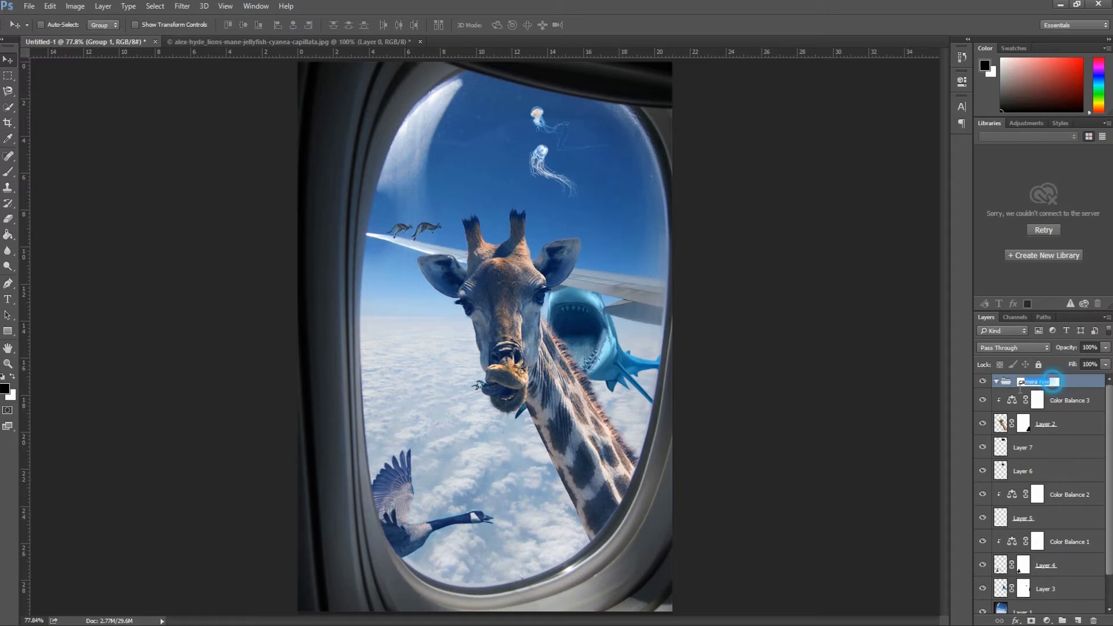
pyautogui.press('Return')
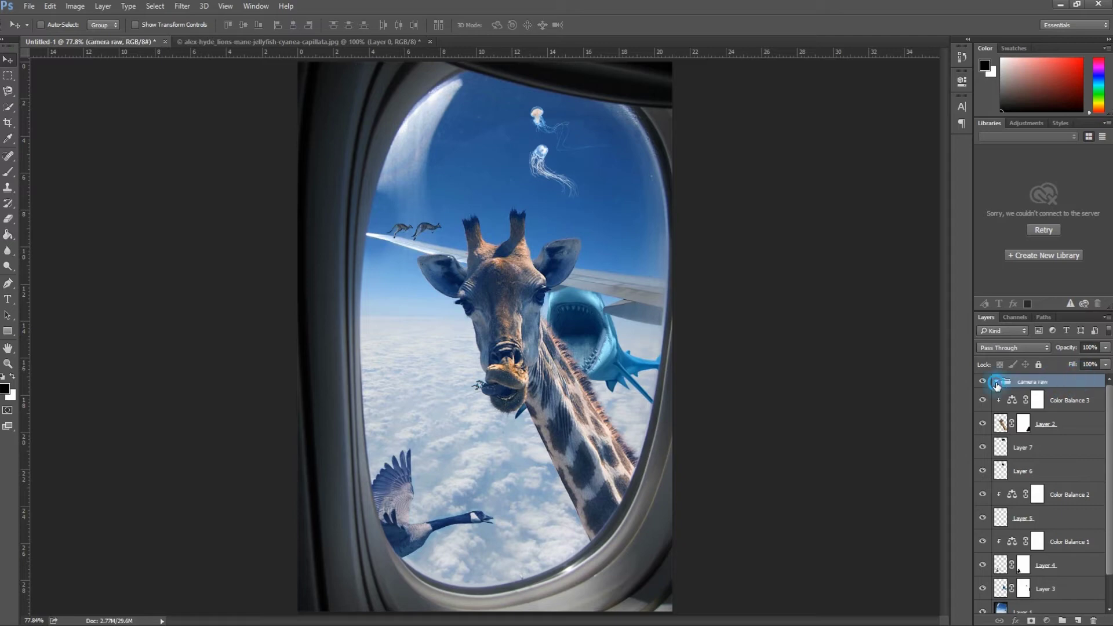
pyautogui.click(996, 381)
# Select every layer from Color Balance 3 down to Layer 1.
pyautogui.click(1036, 401)
pyautogui.scroll(-2, 1061, 506)
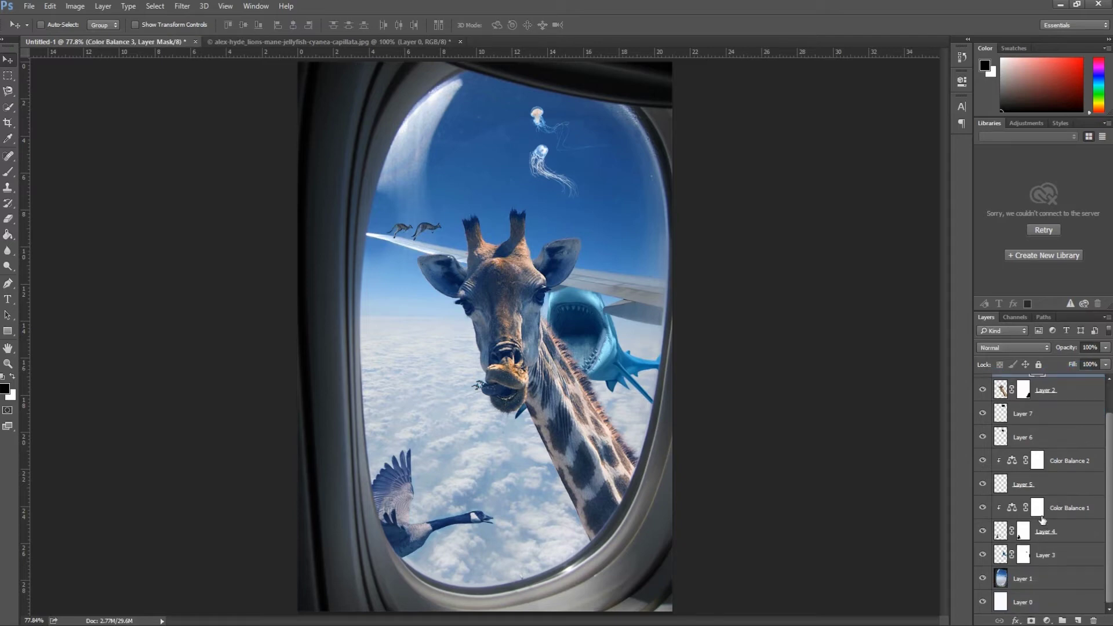
pyautogui.keyDown('shift'); pyautogui.click(1029, 582); pyautogui.keyUp('shift')
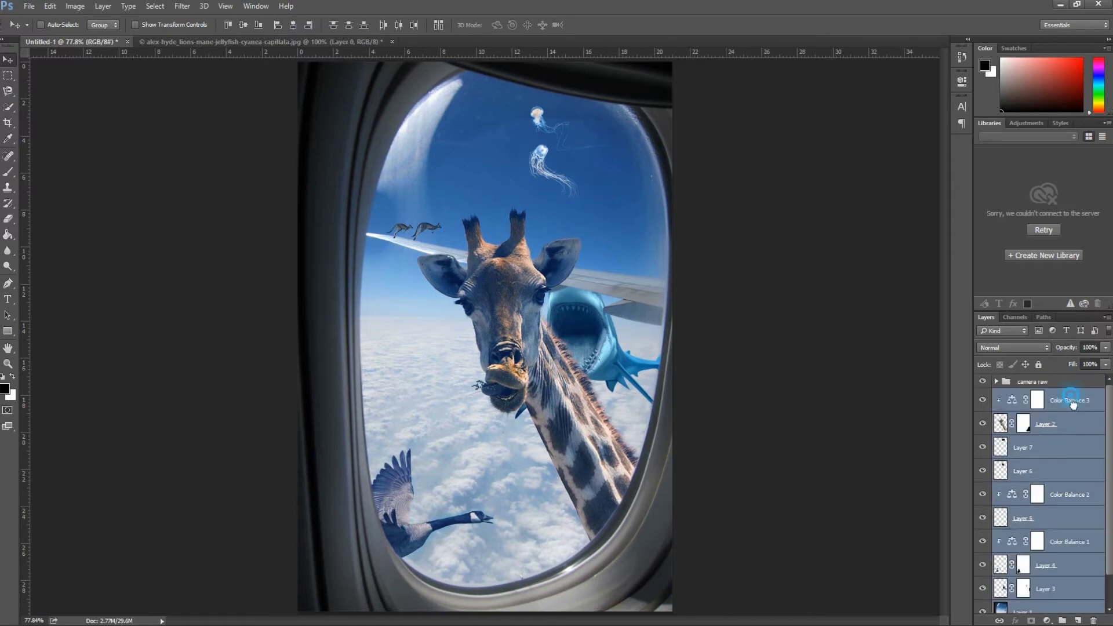
# Duplicate the selected layers into the camera raw group and hide all the originals.
pyautogui.moveTo(1026, 578); pyautogui.dragTo(1079, 619)
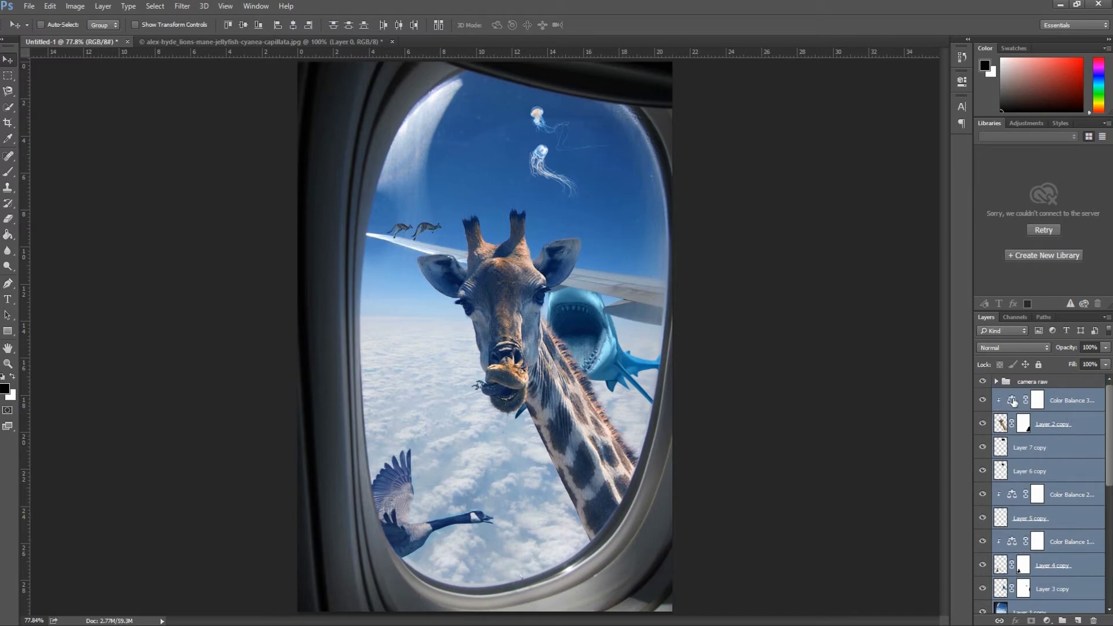
pyautogui.moveTo(1012, 399); pyautogui.dragTo(998, 387)
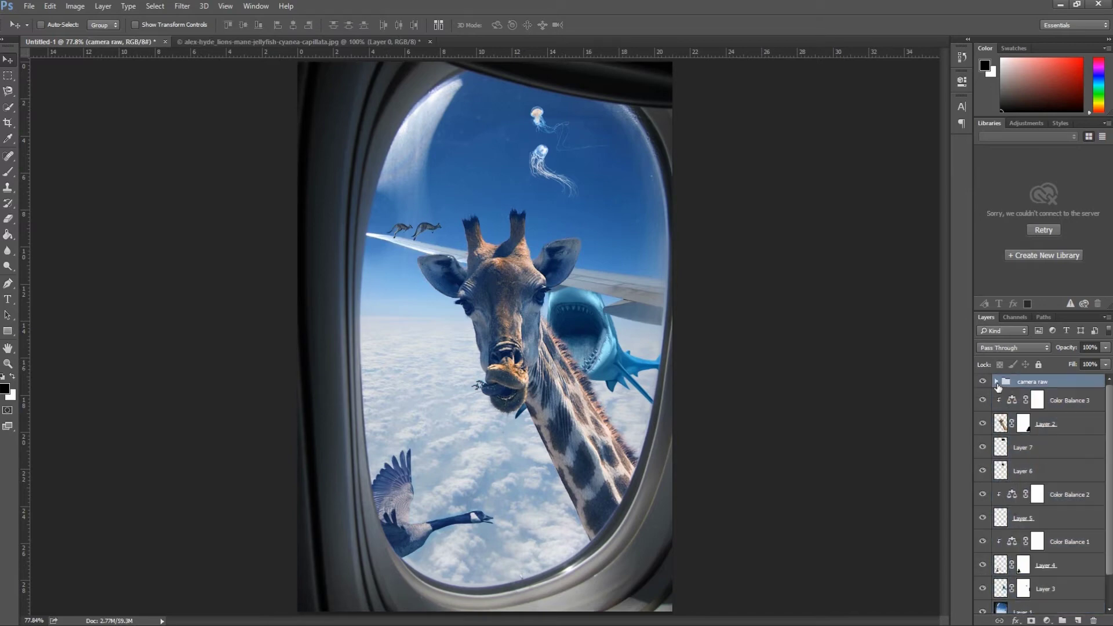
pyautogui.click(983, 589)
pyautogui.click(982, 470)
pyautogui.click(982, 448)
pyautogui.click(982, 424)
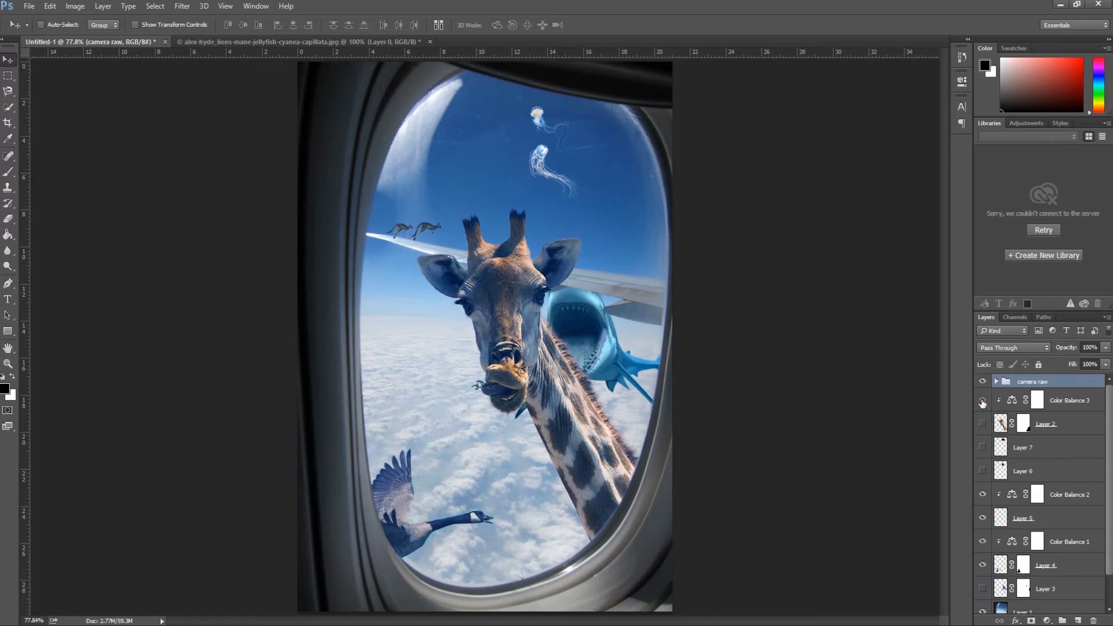
pyautogui.click(982, 494)
pyautogui.click(982, 517)
pyautogui.click(982, 541)
pyautogui.click(982, 565)
pyautogui.scroll(-1, 985, 420)
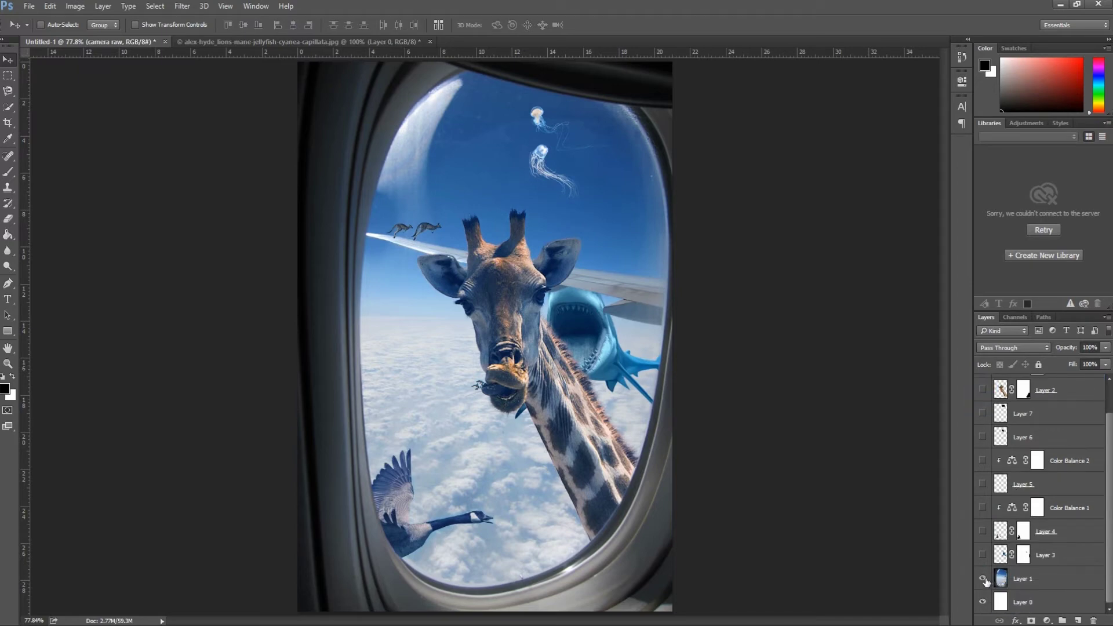
pyautogui.scroll(1, 1012, 406)
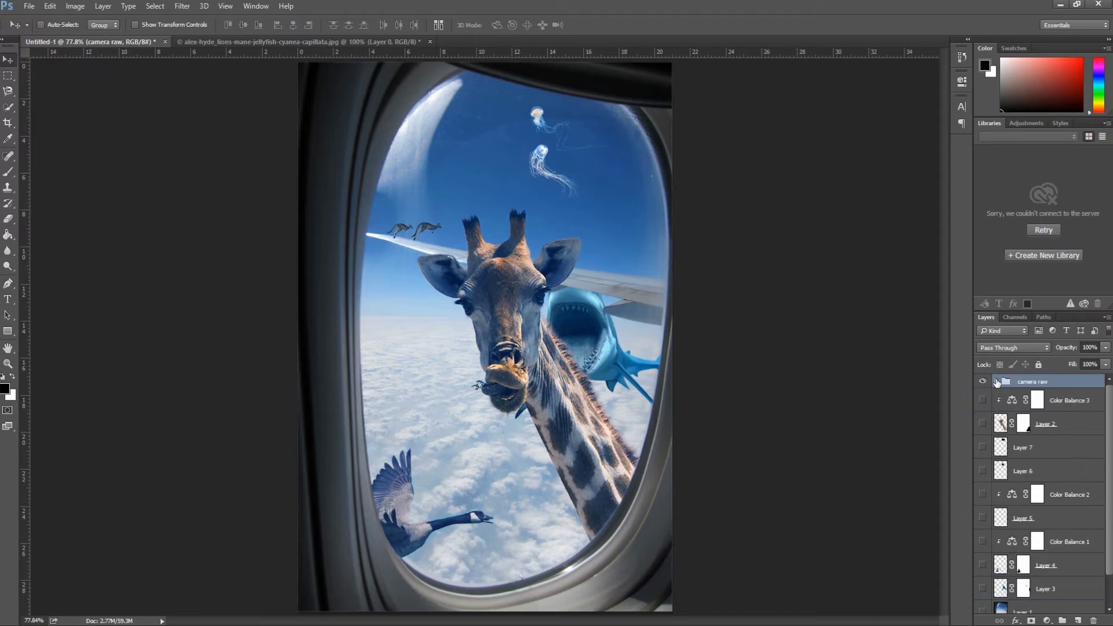
# Convert the copied layers inside the group into one smart object, Color Balance 3 copy.
pyautogui.click(997, 381)
pyautogui.click(1046, 404)
pyautogui.scroll(-3, 1043, 463)
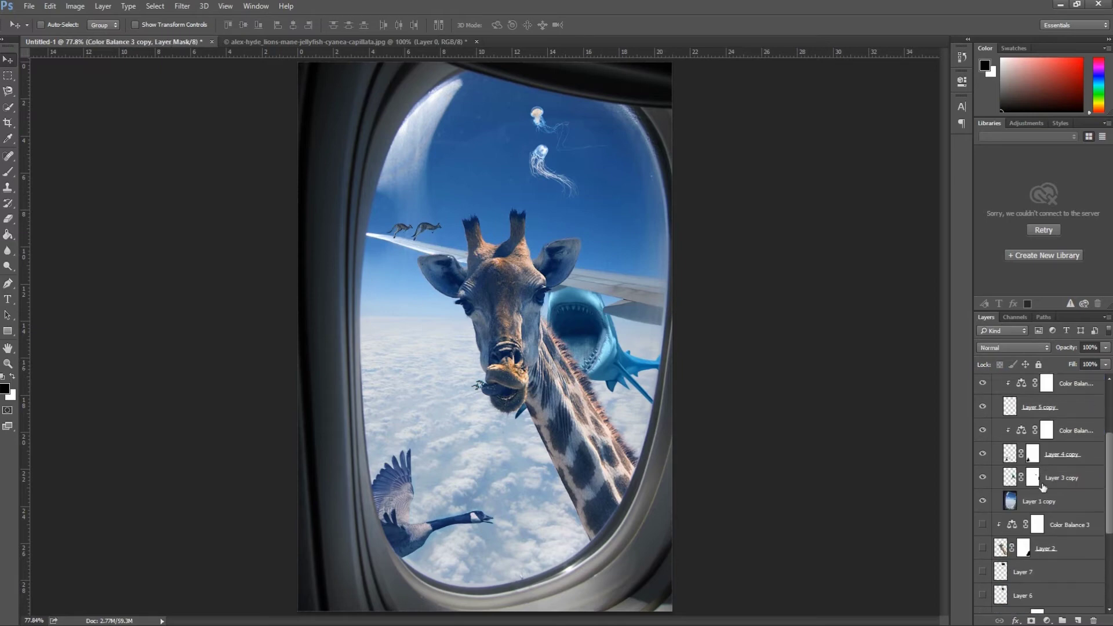
pyautogui.keyDown('shift'); pyautogui.click(1066, 479); pyautogui.keyUp('shift')
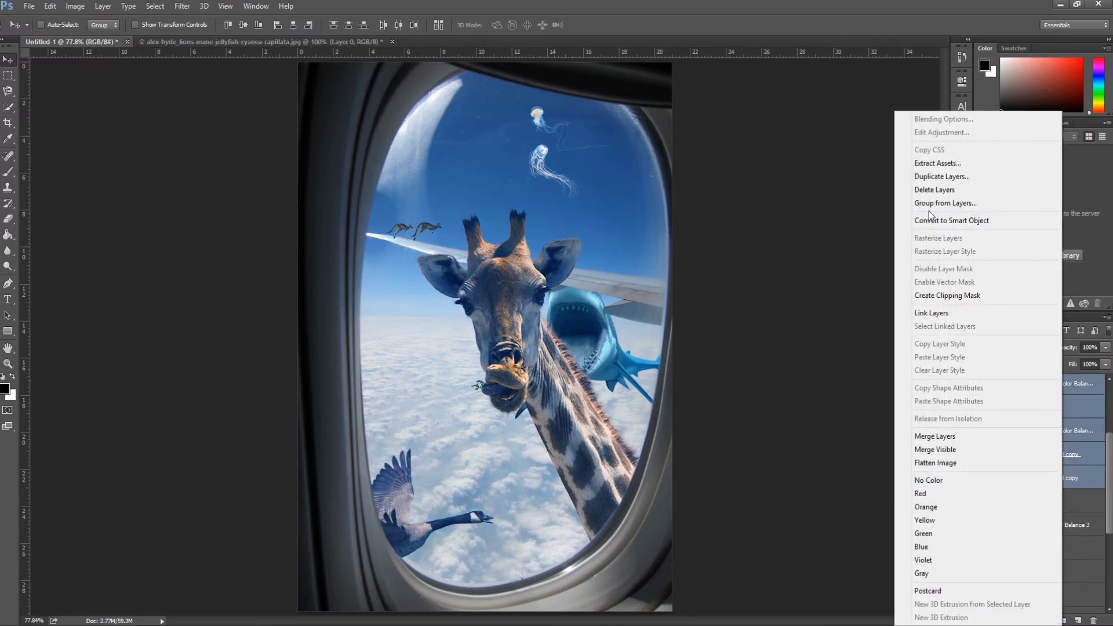
pyautogui.click(956, 220)
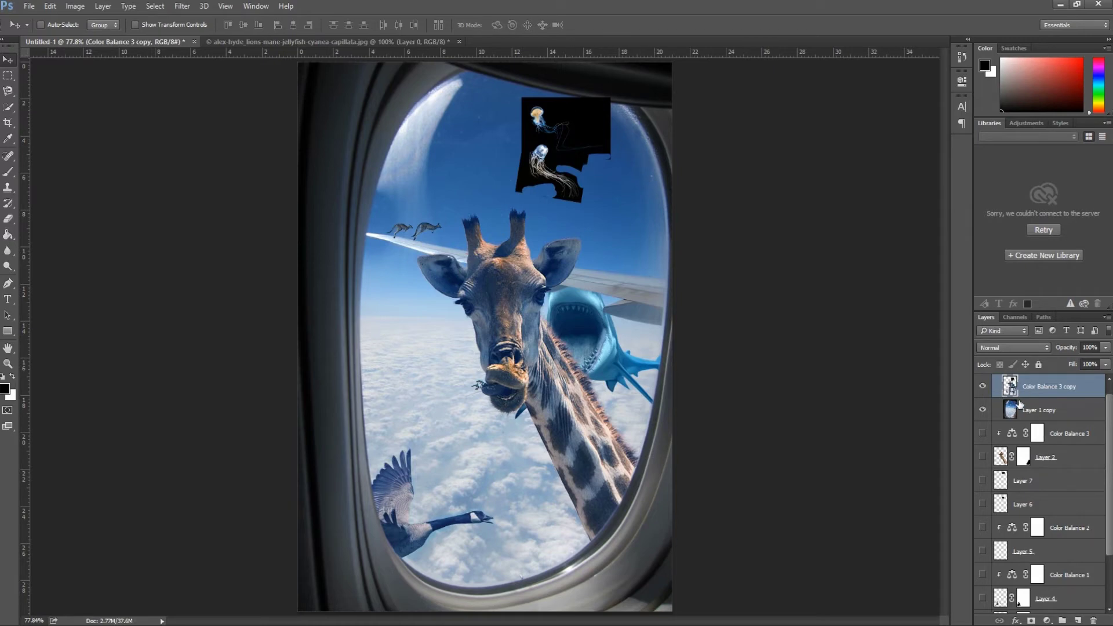
pyautogui.scroll(1, 1020, 404)
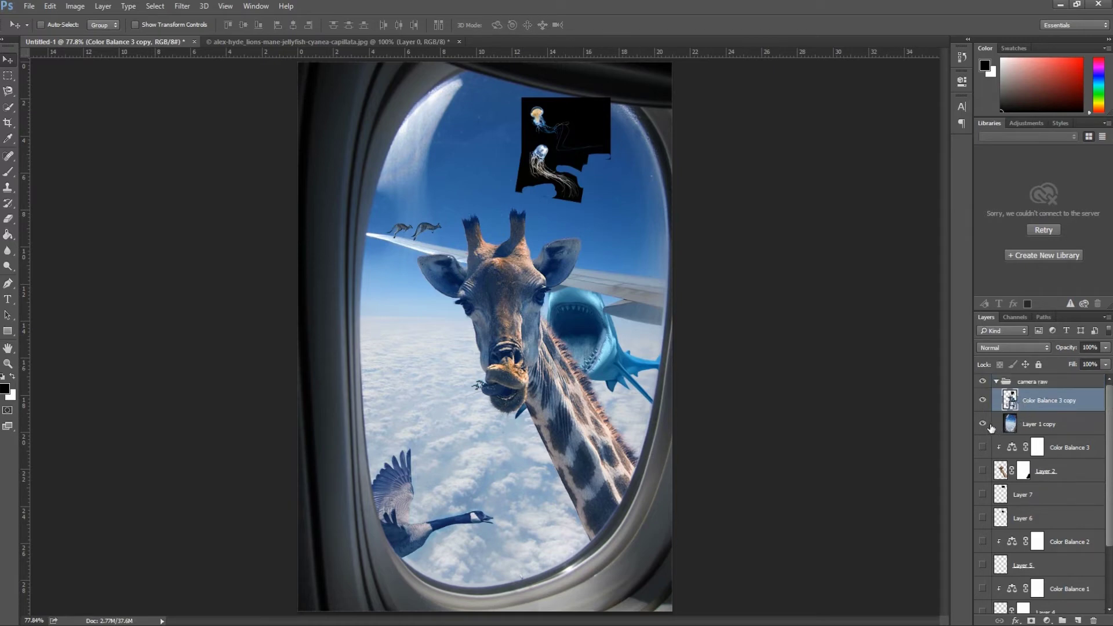
pyautogui.hotkey('ctrl', 'z')
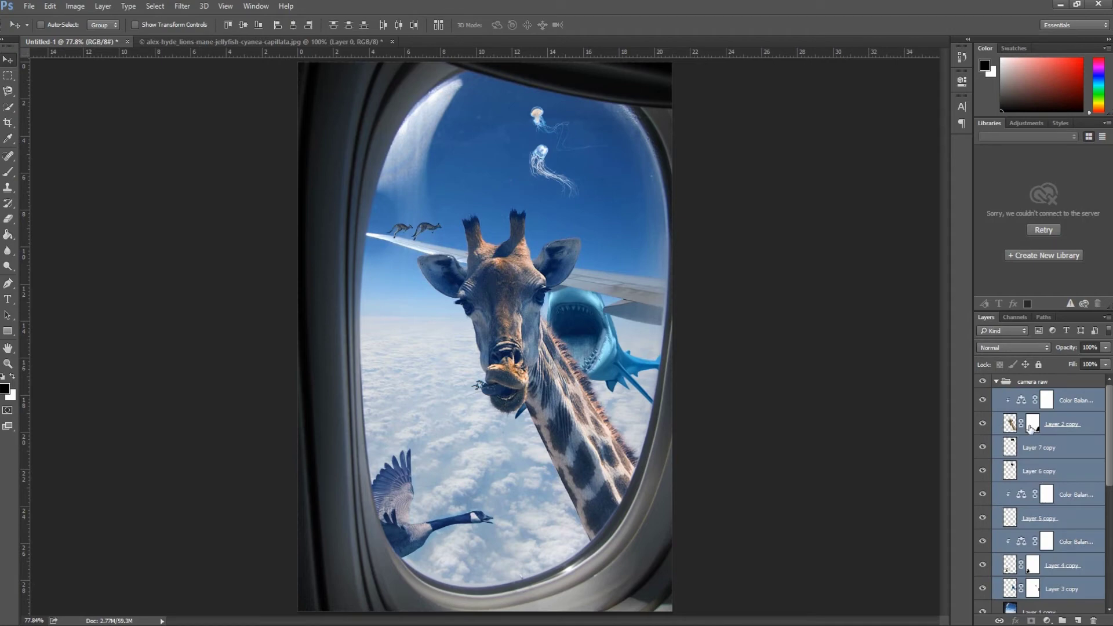
pyautogui.scroll(-4, 1031, 441)
pyautogui.scroll(-3, 1041, 492)
pyautogui.rightClick(1046, 515)
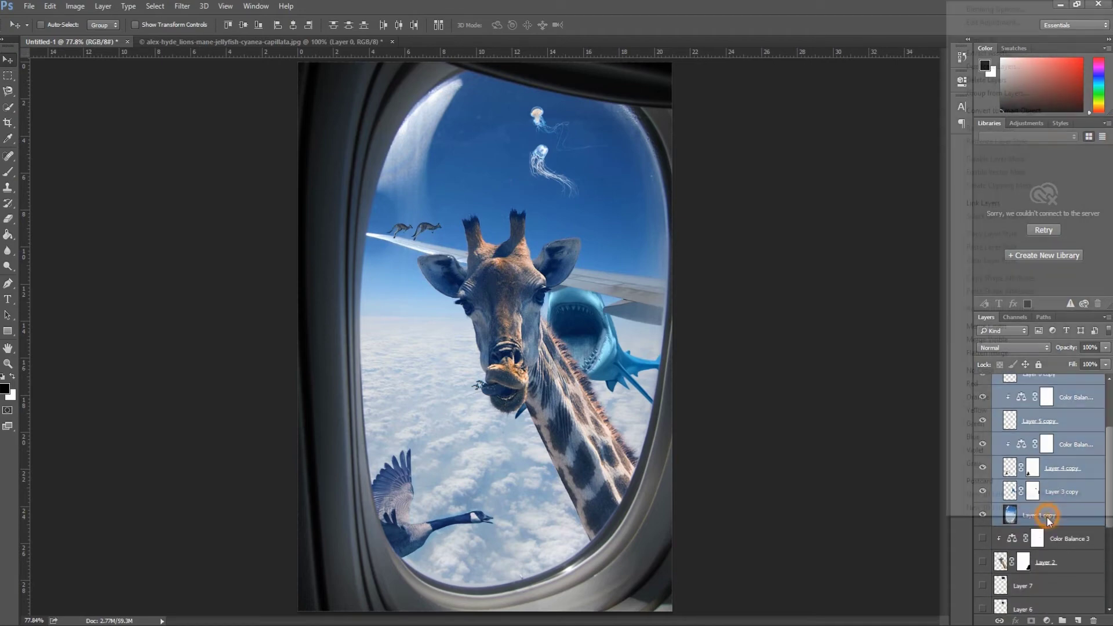
pyautogui.click(988, 110)
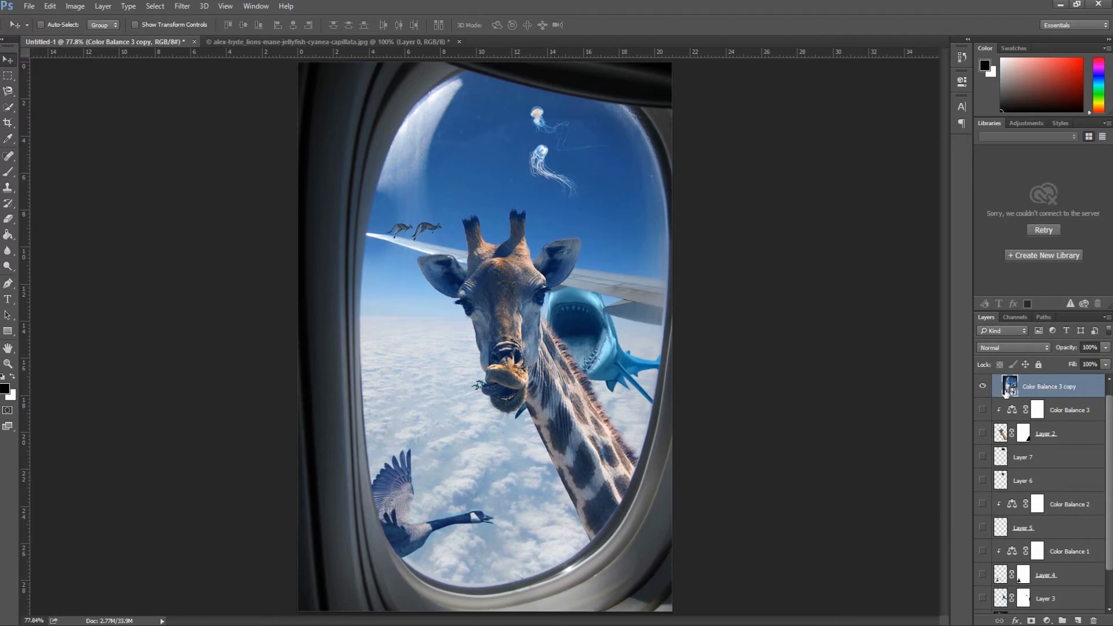
pyautogui.scroll(1, 1025, 423)
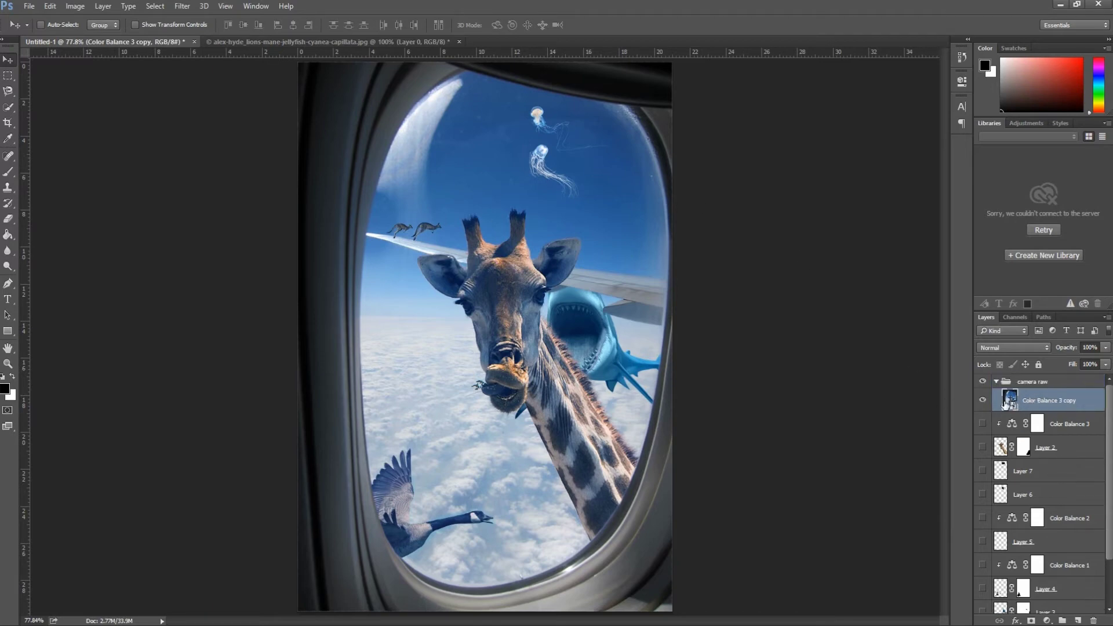
pyautogui.click(182, 6)
# Open Camera Raw on the smart object, zoom into the giraffe's head and adjust Contrast.
pyautogui.click(219, 76)
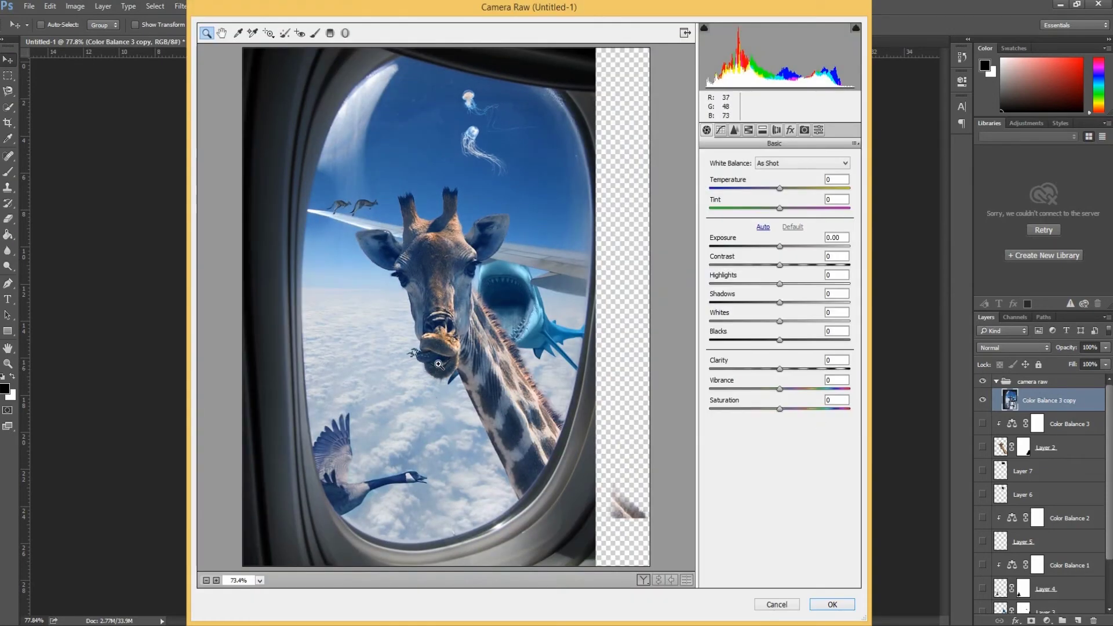
pyautogui.click(434, 356)
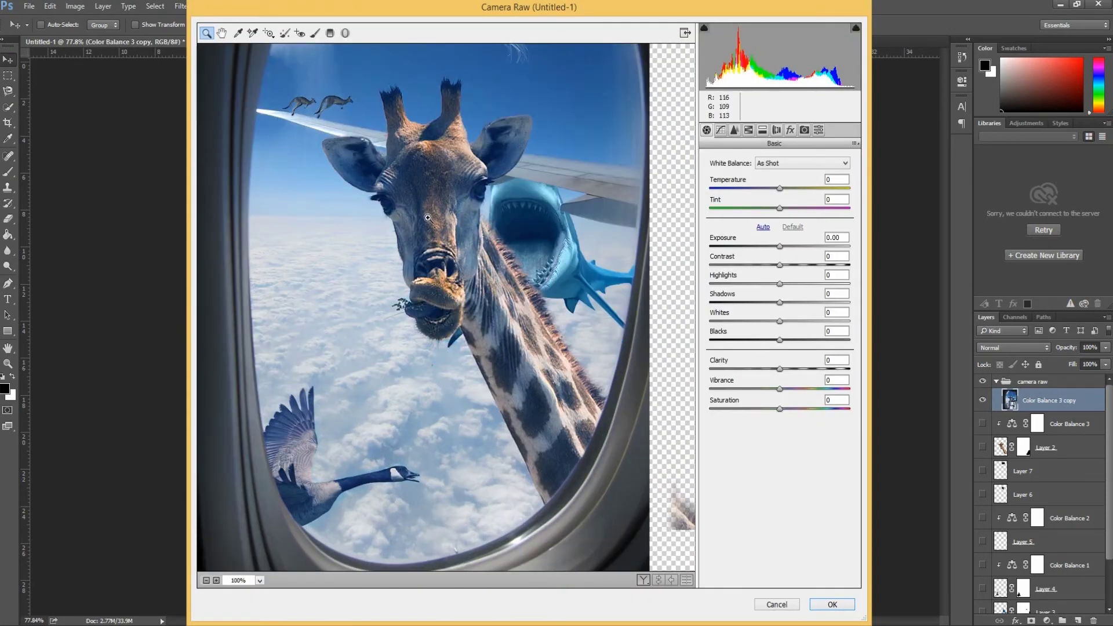
pyautogui.click(221, 33)
pyautogui.moveTo(498, 322); pyautogui.dragTo(527, 398)
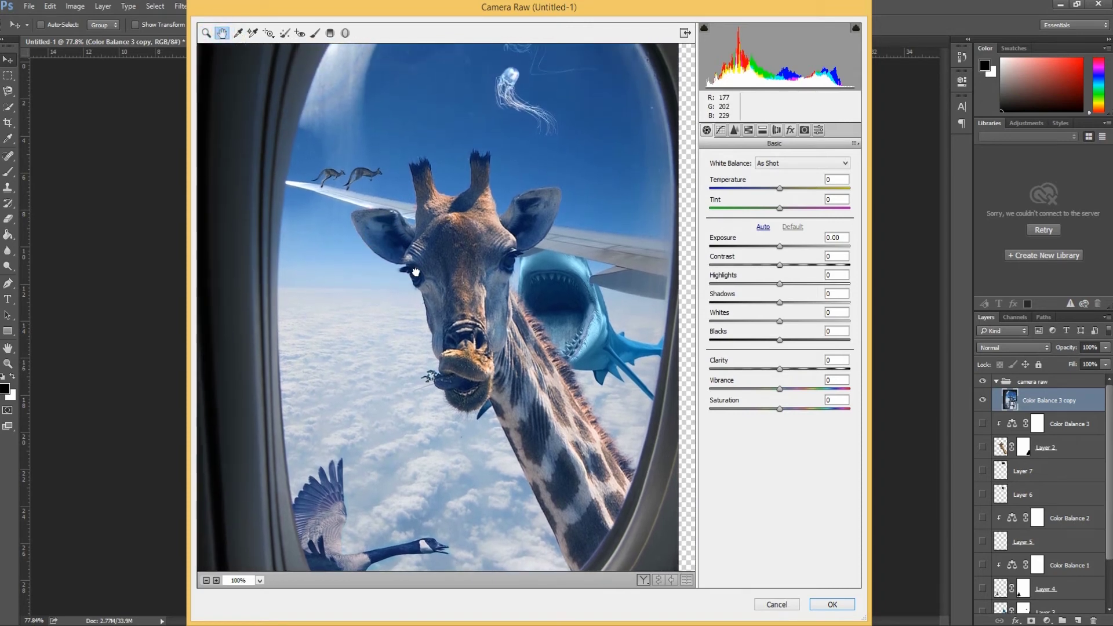
pyautogui.moveTo(779, 265)
pyautogui.mouseDown()
pyautogui.moveTo(821, 265)
pyautogui.moveTo(792, 254)
pyautogui.mouseUp()
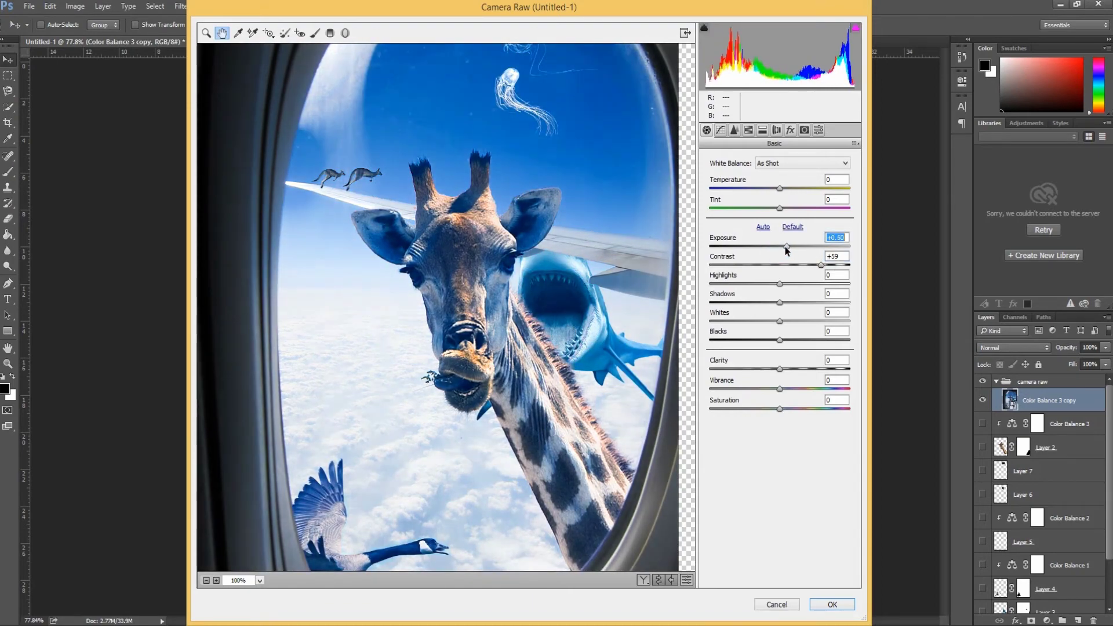
pyautogui.moveTo(820, 264)
pyautogui.mouseDown()
pyautogui.moveTo(772, 265)
pyautogui.moveTo(868, 278)
pyautogui.moveTo(830, 278)
pyautogui.mouseUp()
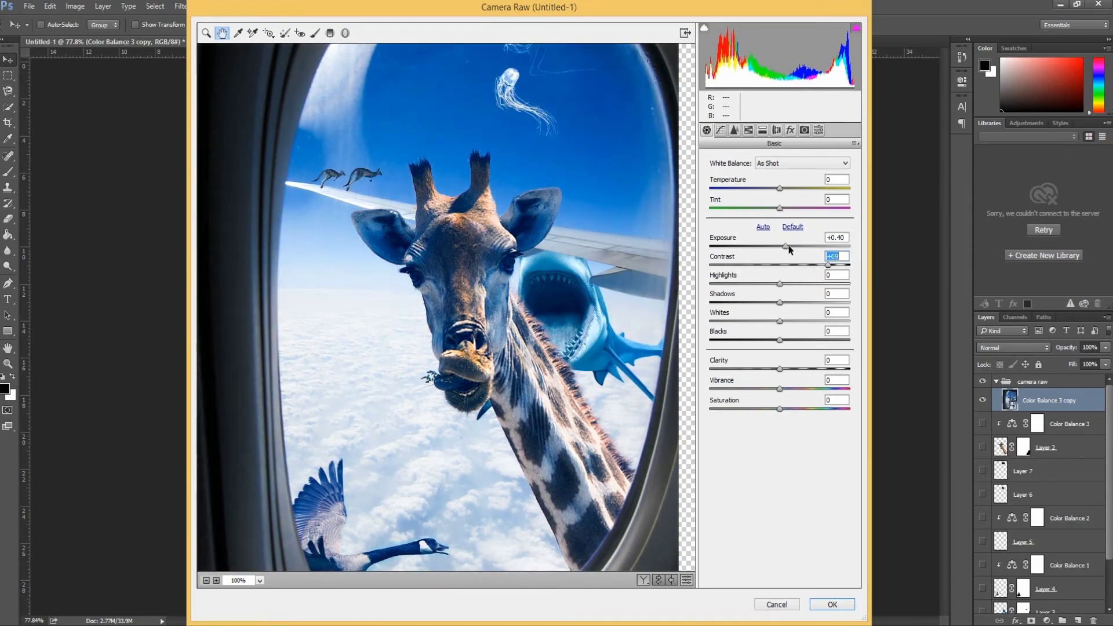
# Set Exposure to +0.60 and Shadows to -11, then apply the Camera Raw filter.
pyautogui.moveTo(789, 246); pyautogui.dragTo(794, 249)
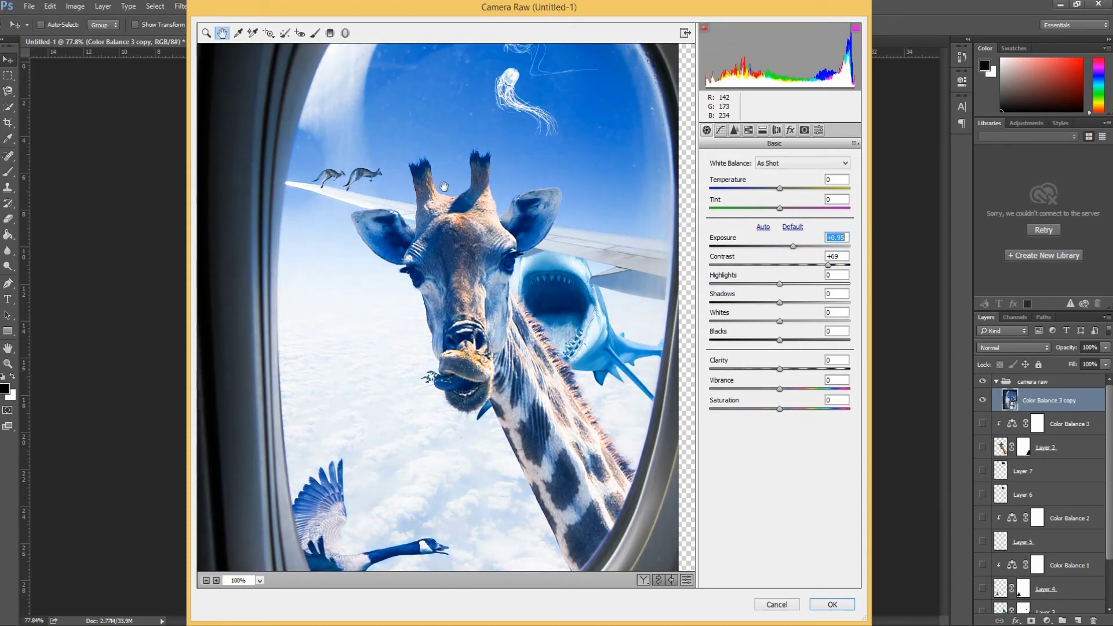
pyautogui.moveTo(462, 343); pyautogui.dragTo(463, 247)
pyautogui.moveTo(492, 197); pyautogui.dragTo(493, 296)
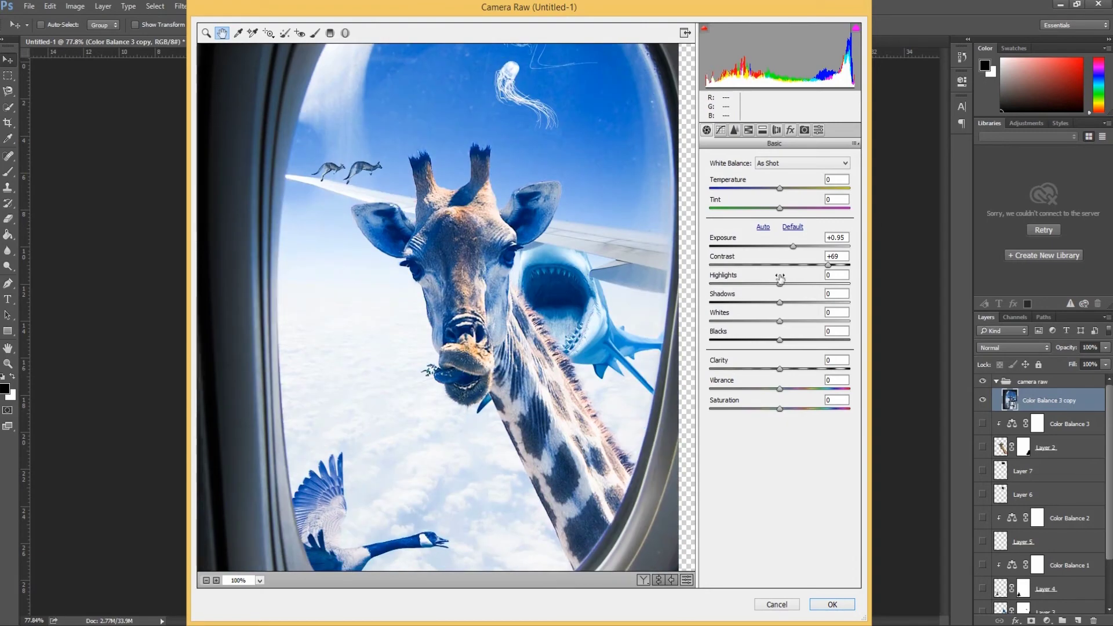
pyautogui.moveTo(795, 248); pyautogui.dragTo(787, 246)
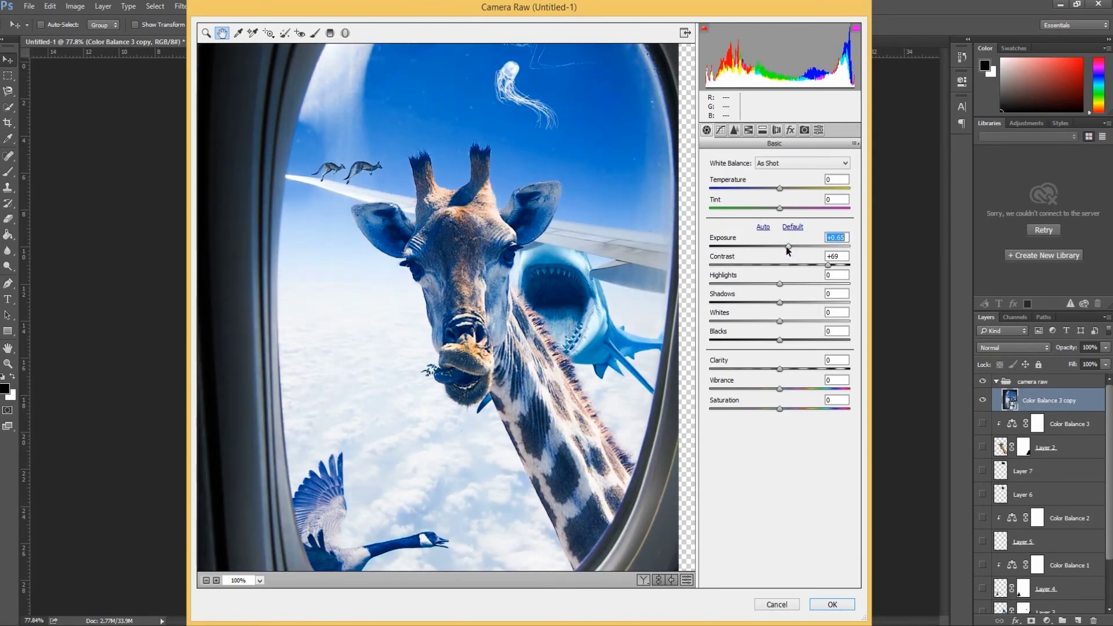
pyautogui.moveTo(512, 493); pyautogui.dragTo(515, 580)
pyautogui.moveTo(529, 509)
pyautogui.mouseDown()
pyautogui.moveTo(530, 406)
pyautogui.moveTo(530, 432)
pyautogui.mouseUp()
pyautogui.moveTo(780, 304); pyautogui.dragTo(774, 314)
pyautogui.moveTo(480, 568); pyautogui.dragTo(480, 444)
pyautogui.moveTo(472, 373); pyautogui.dragTo(472, 550)
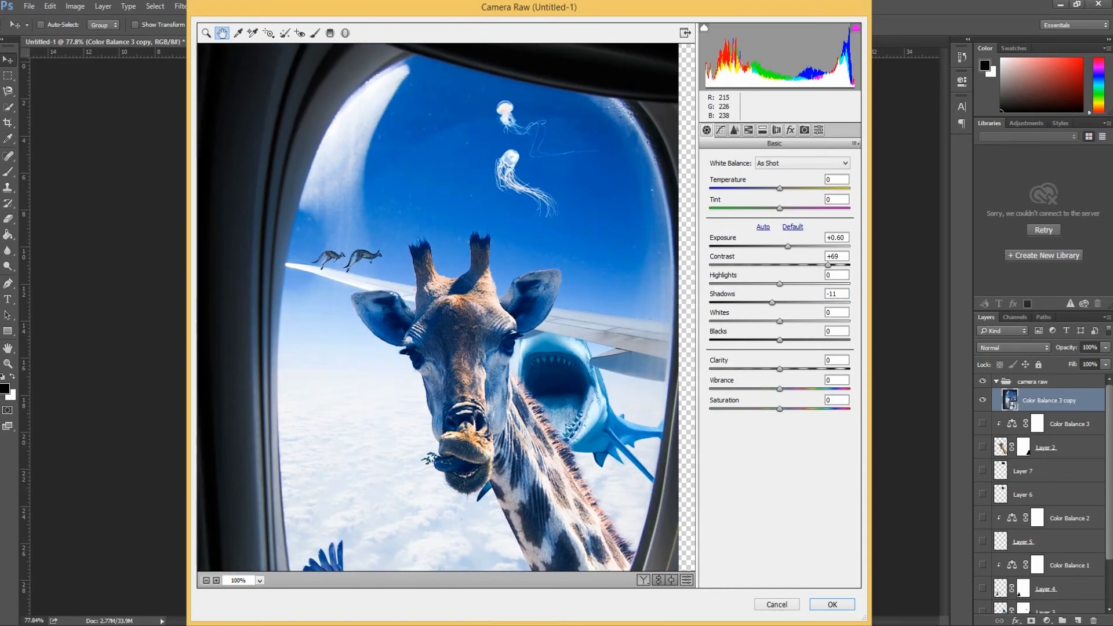
pyautogui.click(823, 604)
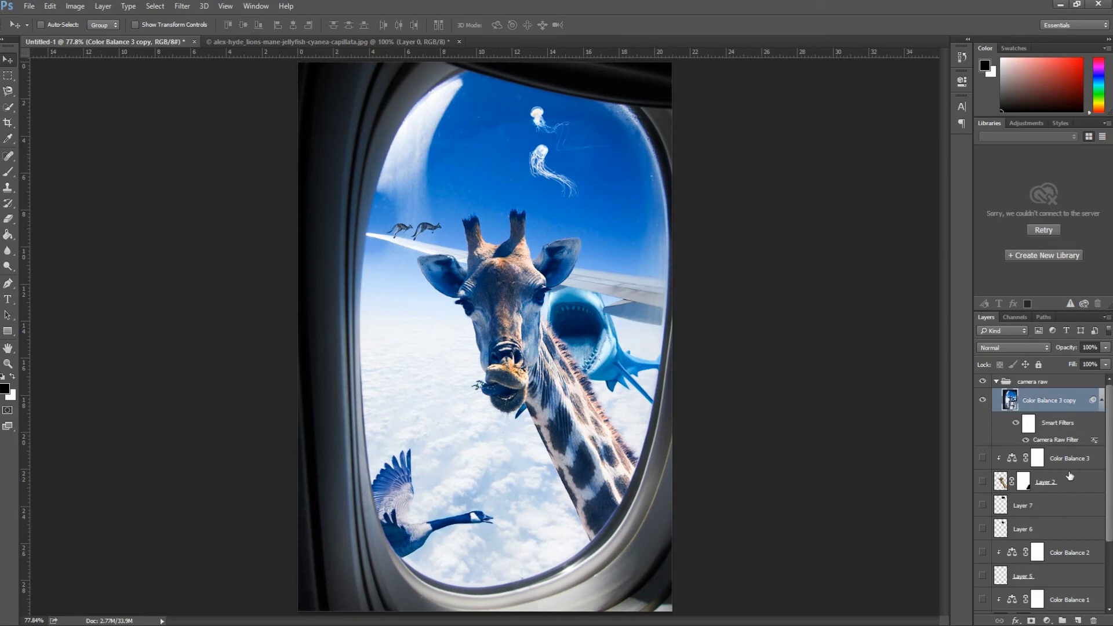
# Move the remaining layers, Color Balance 3 through Layer 0, into the collapsed camera raw group.
pyautogui.click(996, 381)
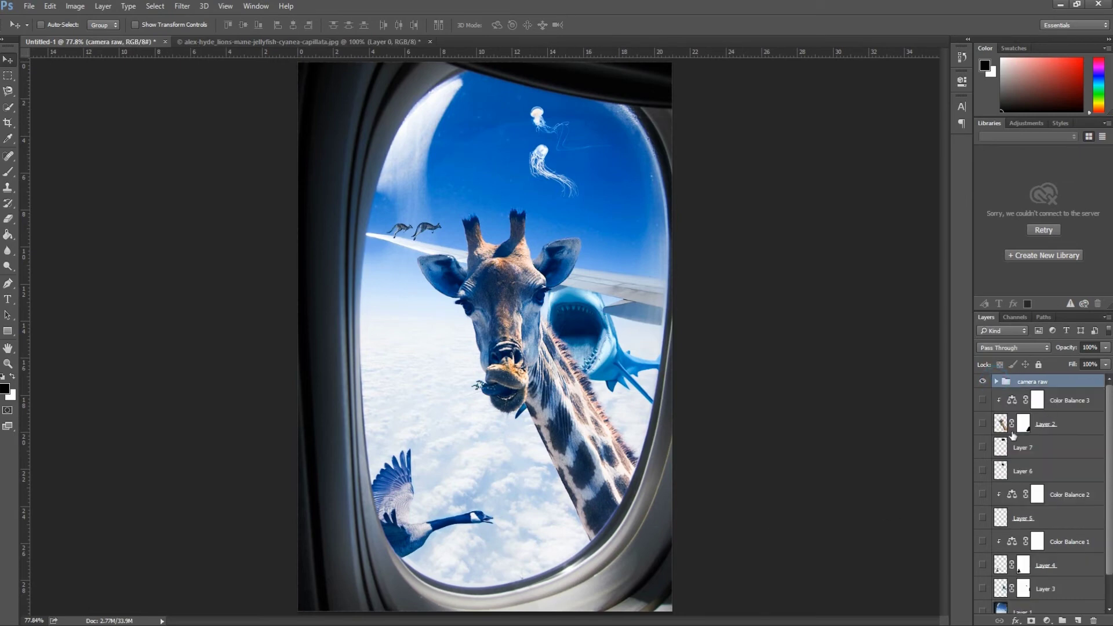
pyautogui.click(1089, 405)
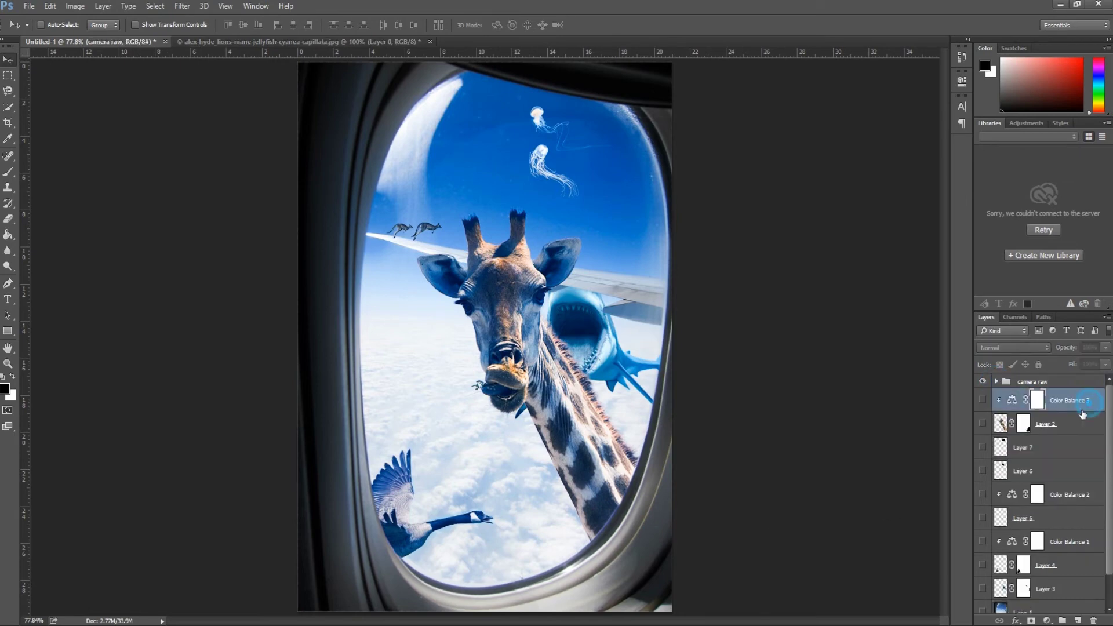
pyautogui.scroll(-1, 1058, 502)
pyautogui.keyDown('shift'); pyautogui.click(1035, 602); pyautogui.keyUp('shift')
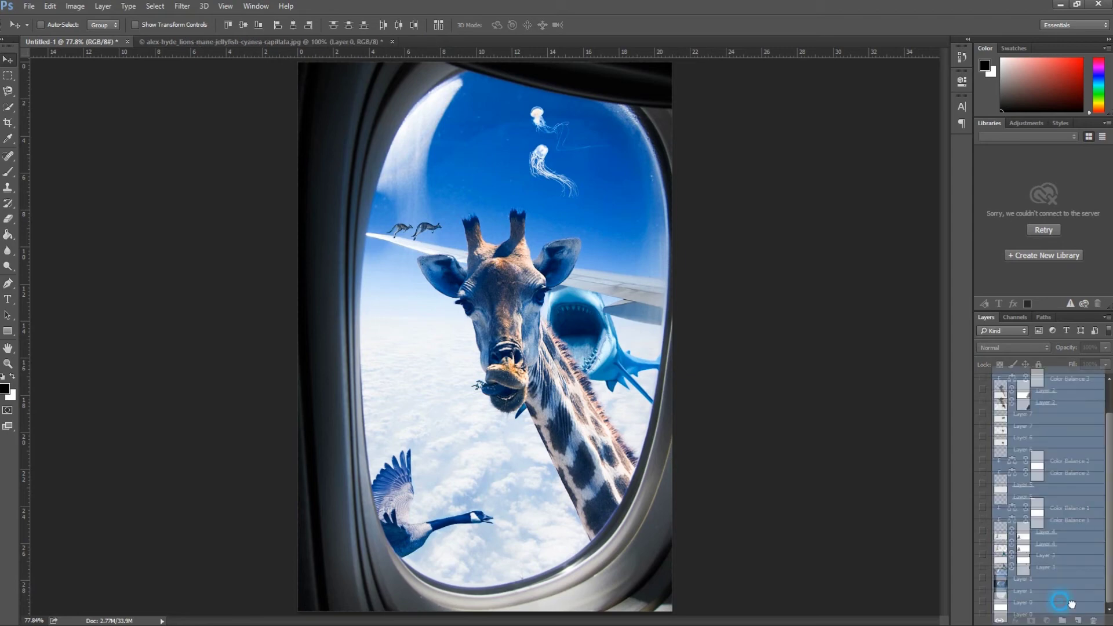
pyautogui.moveTo(1035, 580); pyautogui.dragTo(1032, 381)
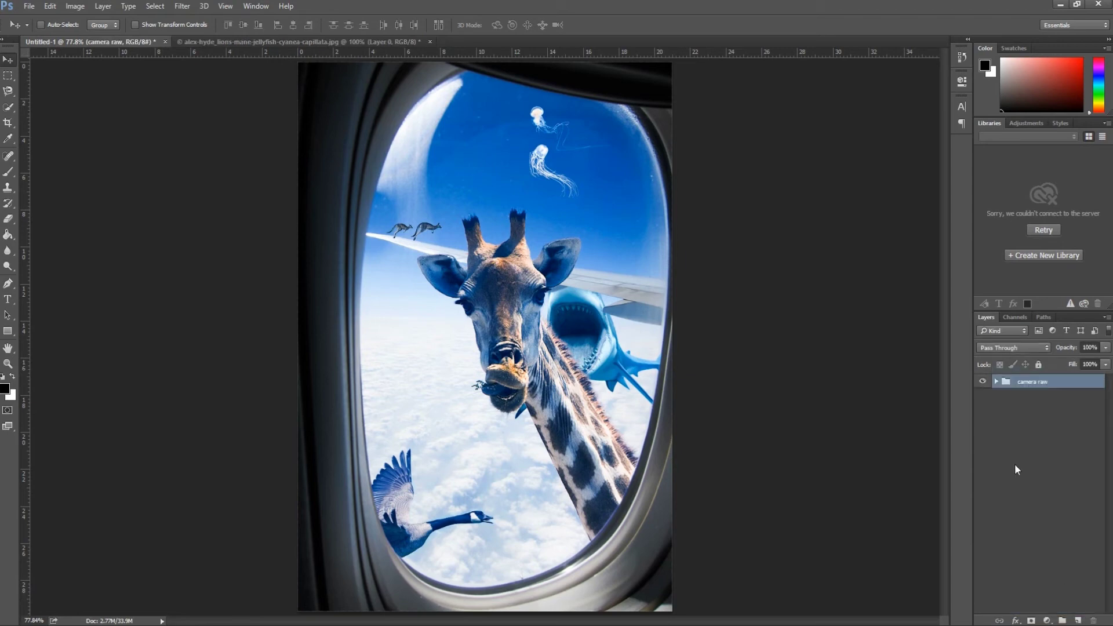
pyautogui.click(996, 381)
pyautogui.click(996, 381)
pyautogui.click(1033, 435)
pyautogui.click(8, 299)
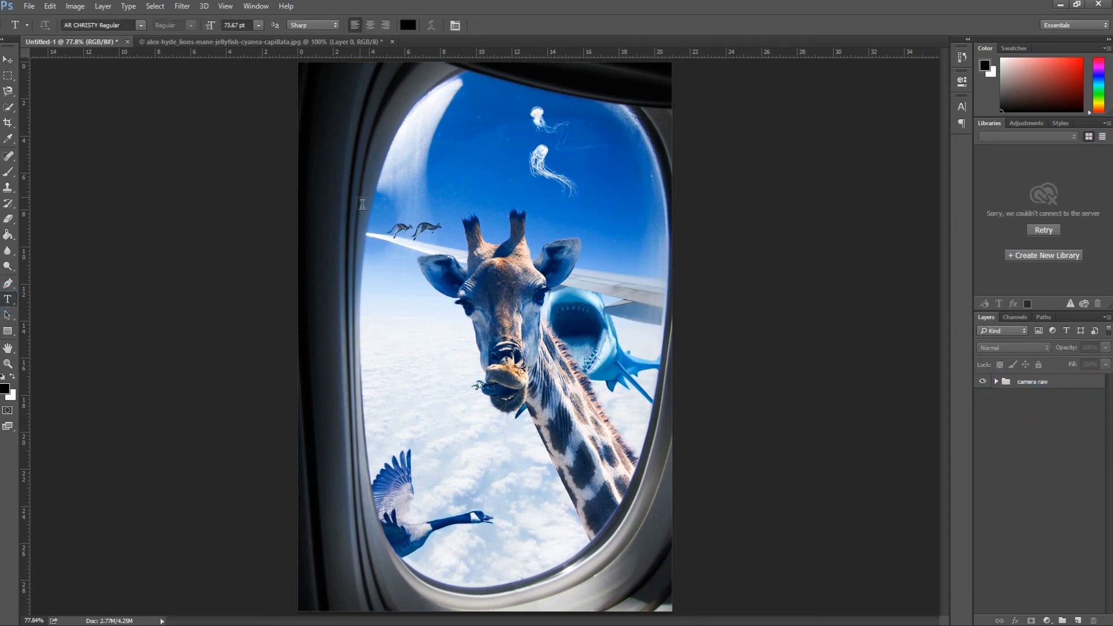
# Type the signature 'SATHAK' near the bottom of the canvas.
pyautogui.click(595, 587)
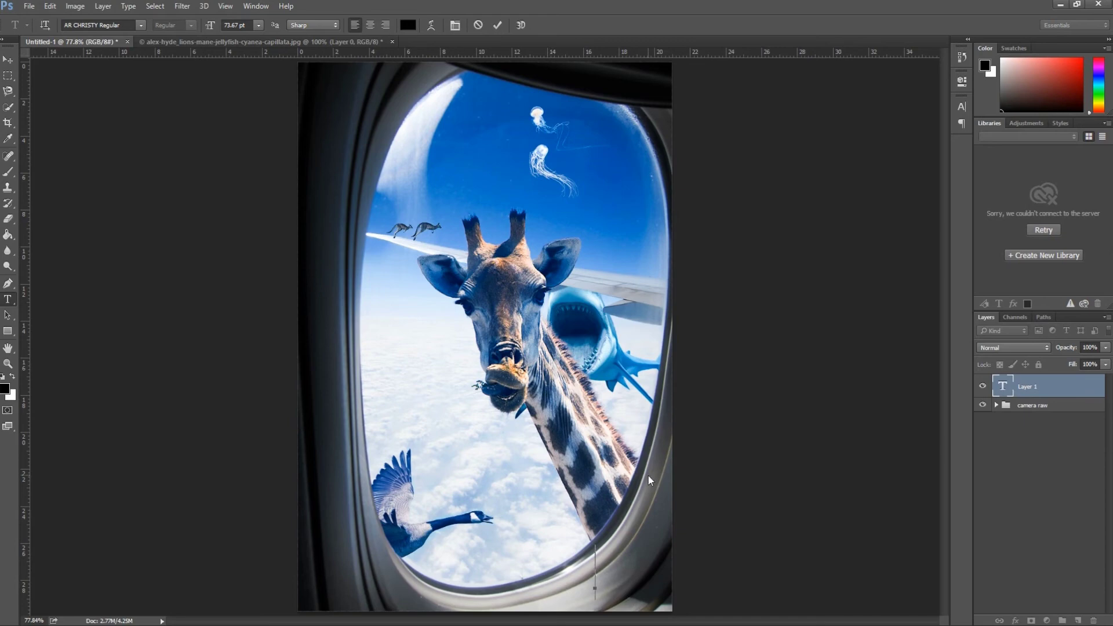
pyautogui.write('SATURDA')
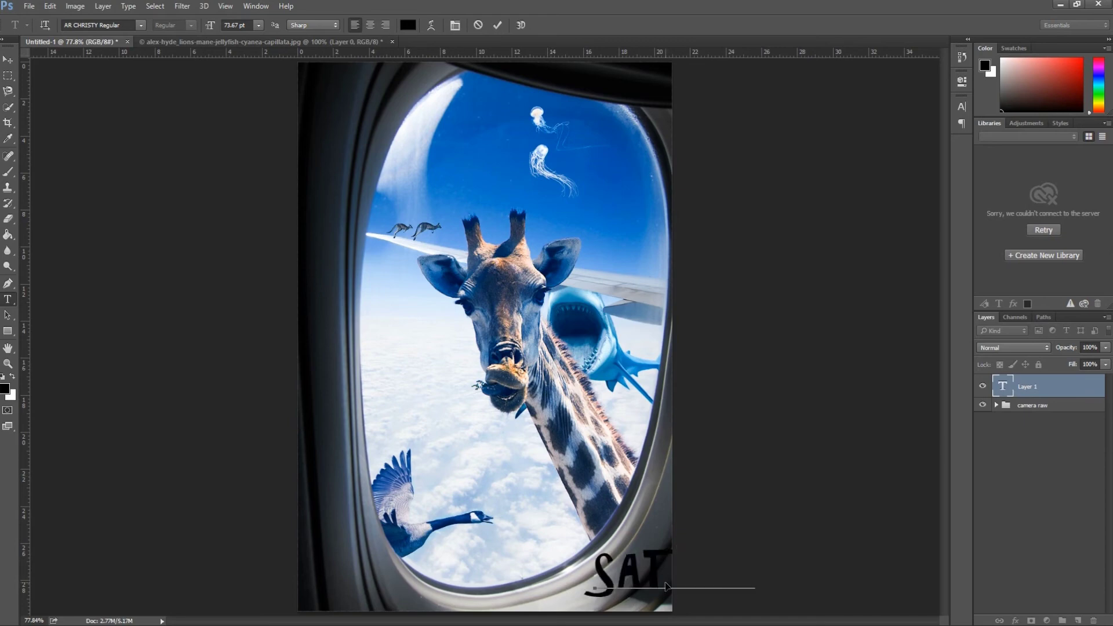
pyautogui.moveTo(609, 552); pyautogui.dragTo(517, 552)
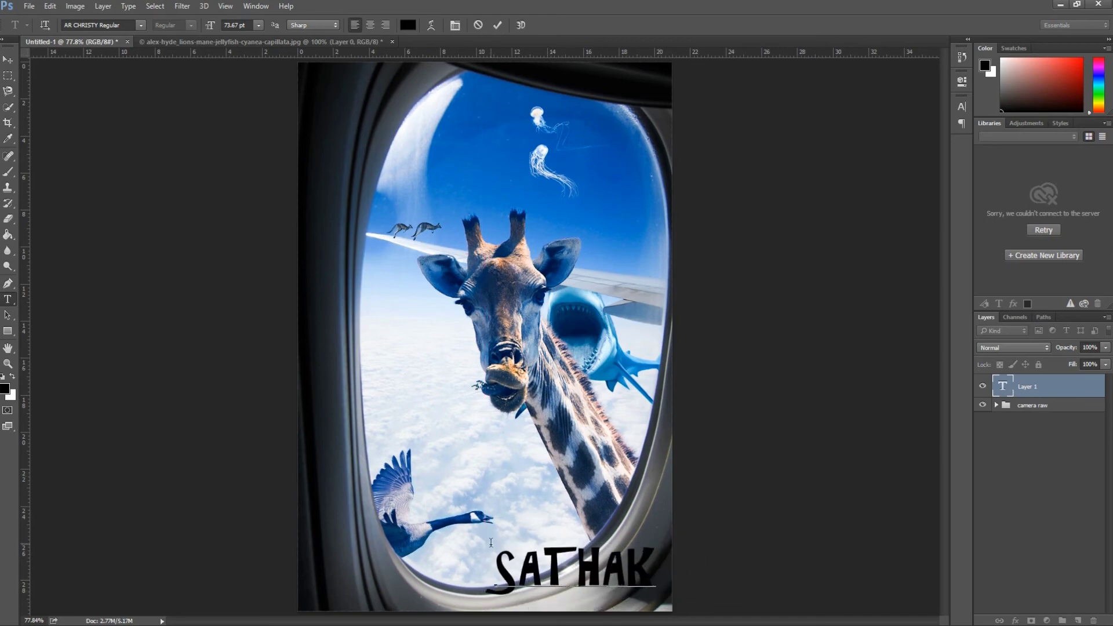
pyautogui.hotkey('ctrl', 't')
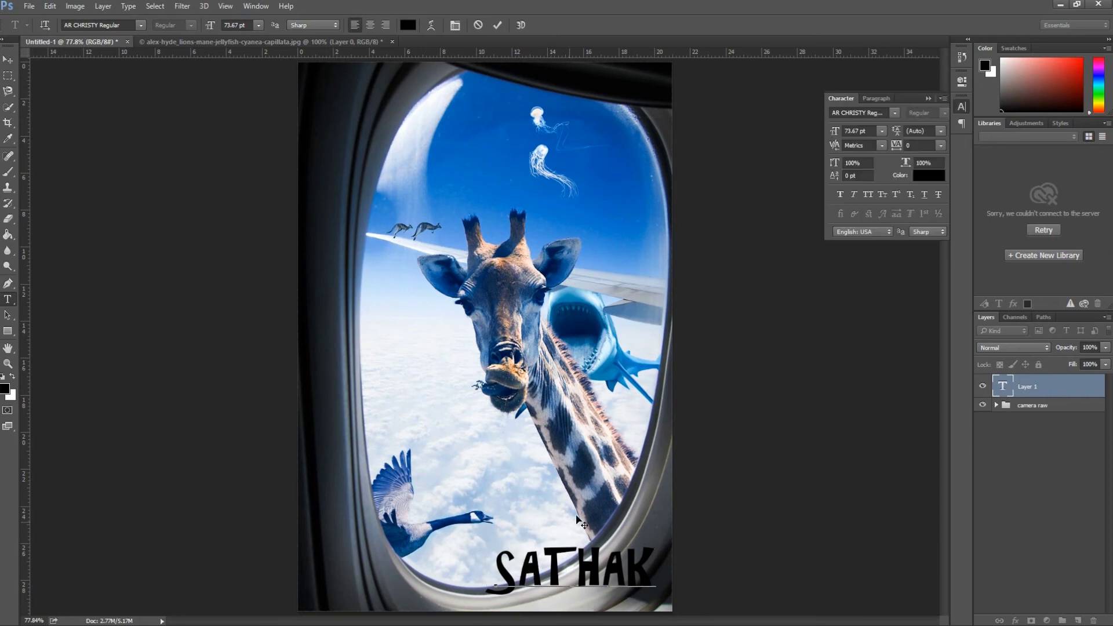
pyautogui.click(497, 25)
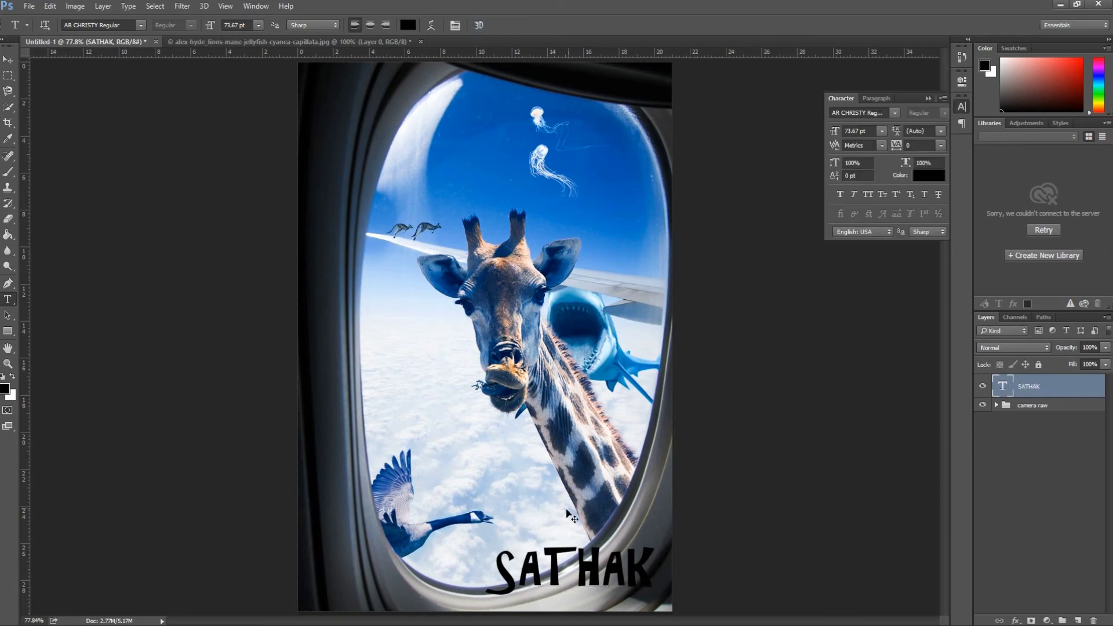
pyautogui.click(928, 98)
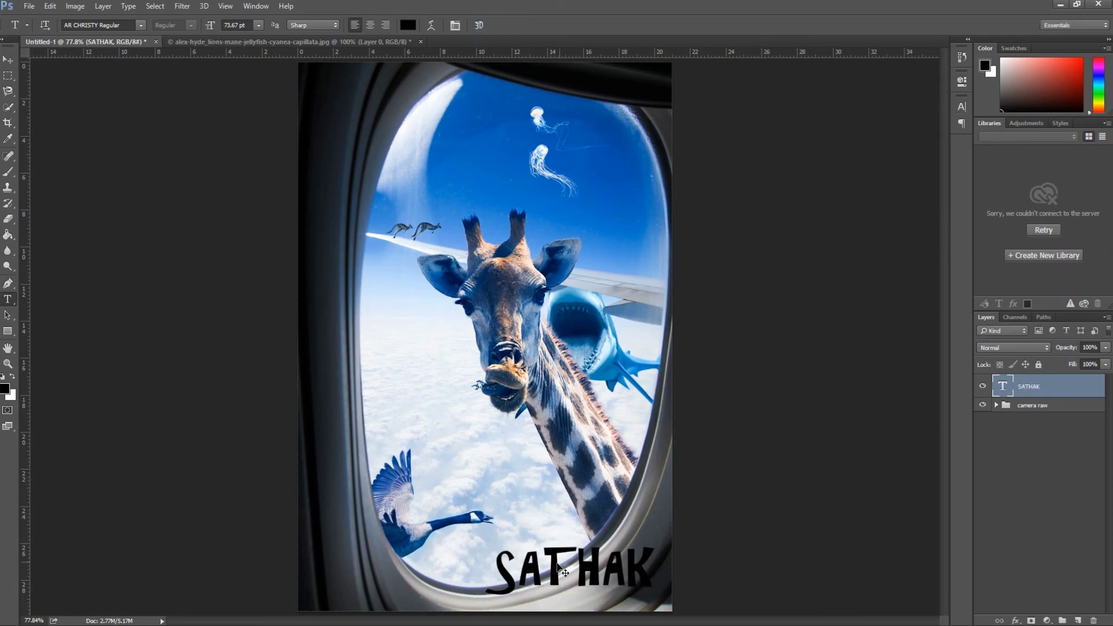
# Scale the SATHAK text to about half size in the lower-right corner.
pyautogui.hotkey('ctrl', 't')
pyautogui.moveTo(486, 540); pyautogui.dragTo(627, 588)
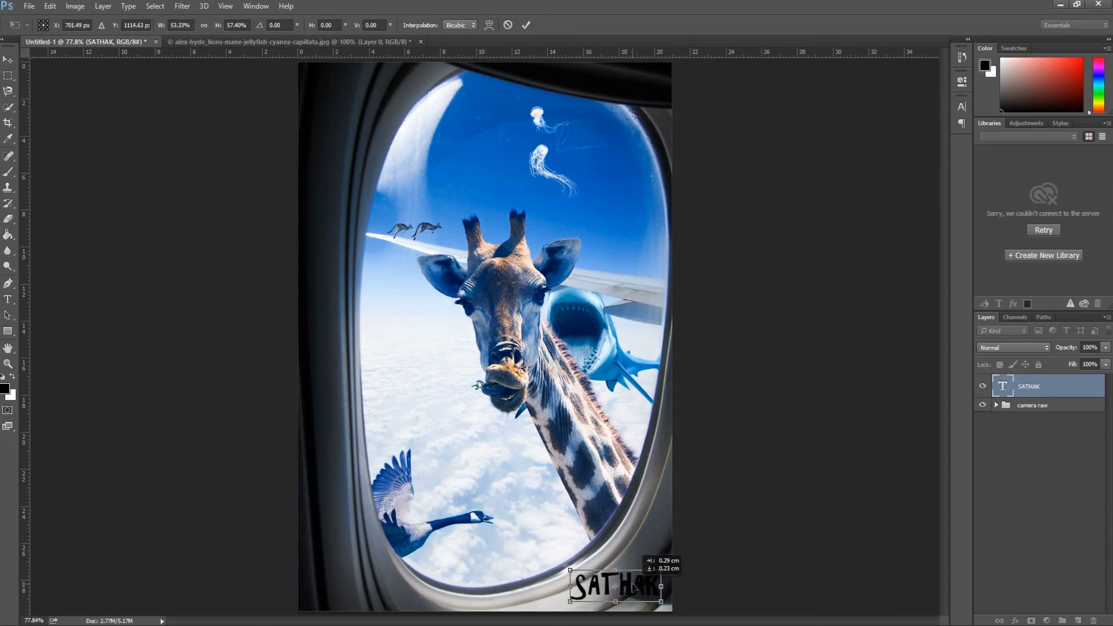
pyautogui.click(524, 25)
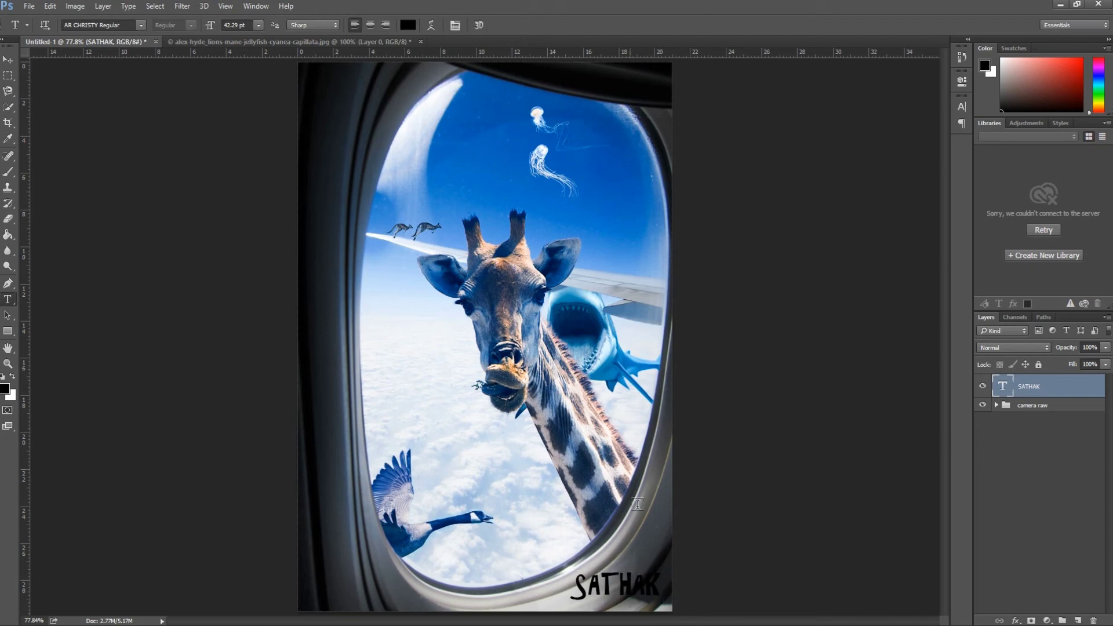
# Give the SATHAK layer a deep blue Color Overlay and Drop Shadow, with 93% opacity.
pyautogui.rightClick(1051, 382)
pyautogui.click(904, 81)
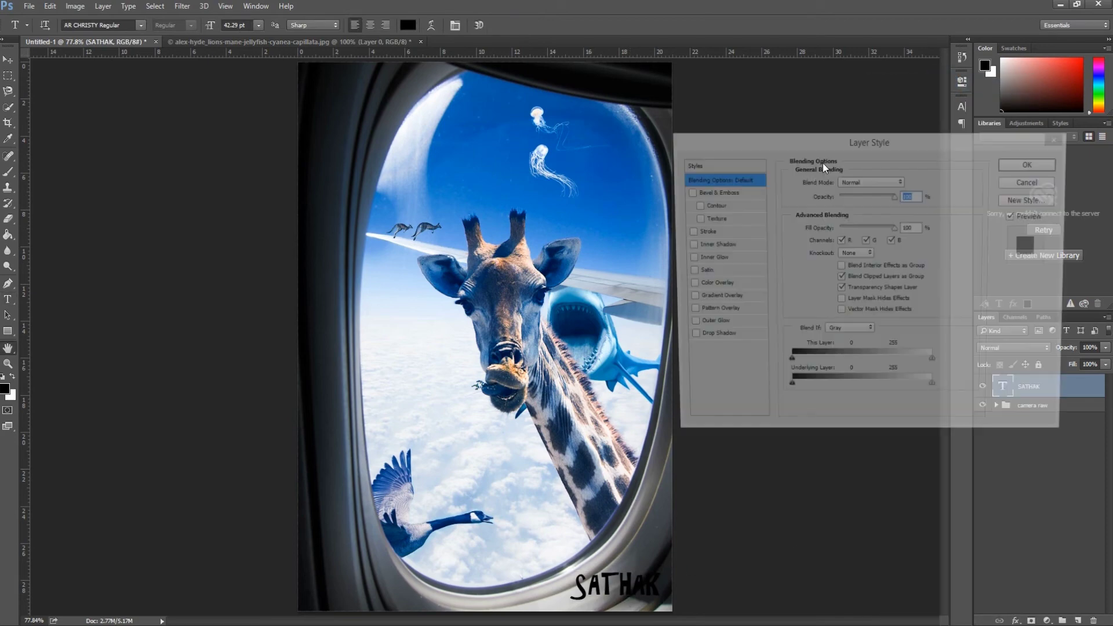
pyautogui.click(695, 285)
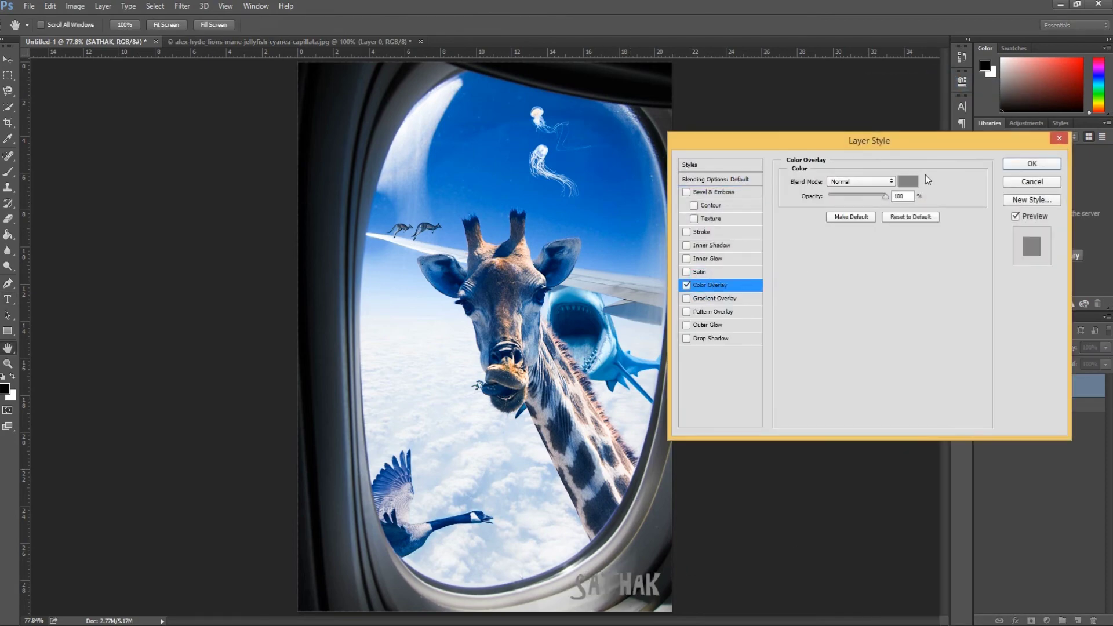
pyautogui.click(908, 181)
pyautogui.moveTo(548, 184)
pyautogui.mouseDown()
pyautogui.moveTo(491, 107)
pyautogui.moveTo(557, 122)
pyautogui.mouseUp()
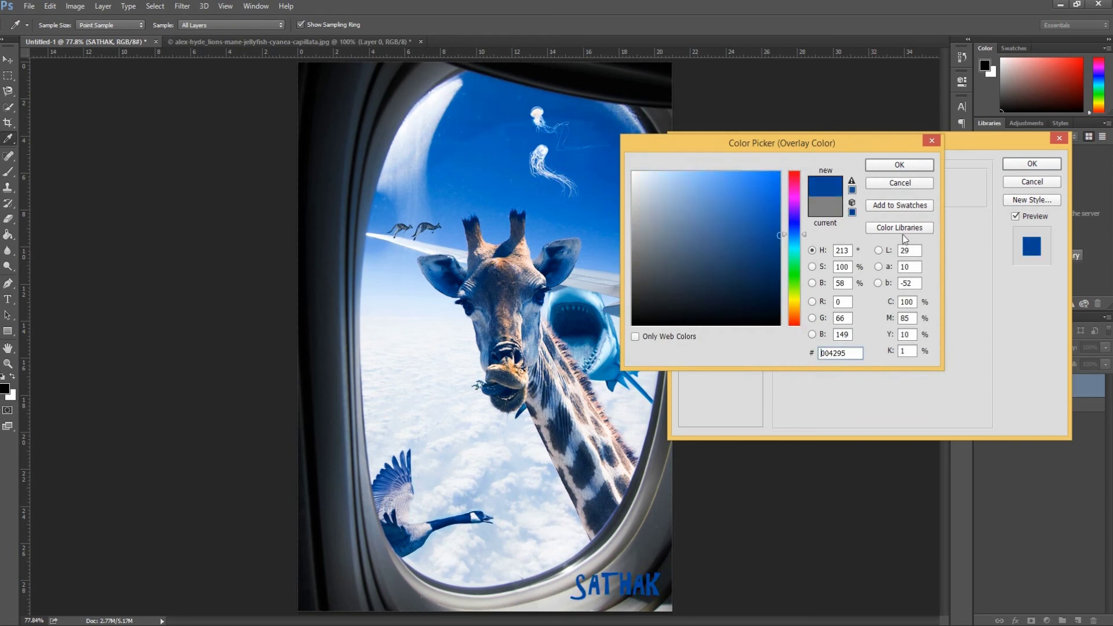
pyautogui.click(899, 164)
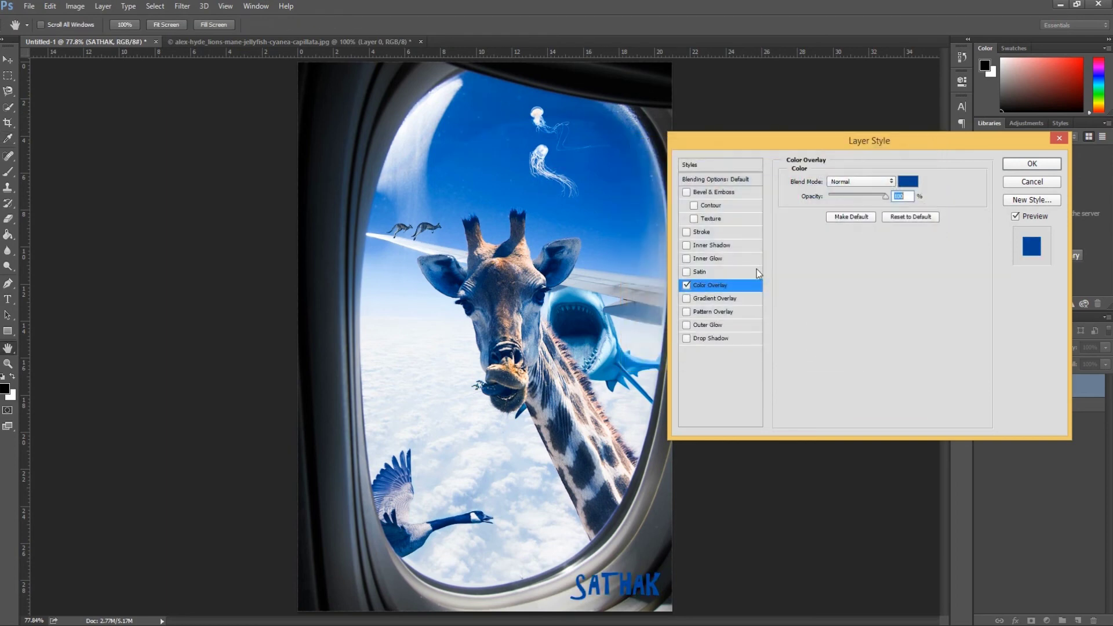
pyautogui.click(686, 338)
pyautogui.click(703, 337)
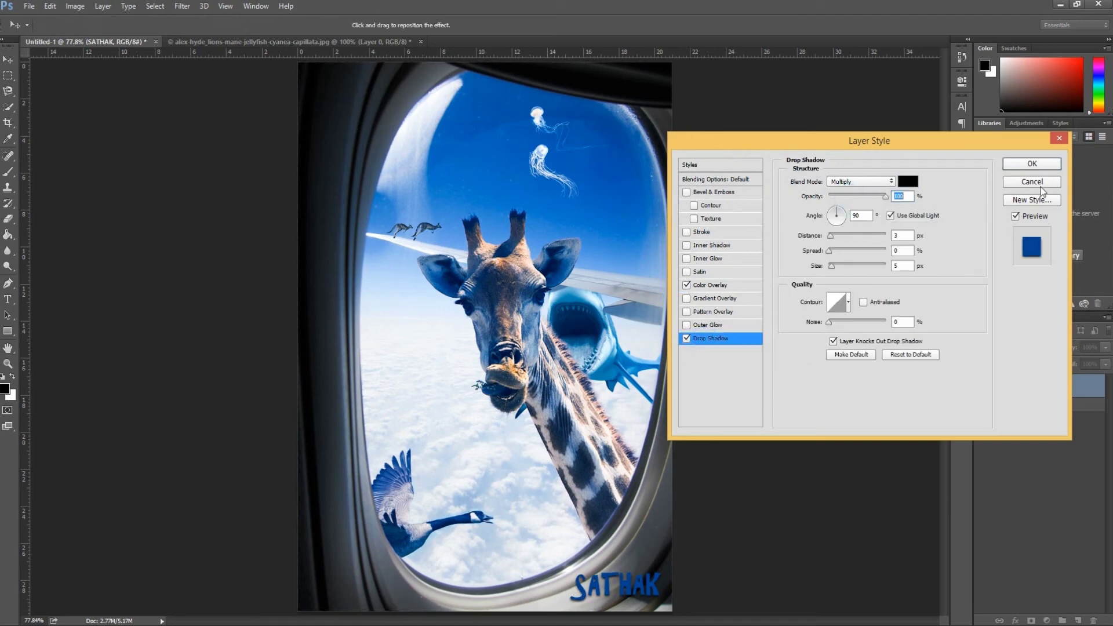
pyautogui.click(1034, 164)
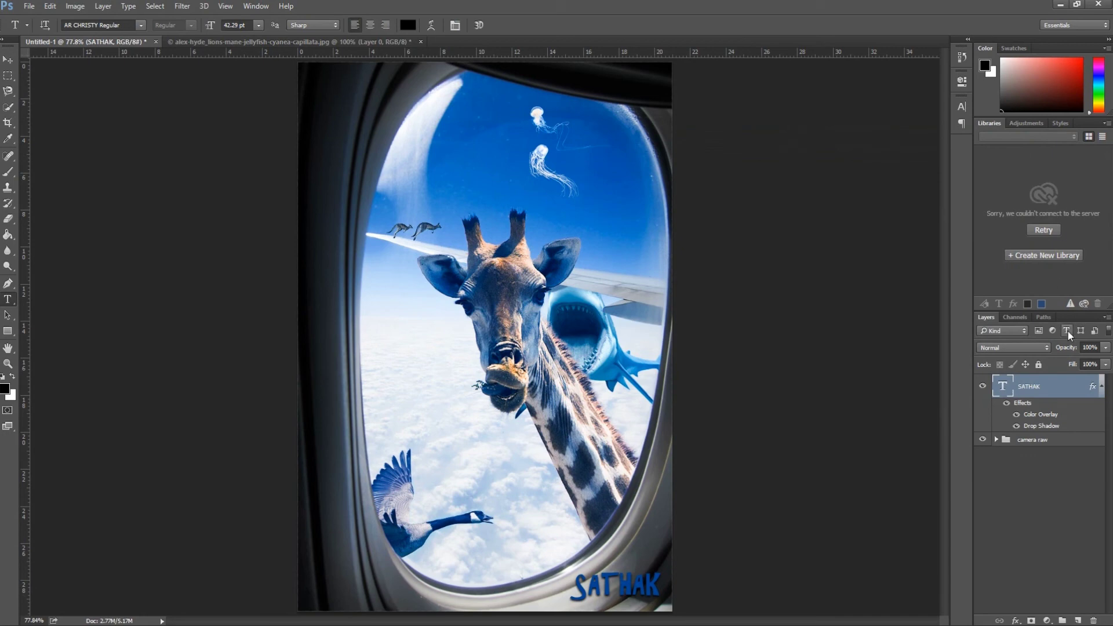
pyautogui.moveTo(1073, 351); pyautogui.dragTo(1070, 352)
pyautogui.press('Return')
# Add the text 'FINISH :)' to the Notepad note and minimize Notepad.
pyautogui.click(1022, 522)
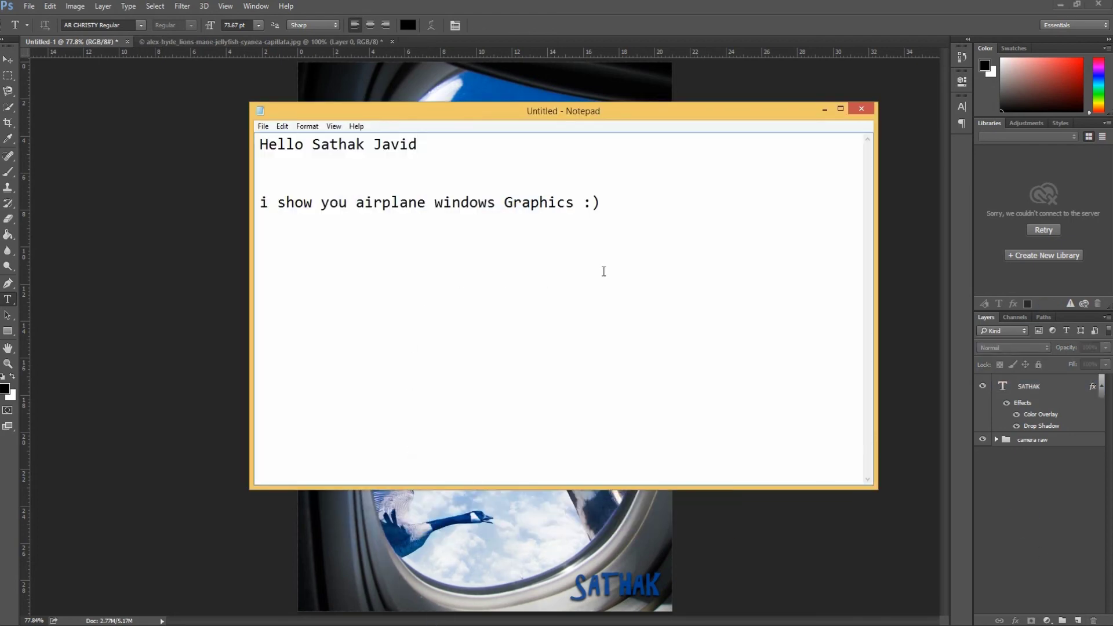
pyautogui.click(616, 253)
pyautogui.write('FINISH :)')
pyautogui.click(824, 110)
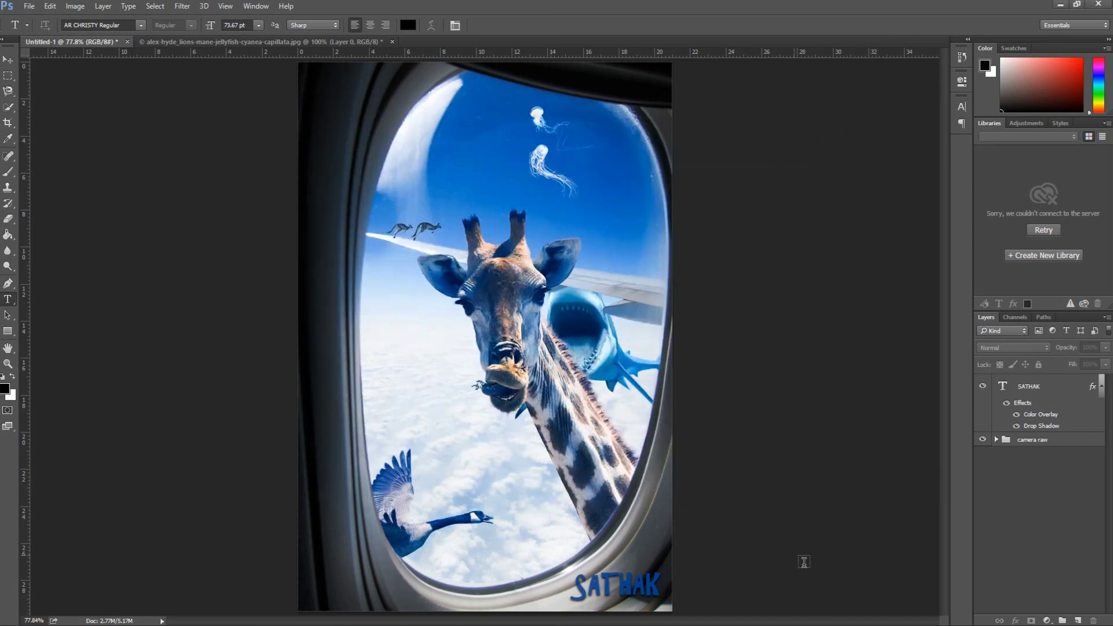